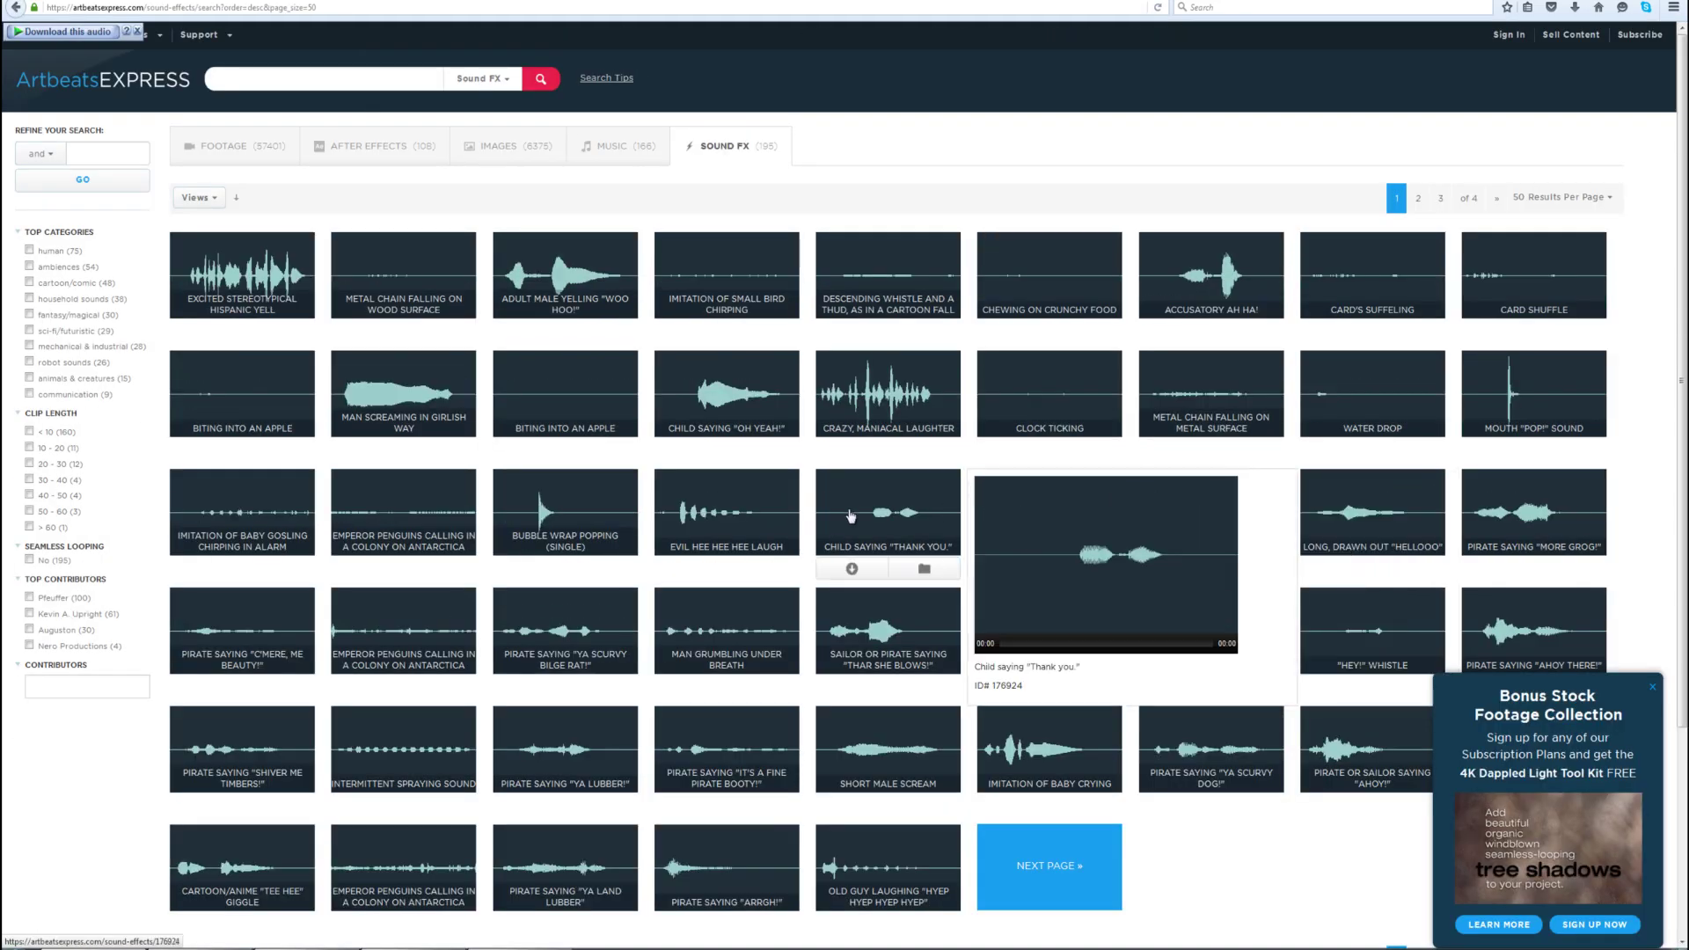
pyautogui.moveTo(677, 521)
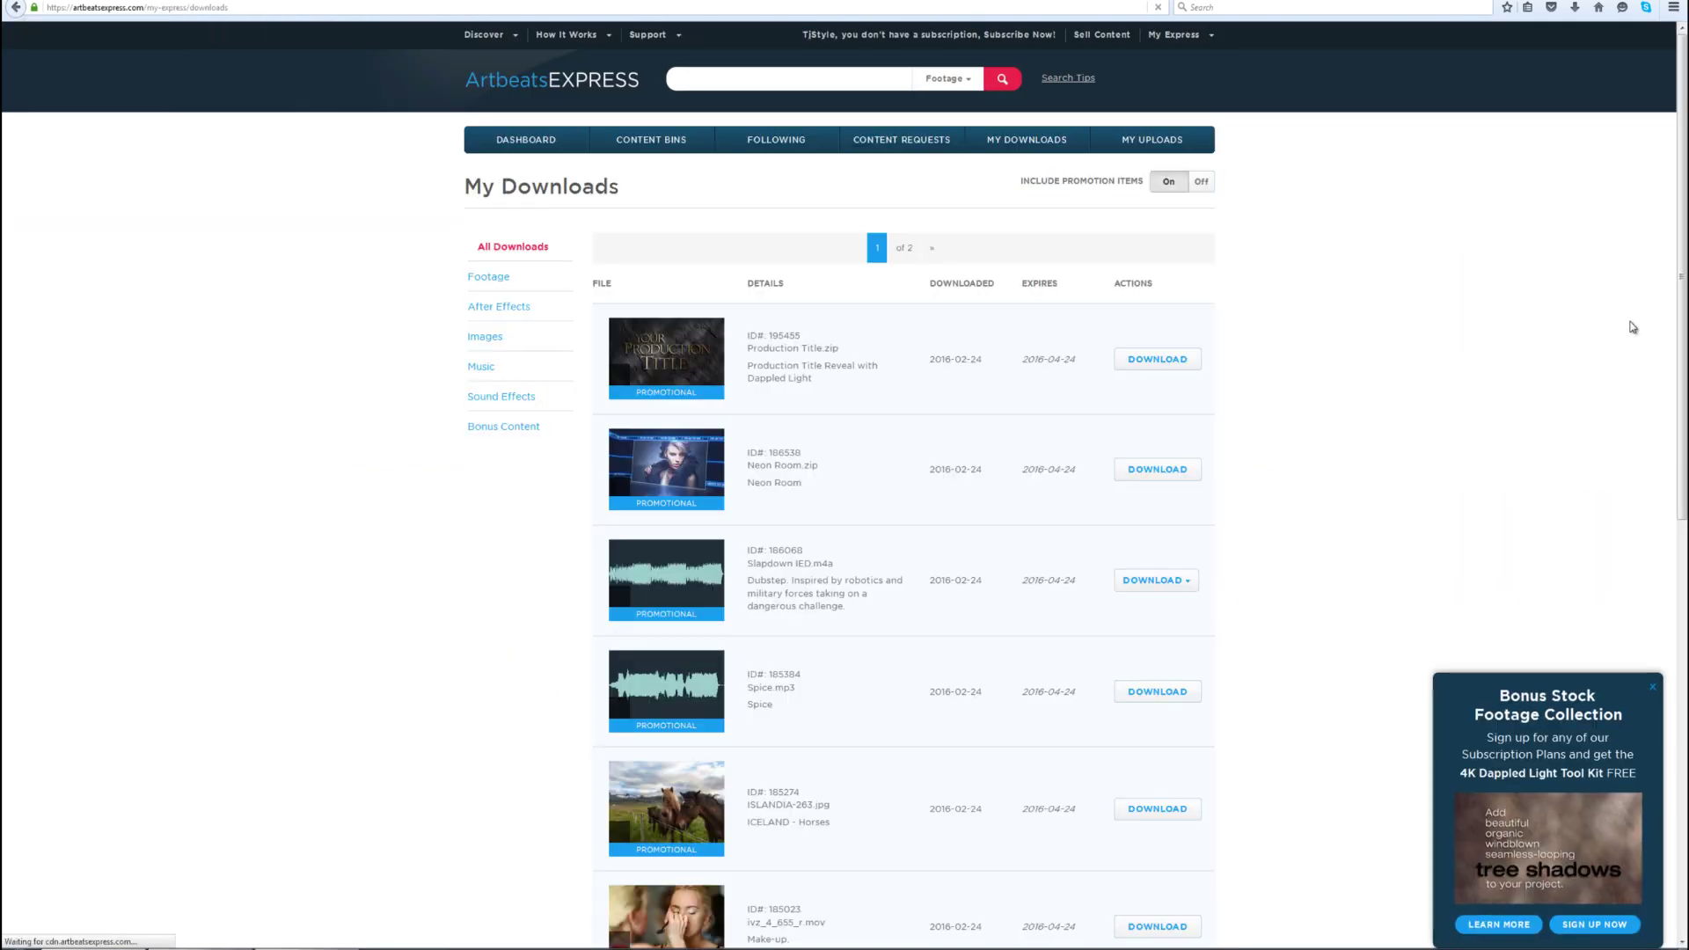
pyautogui.scroll(-7, 1628, 324)
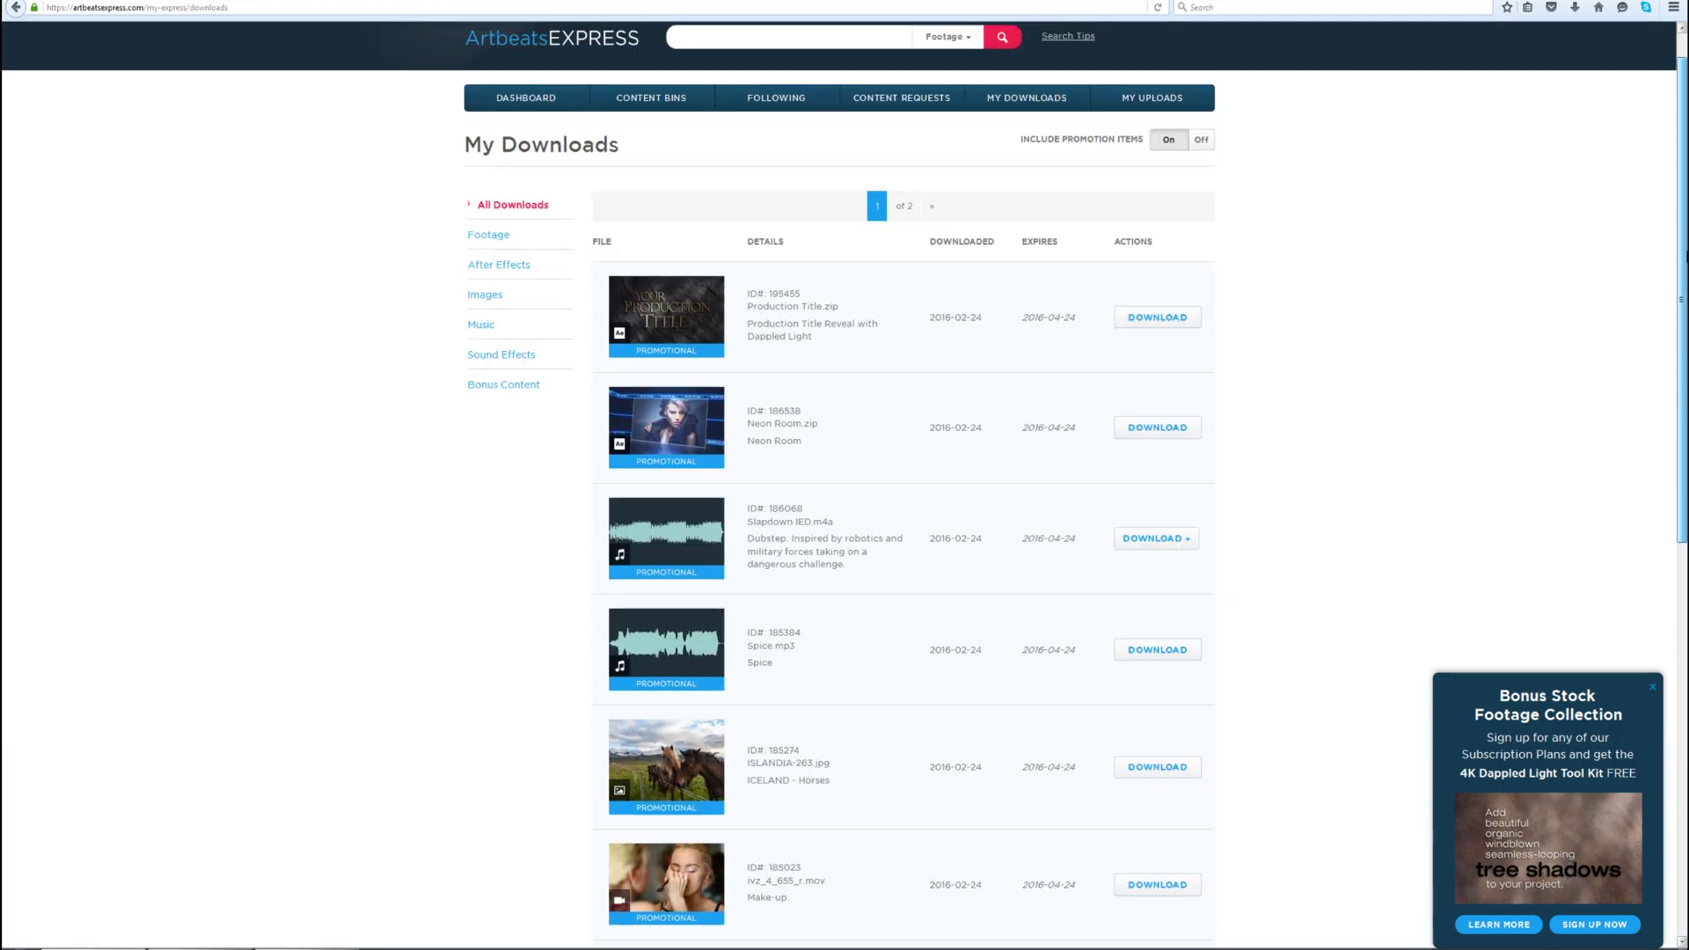
pyautogui.scroll(-4, 845, 475)
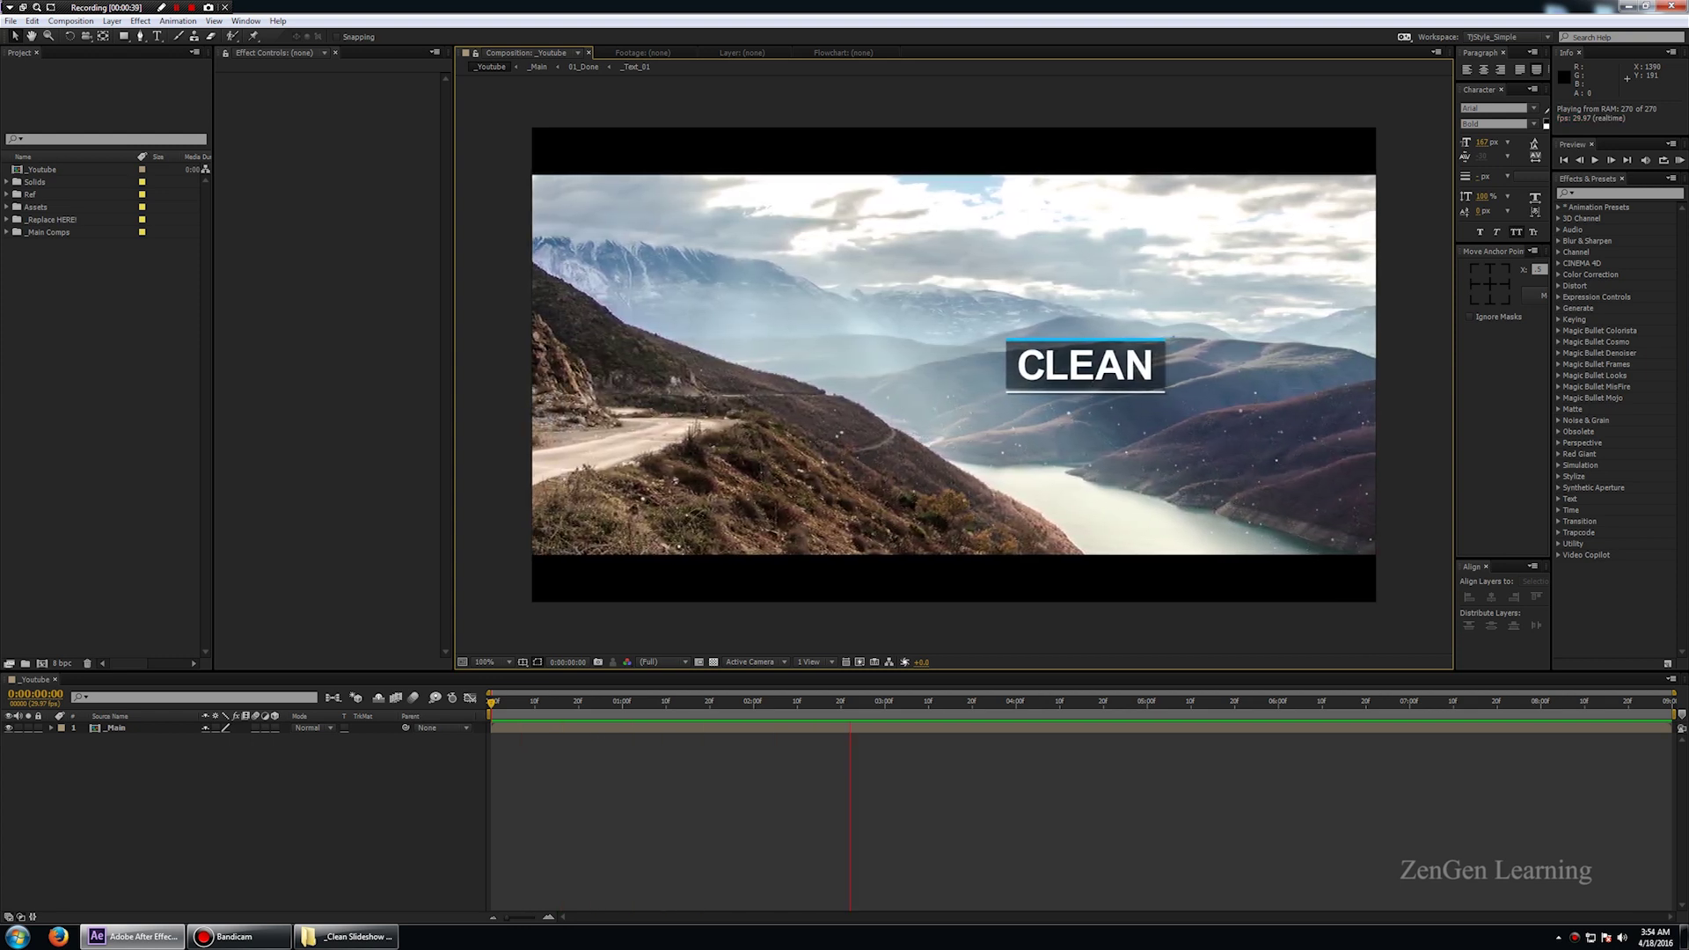
# - Create a new composition named Pic_01 with a size of 3840 × 2160 px
pyautogui.rightClick(195, 379)
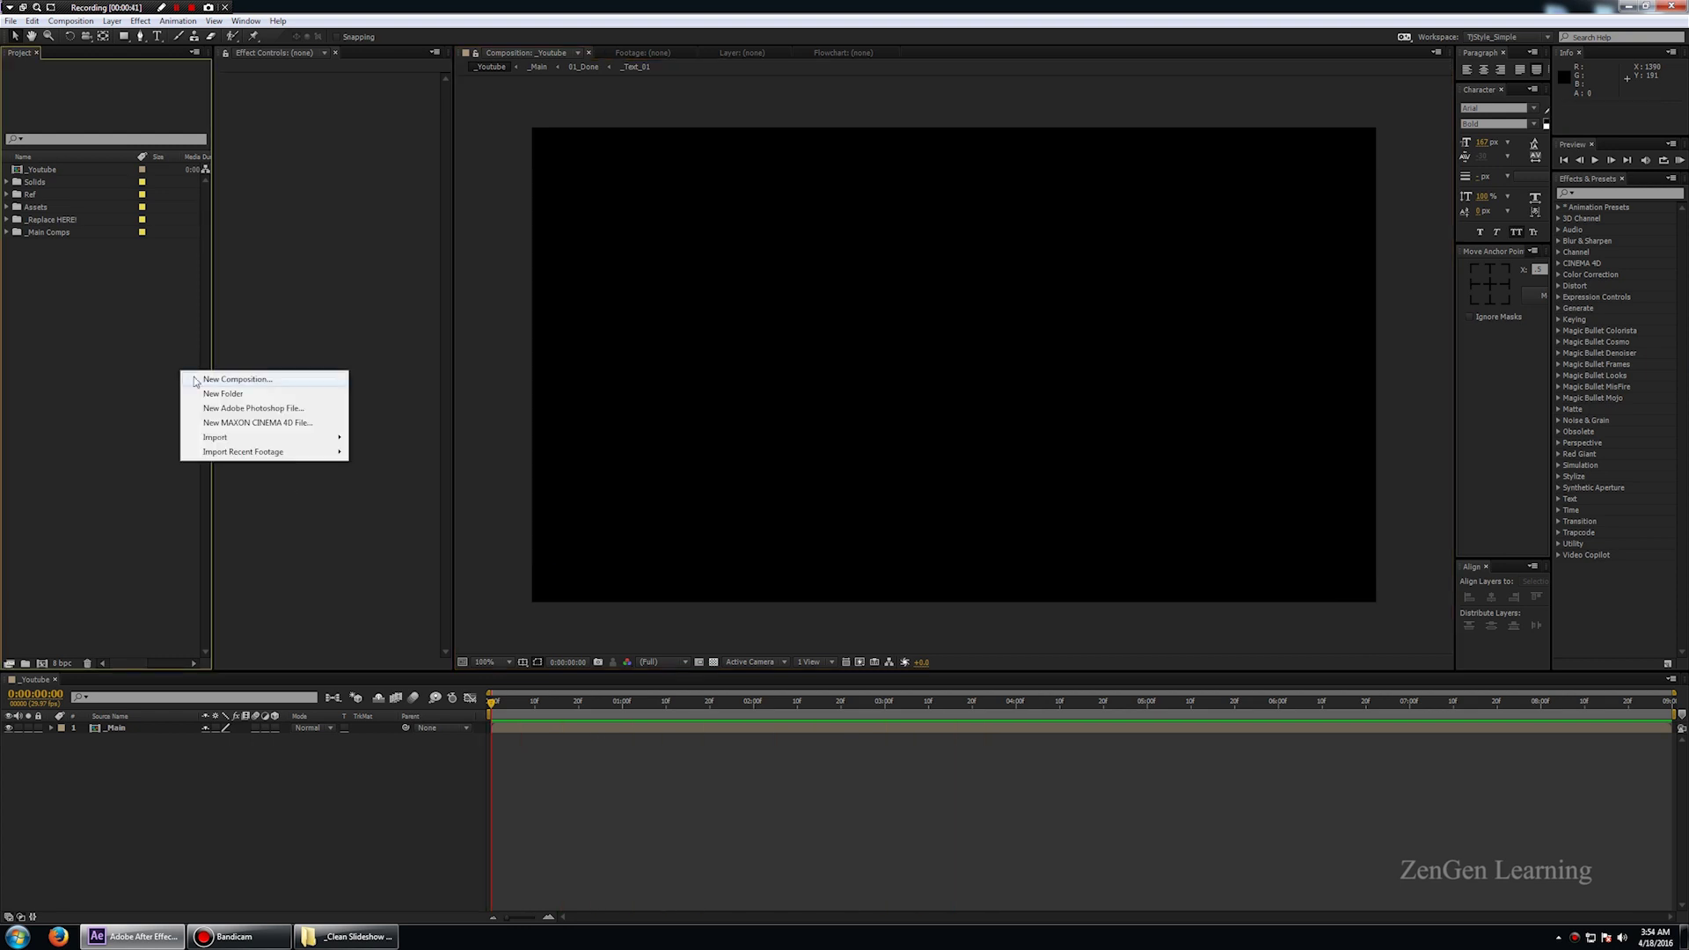
pyautogui.click(197, 379)
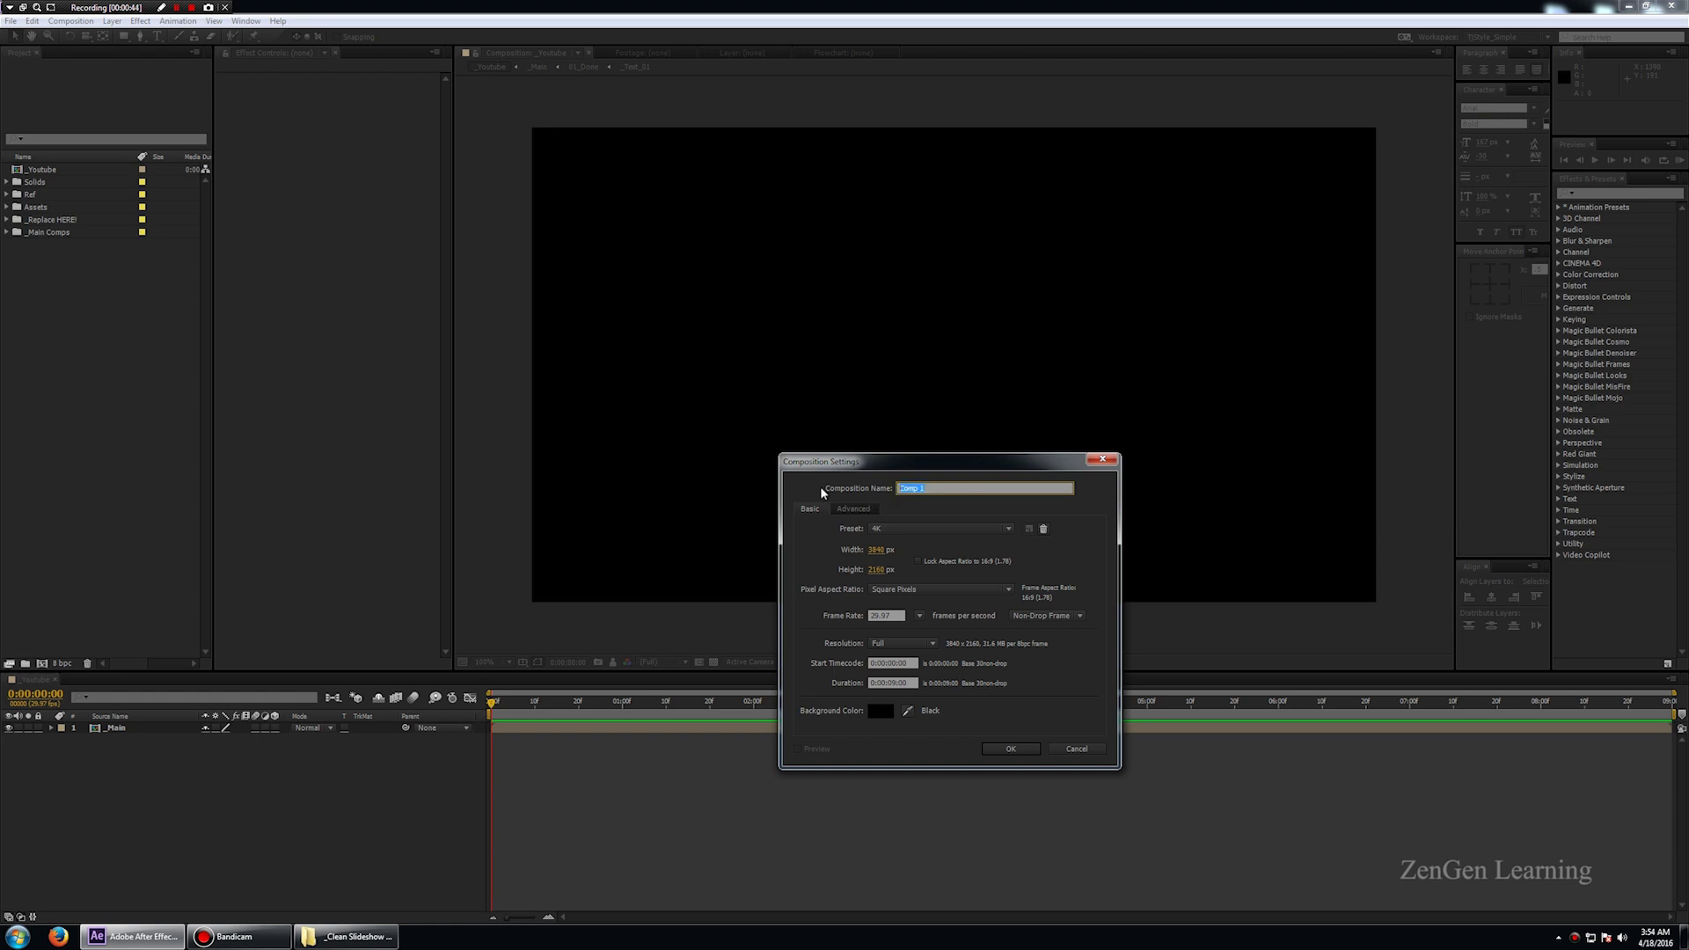
pyautogui.write('P')
pyautogui.click(875, 550)
pyautogui.write('2160')
pyautogui.press('Return')
pyautogui.click(875, 549)
pyautogui.write('3840')
pyautogui.press('Return')
pyautogui.click(1011, 752)
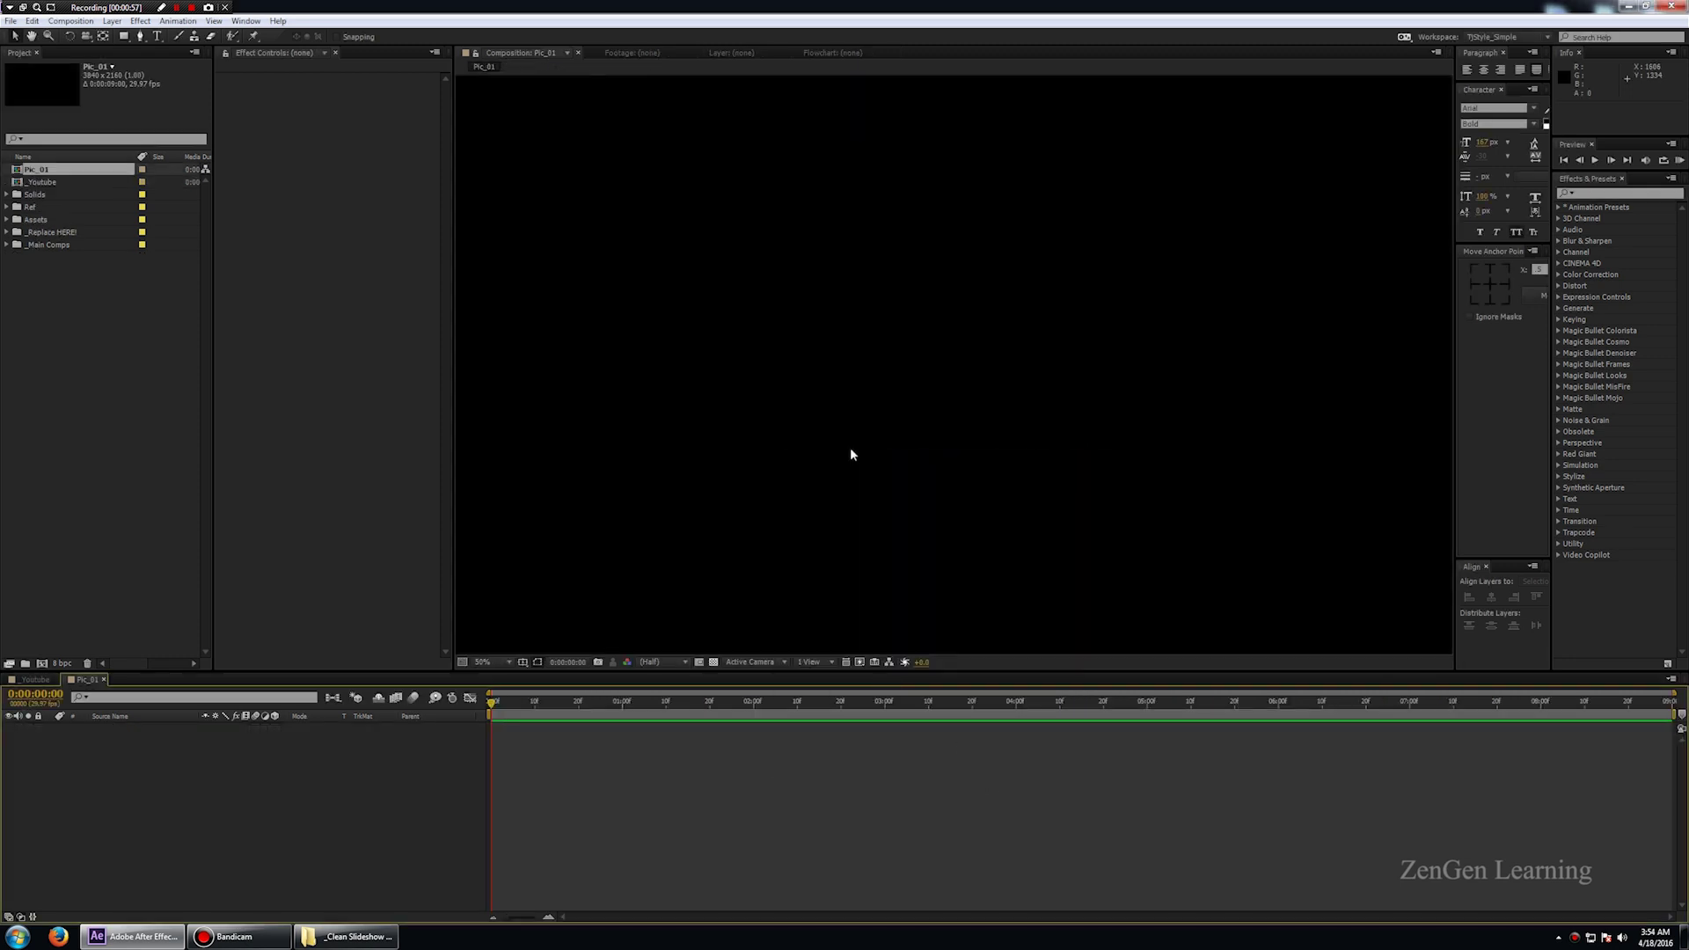
# - Place 04.jpg from the Assets folder in Pic_01 and scale it down to about 75% so it just covers the frame
pyautogui.press(',')
pyautogui.doubleClick(18, 222)
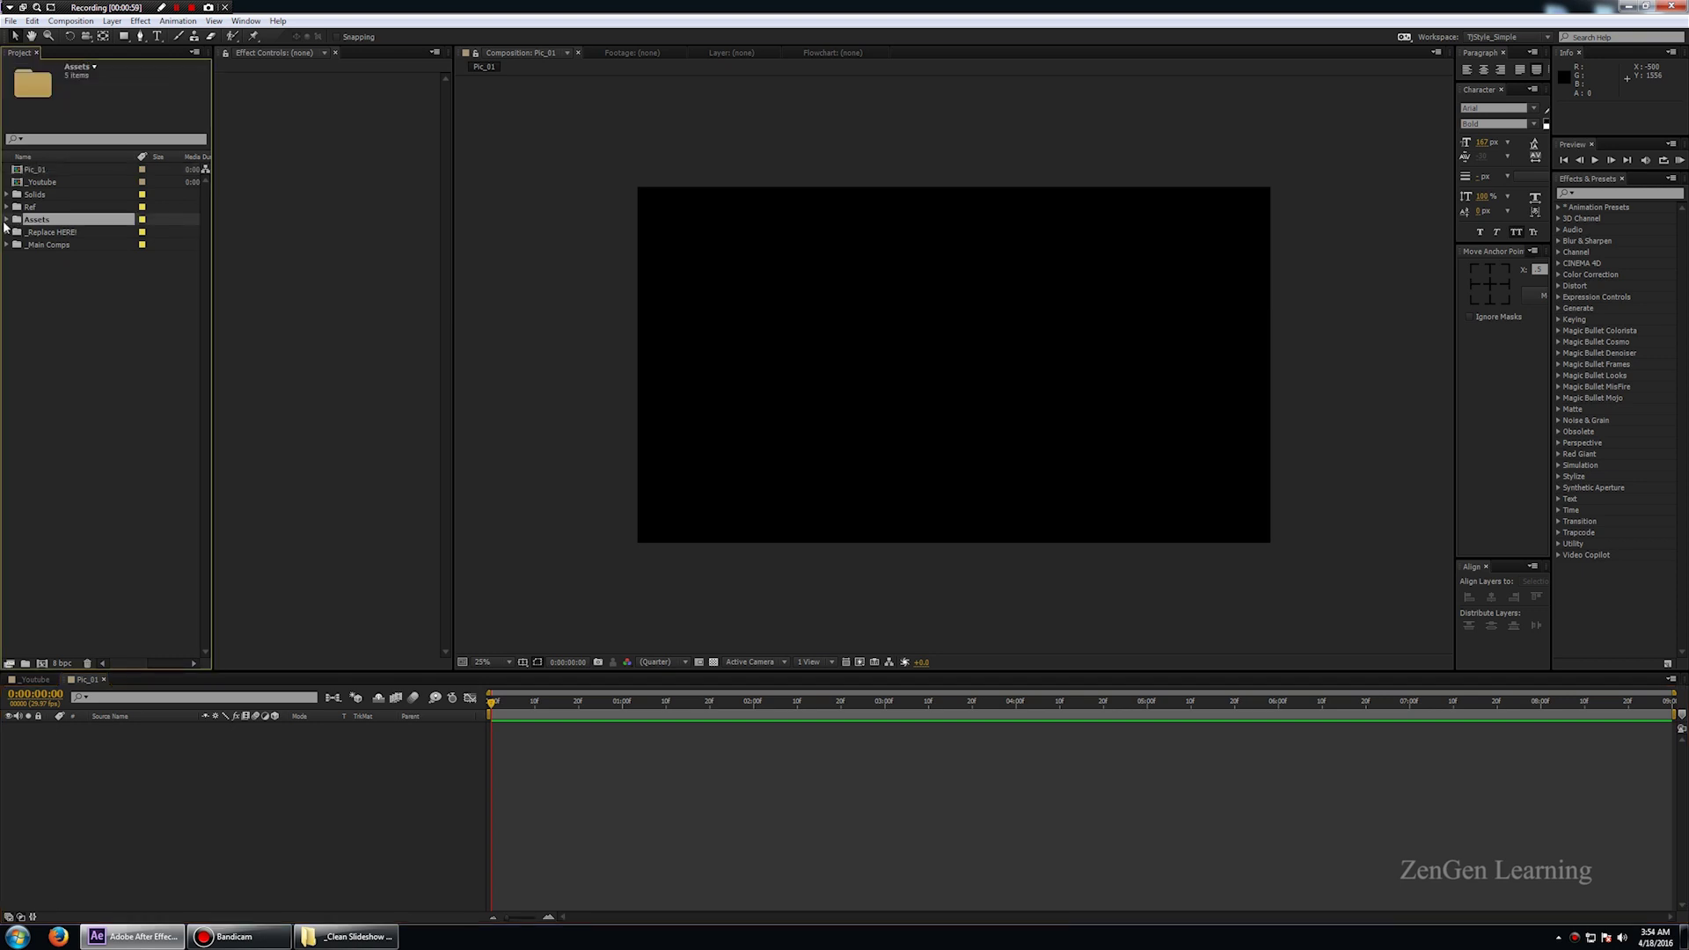
pyautogui.click(64, 285)
pyautogui.moveTo(42, 287); pyautogui.dragTo(264, 792)
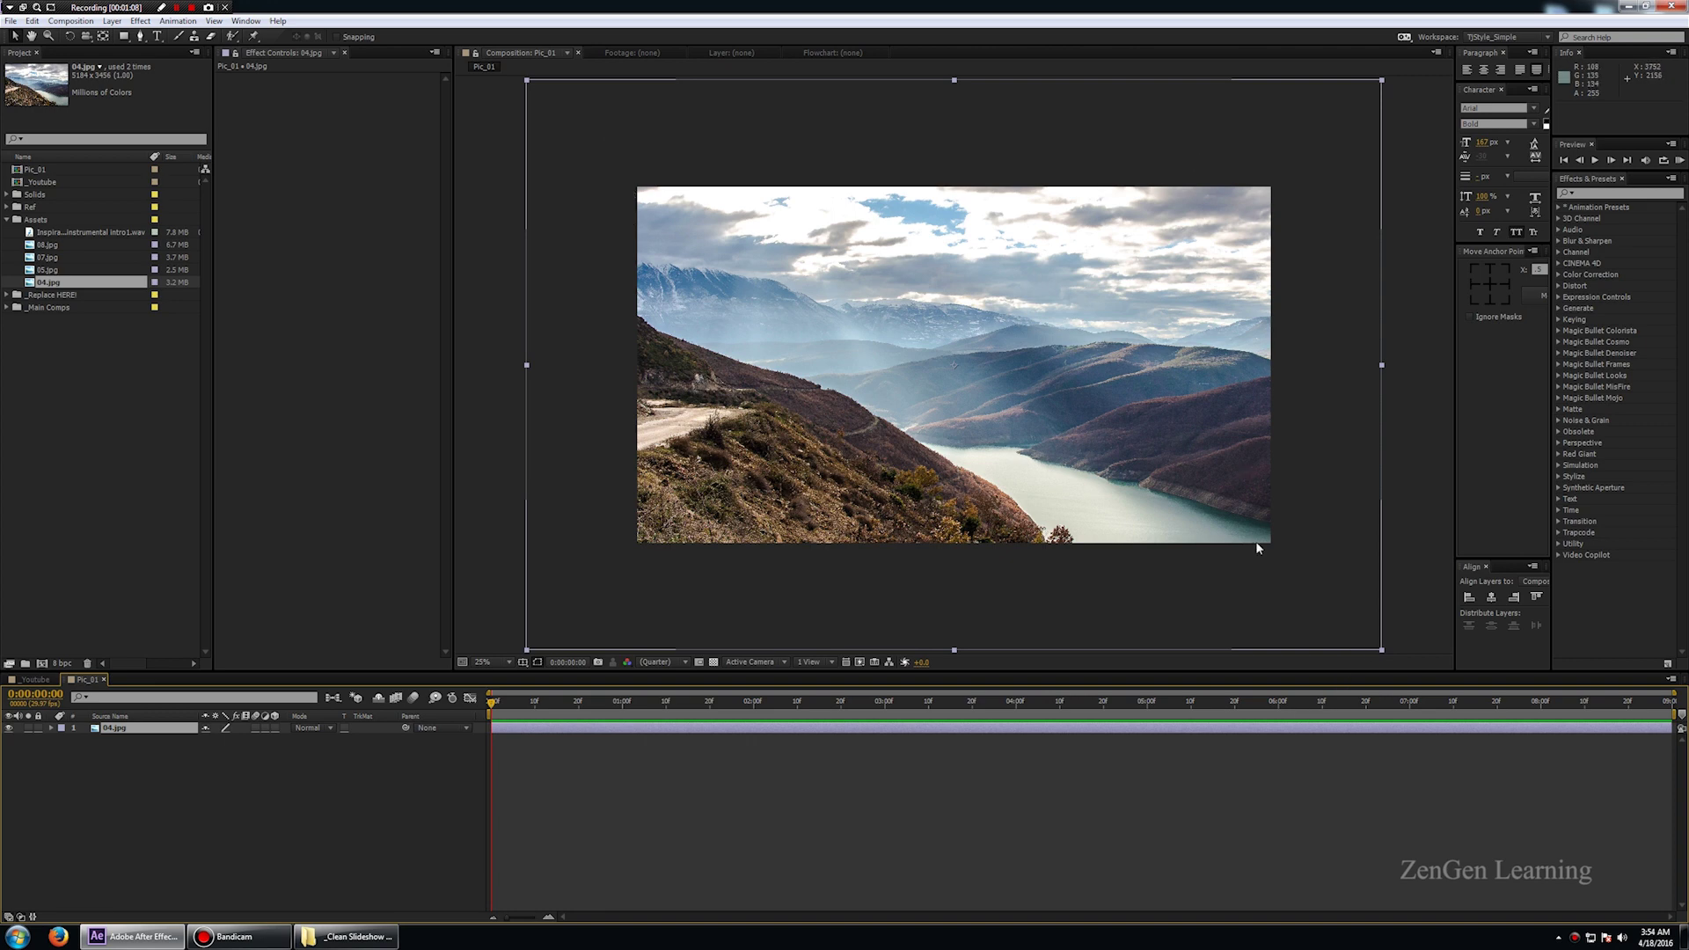
pyautogui.moveTo(1383, 655); pyautogui.dragTo(1277, 581)
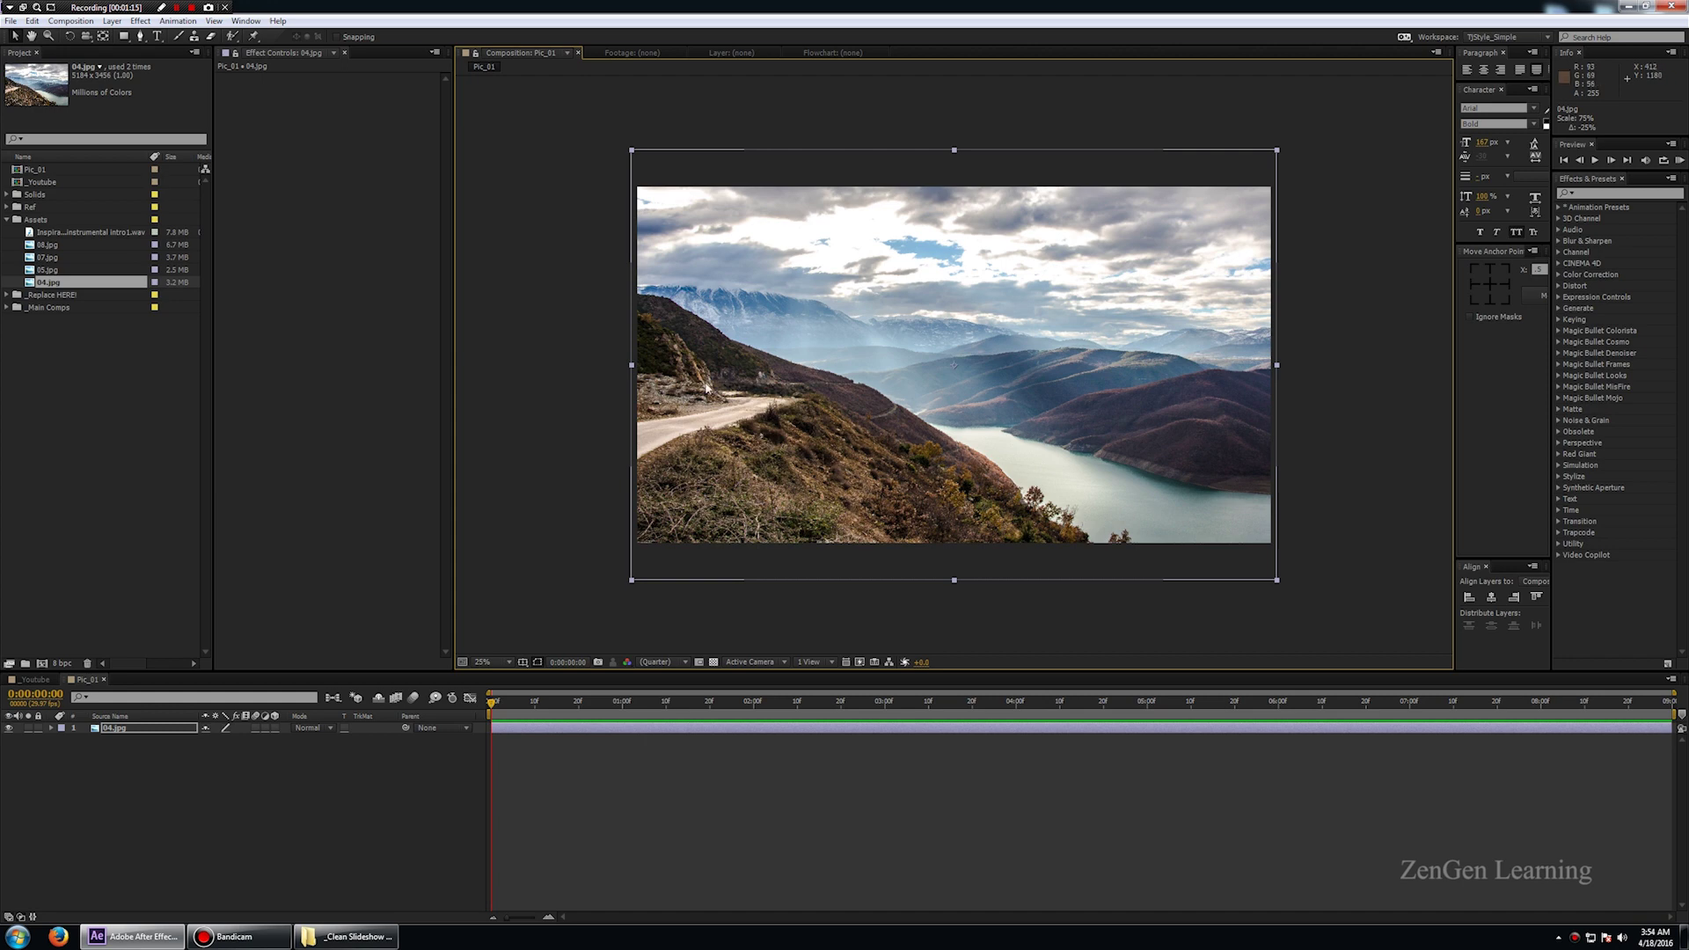
pyautogui.click(7, 219)
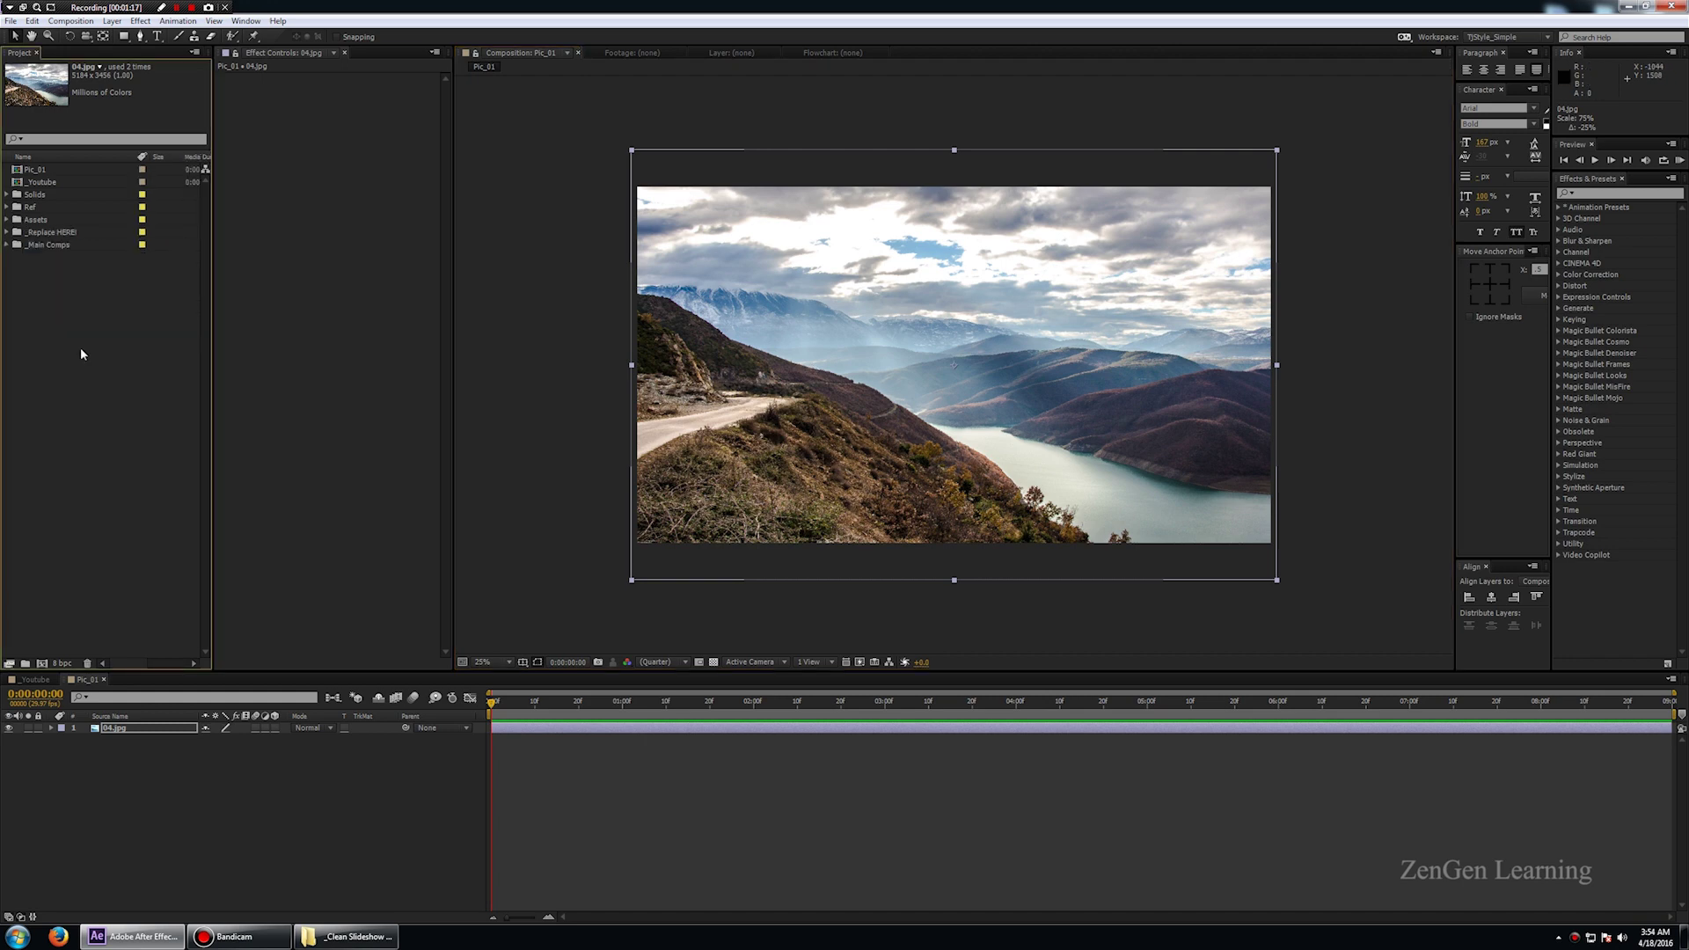
# - Create a composition named _Main with the HDV/HDTV 720 29.97 preset and a duration of 0:00:05:00
pyautogui.rightClick(82, 350)
pyautogui.click(94, 357)
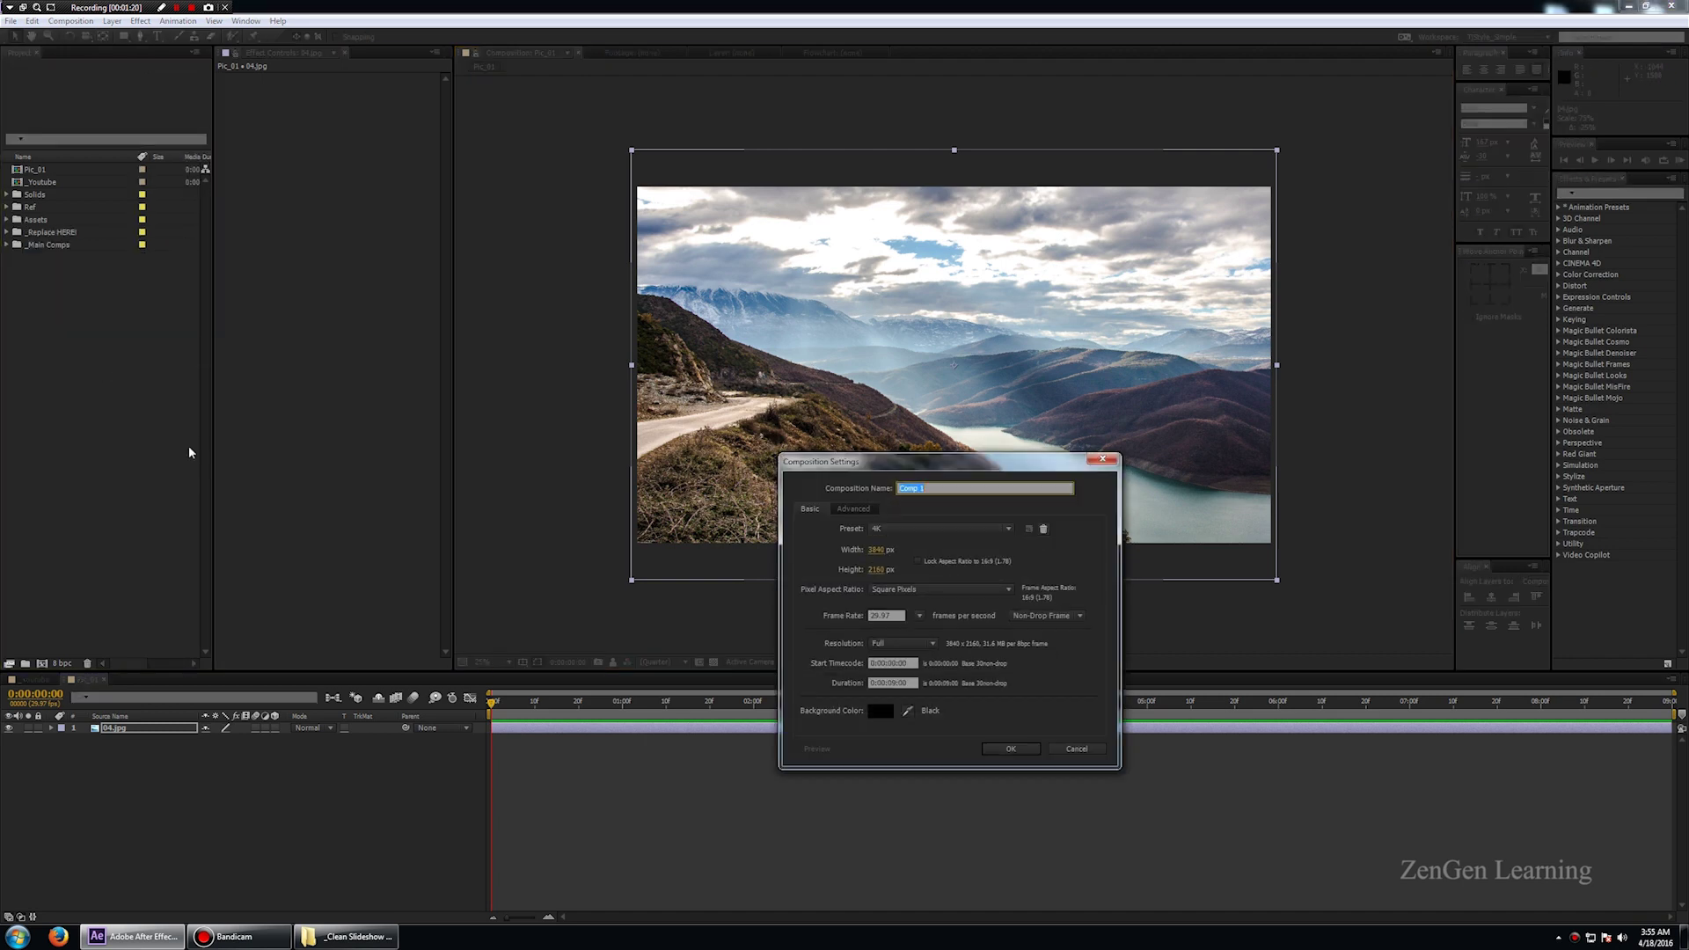
pyautogui.press('BackSpace')
pyautogui.click(883, 529)
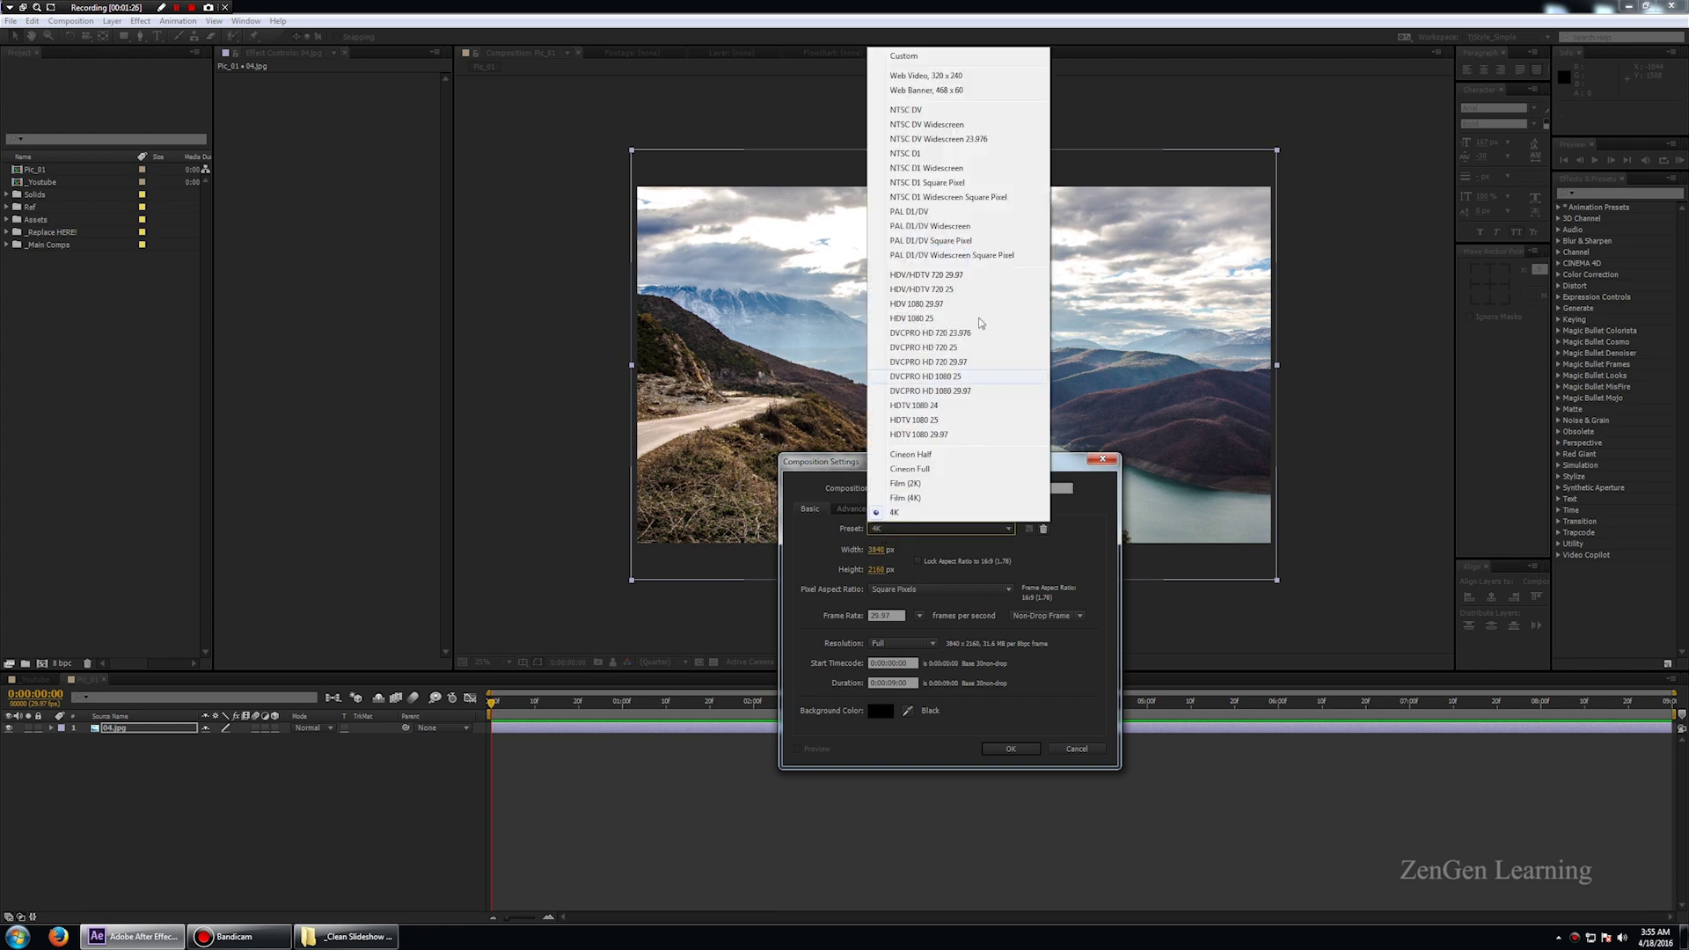
pyautogui.click(940, 276)
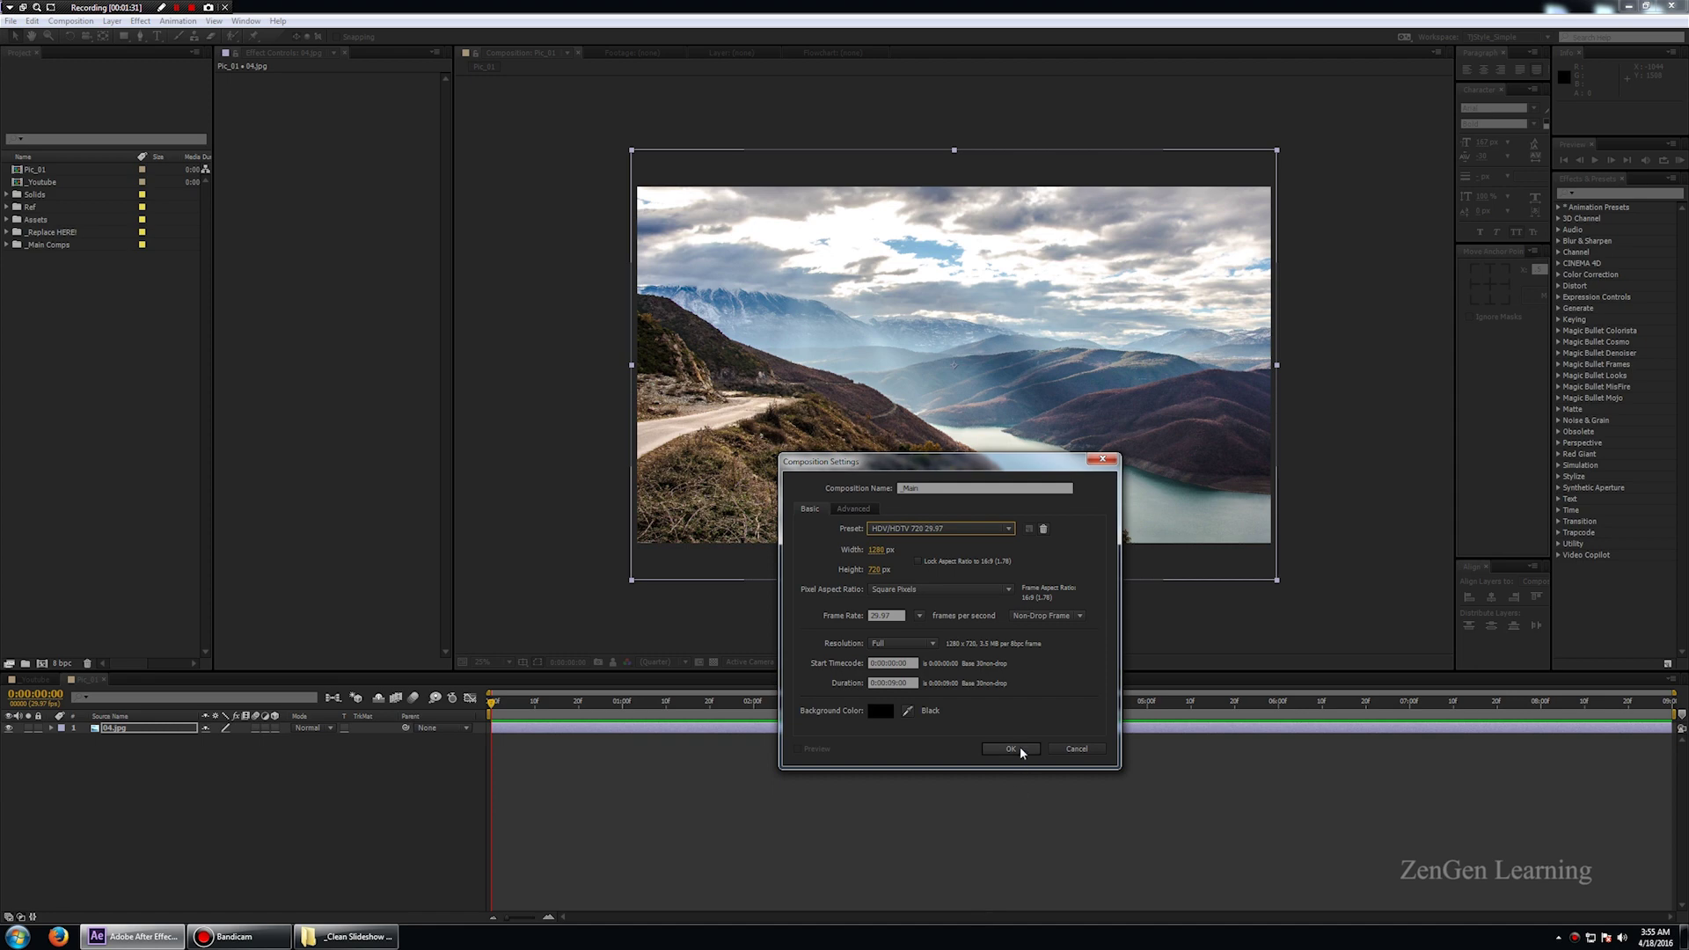
pyautogui.click(894, 684)
pyautogui.press('Return')
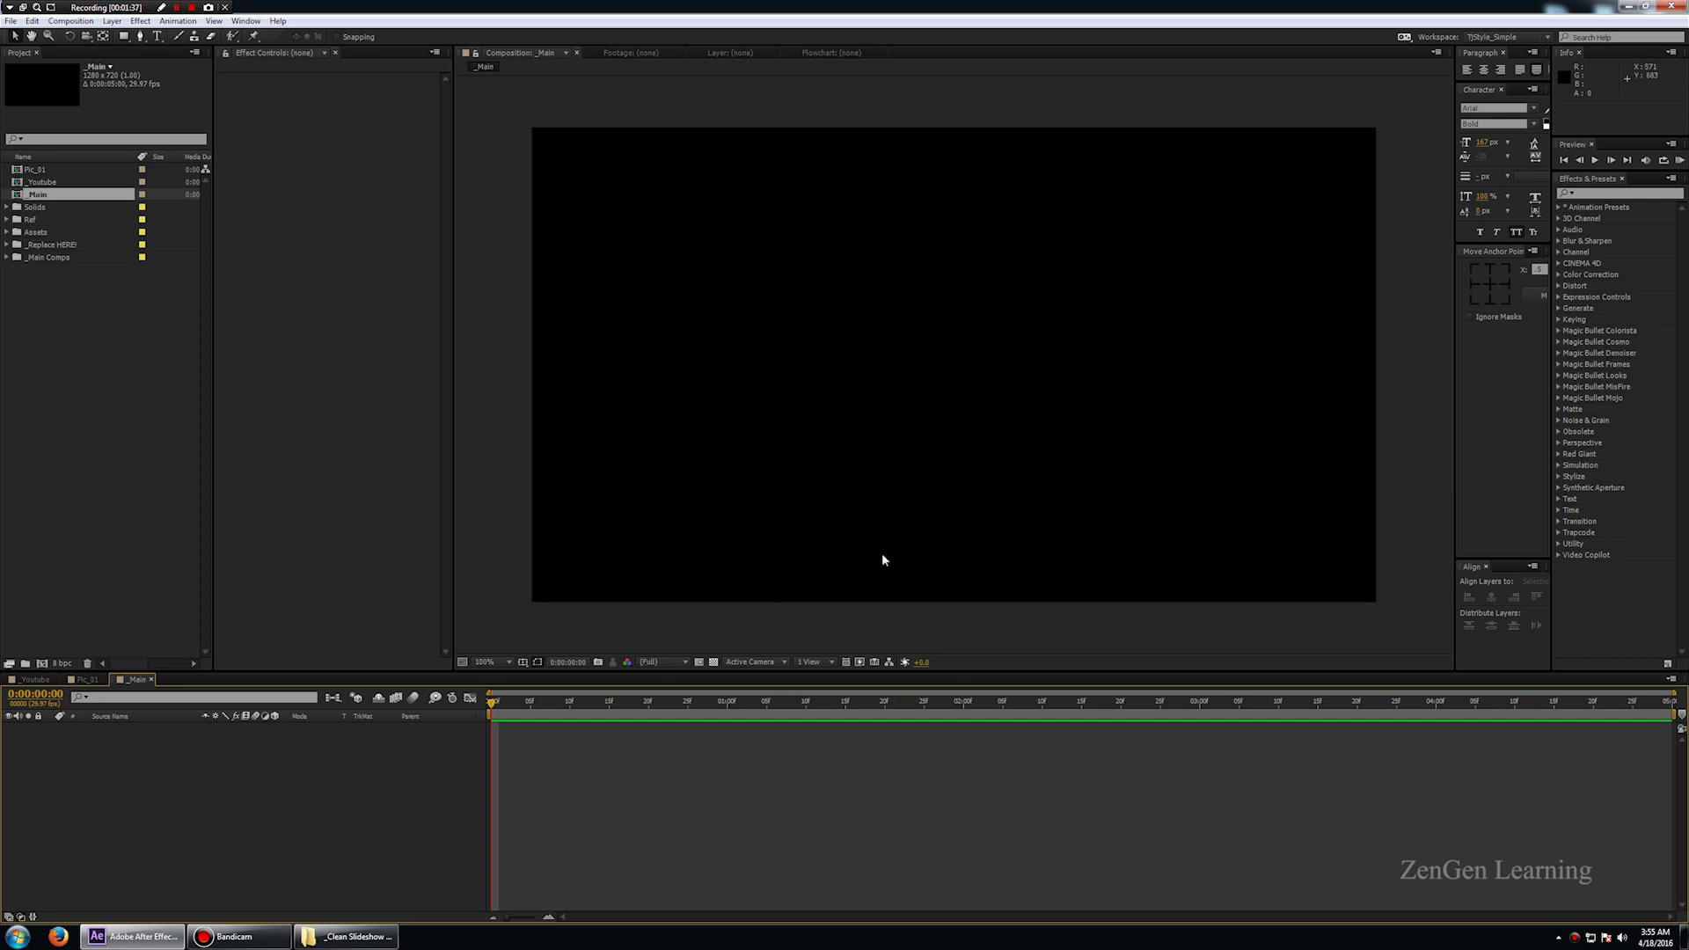
# - Add the Pic_01 composition as a layer in the _Main composition
pyautogui.click(48, 172)
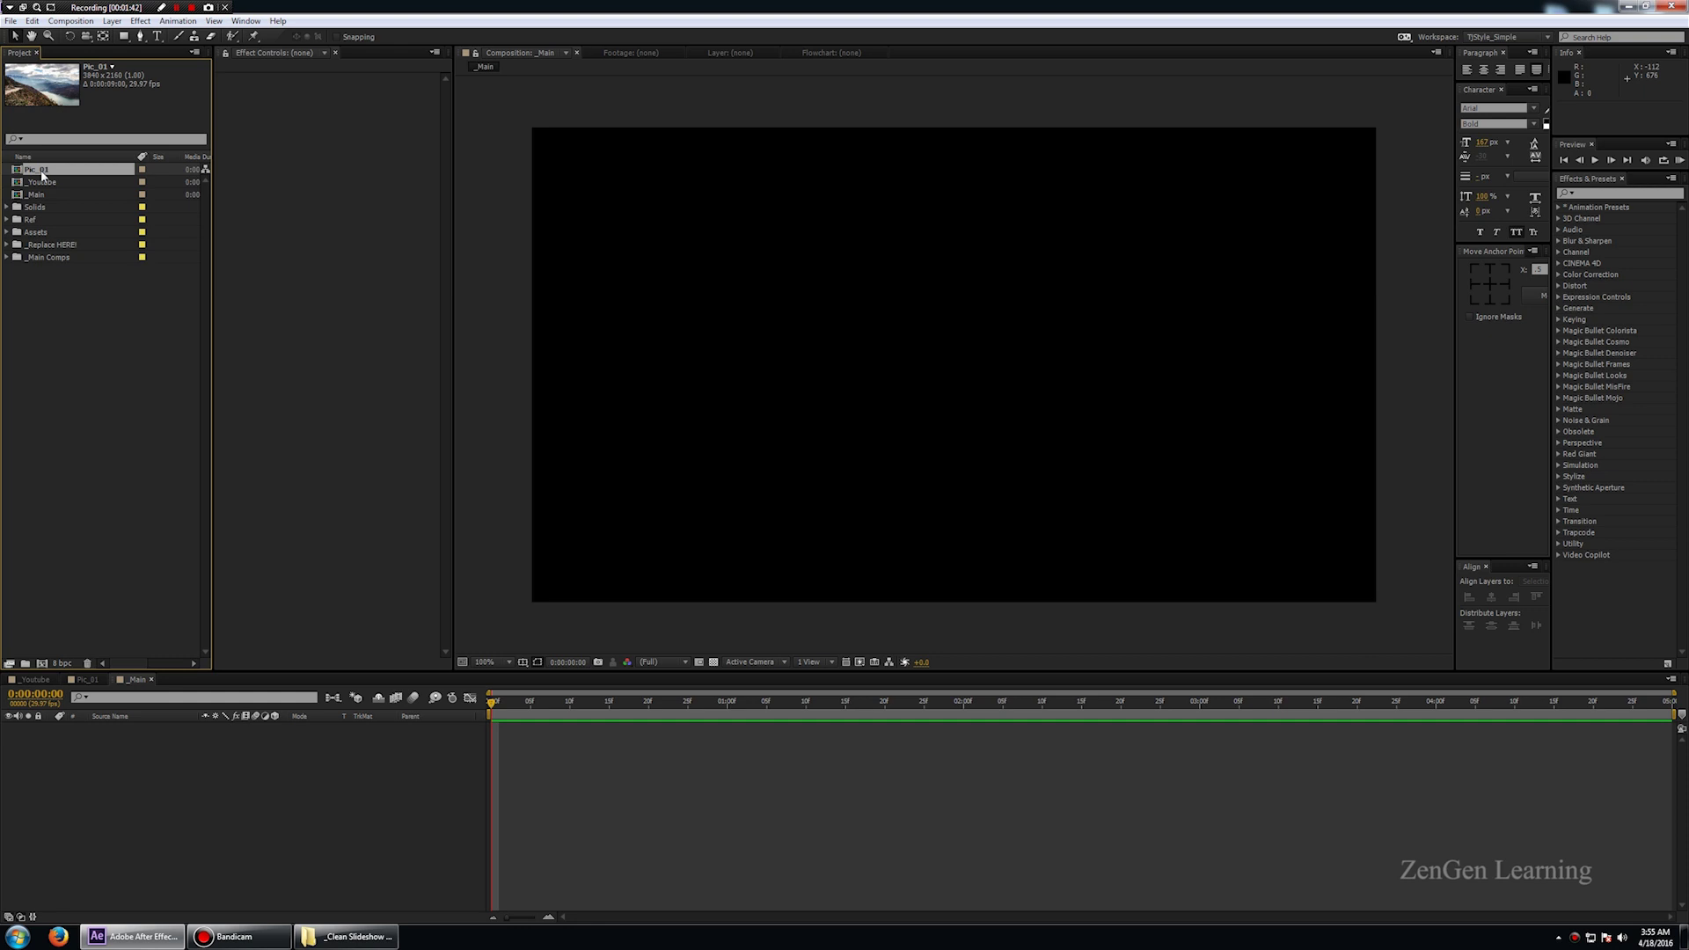
pyautogui.moveTo(43, 175); pyautogui.dragTo(186, 757)
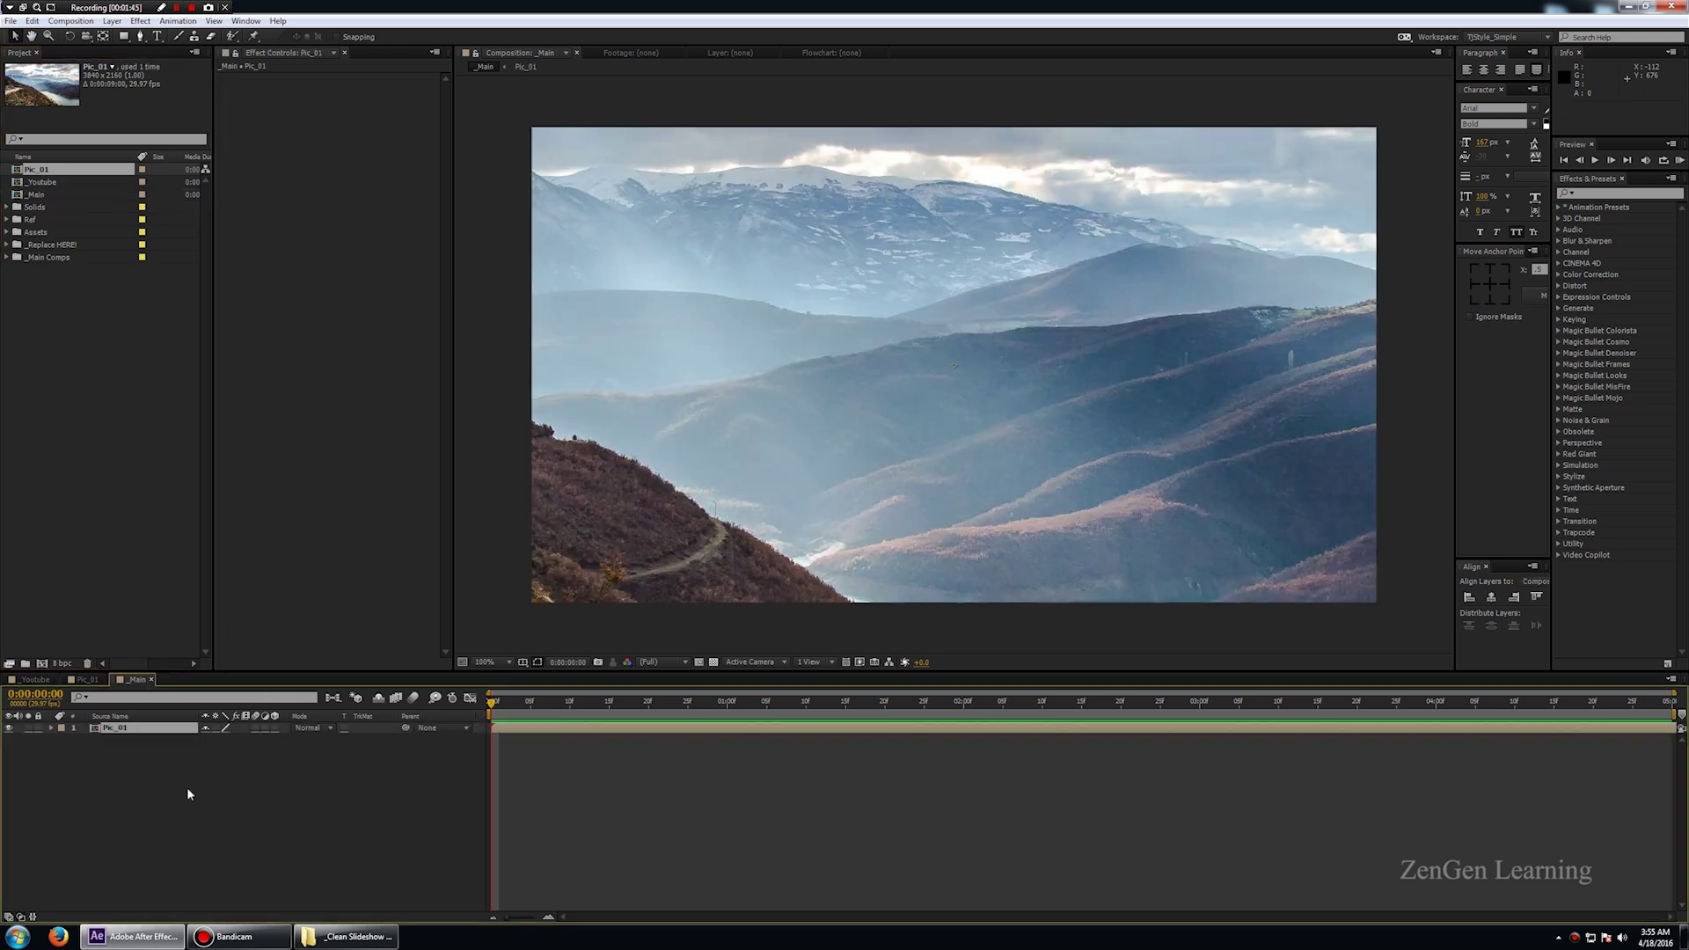
pyautogui.scroll(-2, 984, 499)
pyautogui.scroll(-1, 958, 509)
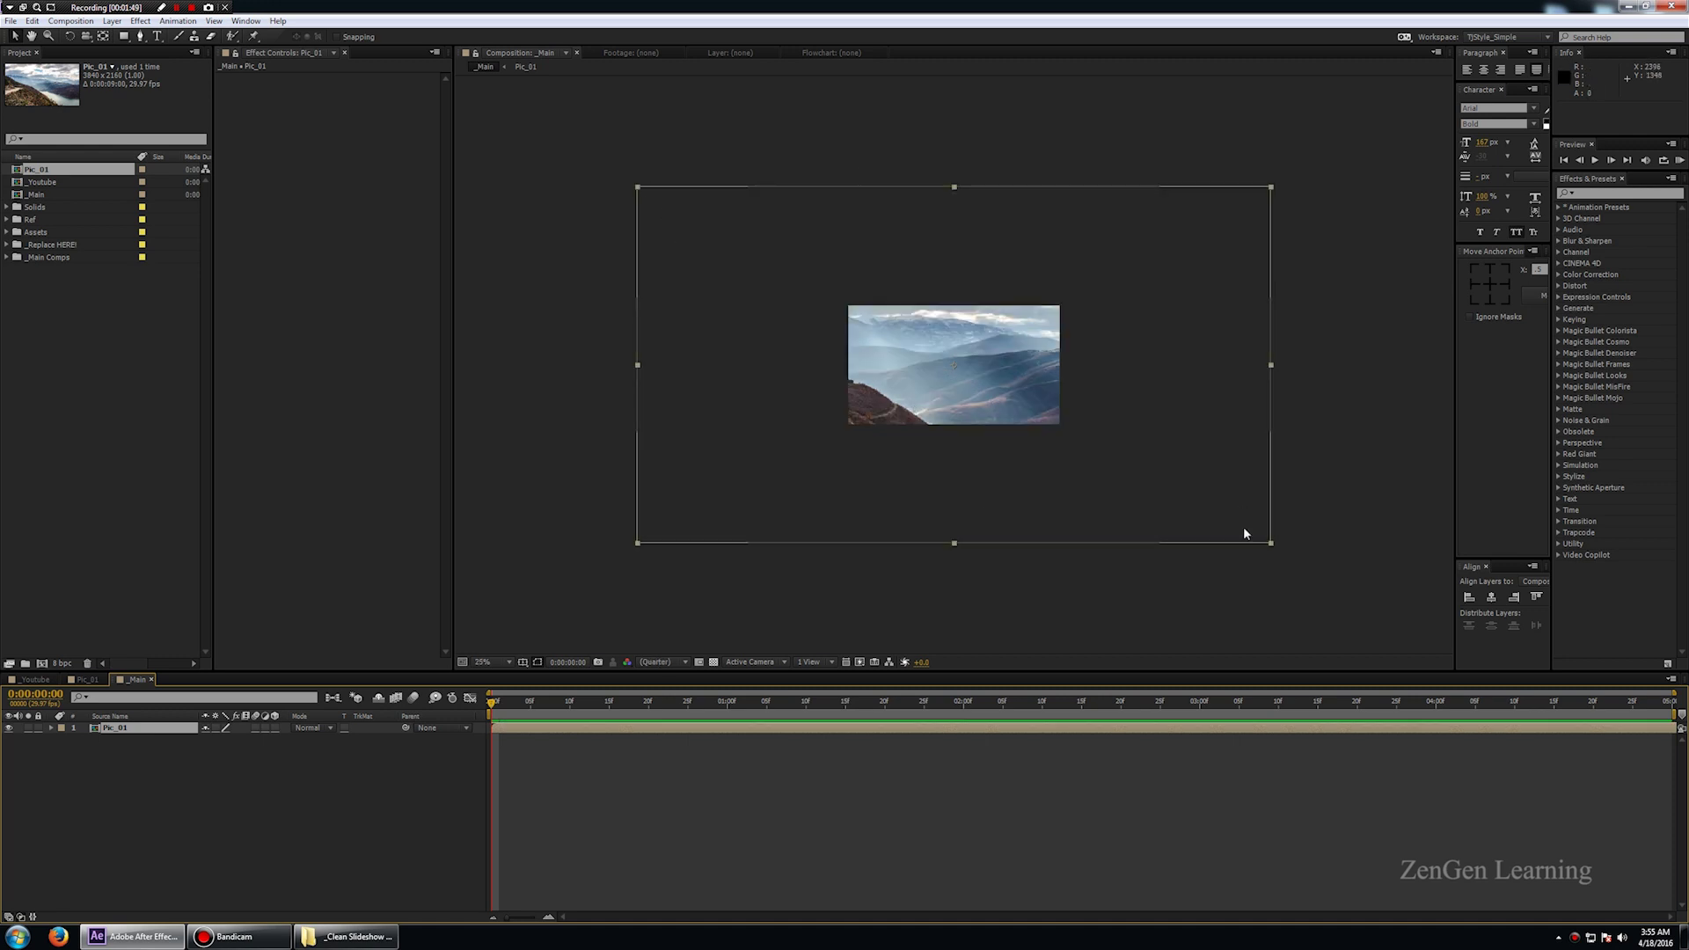
pyautogui.scroll(2, 1175, 431)
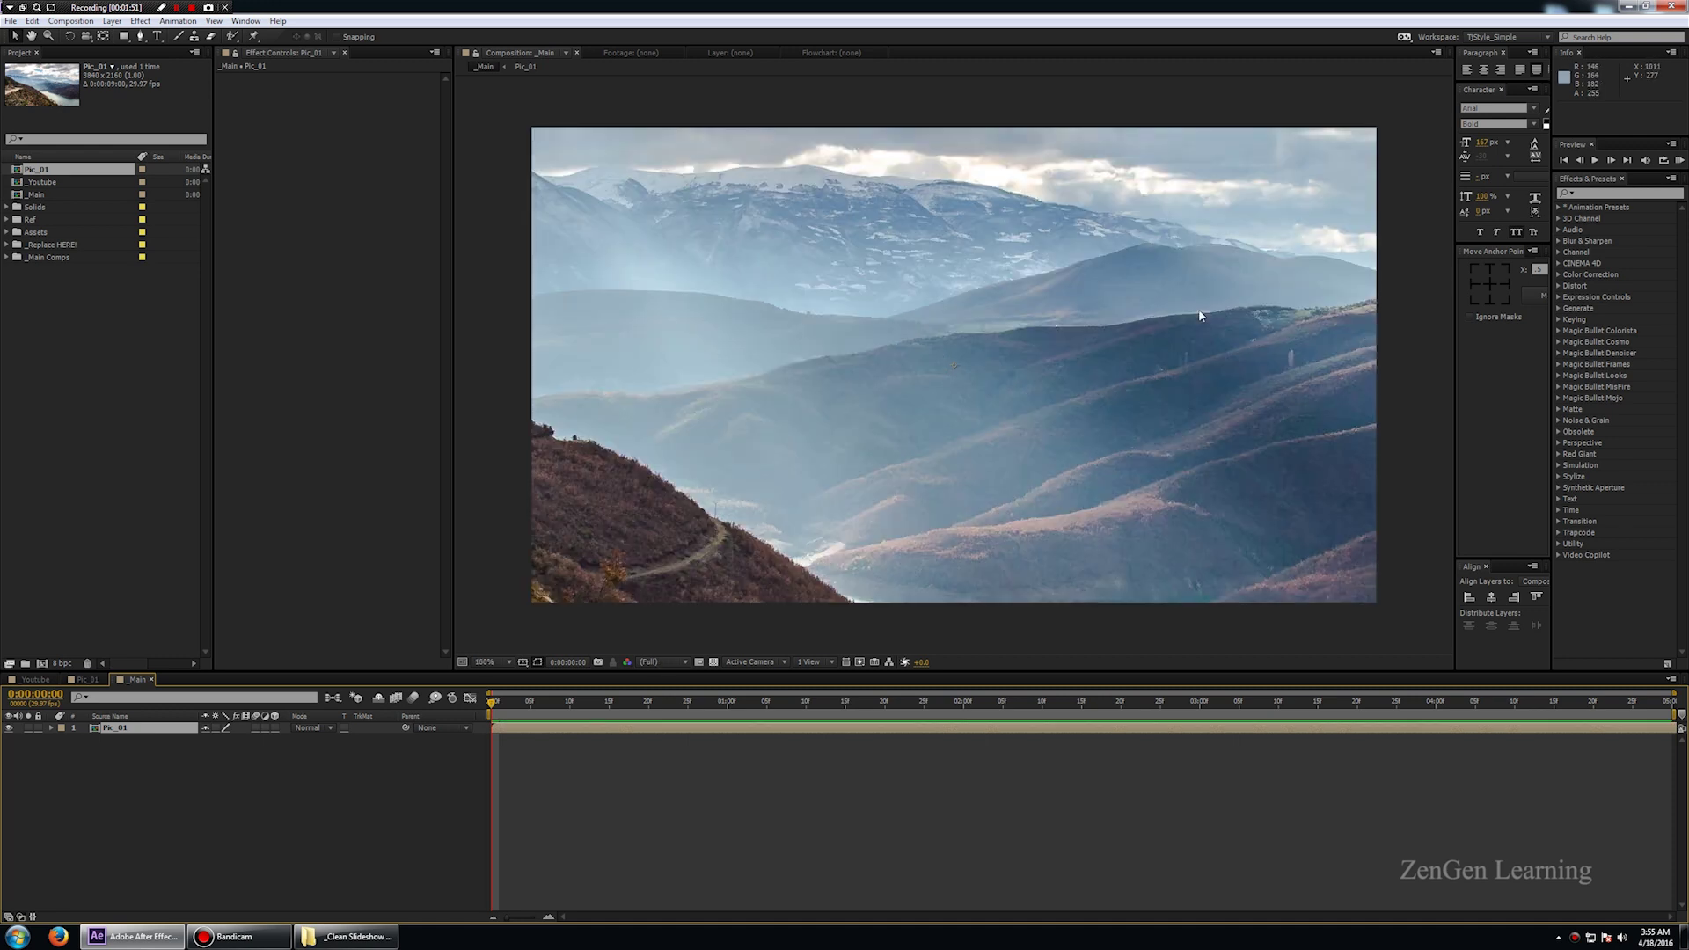
# - Create a composition named _Text_01 with a width of 500 px and a height of 150 px
pyautogui.rightClick(92, 468)
pyautogui.click(115, 477)
pyautogui.press('BackSpace')
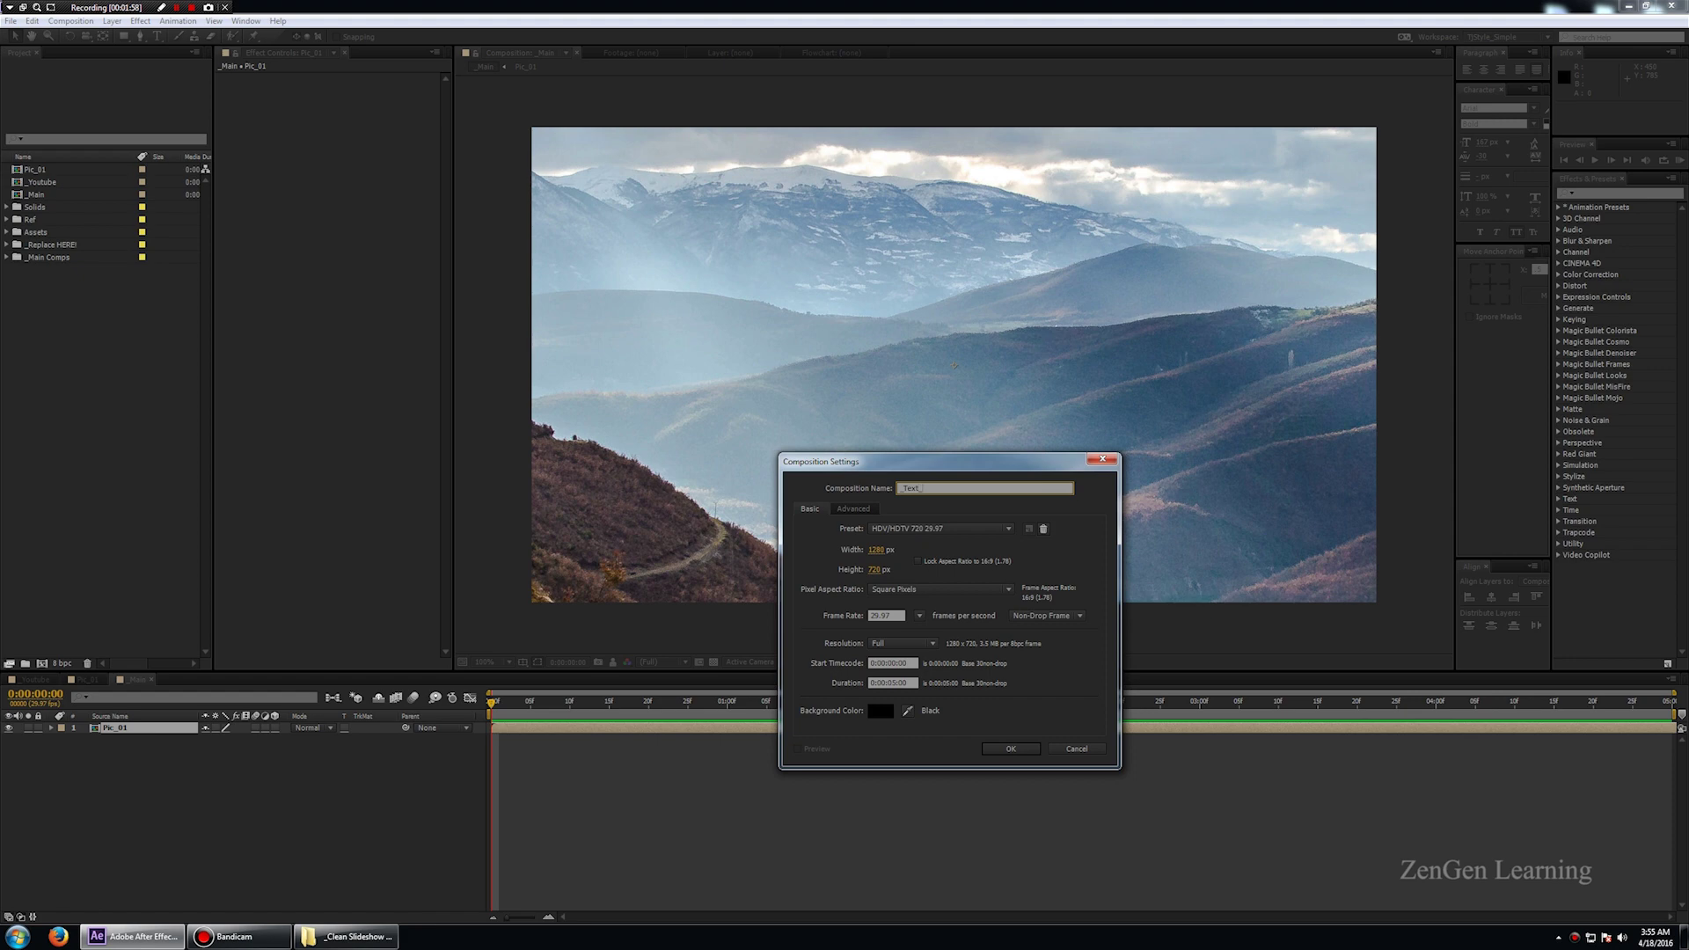
pyautogui.press('Tab')
pyautogui.press('Tab')
pyautogui.press('Tab')
pyautogui.press('Tab')
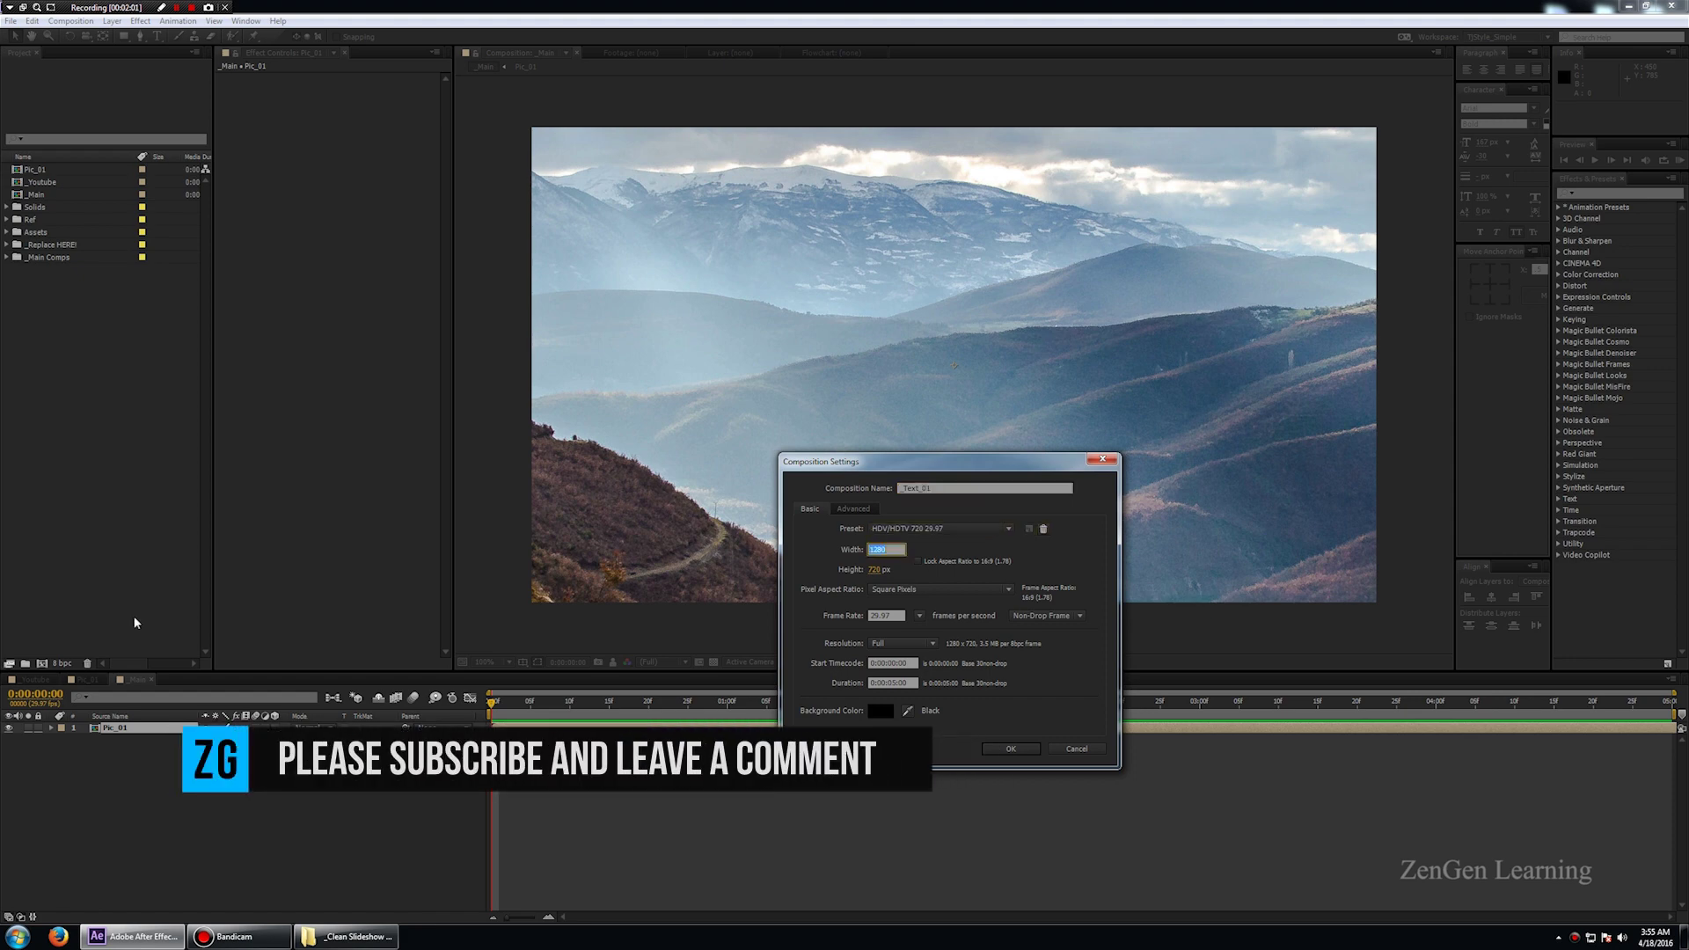
pyautogui.write('500')
pyautogui.press('Tab')
pyautogui.write('450')
pyautogui.press('Return')
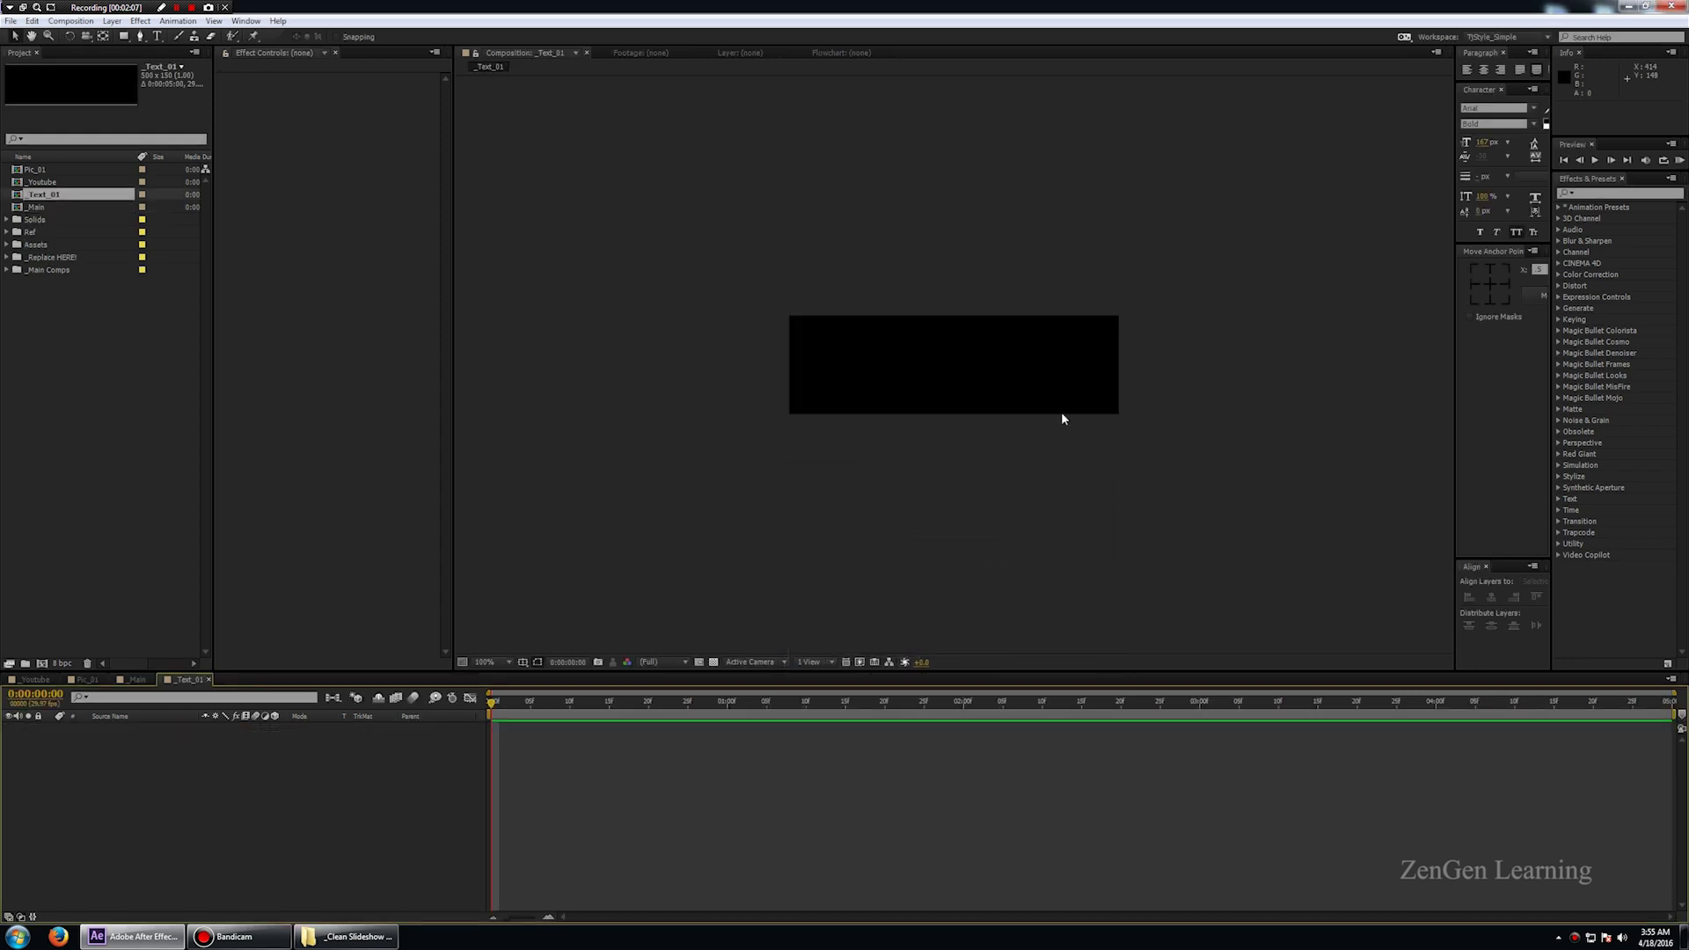
pyautogui.press('.')
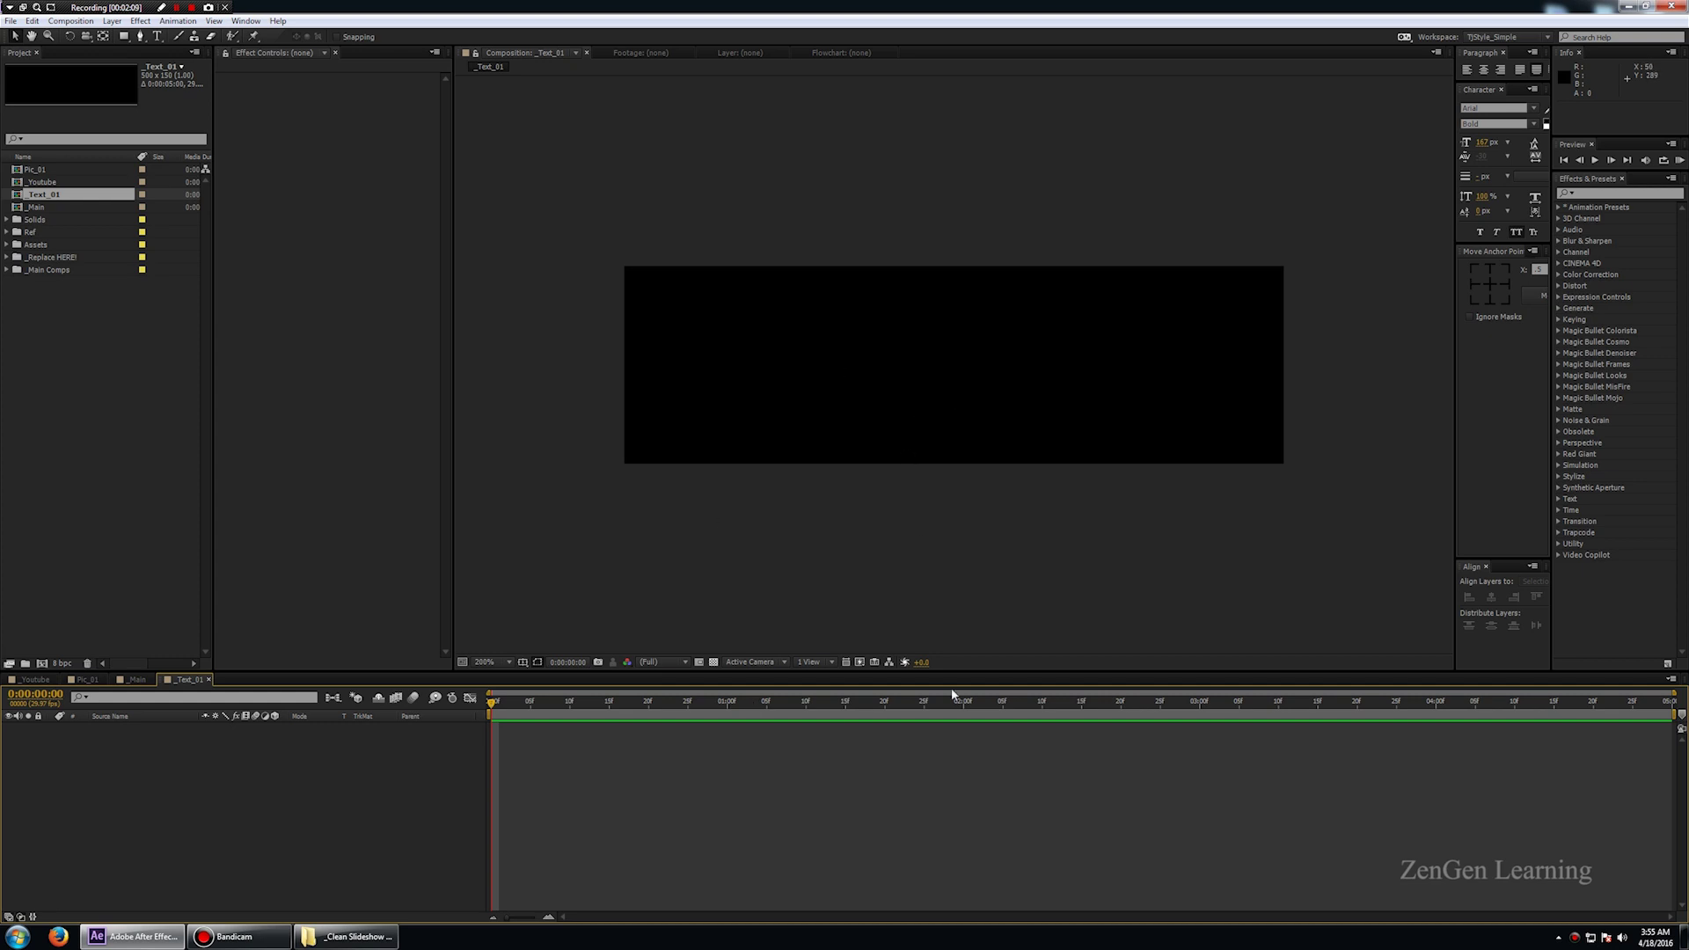
# - Check the title in the _Youtube composition around 0:00:02:08 and add the text CLEAN to the _Text_01 composition
pyautogui.click(38, 679)
pyautogui.moveTo(494, 701); pyautogui.dragTo(789, 716)
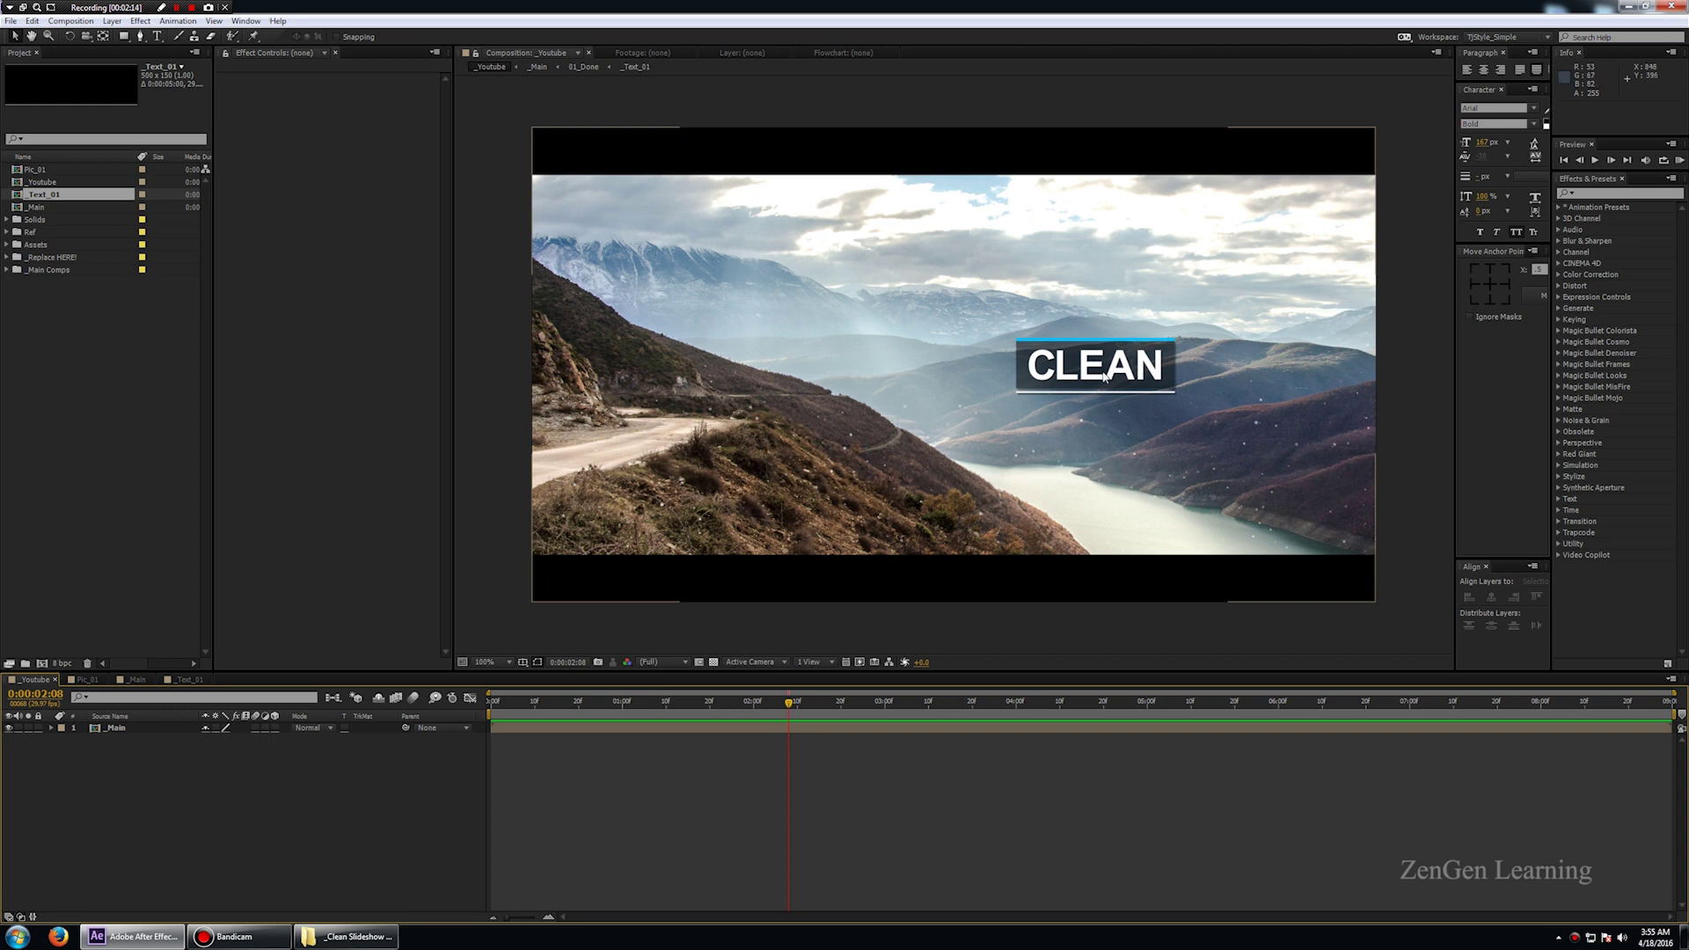
pyautogui.click(187, 680)
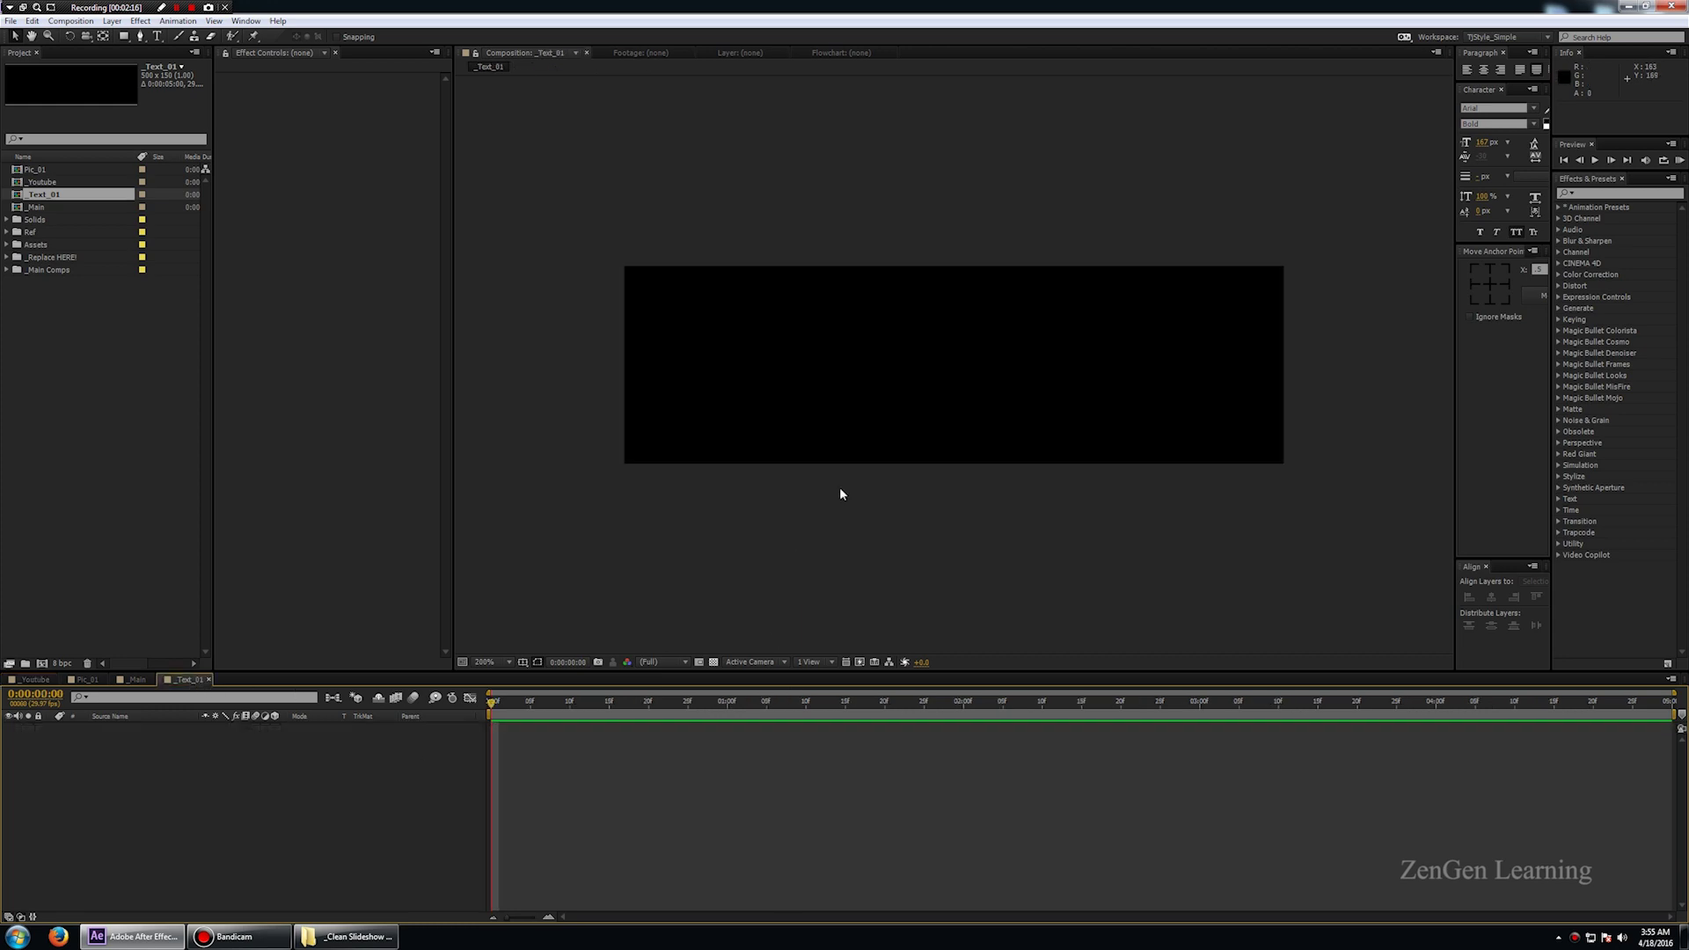
pyautogui.hotkey('ctrl', 't')
pyautogui.click(730, 382)
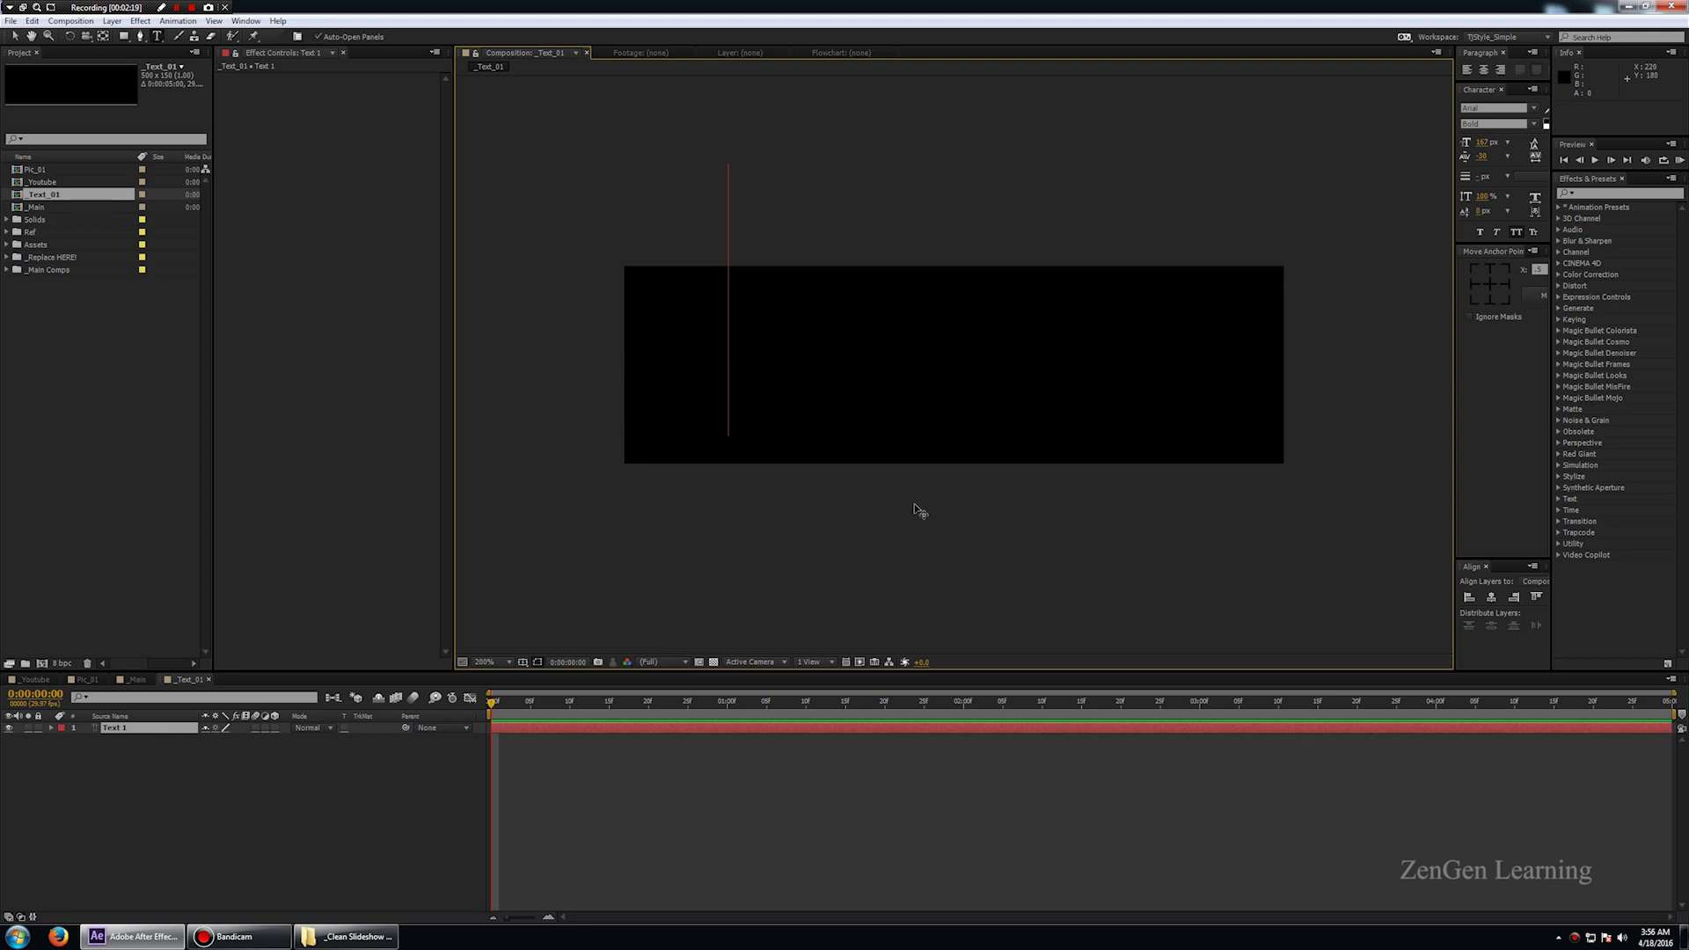
pyautogui.write('CLEAN')
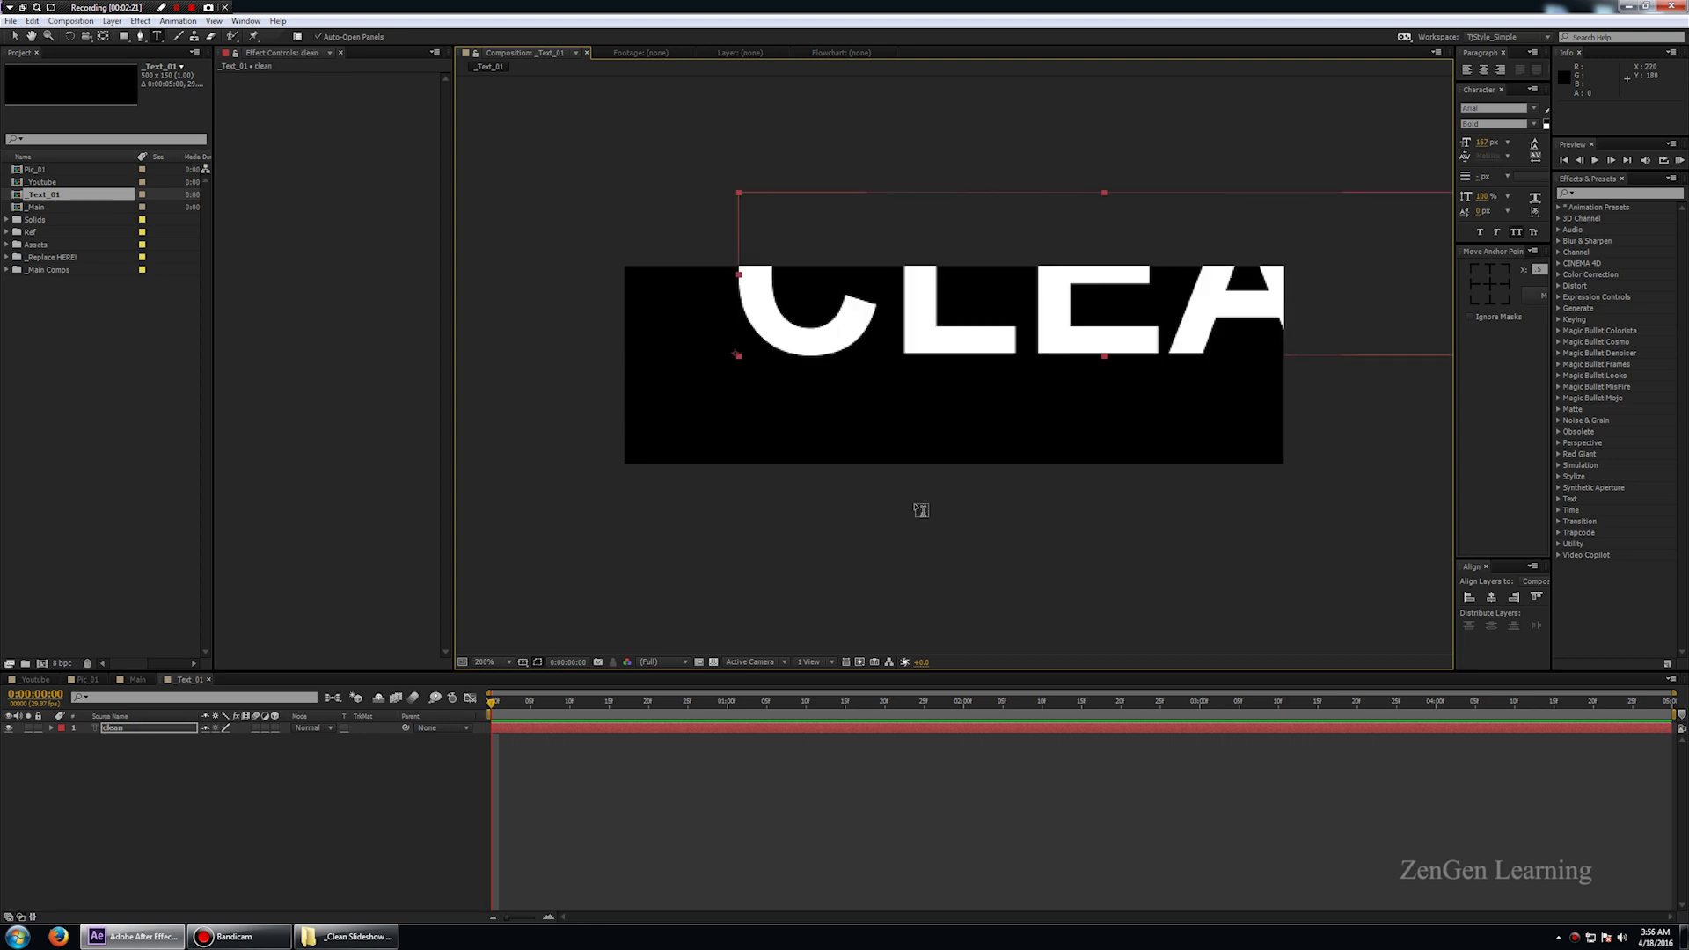
pyautogui.press('Escape')
# - Center the CLEAN text in the composition and scale it down to fit inside the frame with a small margin
pyautogui.click(1490, 597)
pyautogui.click(1491, 597)
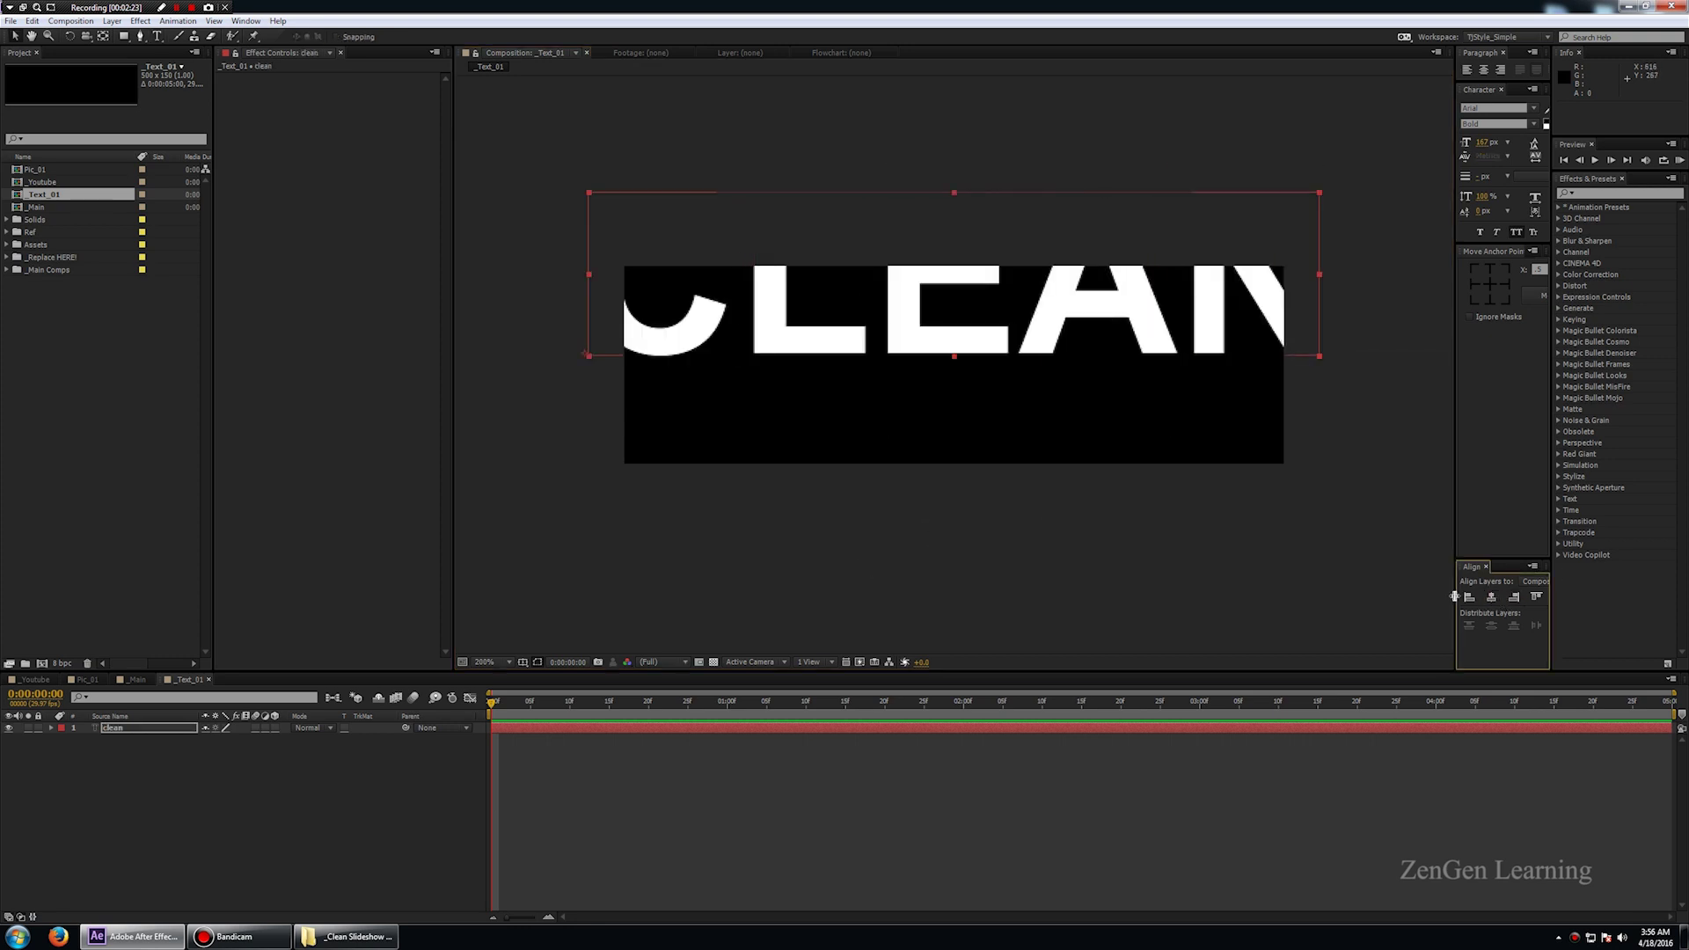
pyautogui.moveTo(1458, 588); pyautogui.dragTo(1407, 588)
pyautogui.click(1510, 597)
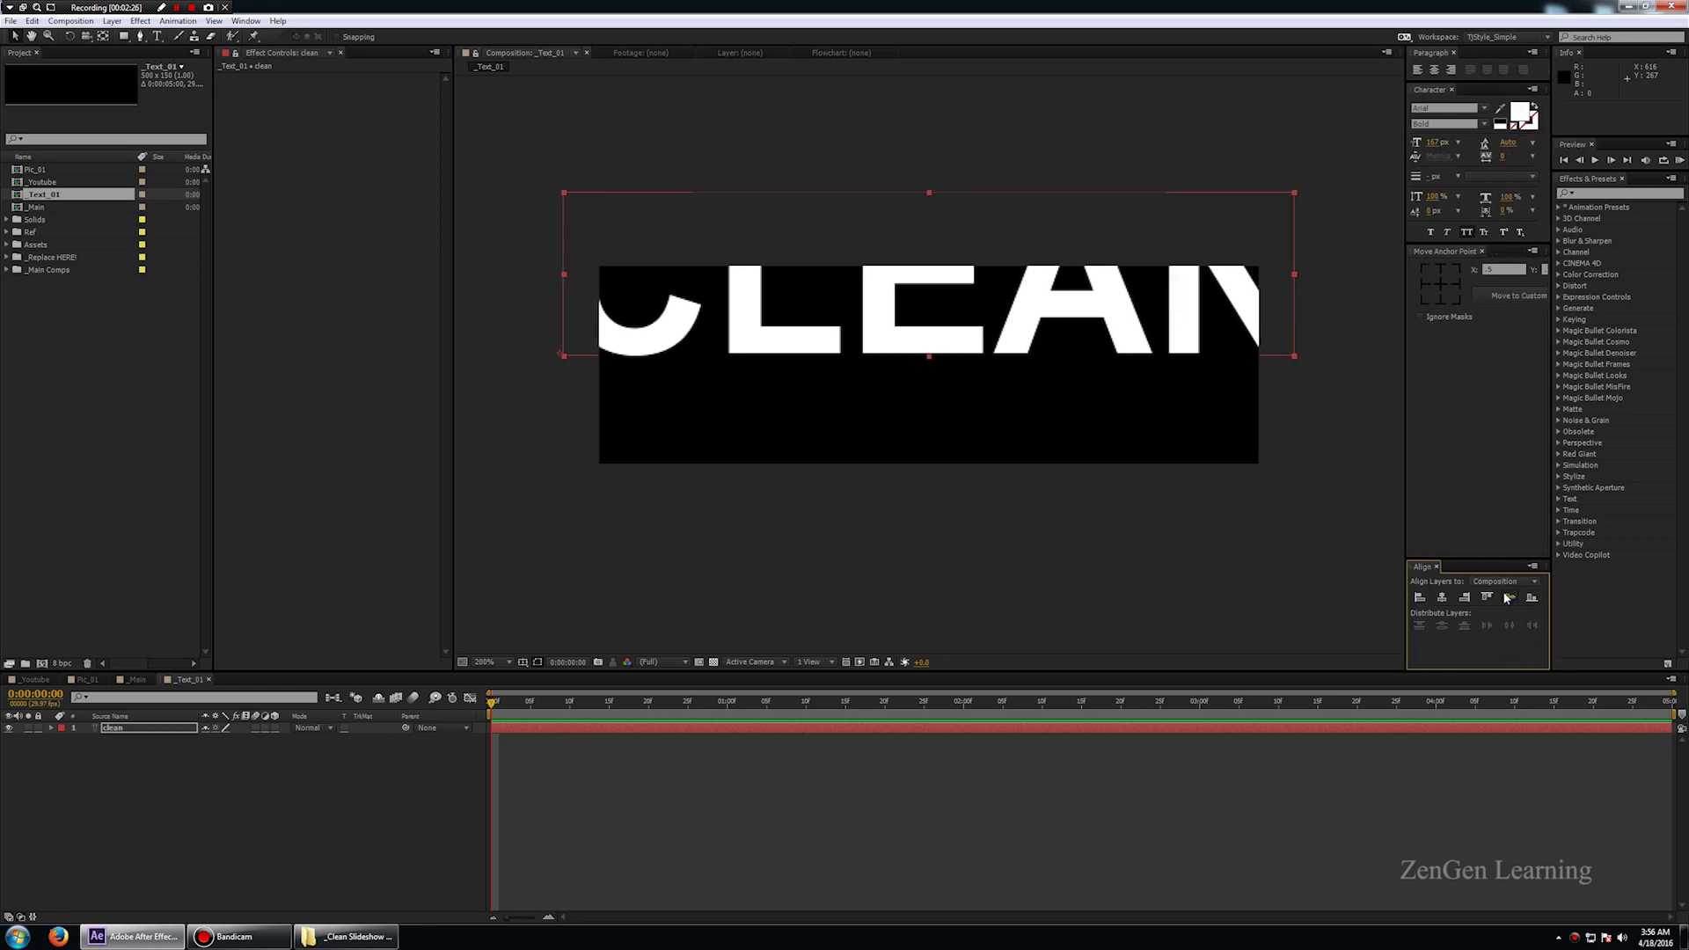
pyautogui.moveTo(1295, 287); pyautogui.dragTo(1190, 352)
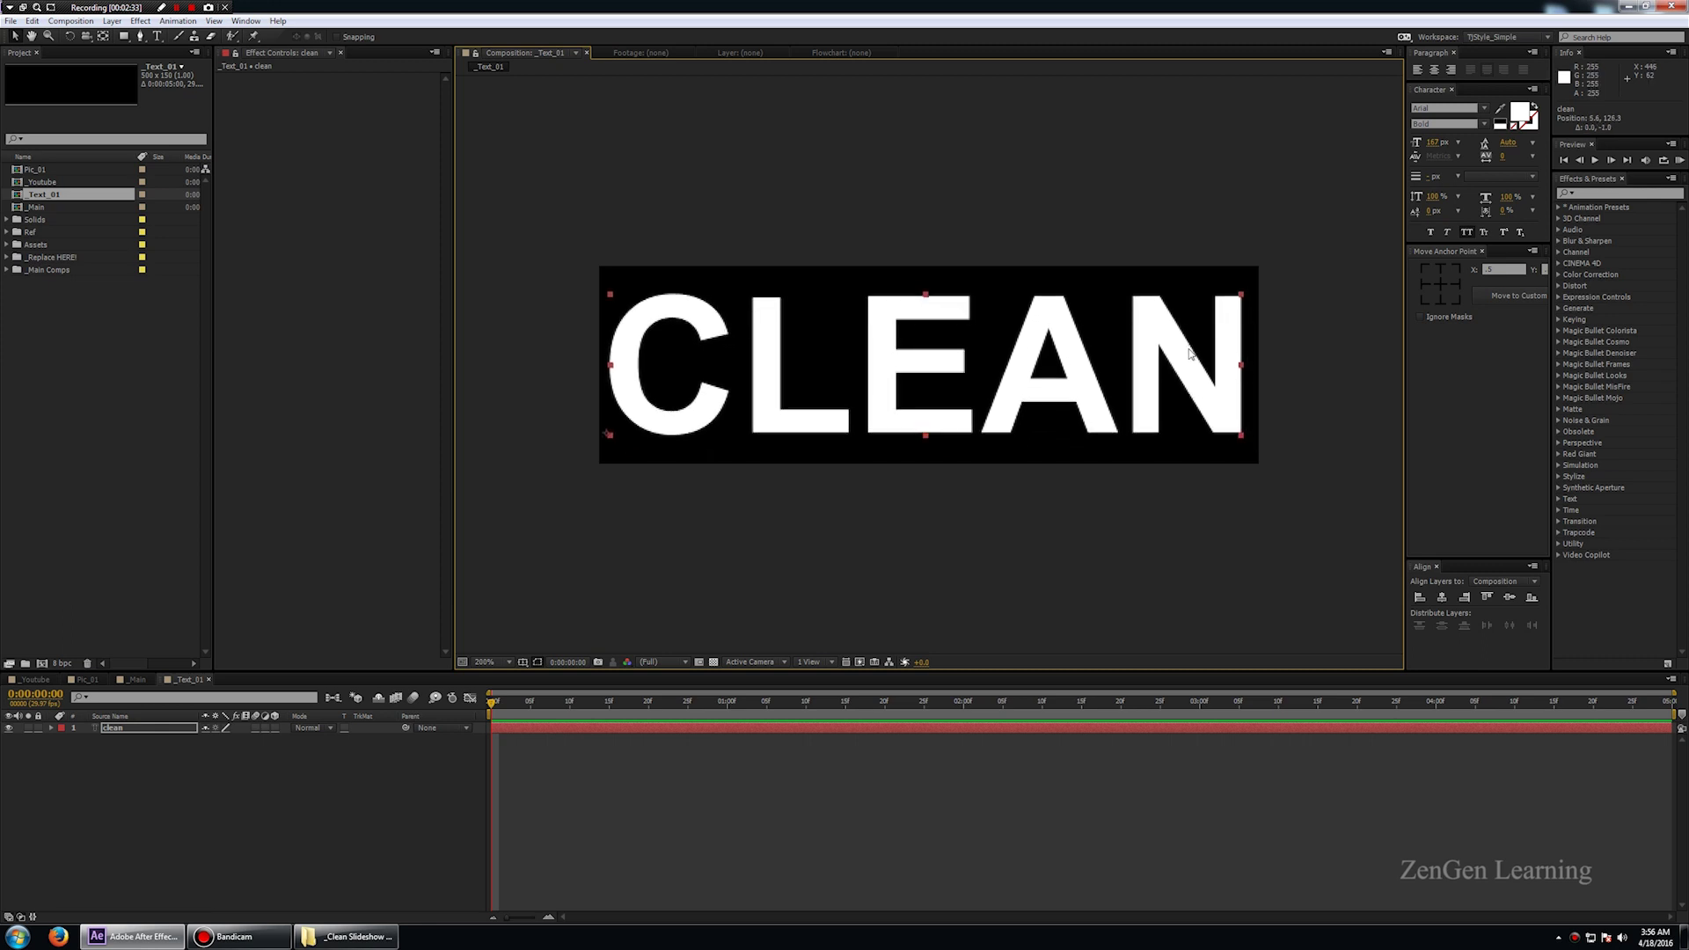
pyautogui.click(1226, 543)
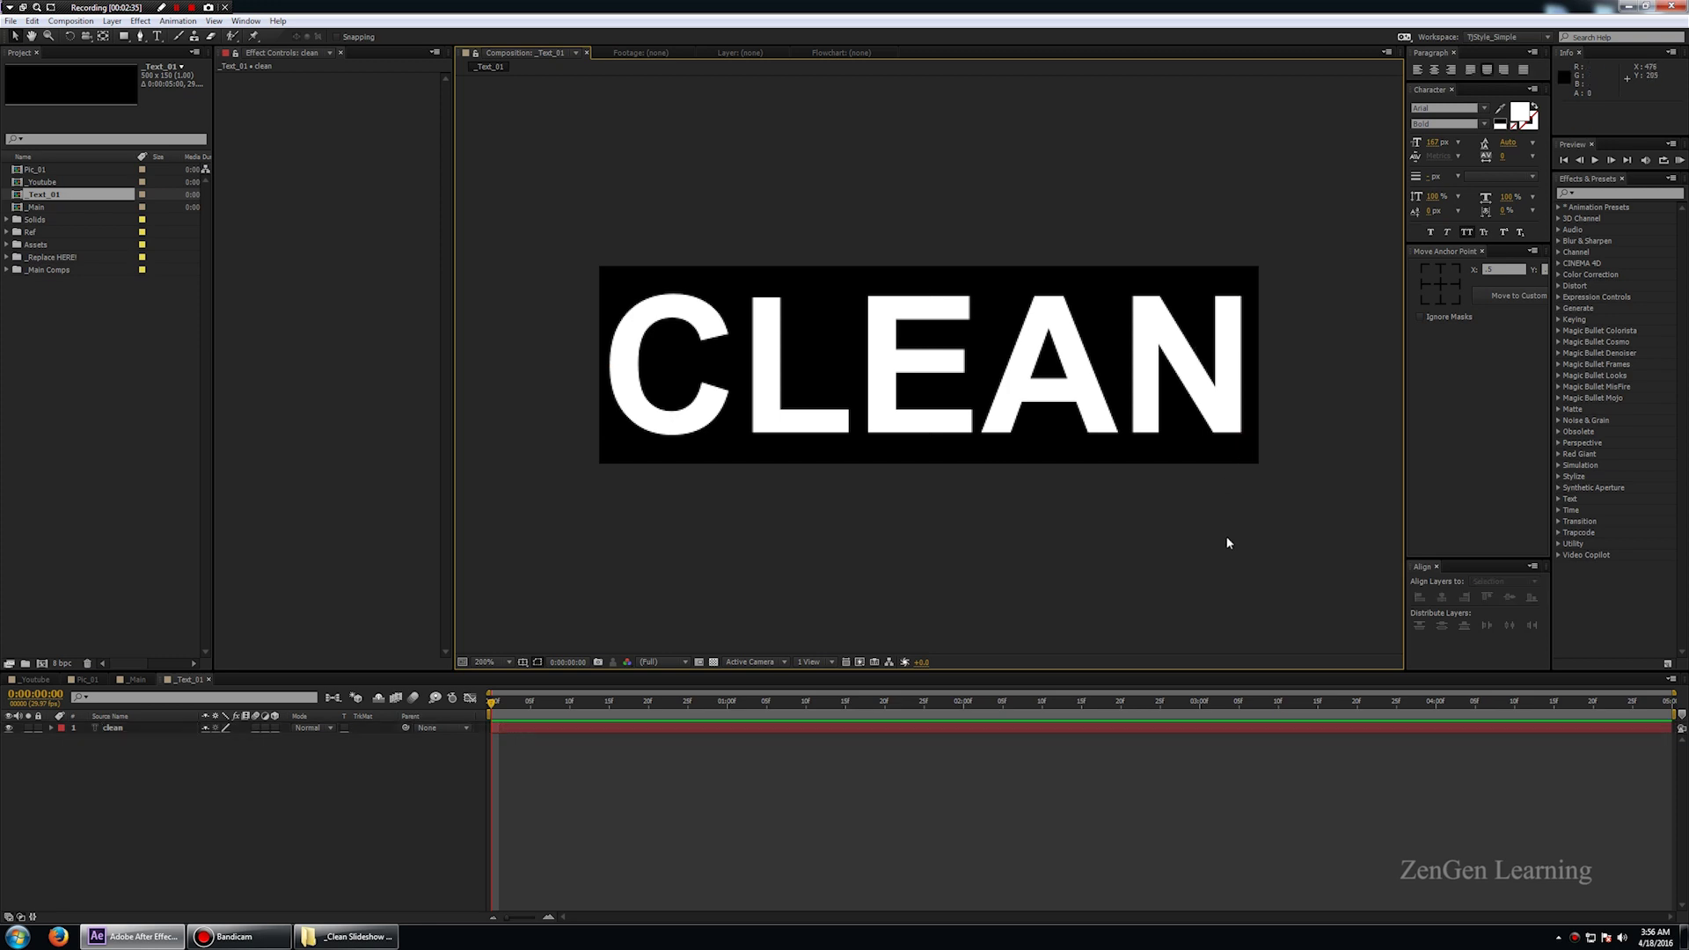
pyautogui.press(',')
pyautogui.press('.')
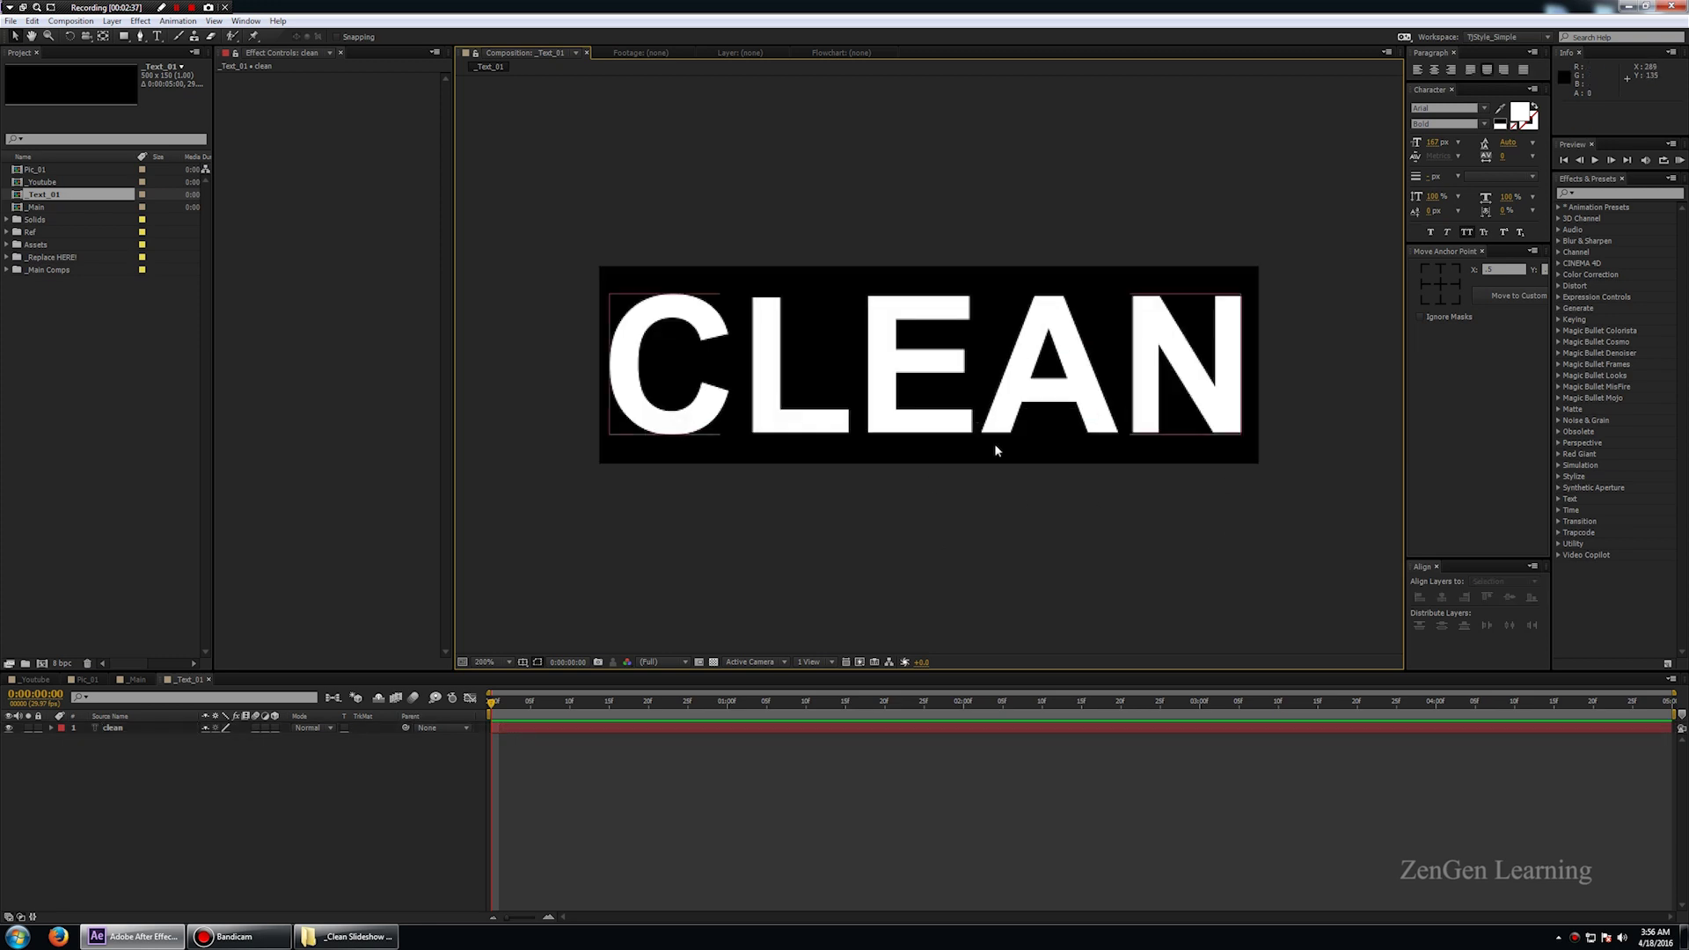
# - Tighten the kerning between the letters of CLEAN and recenter the text in the _Text_01 composition
pyautogui.doubleClick(843, 381)
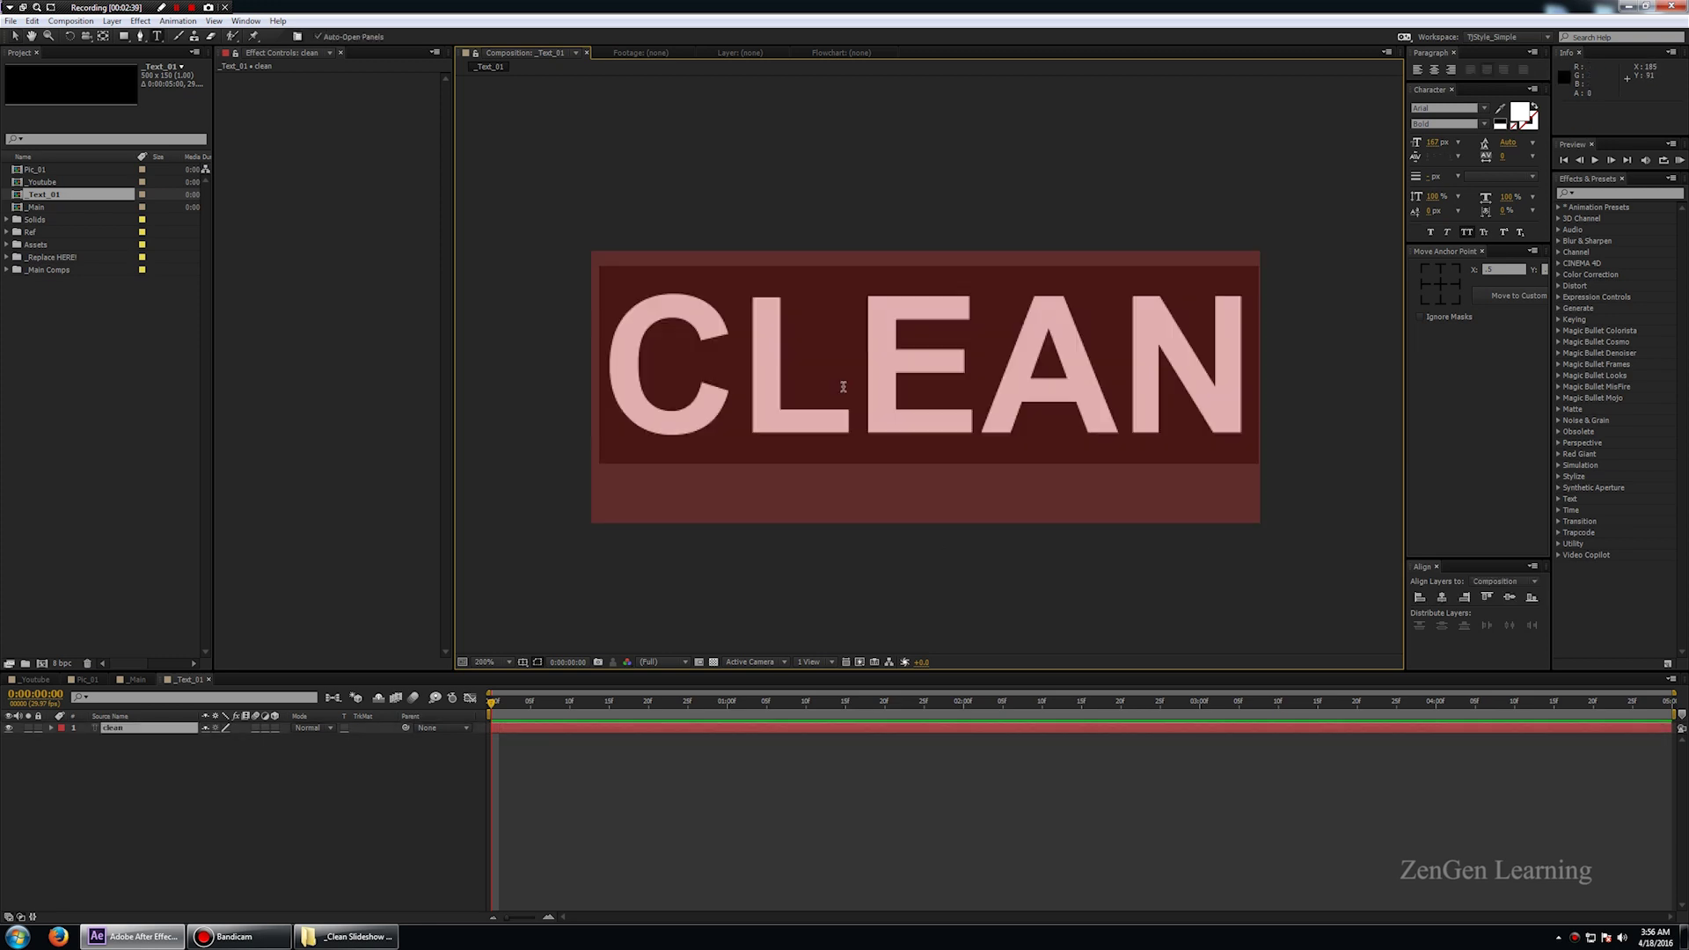
pyautogui.click(860, 353)
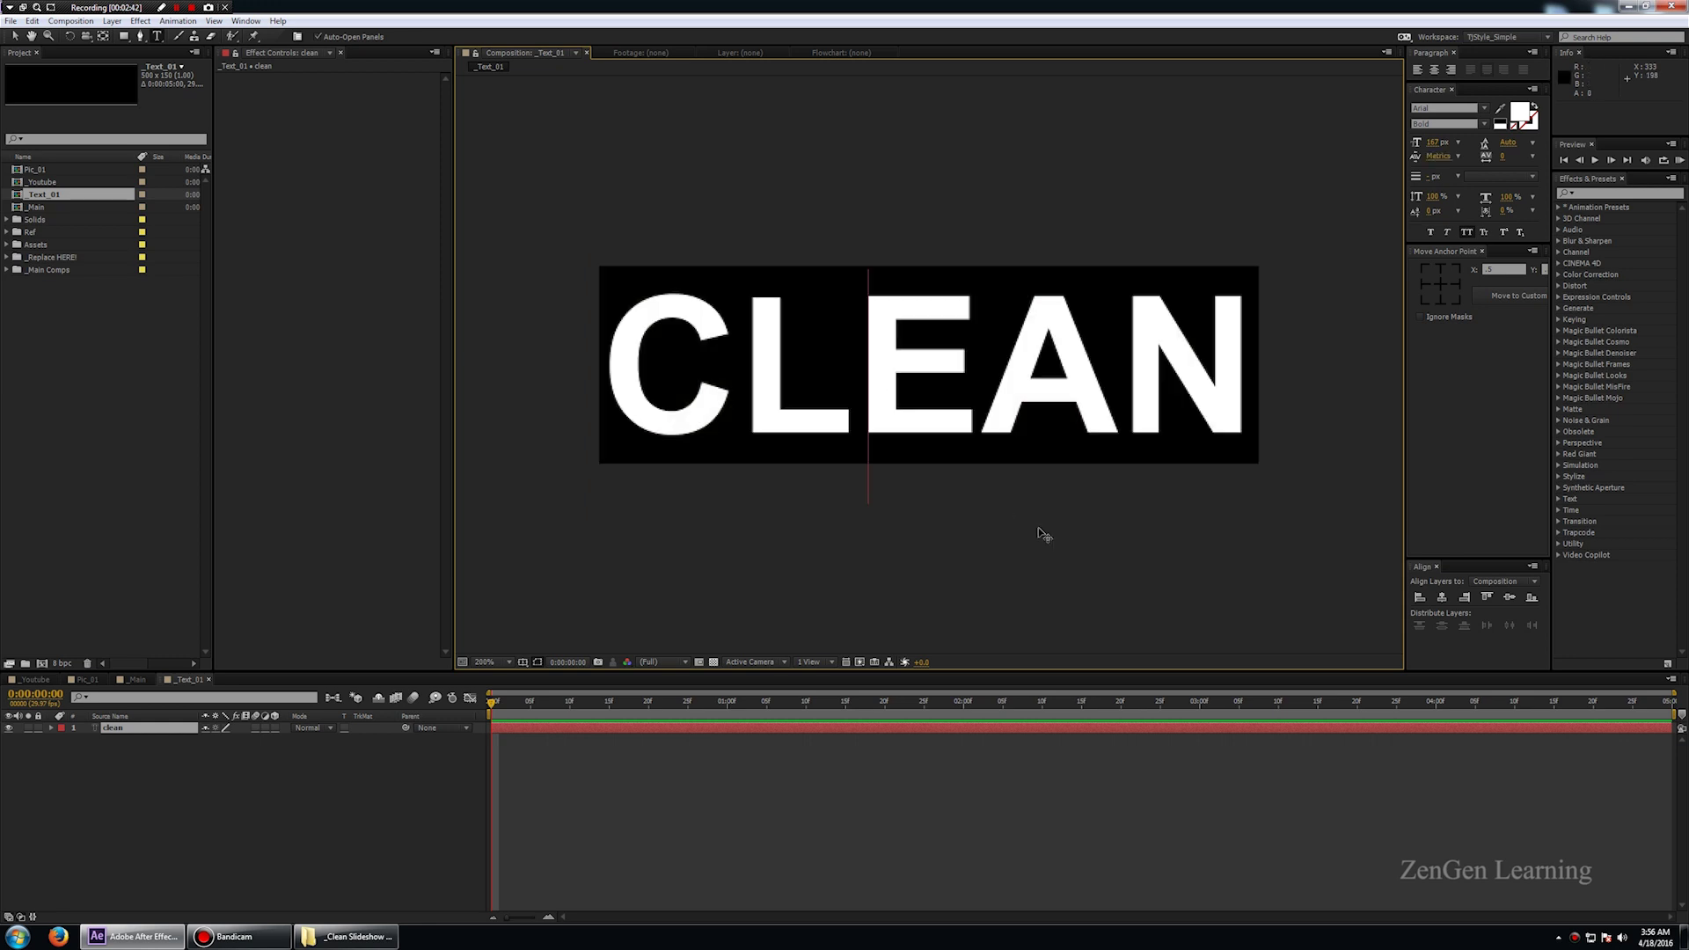
pyautogui.hotkey('alt', 'Left')
pyautogui.press('Home')
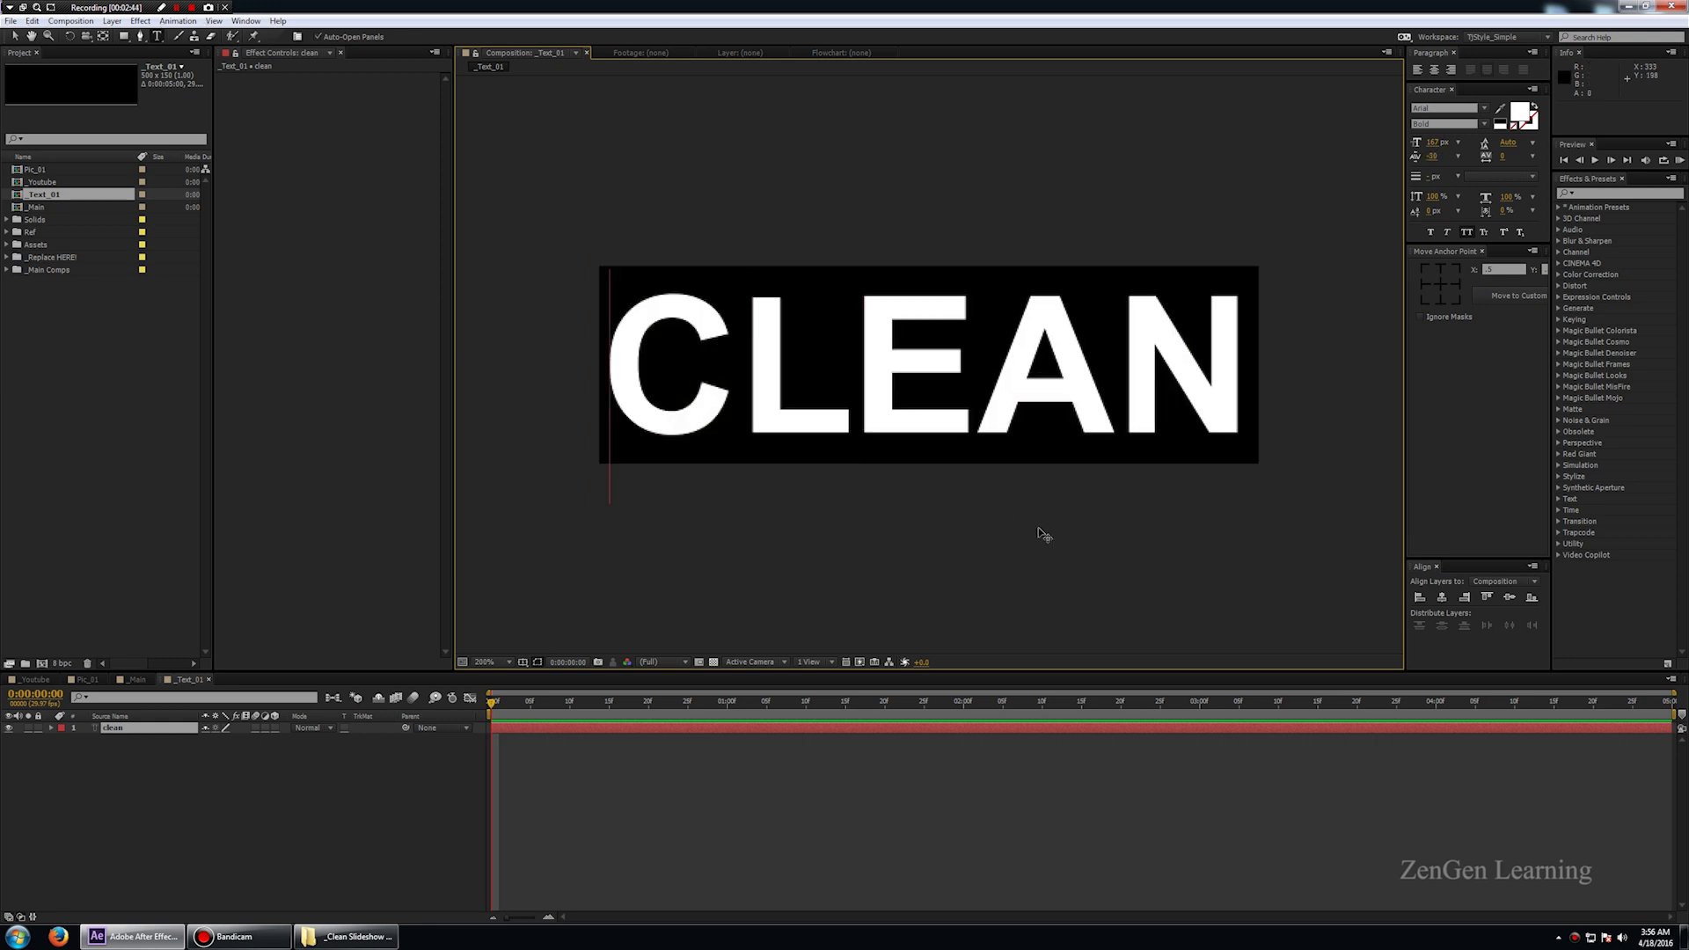
pyautogui.press('Right')
pyautogui.hotkey('alt', 'Left')
pyautogui.hotkey('alt', 'Left')
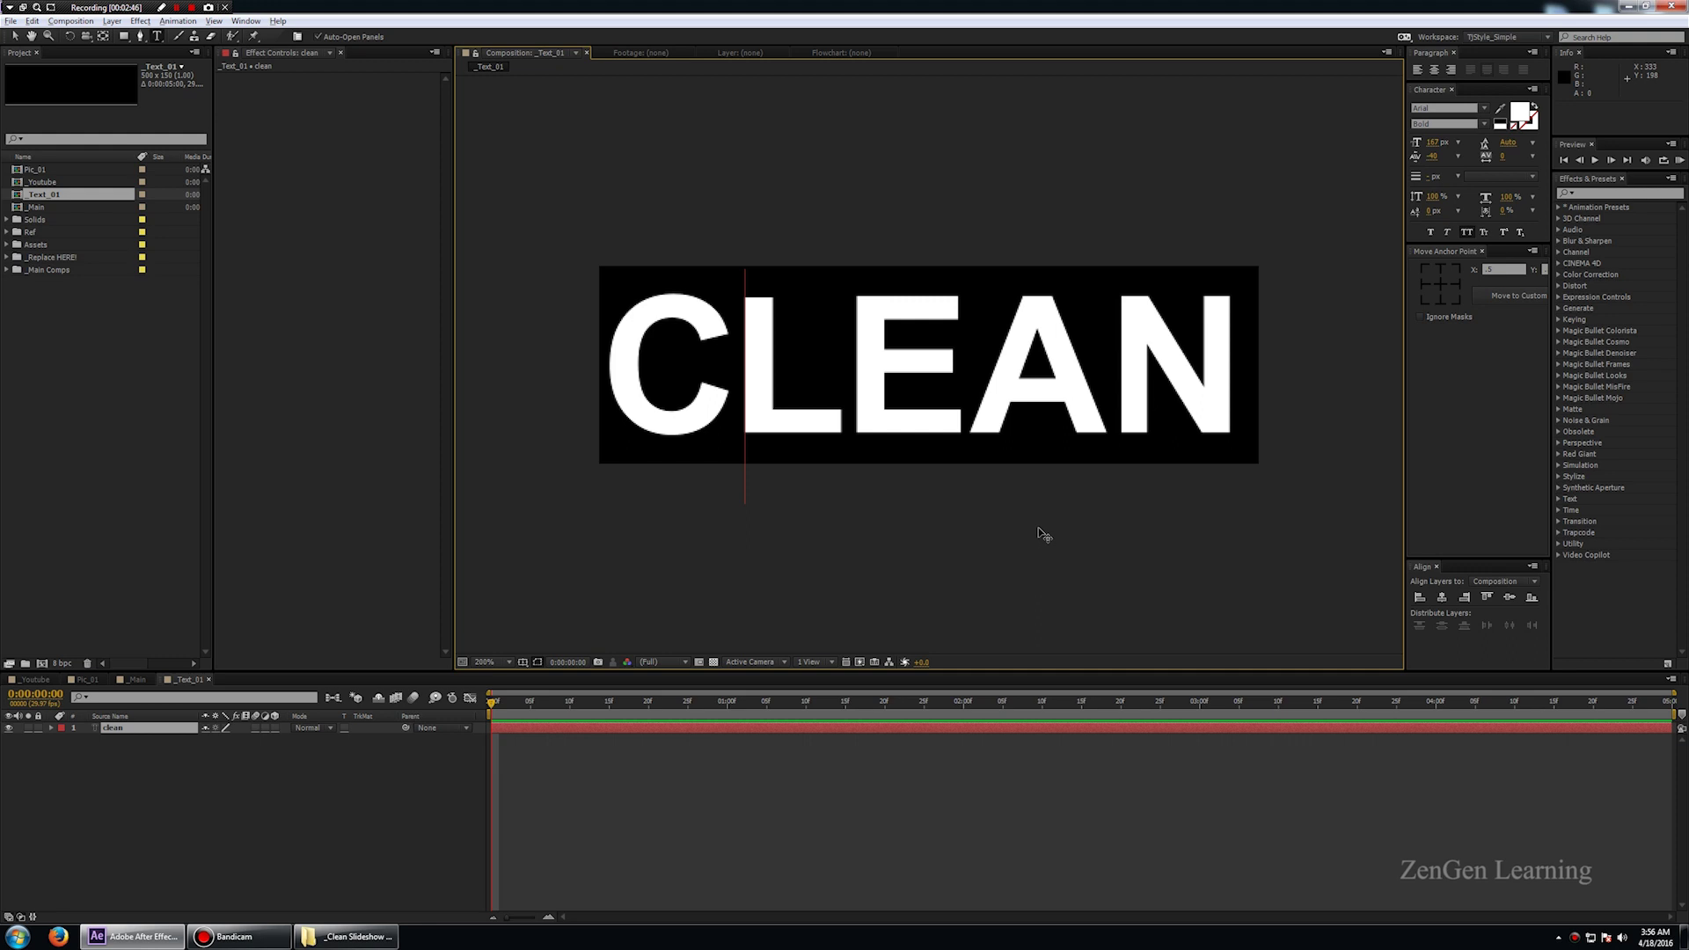
pyautogui.press('Escape')
pyautogui.press('v')
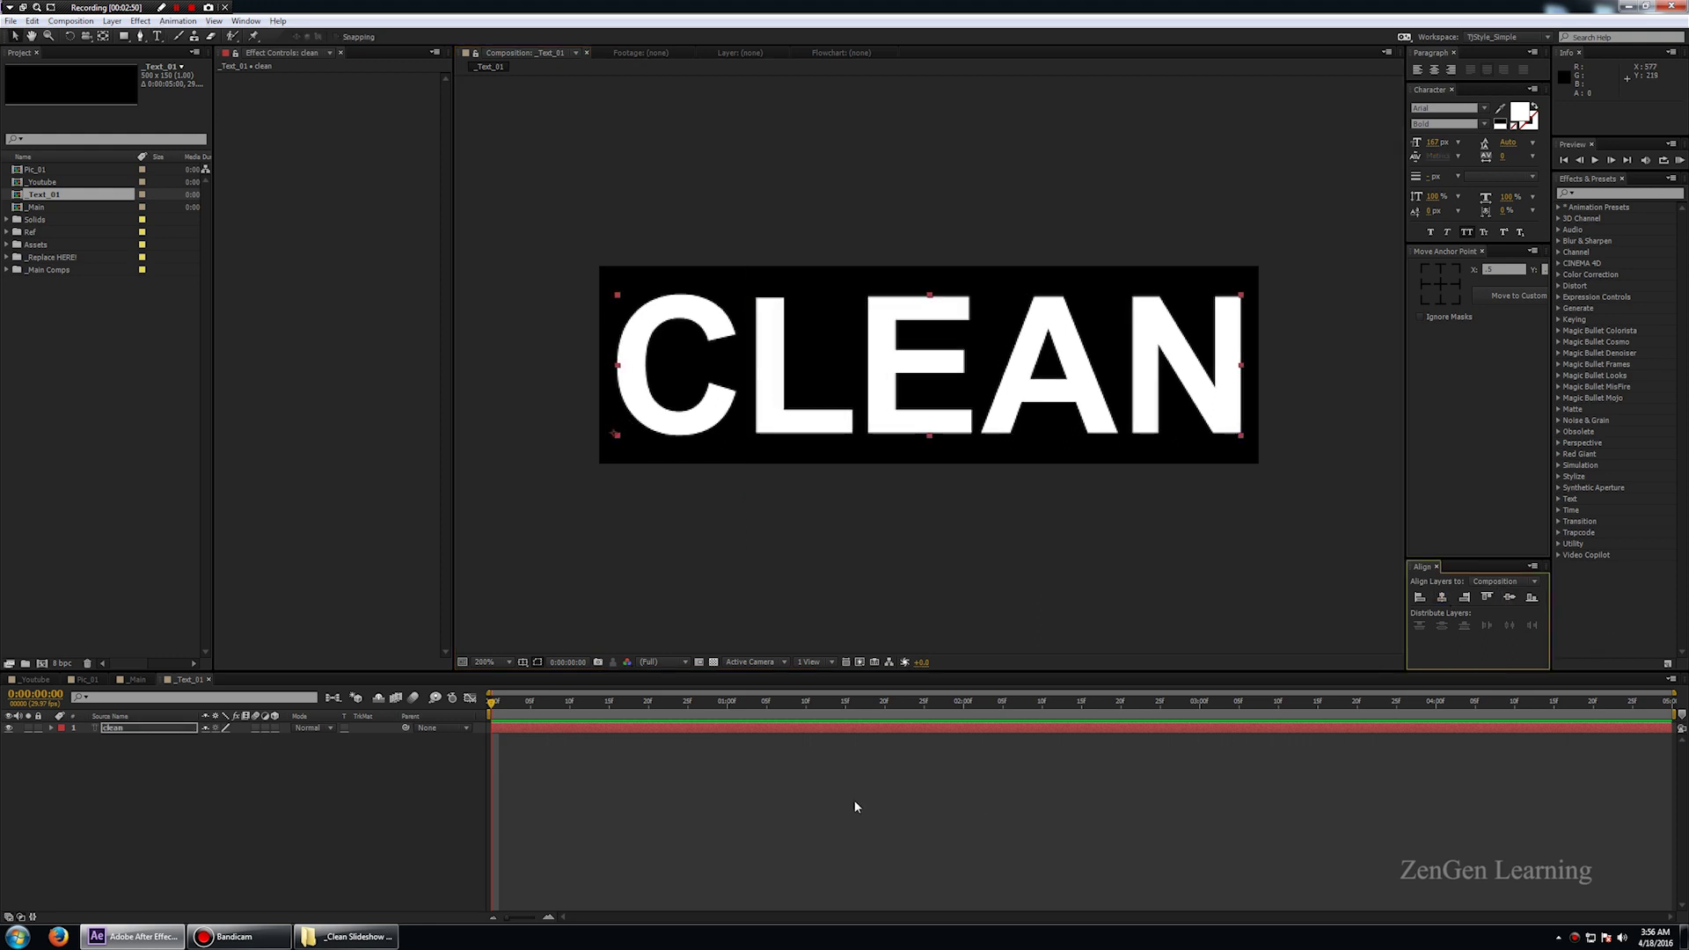
pyautogui.click(856, 799)
# - Switch to the _Main composition and add a new shape layer above Pic_01
pyautogui.hotkey('shift', ',')
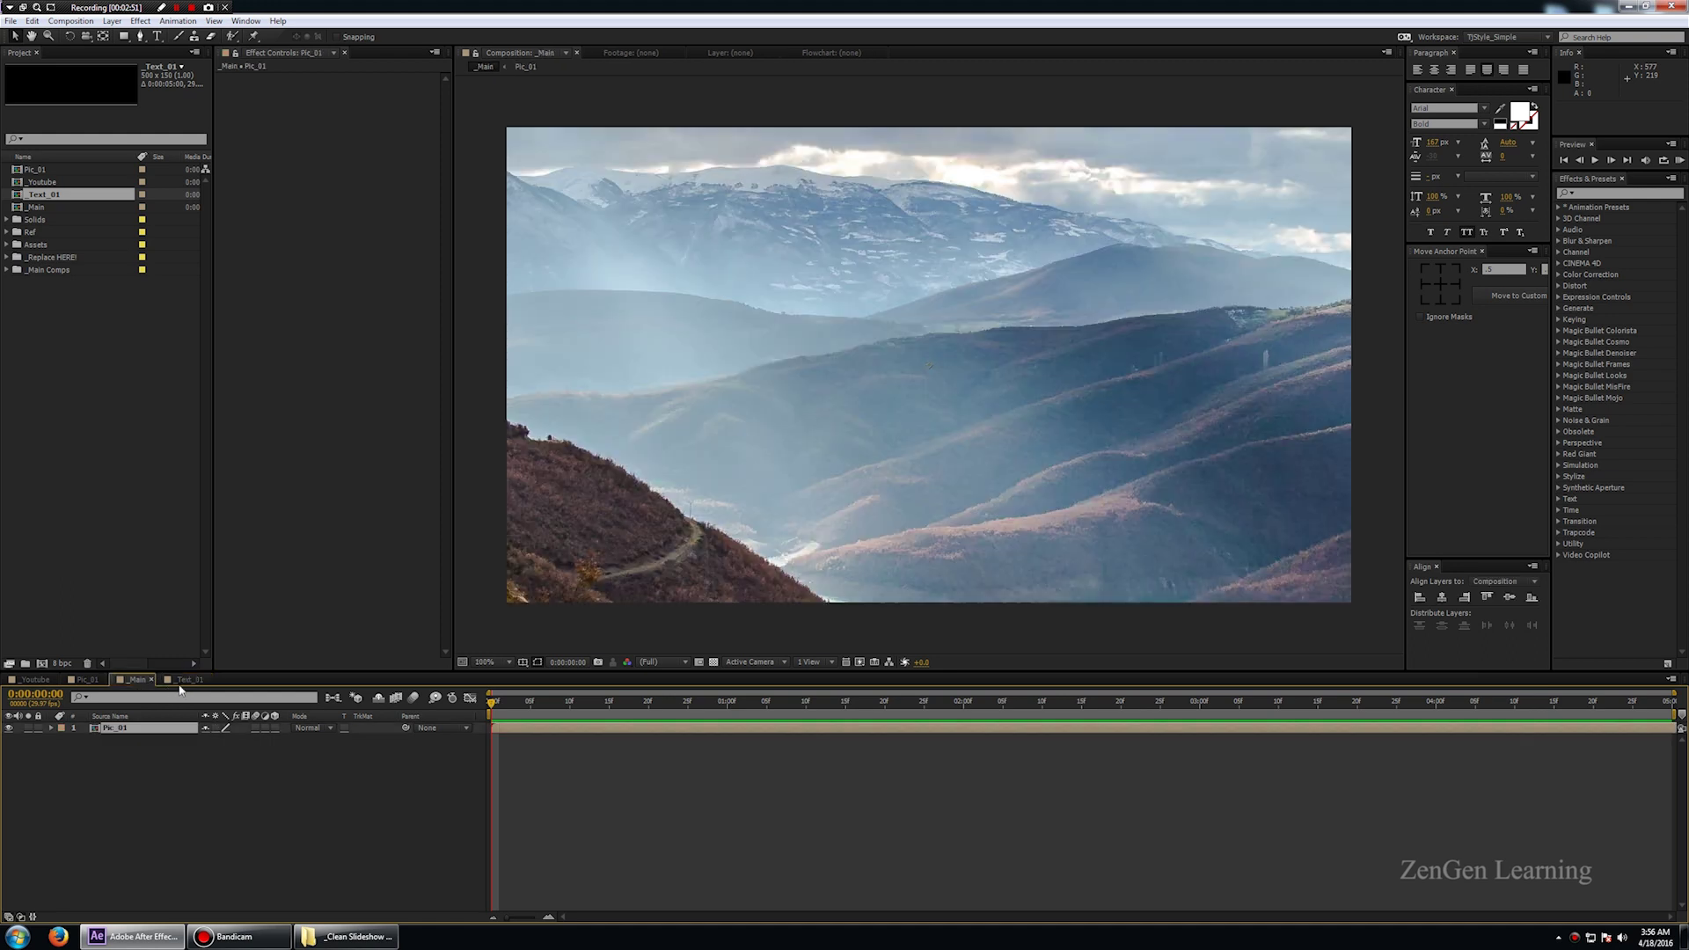
pyautogui.click(181, 781)
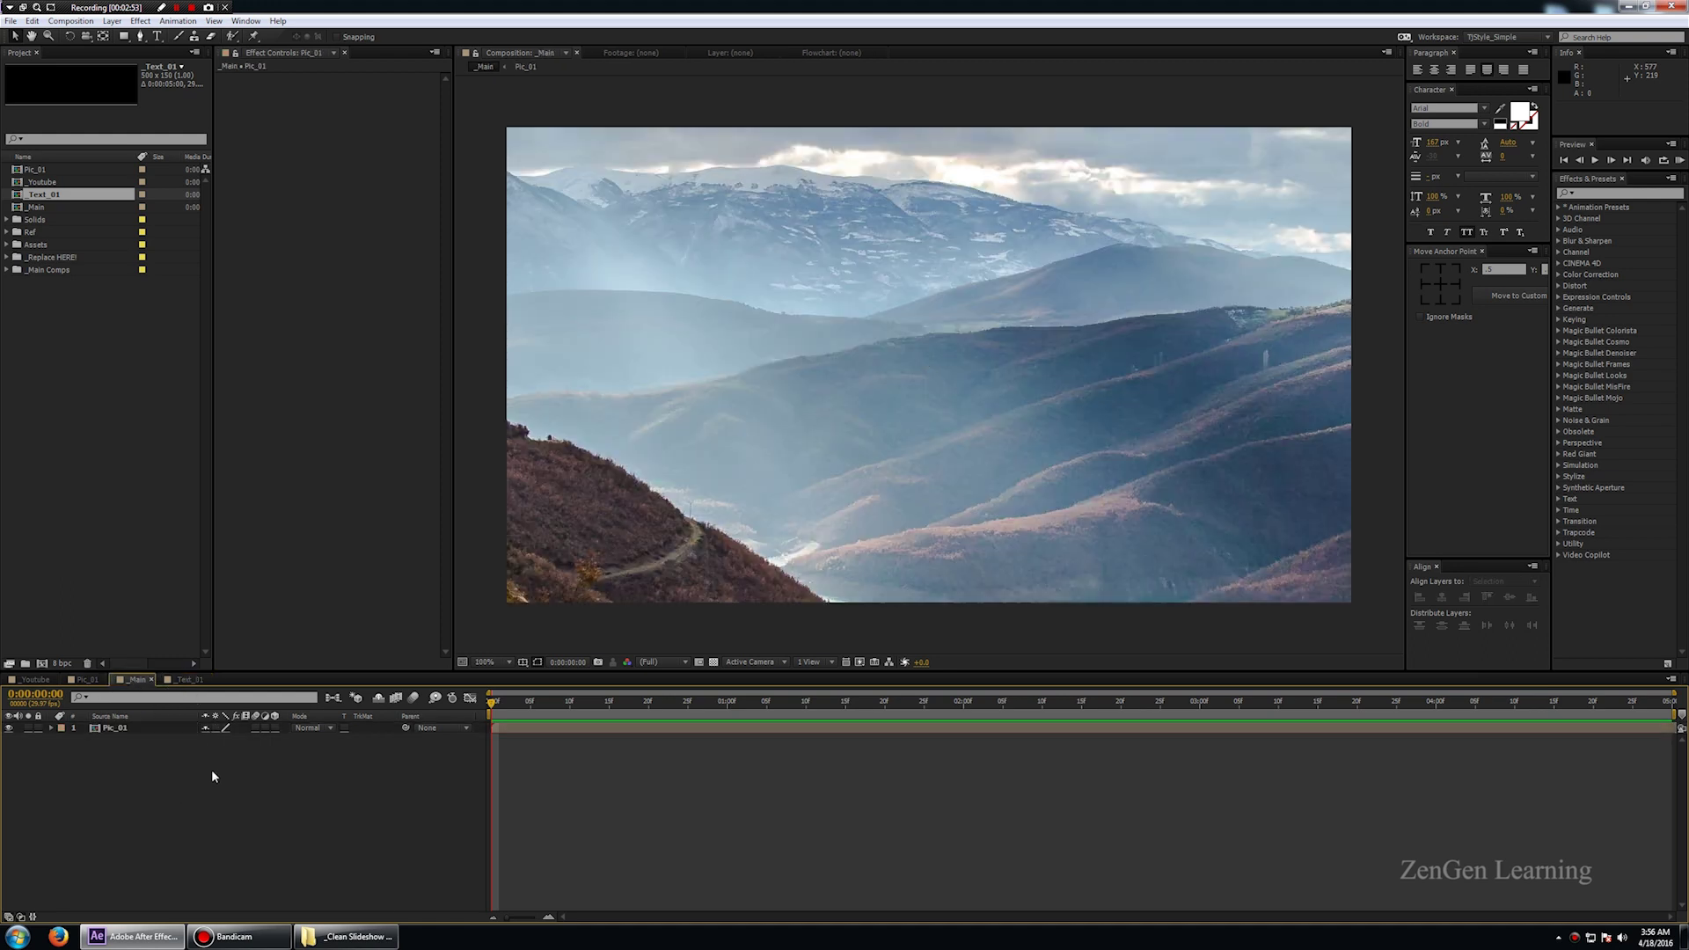
pyautogui.rightClick(212, 770)
pyautogui.moveTo(317, 781)
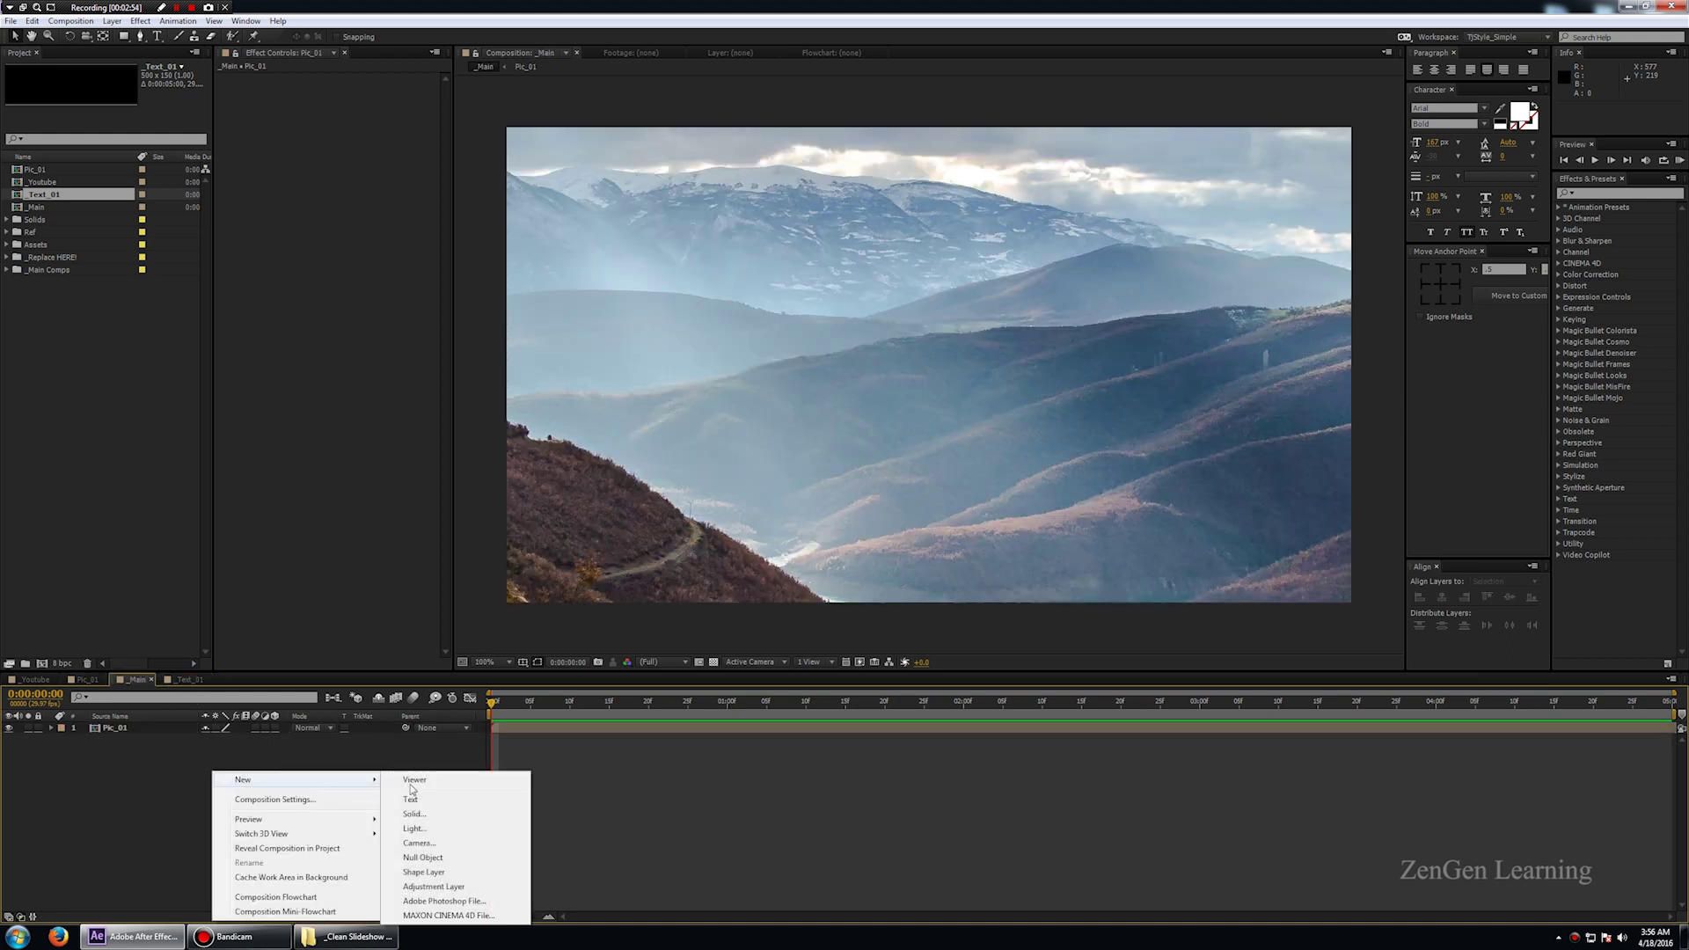
pyautogui.click(438, 873)
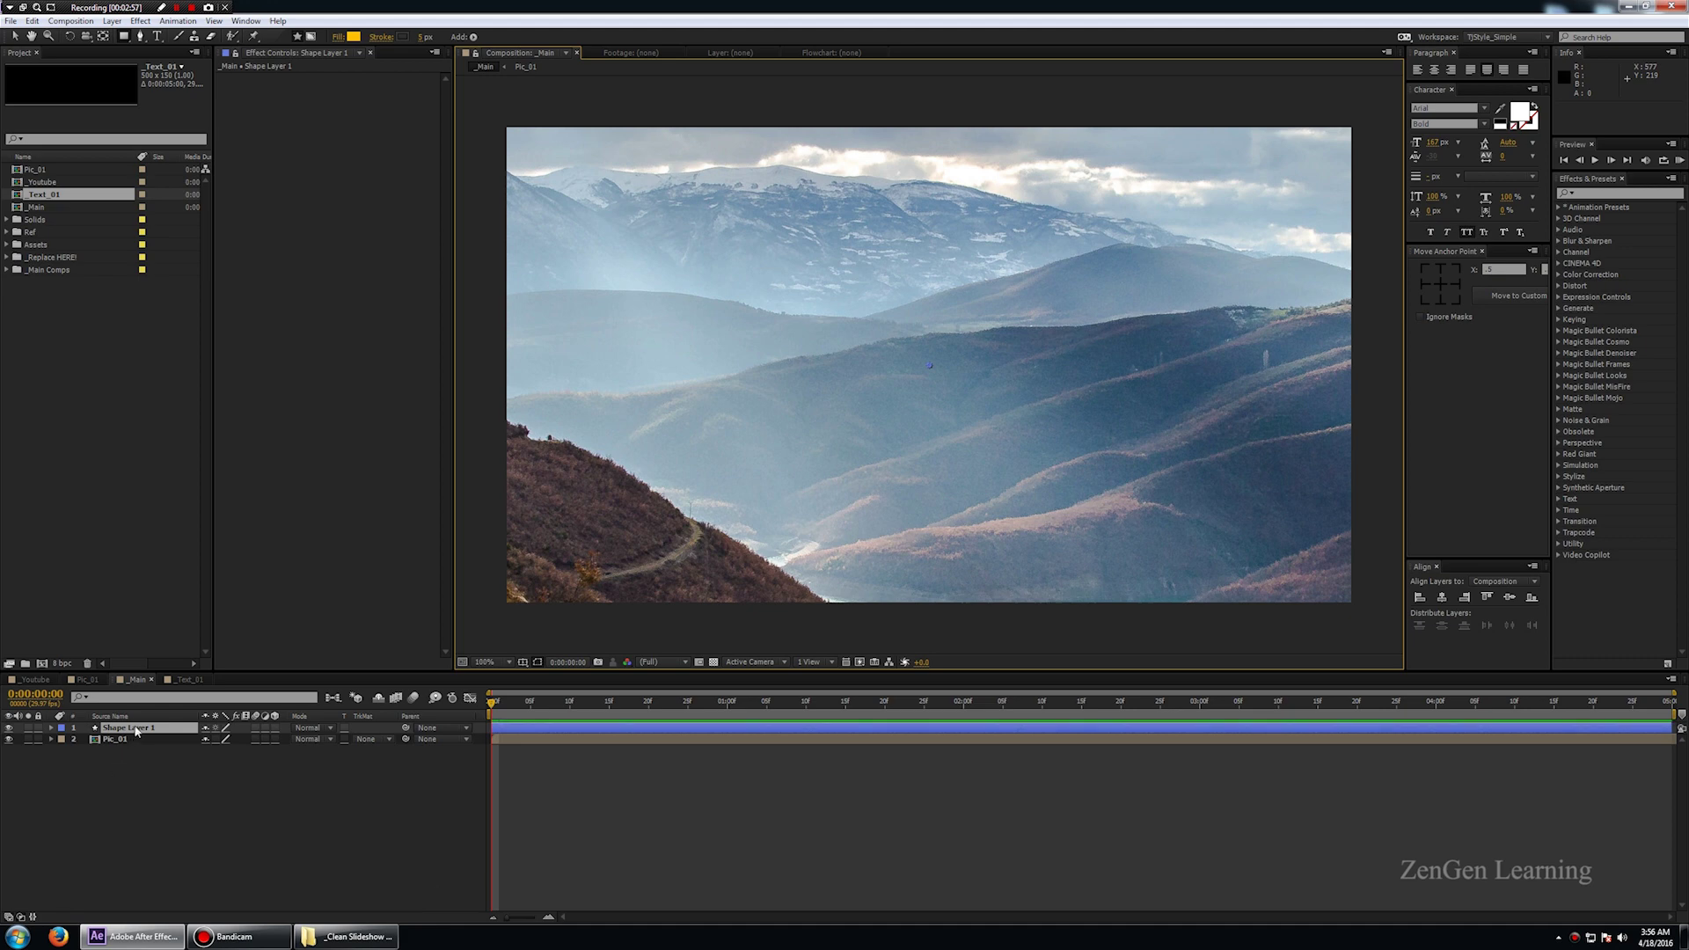
# - Add a rectangle path and a fill to the contents of the new shape layer
pyautogui.click(51, 729)
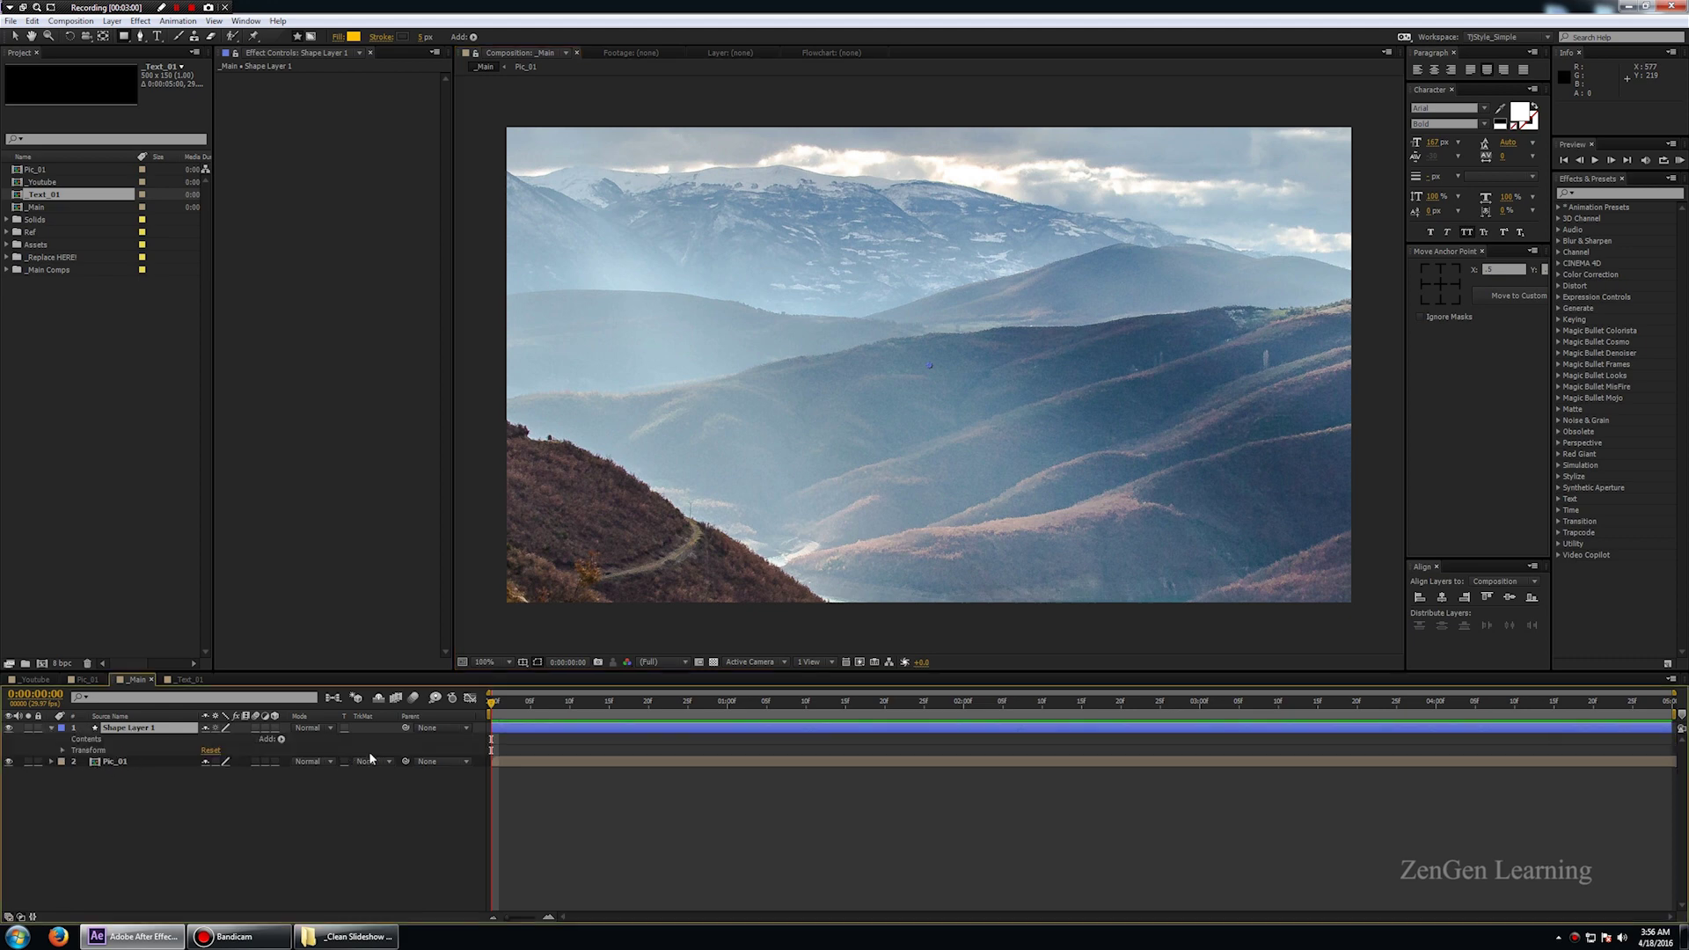
pyautogui.click(281, 740)
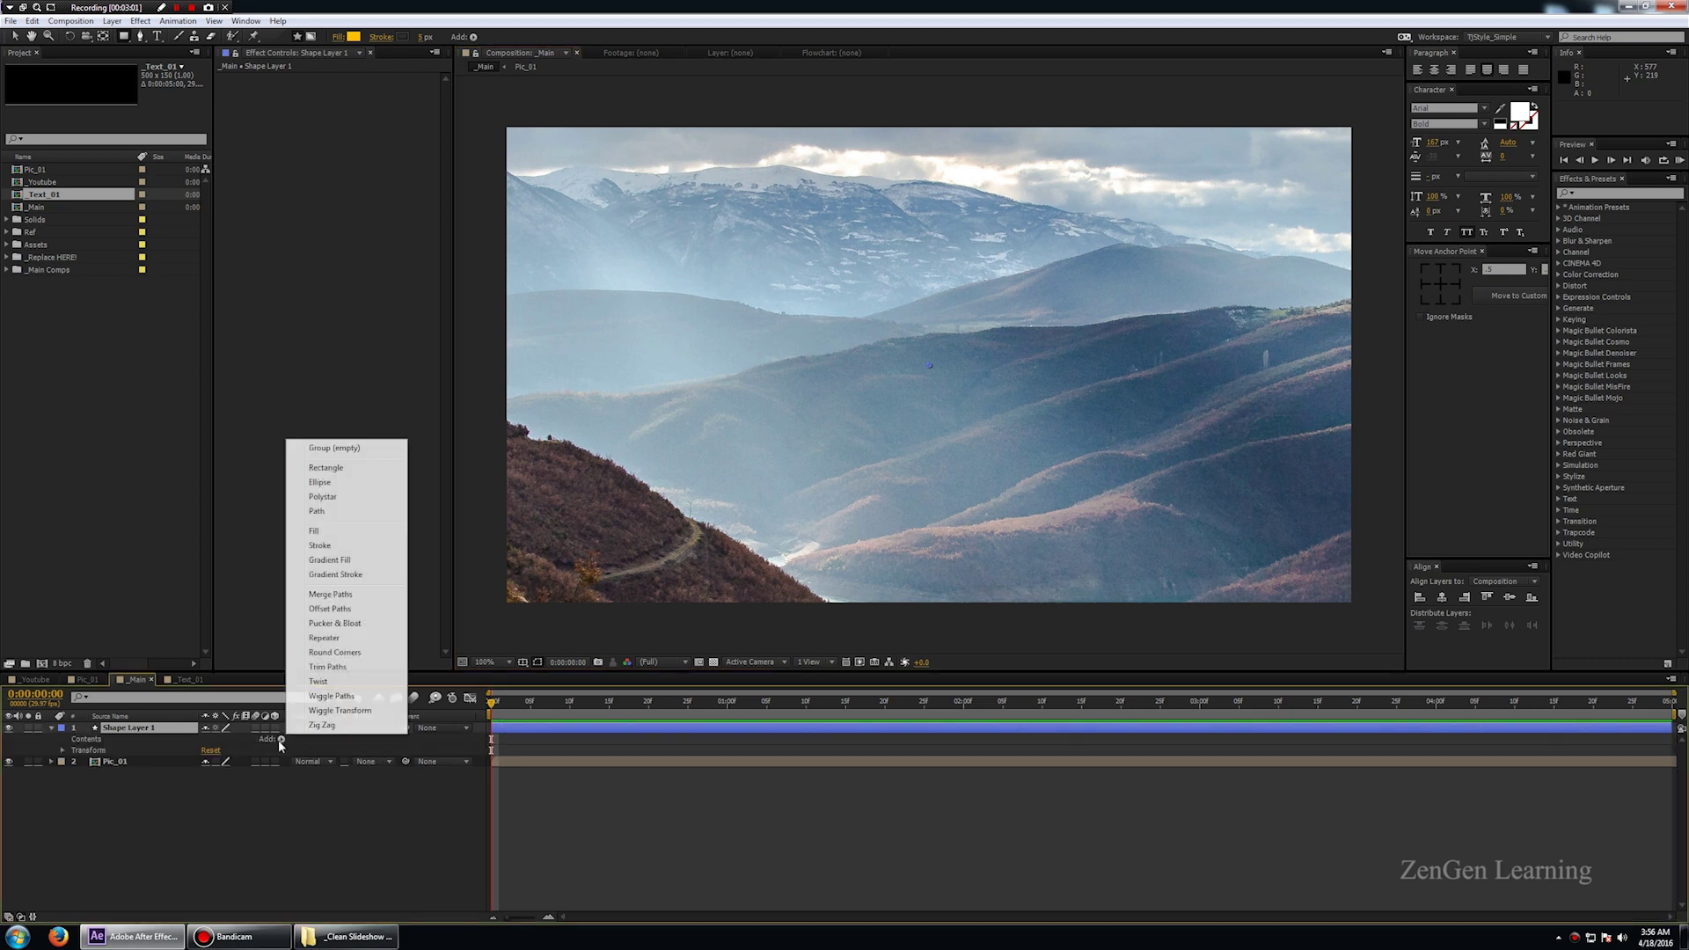
pyautogui.click(330, 467)
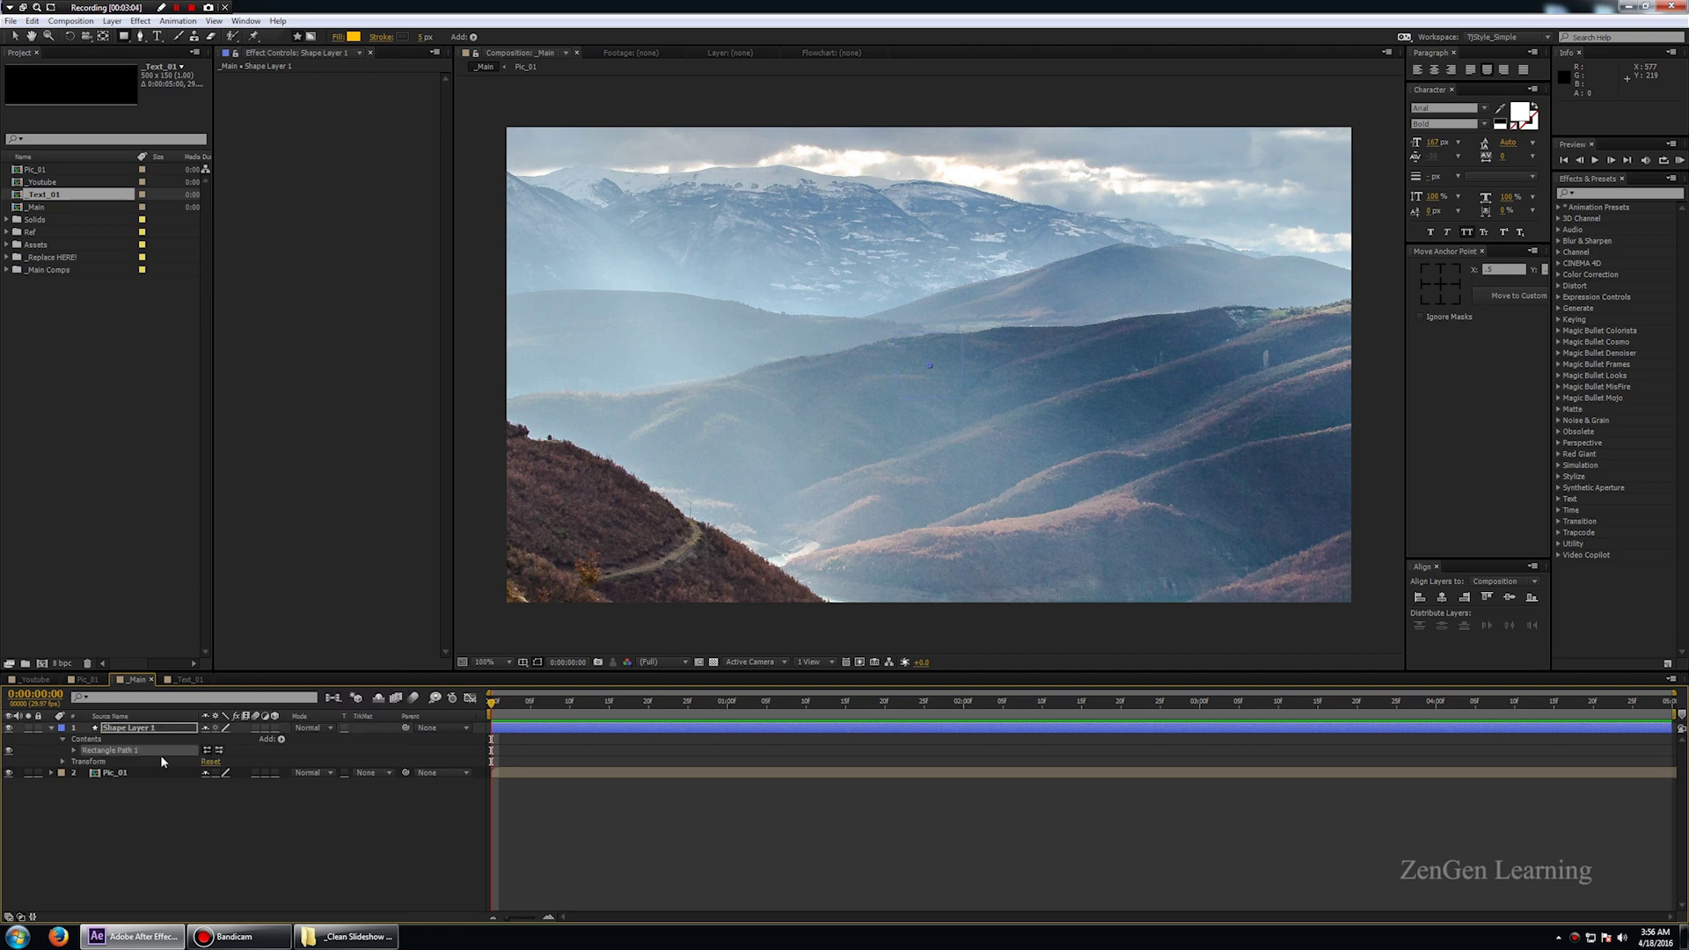
pyautogui.click(282, 740)
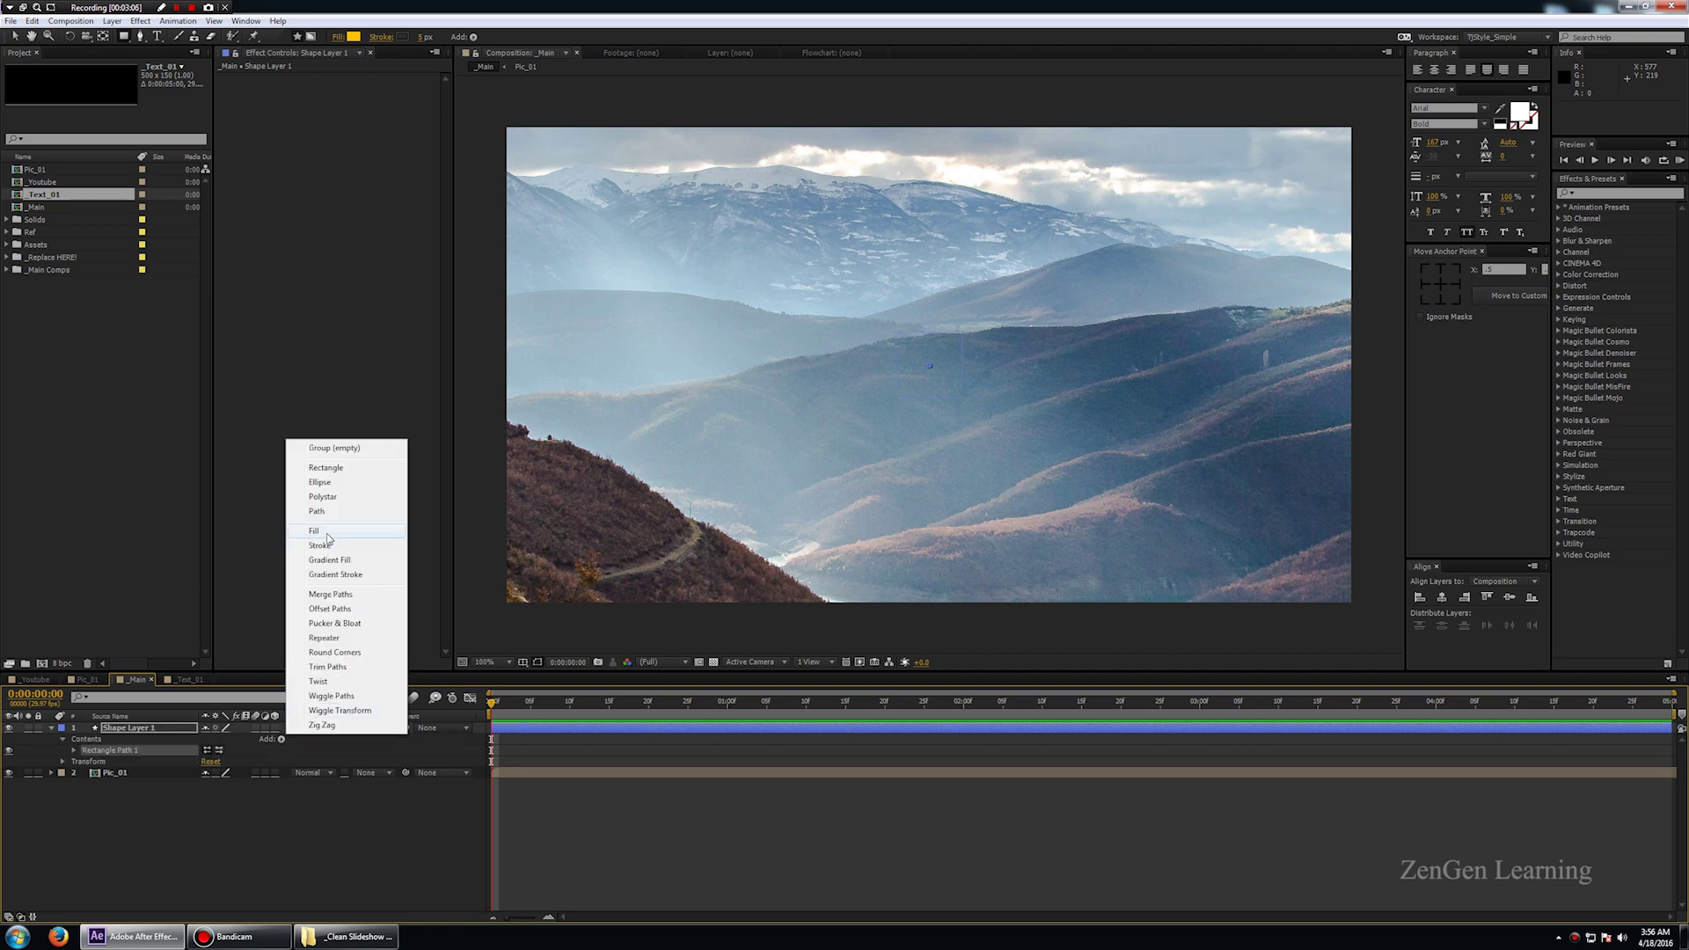
pyautogui.click(327, 529)
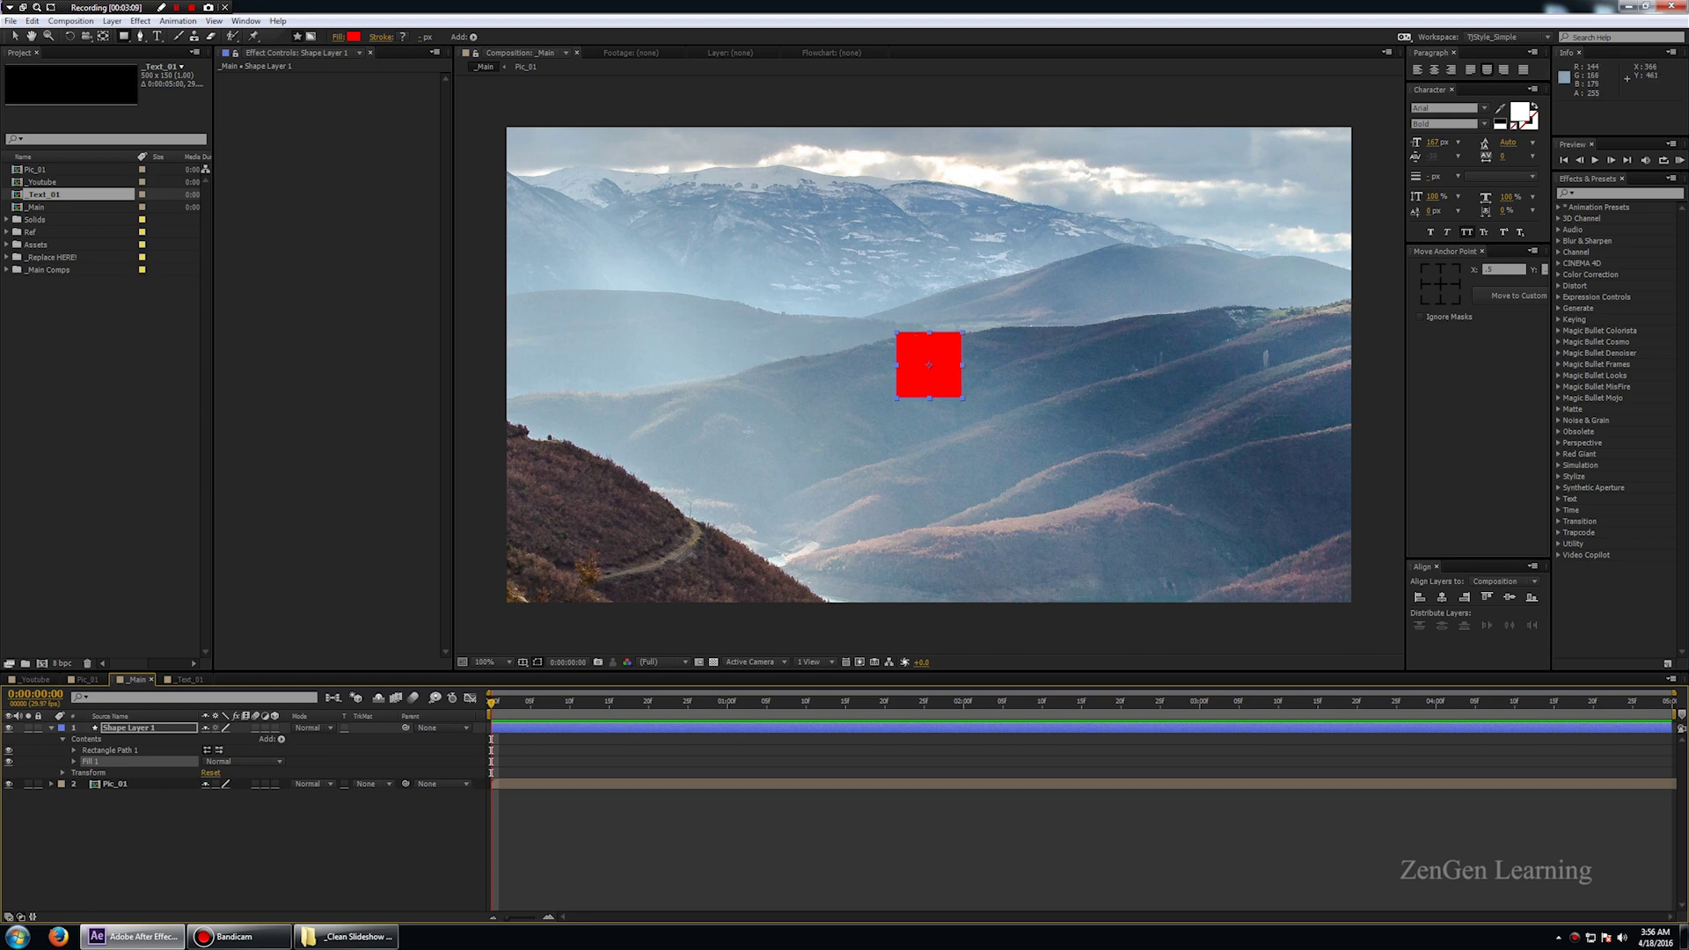
# - Expand the rectangle path's properties and unlink its size proportions
pyautogui.click(113, 751)
pyautogui.click(74, 752)
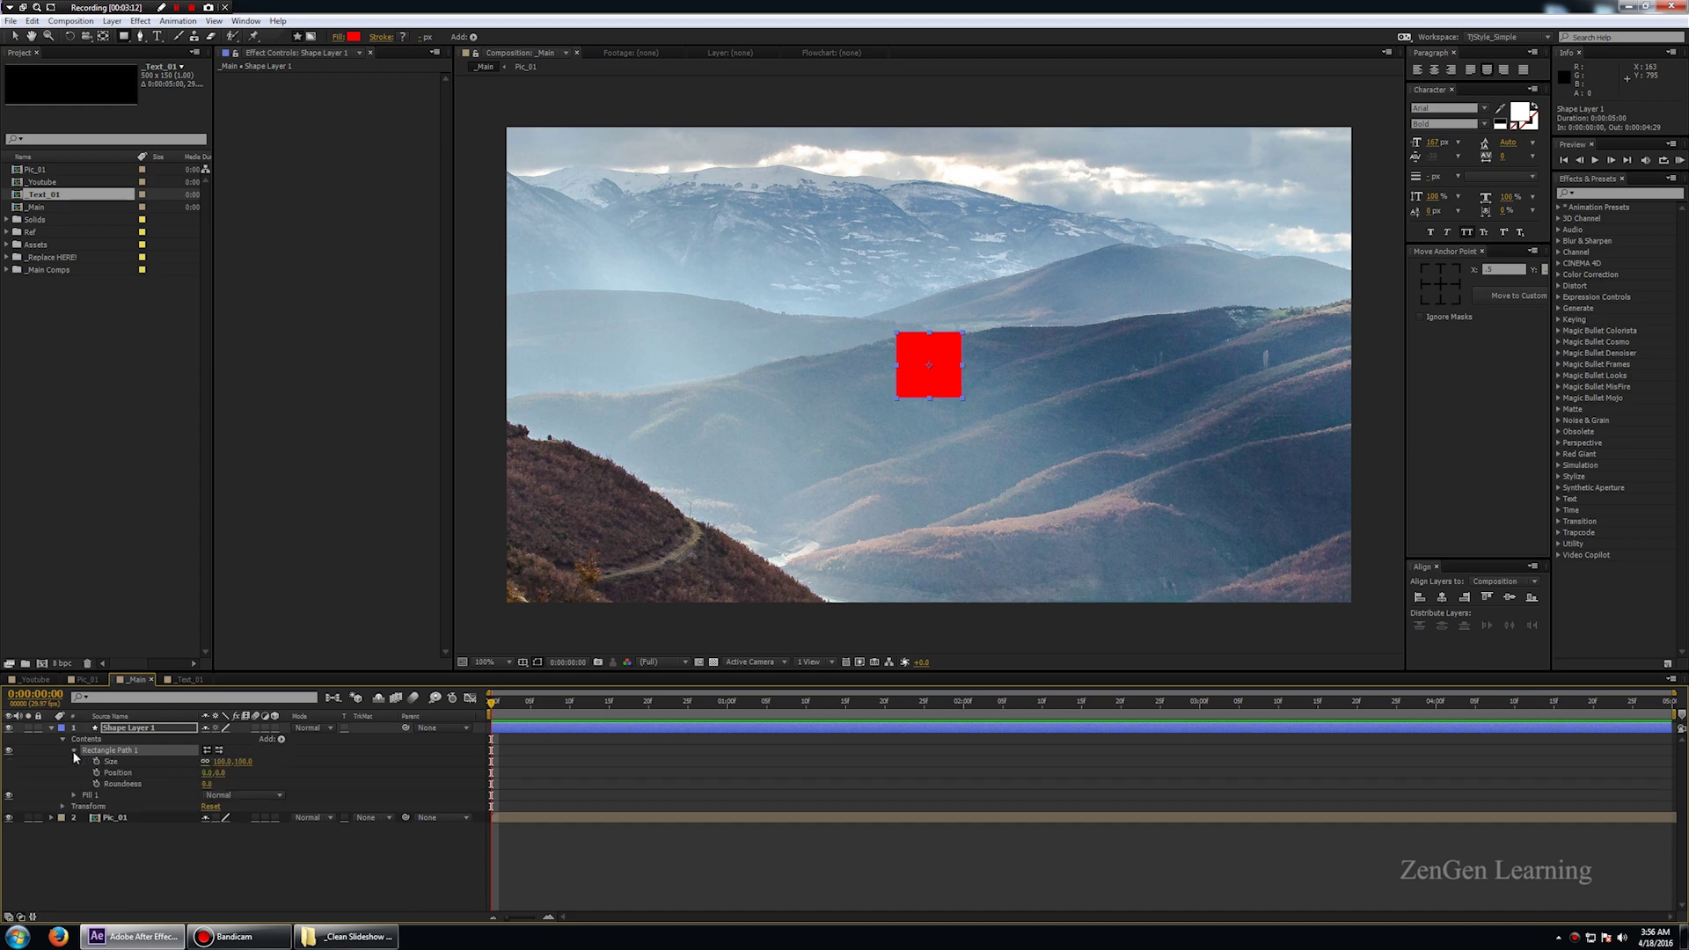
pyautogui.click(208, 763)
# - Check the width and height of the _Text_01 composition in its composition settings
pyautogui.click(187, 680)
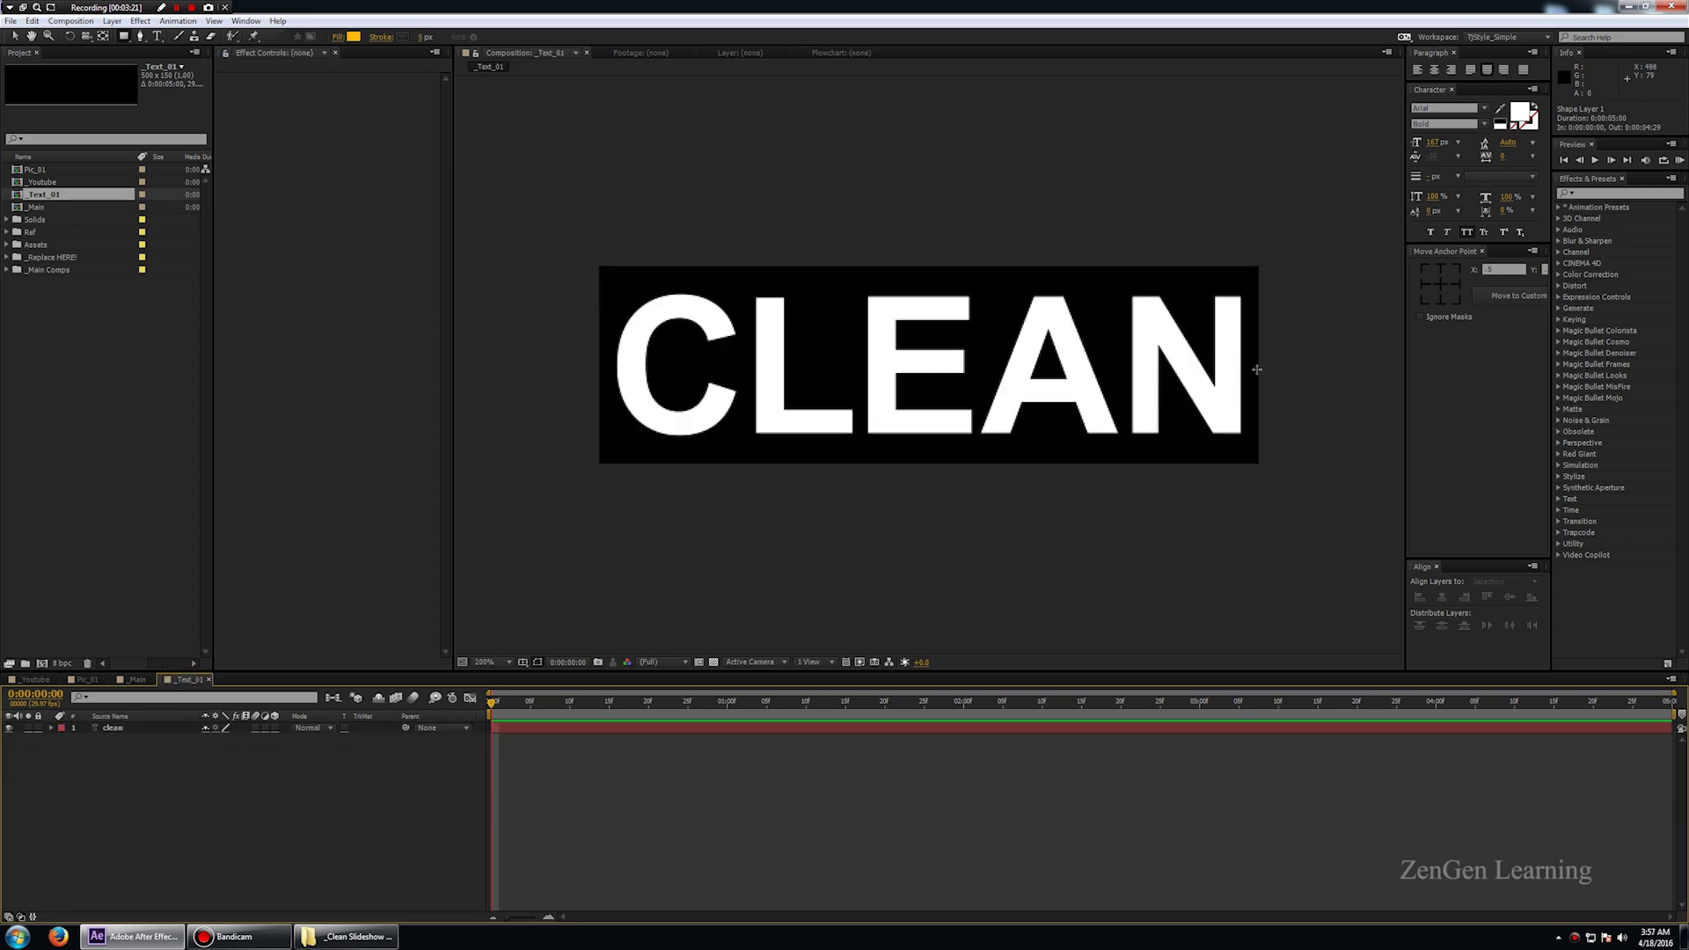
pyautogui.rightClick(480, 785)
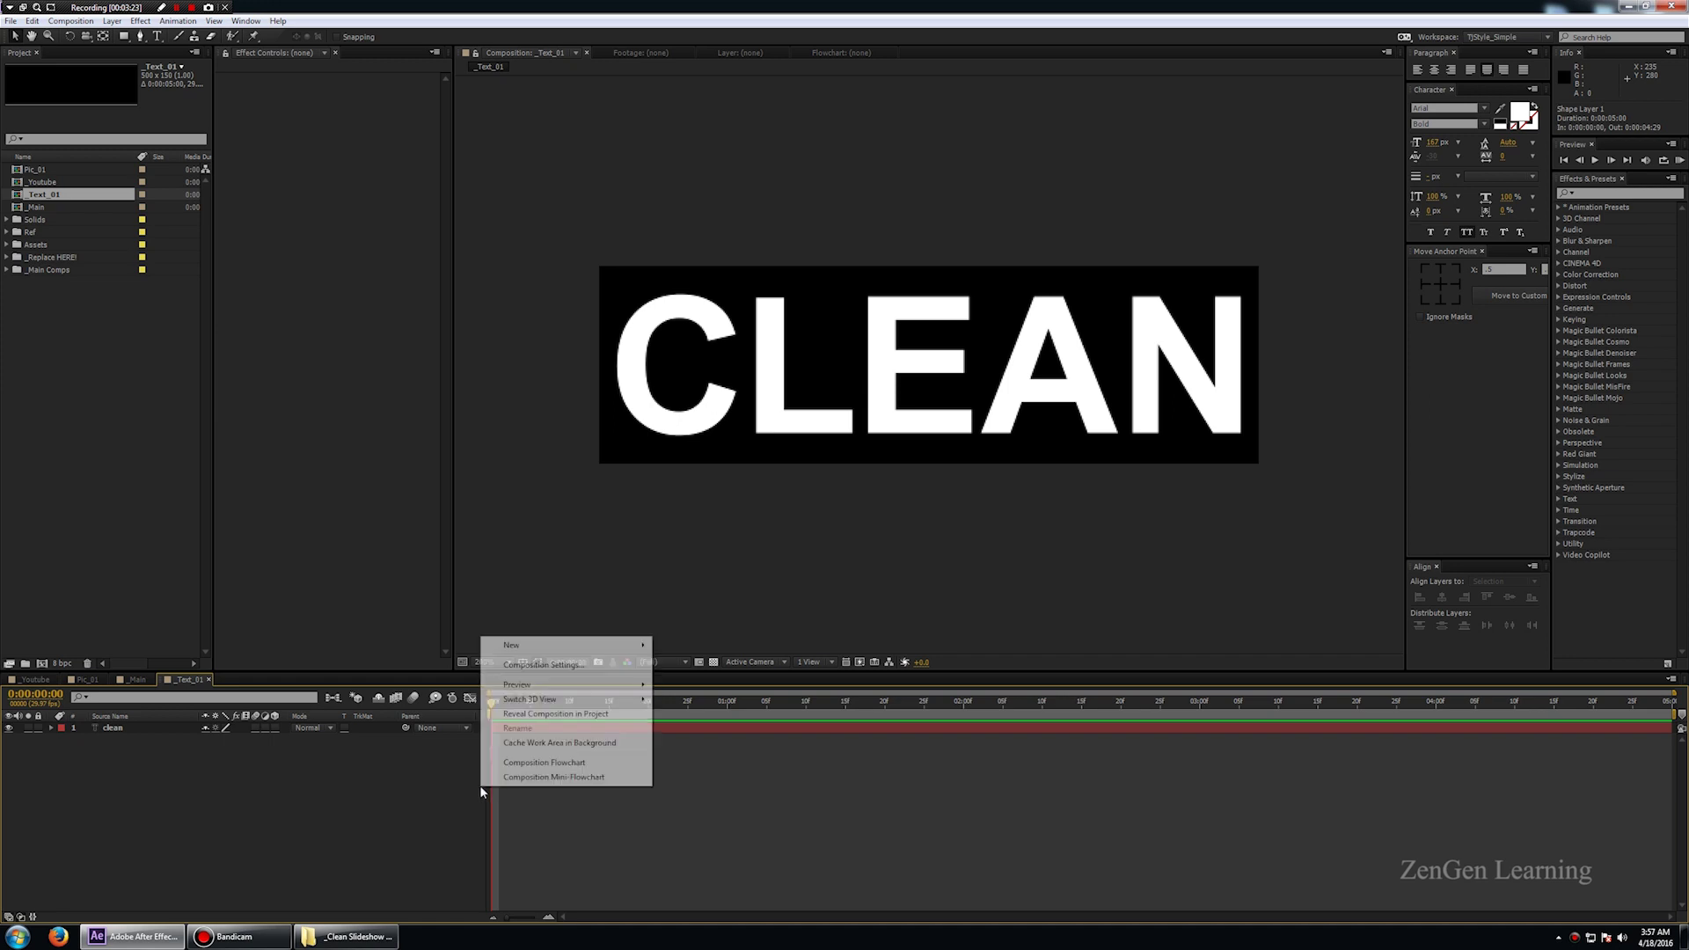
pyautogui.click(541, 665)
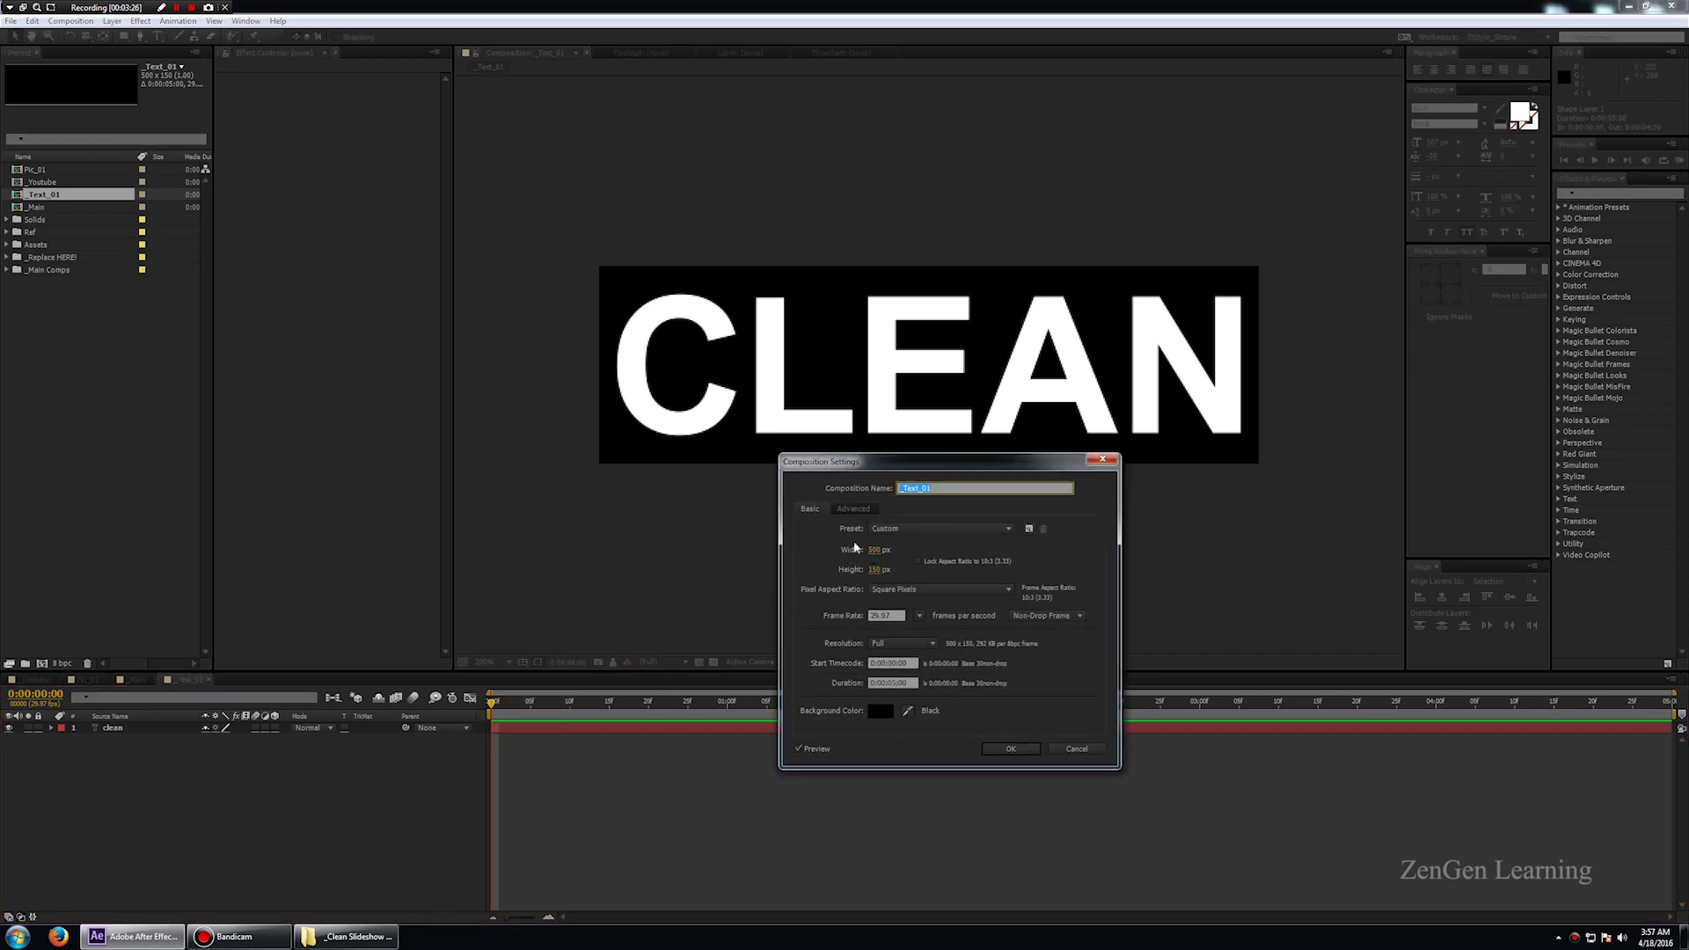
pyautogui.click(1077, 749)
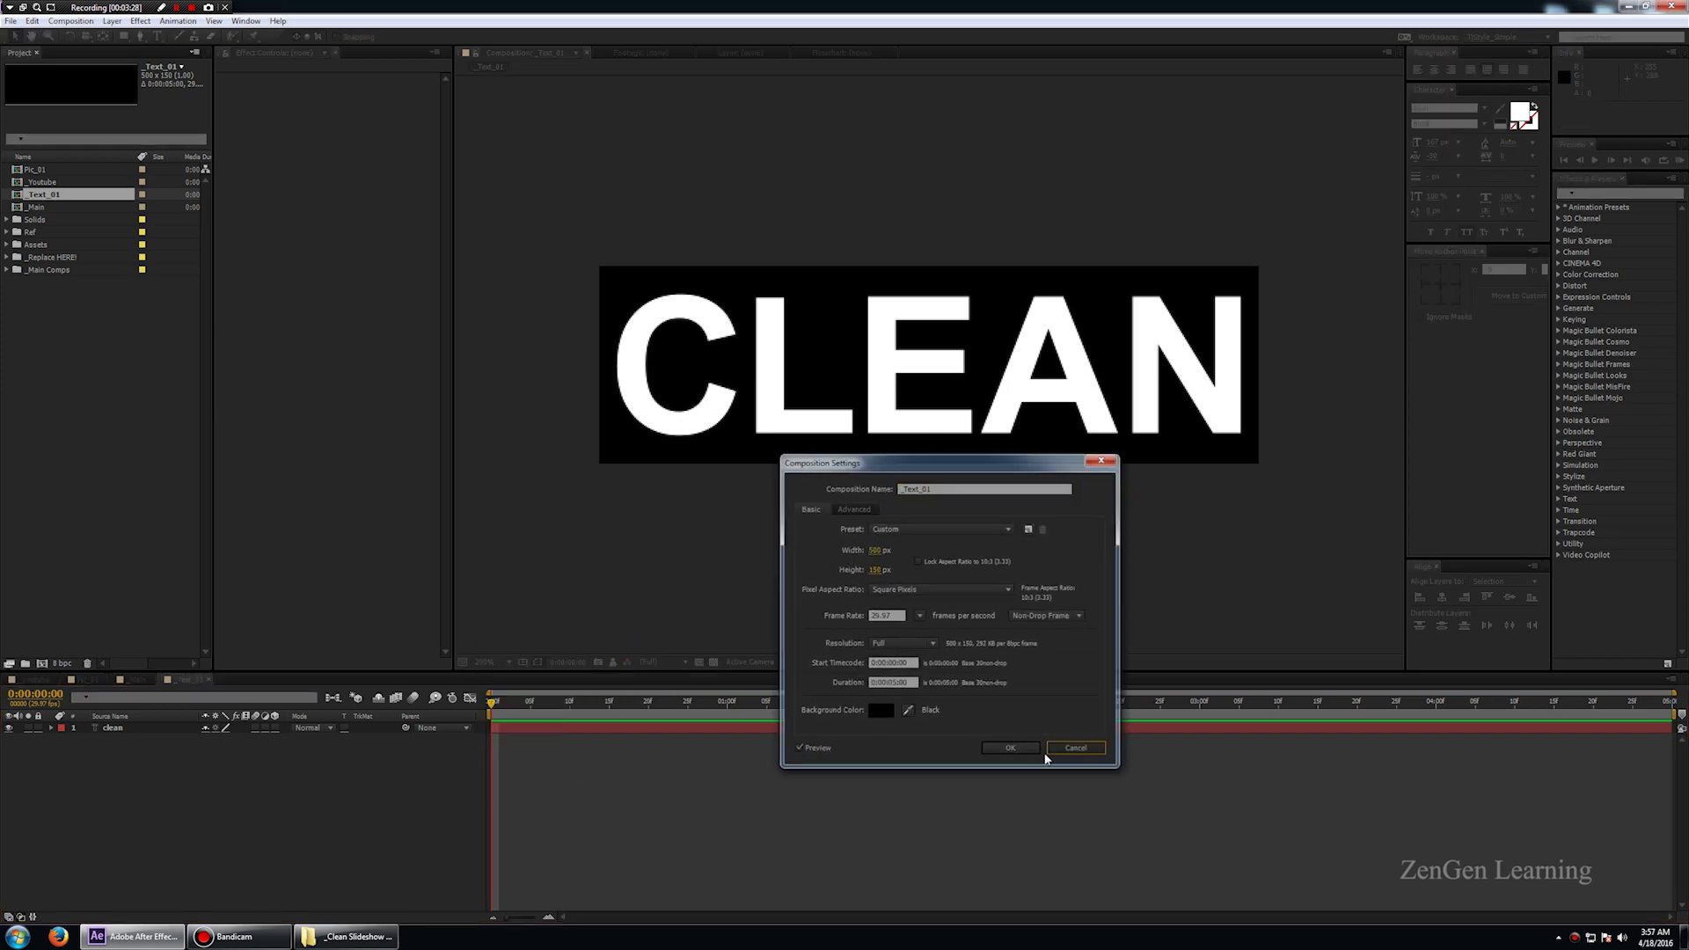
# - Set the size of the shape layer's rectangle path in _Main to 500 by 150
pyautogui.click(136, 679)
pyautogui.click(220, 762)
pyautogui.write('500')
pyautogui.press('Tab')
pyautogui.write('150')
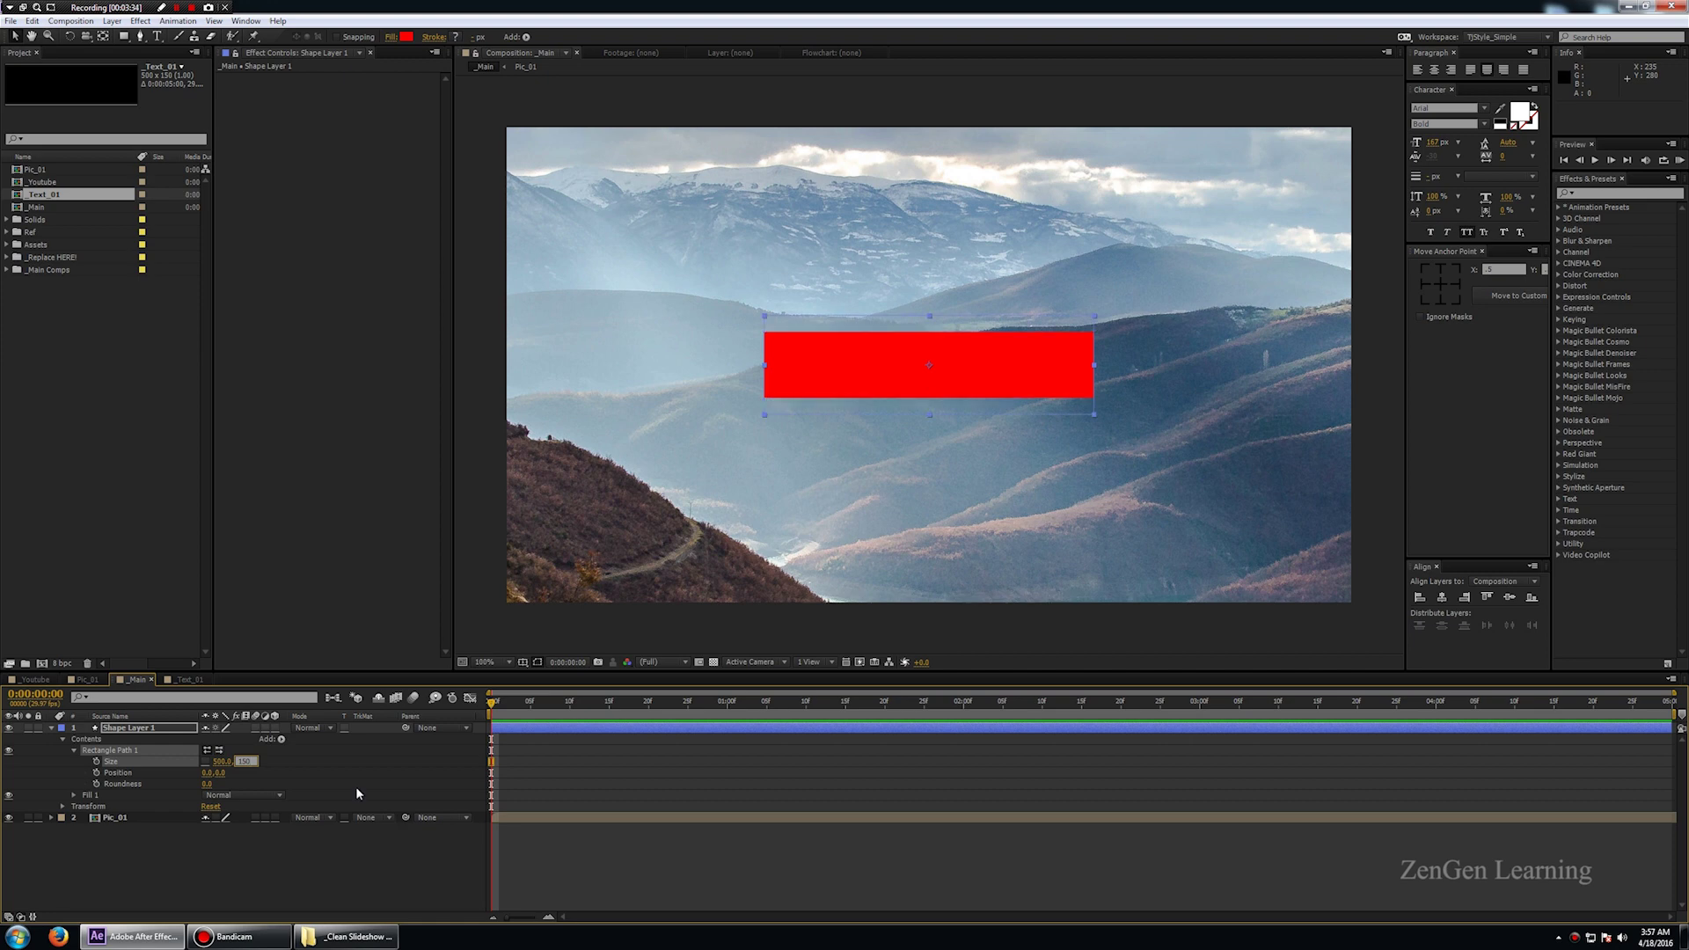
pyautogui.press('Return')
pyautogui.click(357, 839)
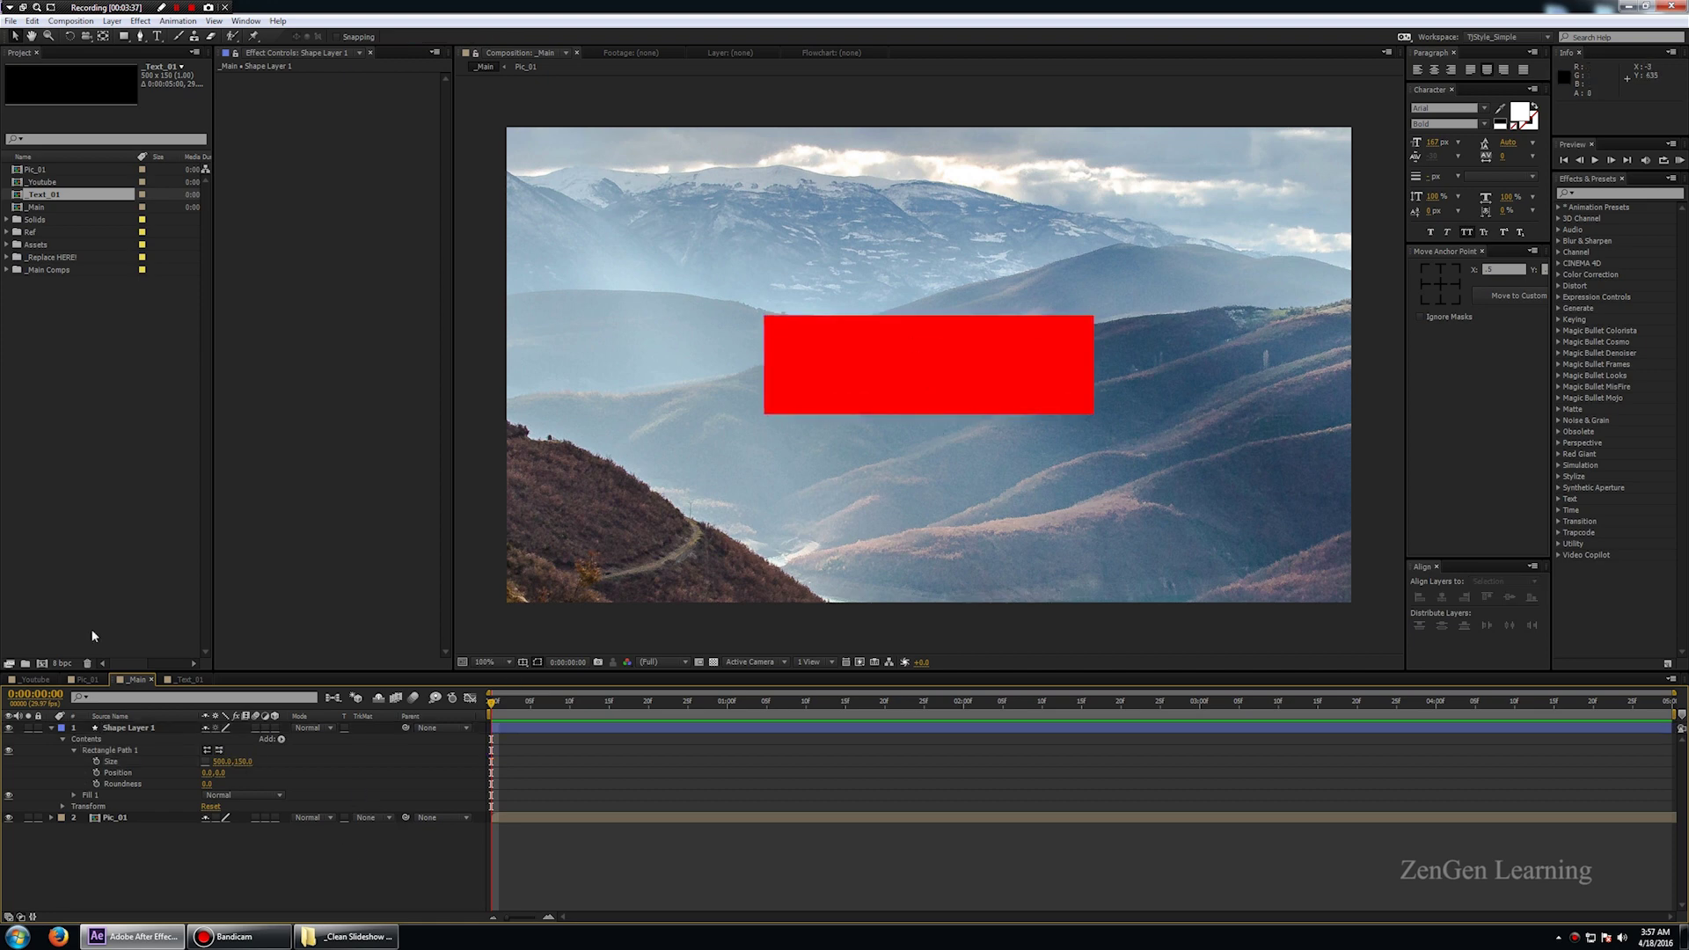
# - Place the _Text_01 composition above the shape layer in _Main and rename the shape layer Box_01
pyautogui.moveTo(57, 199); pyautogui.dragTo(158, 728)
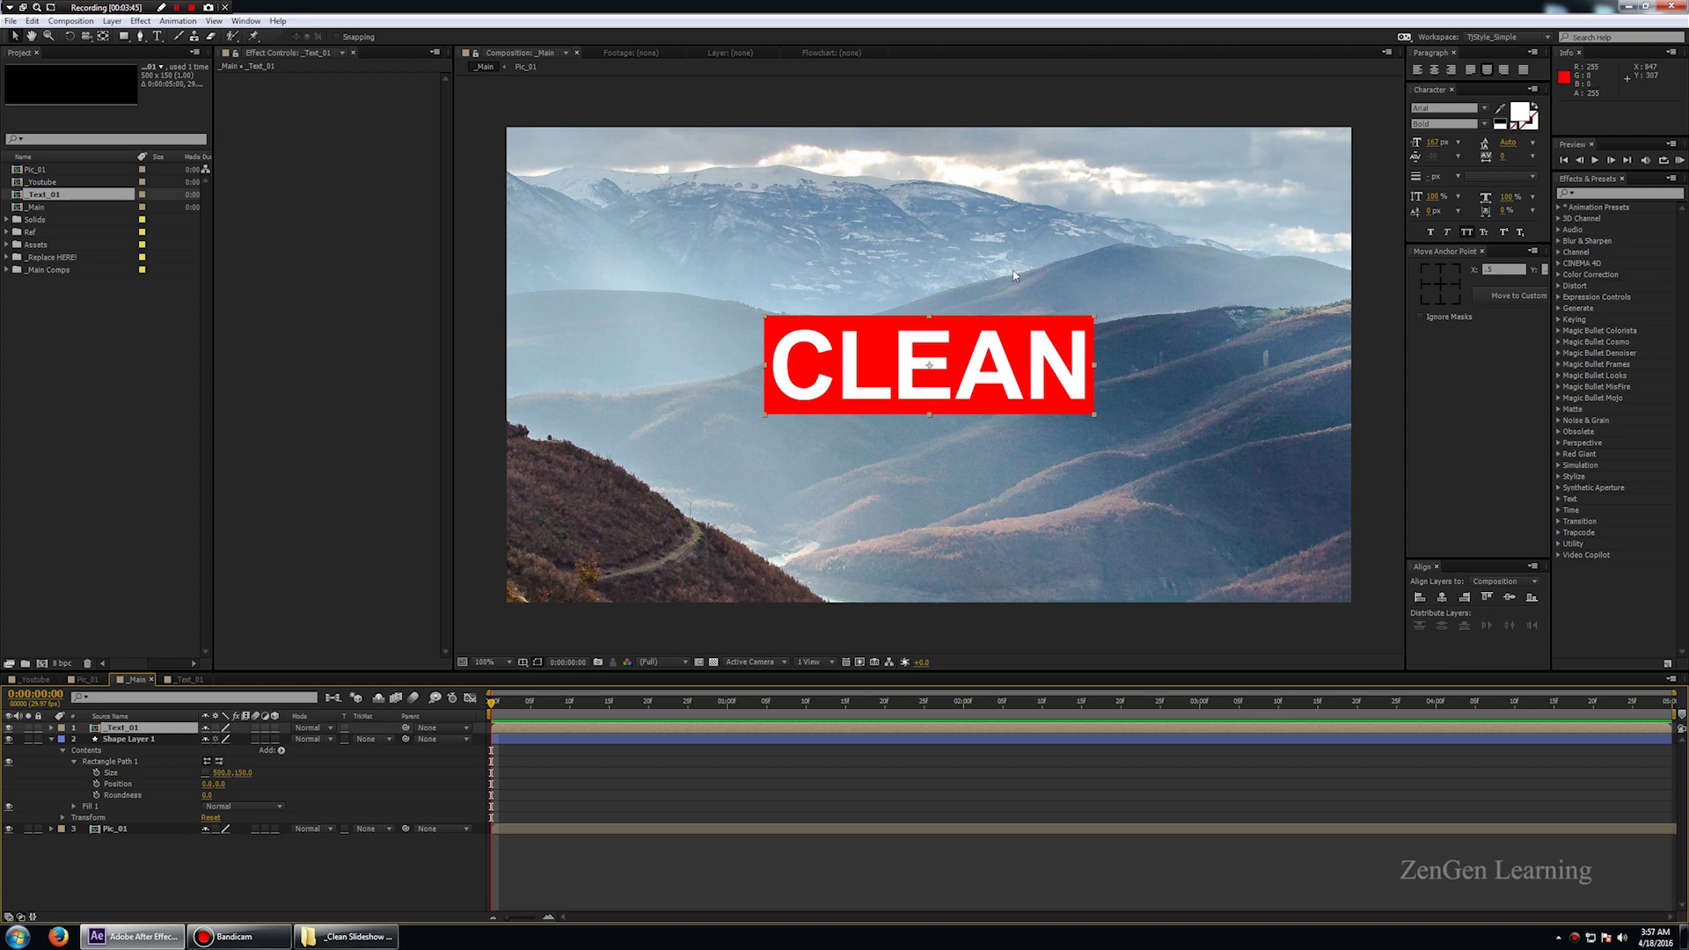
pyautogui.rightClick(158, 747)
pyautogui.click(171, 731)
pyautogui.write('Box_0')
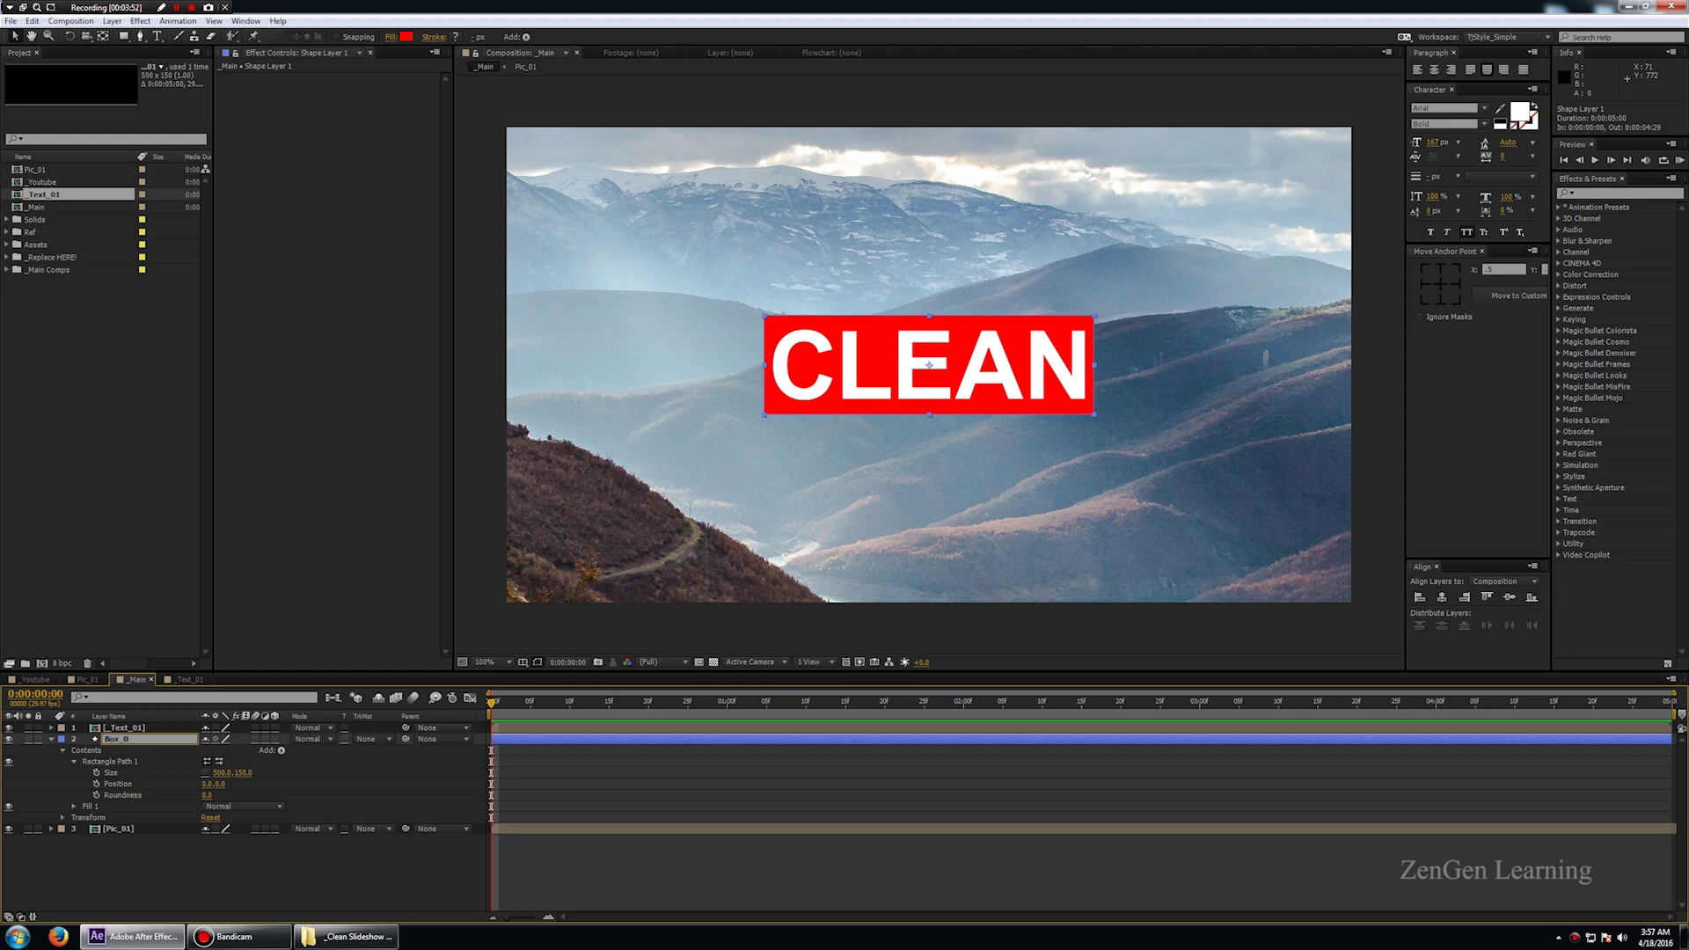
pyautogui.press('Return')
pyautogui.click(51, 739)
# - Change the fill color of Box_01 to black (000000)
pyautogui.click(403, 38)
pyautogui.click(241, 627)
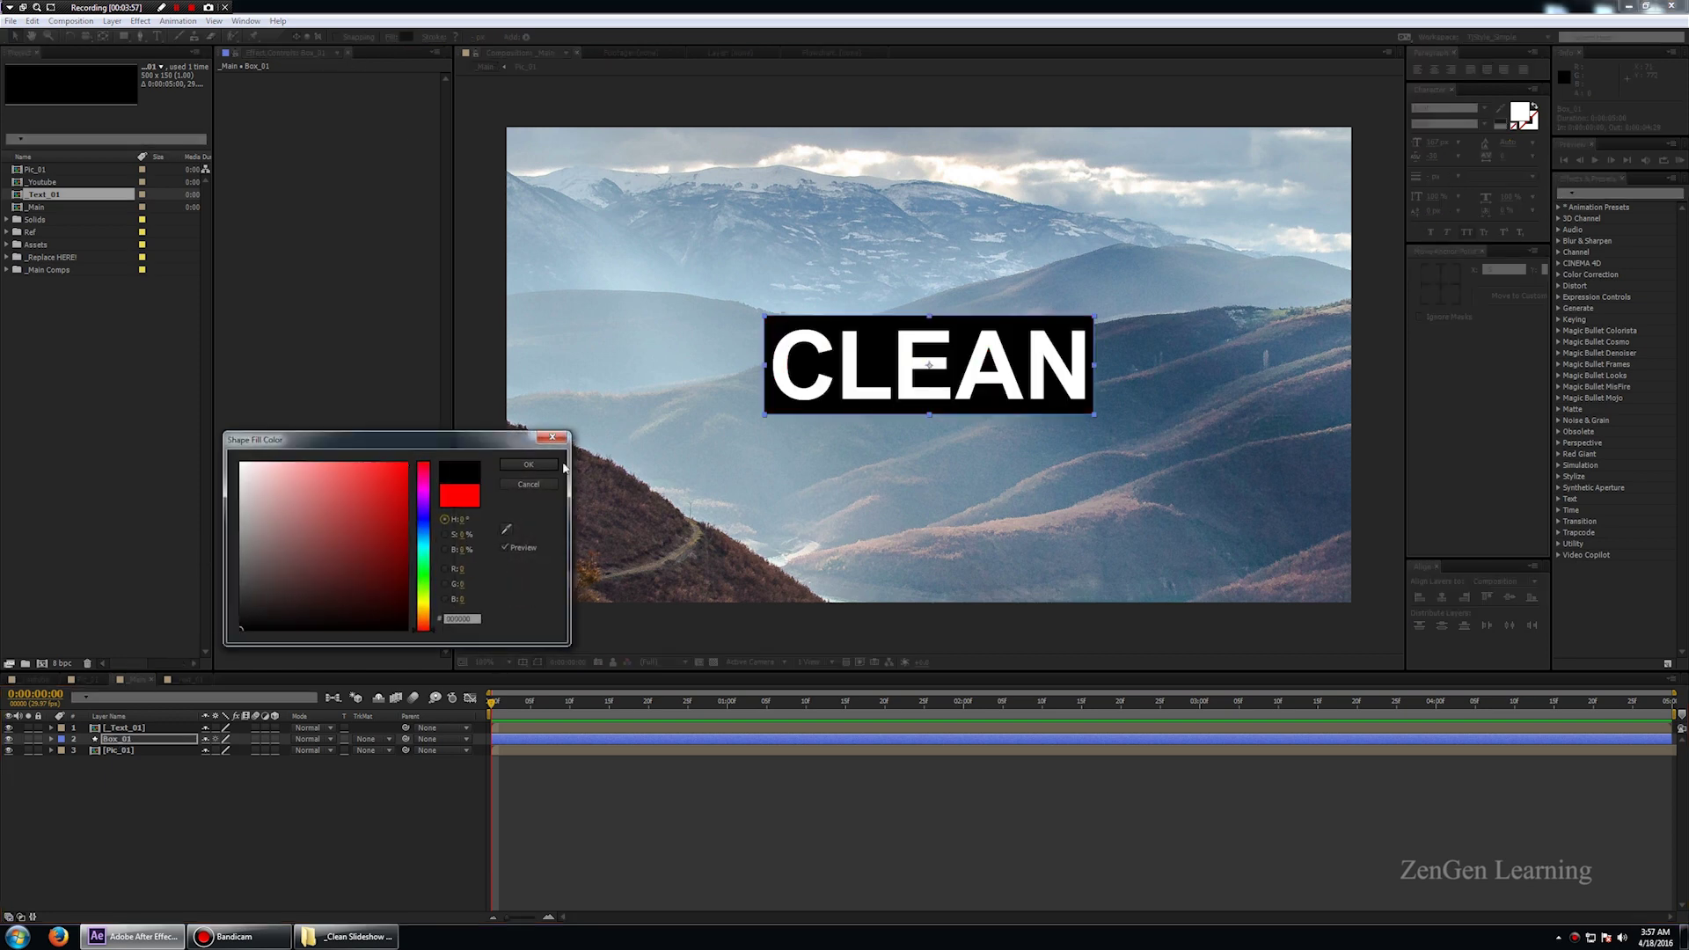
pyautogui.click(531, 469)
# - Try an opacity of 50% on Box_01 and settle on 75%
pyautogui.press('t')
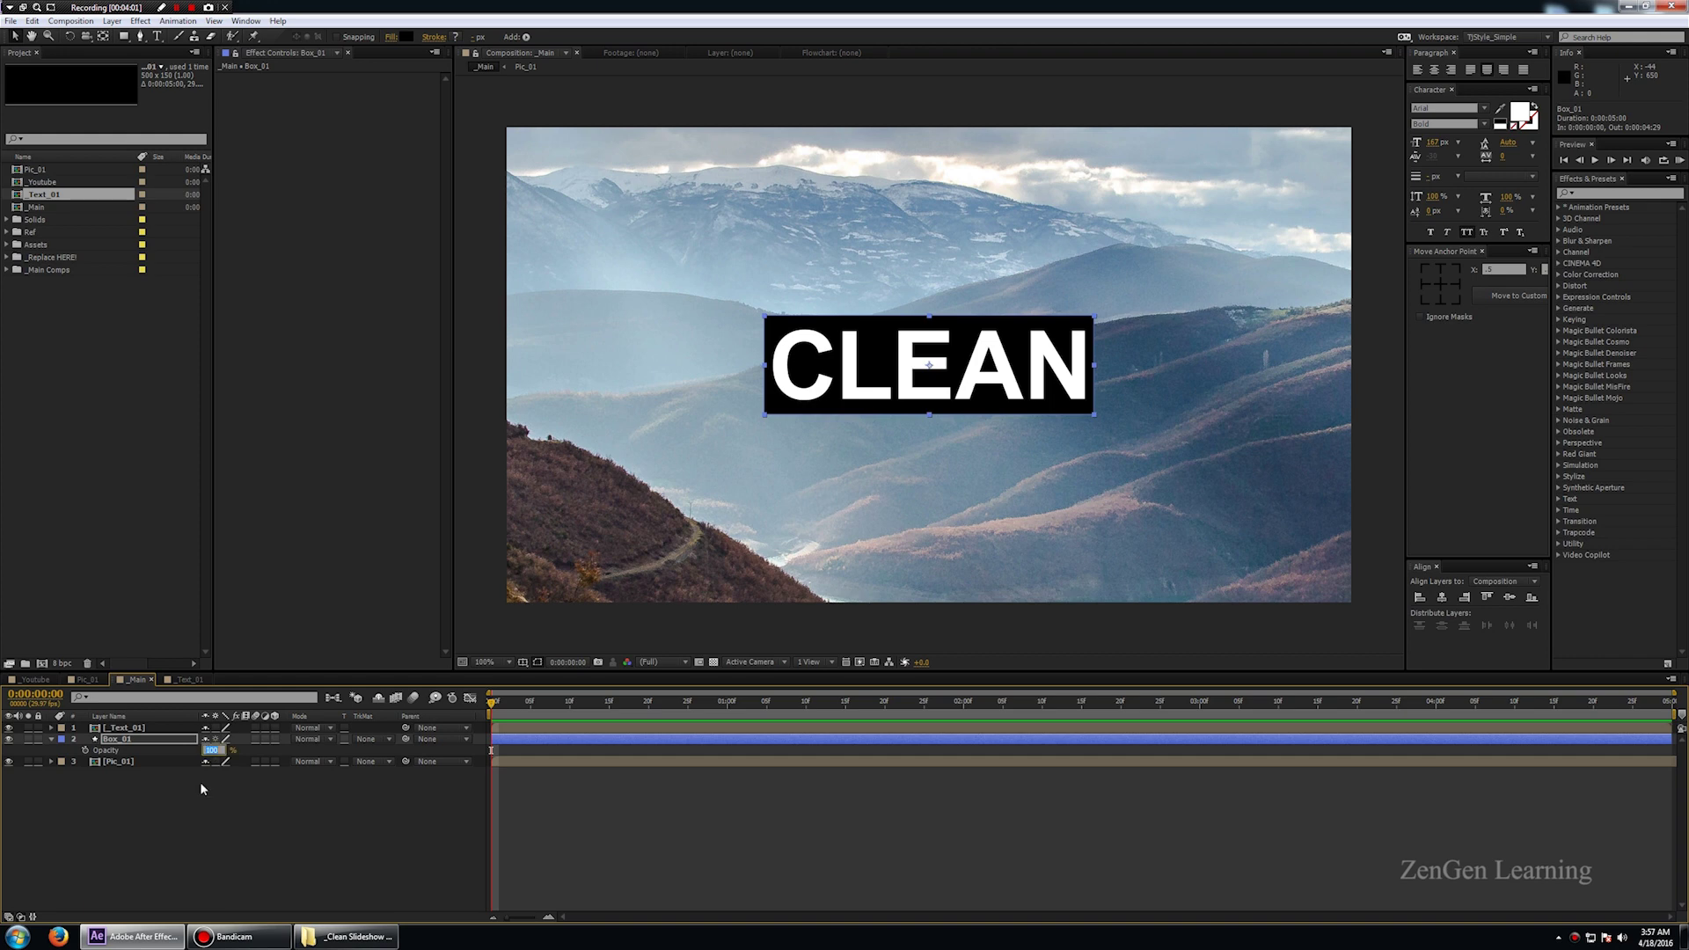
pyautogui.write('50')
pyautogui.press('Return')
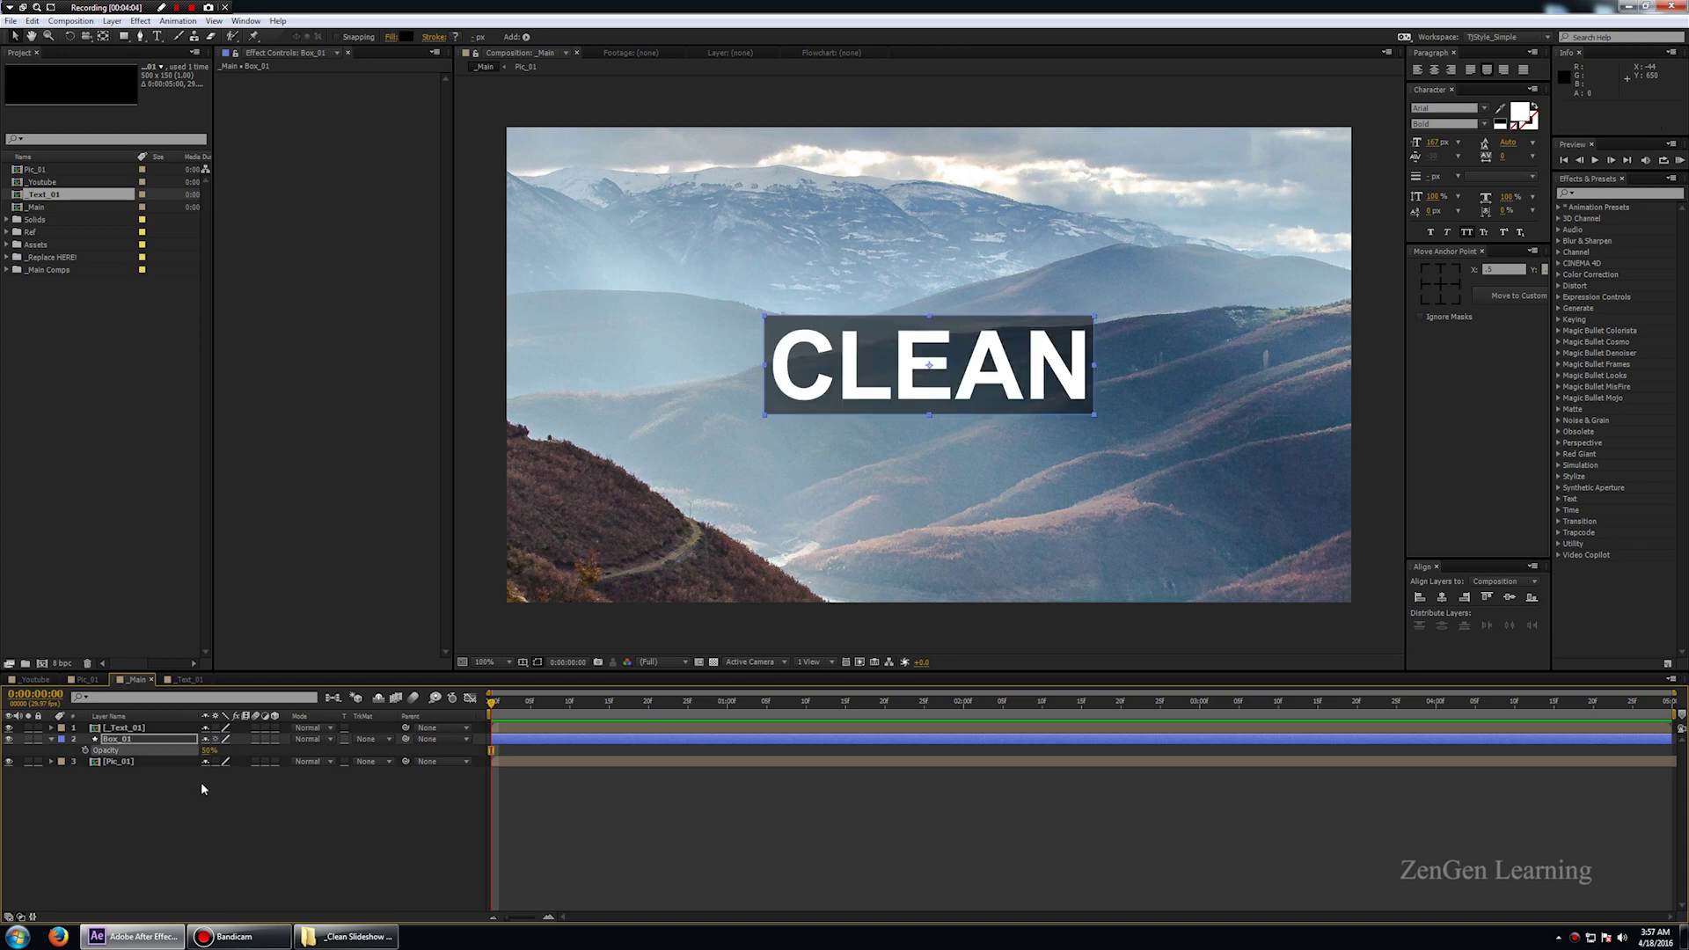
pyautogui.click(209, 750)
pyautogui.write('75')
pyautogui.click(213, 829)
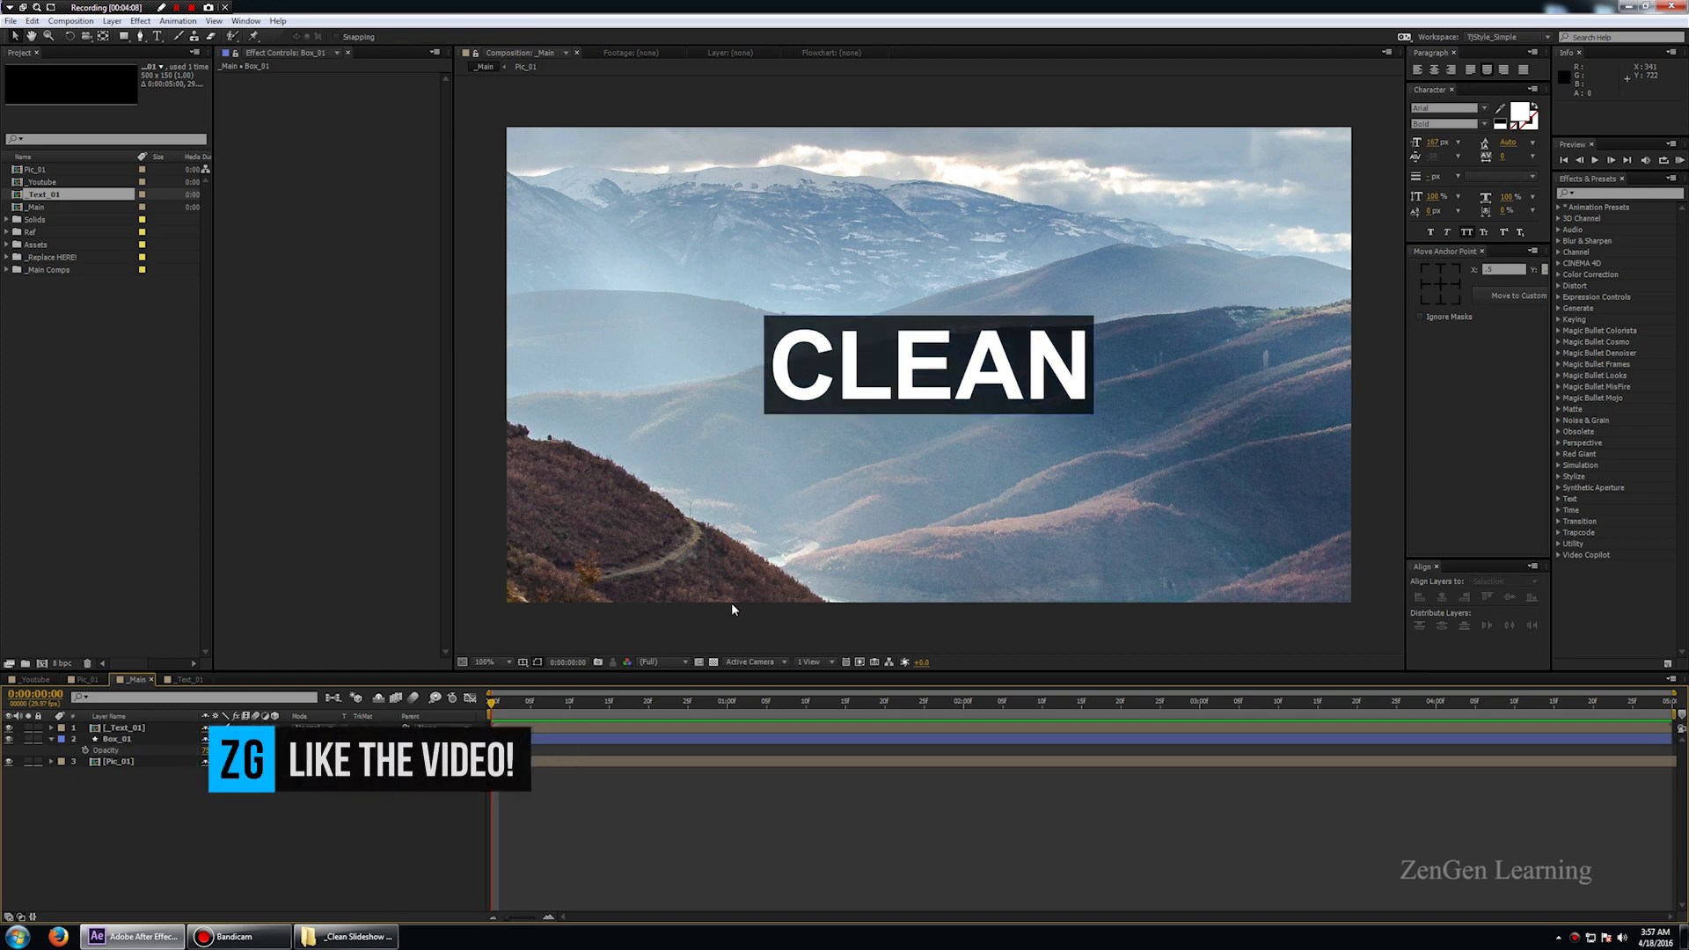
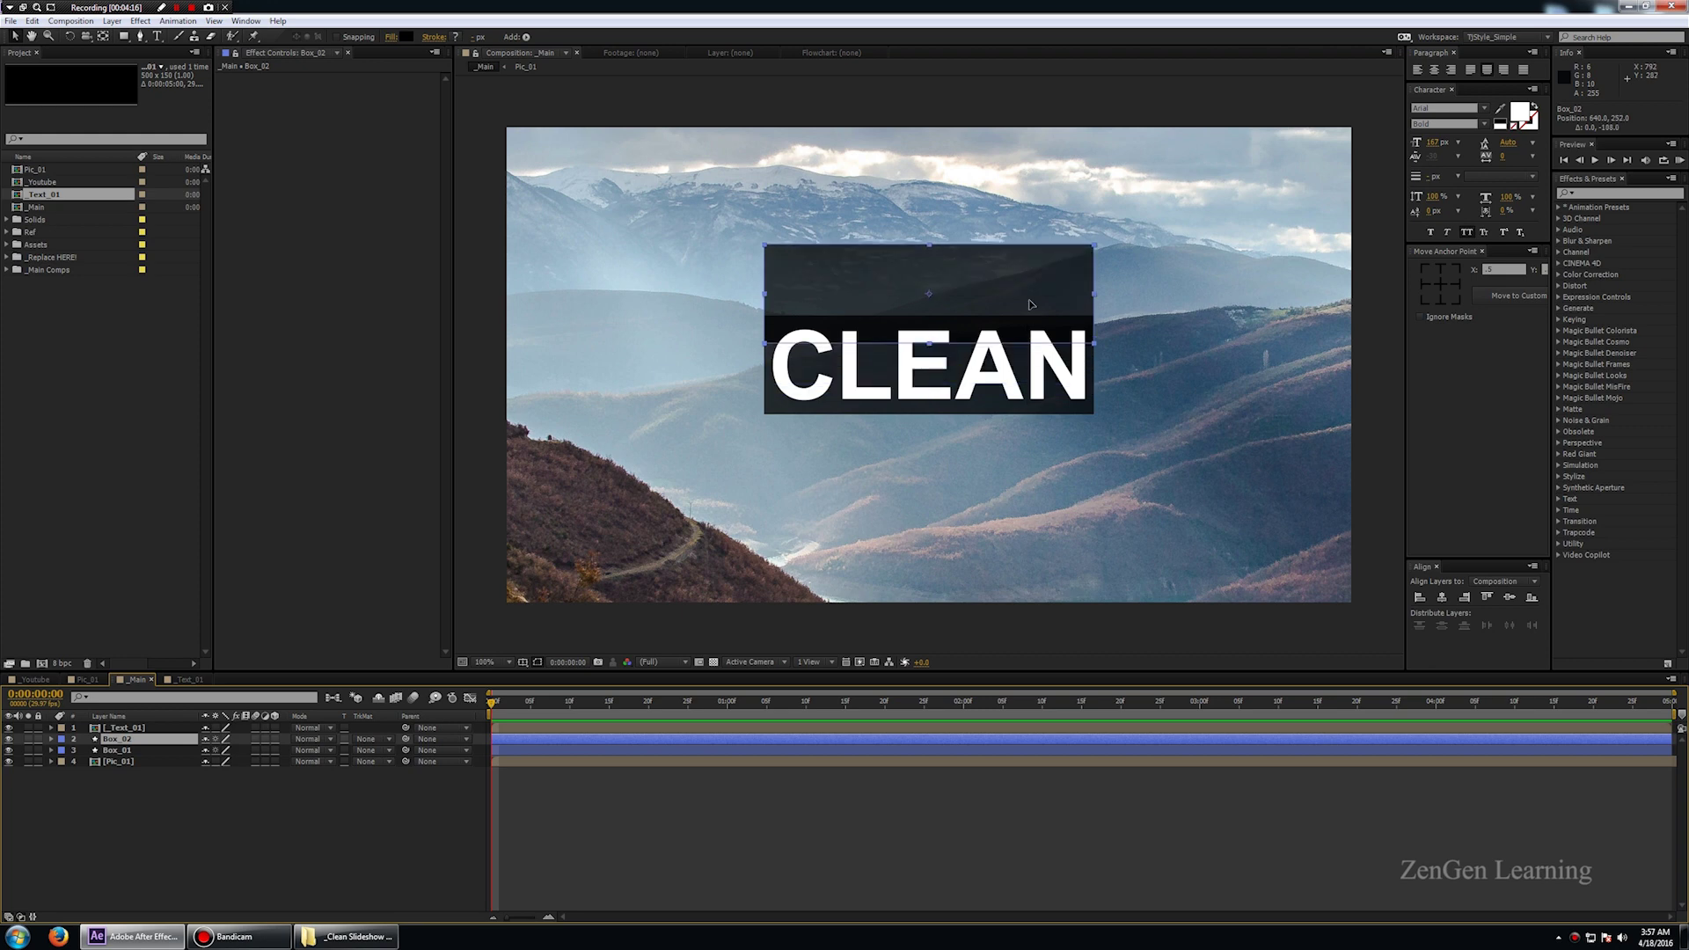
# - Change the fill color of Box_02 to a bright sky blue and make the layer fully opaque
pyautogui.click(407, 37)
pyautogui.moveTo(427, 610); pyautogui.dragTo(429, 550)
pyautogui.click(407, 464)
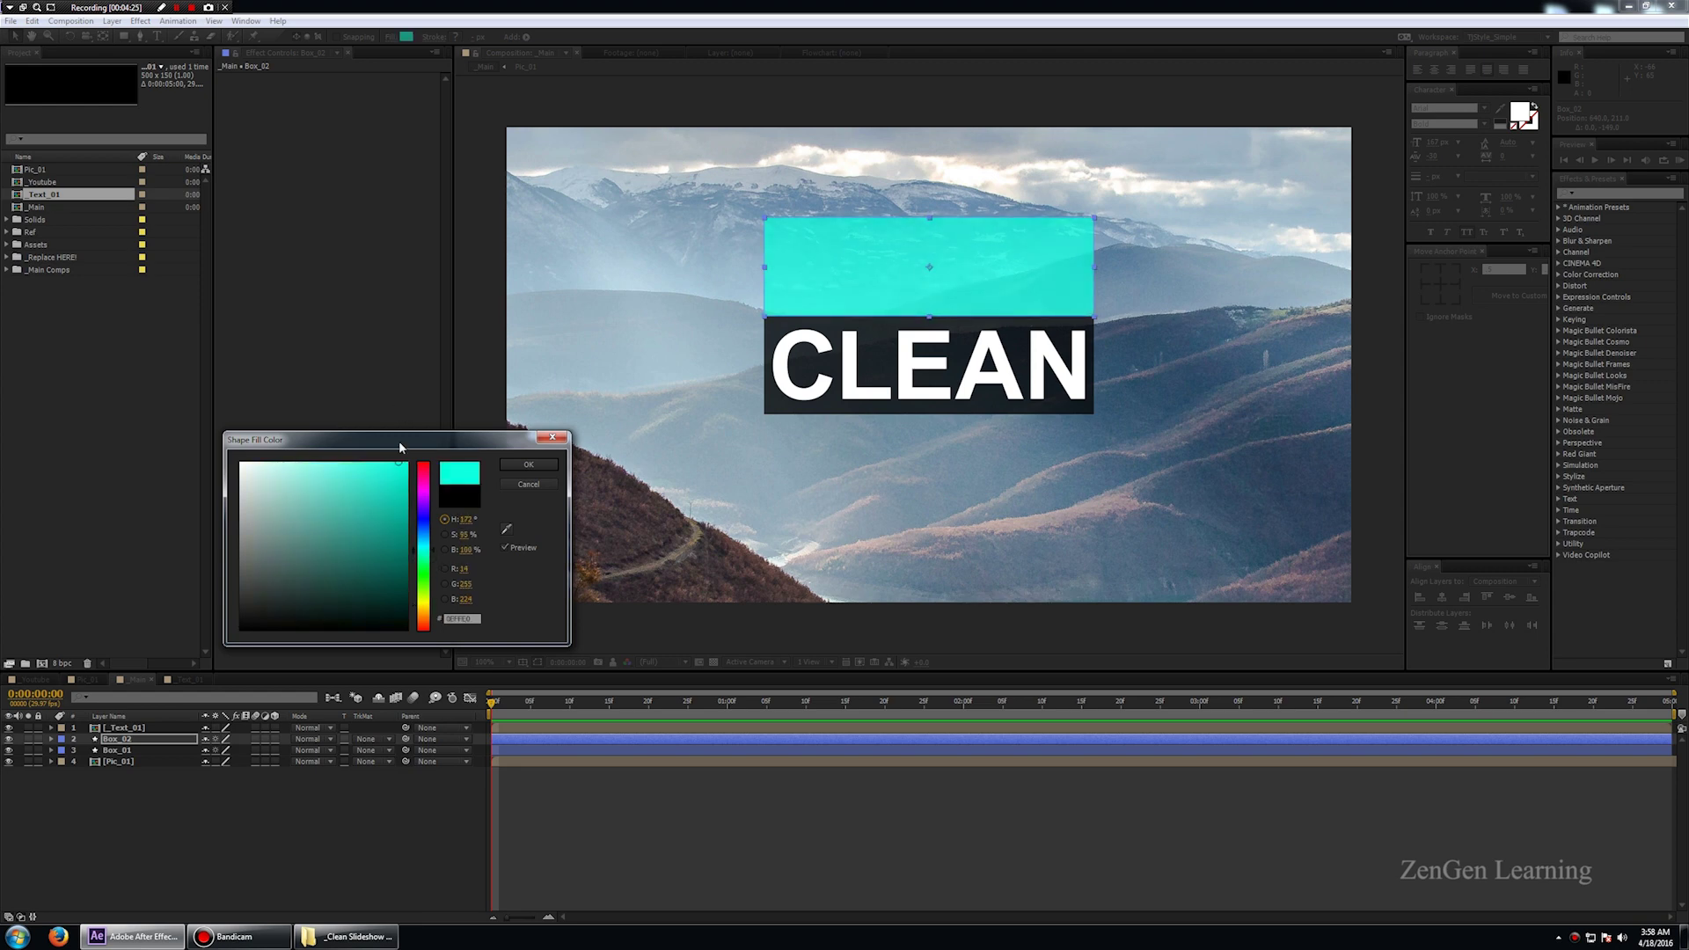
pyautogui.moveTo(428, 556); pyautogui.dragTo(431, 545)
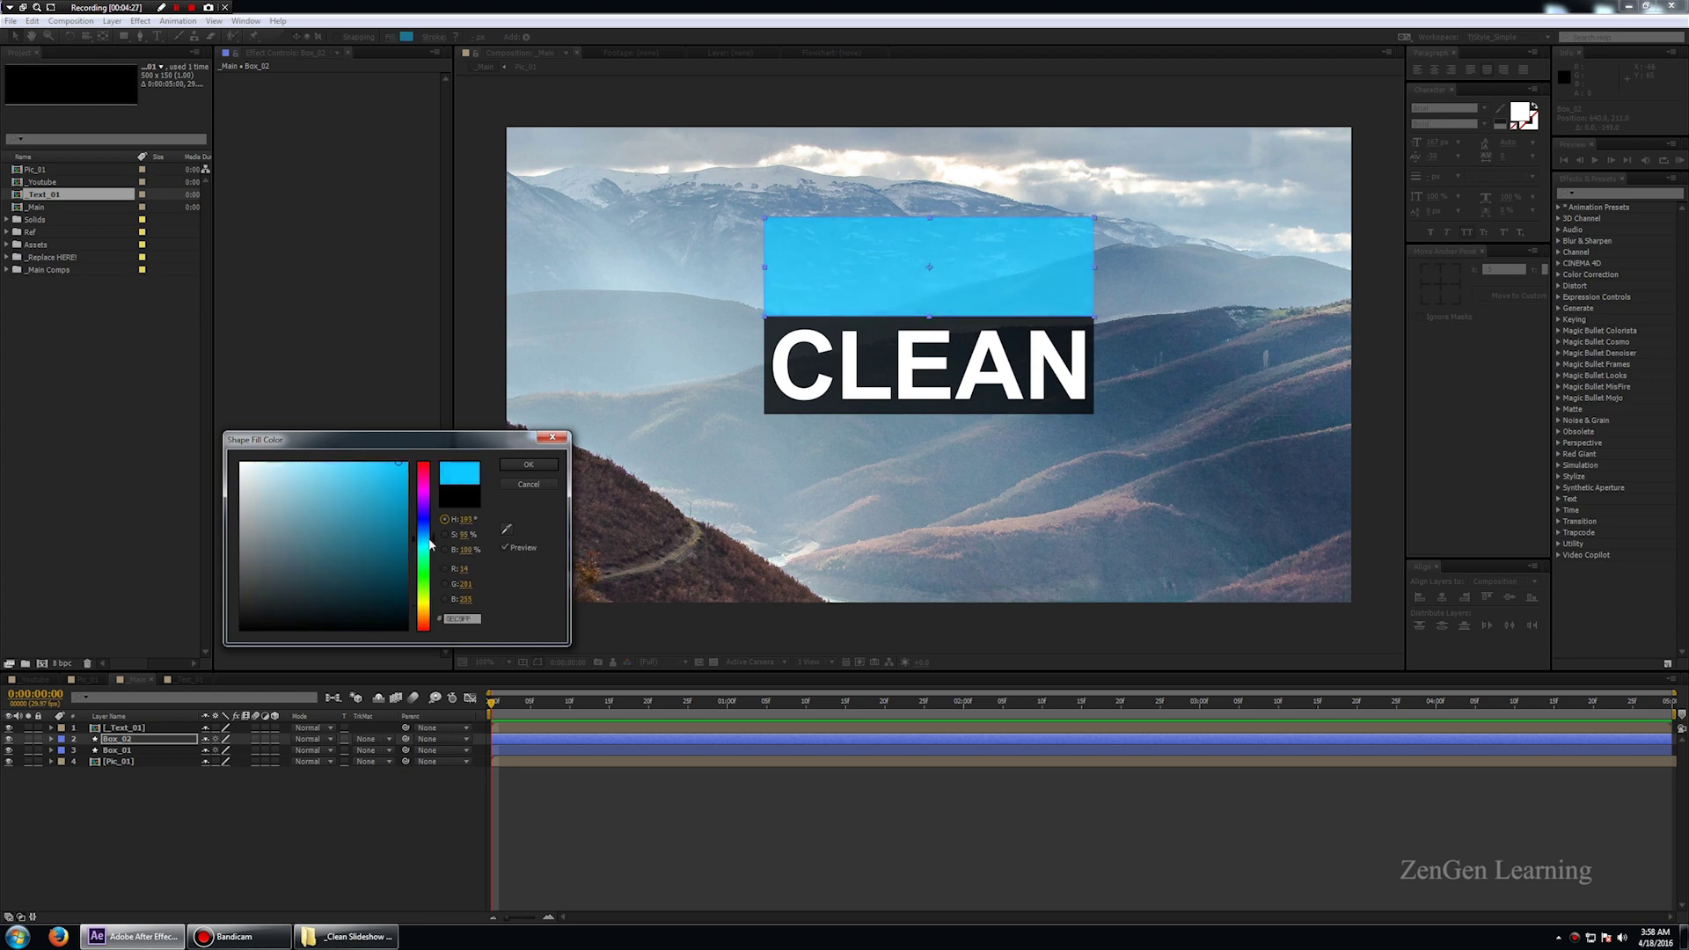
pyautogui.click(529, 465)
pyautogui.press('t')
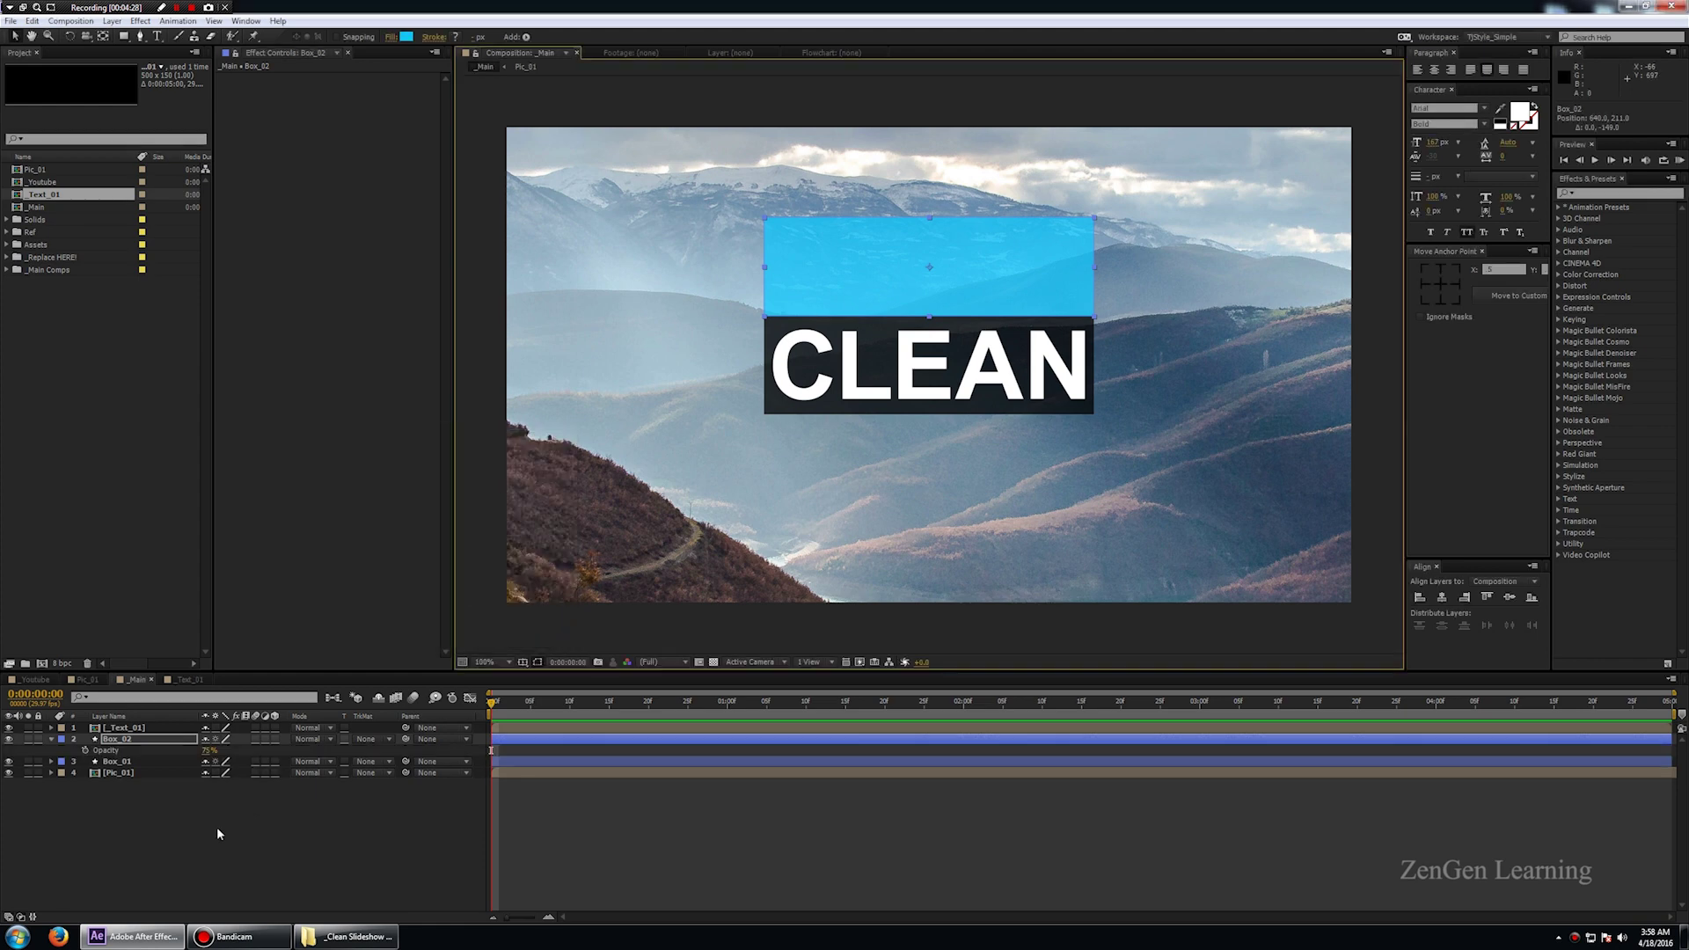
pyautogui.moveTo(208, 751); pyautogui.dragTo(327, 840)
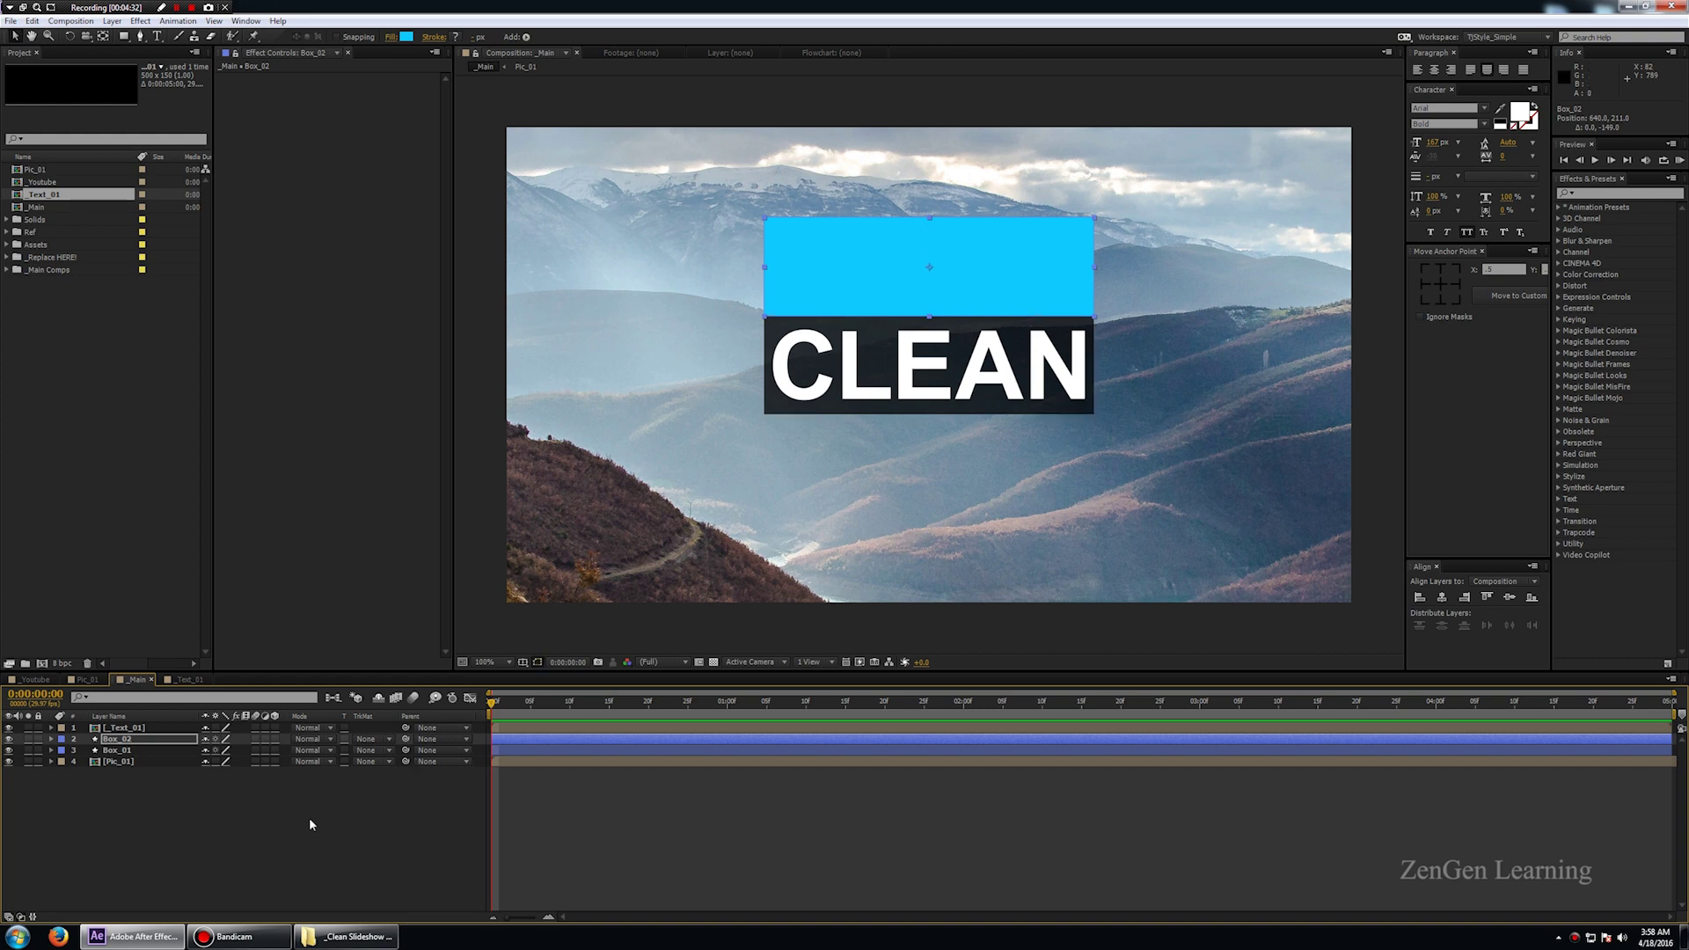
# - Reduce the height of Box_02's rectangle path to 15, making it a thin 500 by 15 bar
pyautogui.press('s')
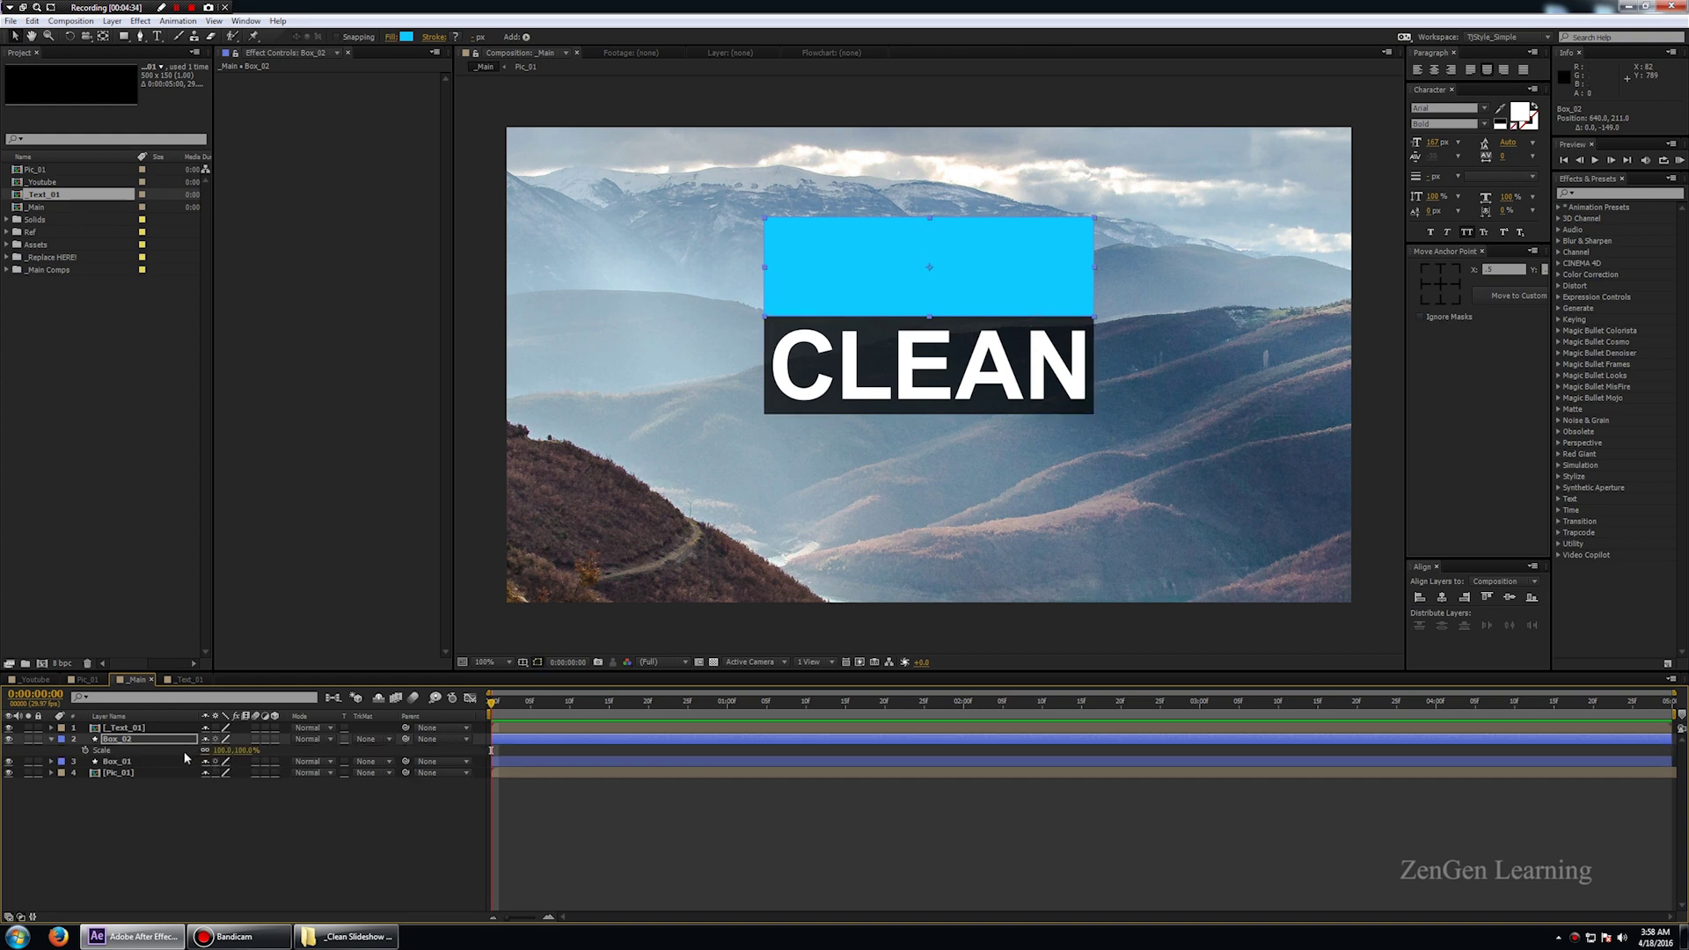
pyautogui.press('u')
pyautogui.press('u')
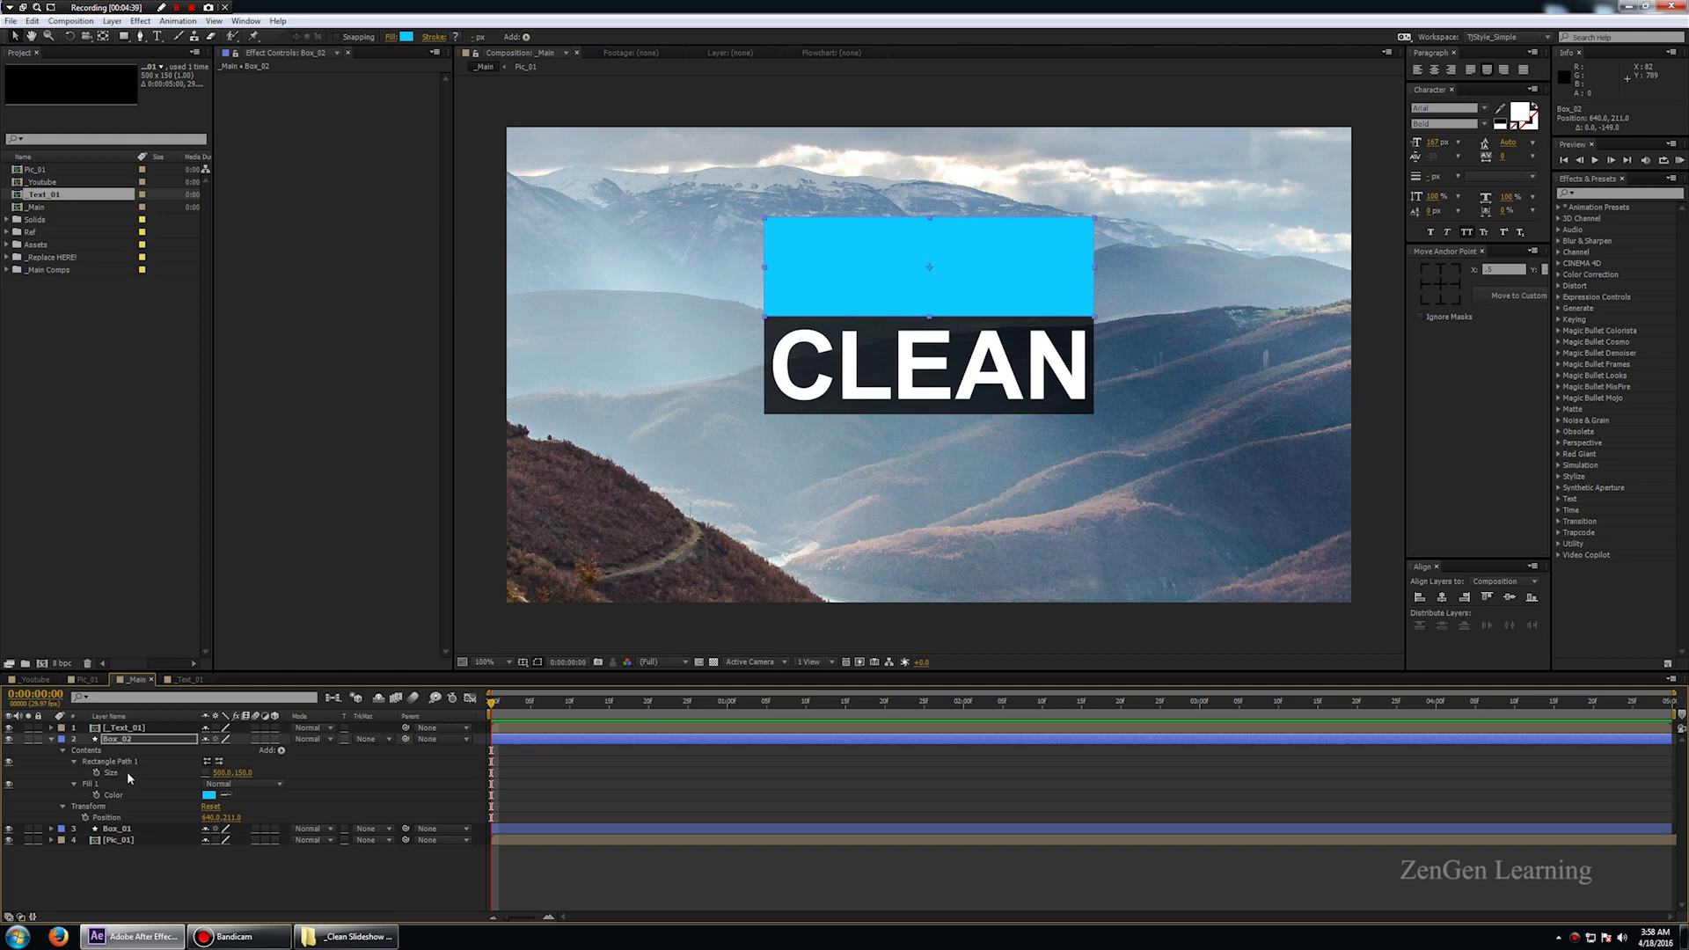
pyautogui.moveTo(242, 773); pyautogui.dragTo(149, 846)
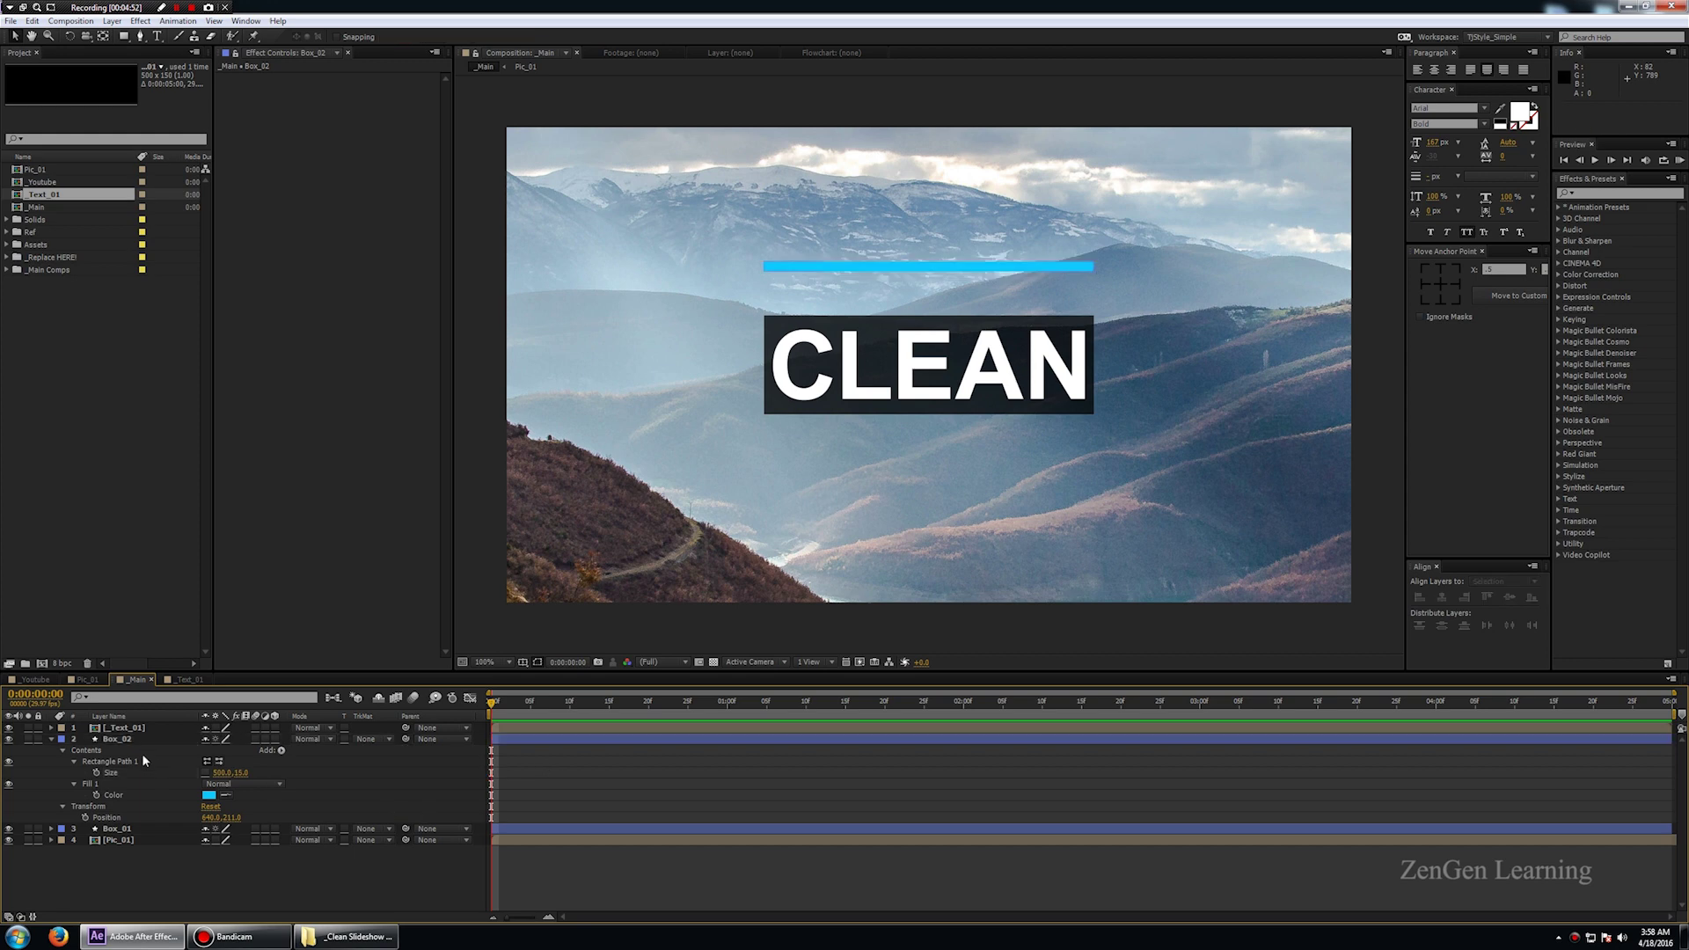
# - Move Box_02 down to a Y position of 285 so the blue bar lies along the dark box's top edge, and collapse its properties
pyautogui.click(141, 741)
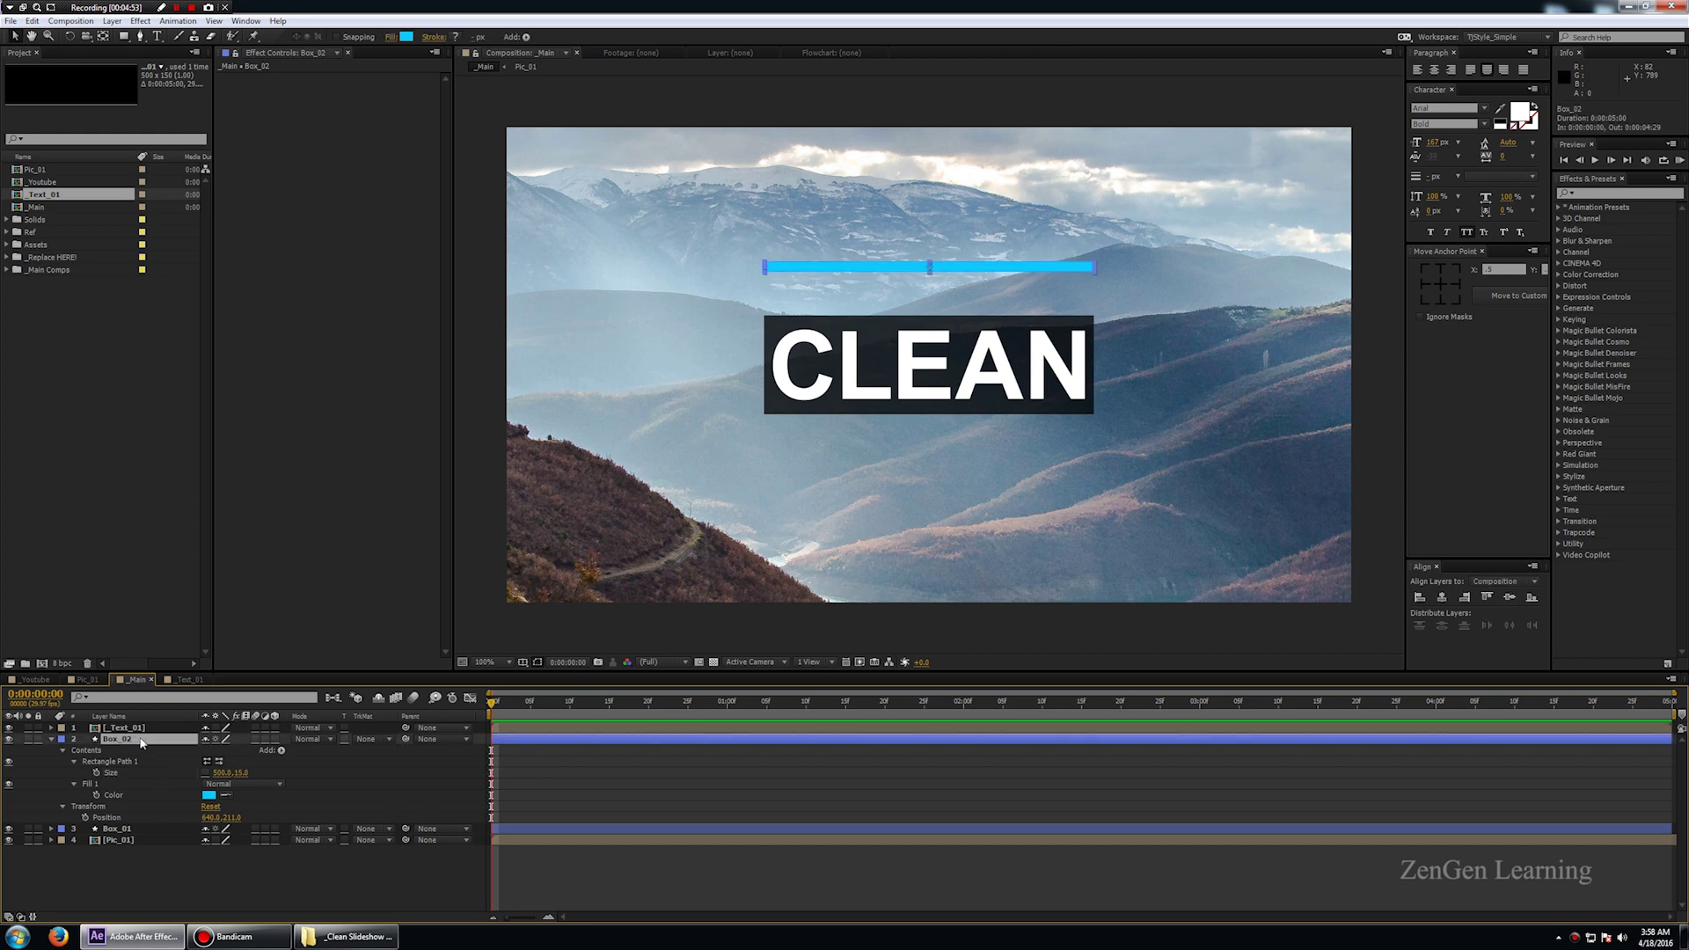
pyautogui.hotkey('shift', 'Down')
pyautogui.hotkey('shift', 'Down')
pyautogui.hotkey('shift', 'Down')
pyautogui.hotkey('shift', 'Down')
pyautogui.hotkey('shift', 'Down')
pyautogui.hotkey('shift', 'Down')
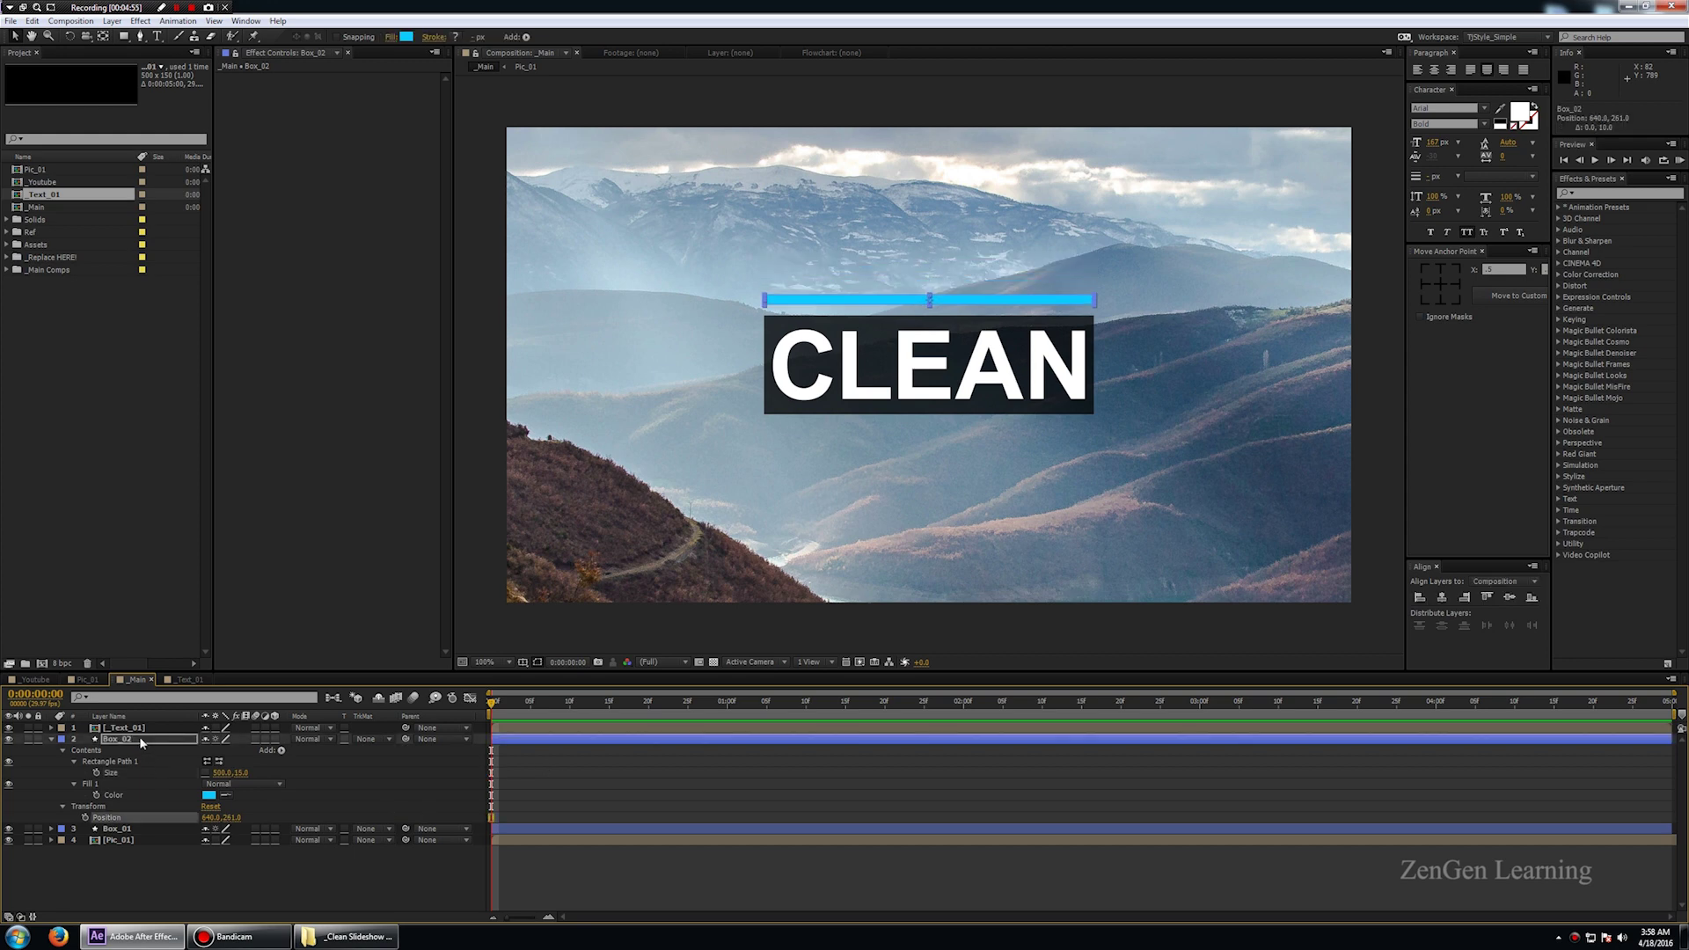
pyautogui.hotkey('shift', 'Down')
pyautogui.press('Down')
pyautogui.press('Down')
pyautogui.press('Down')
pyautogui.press('Down')
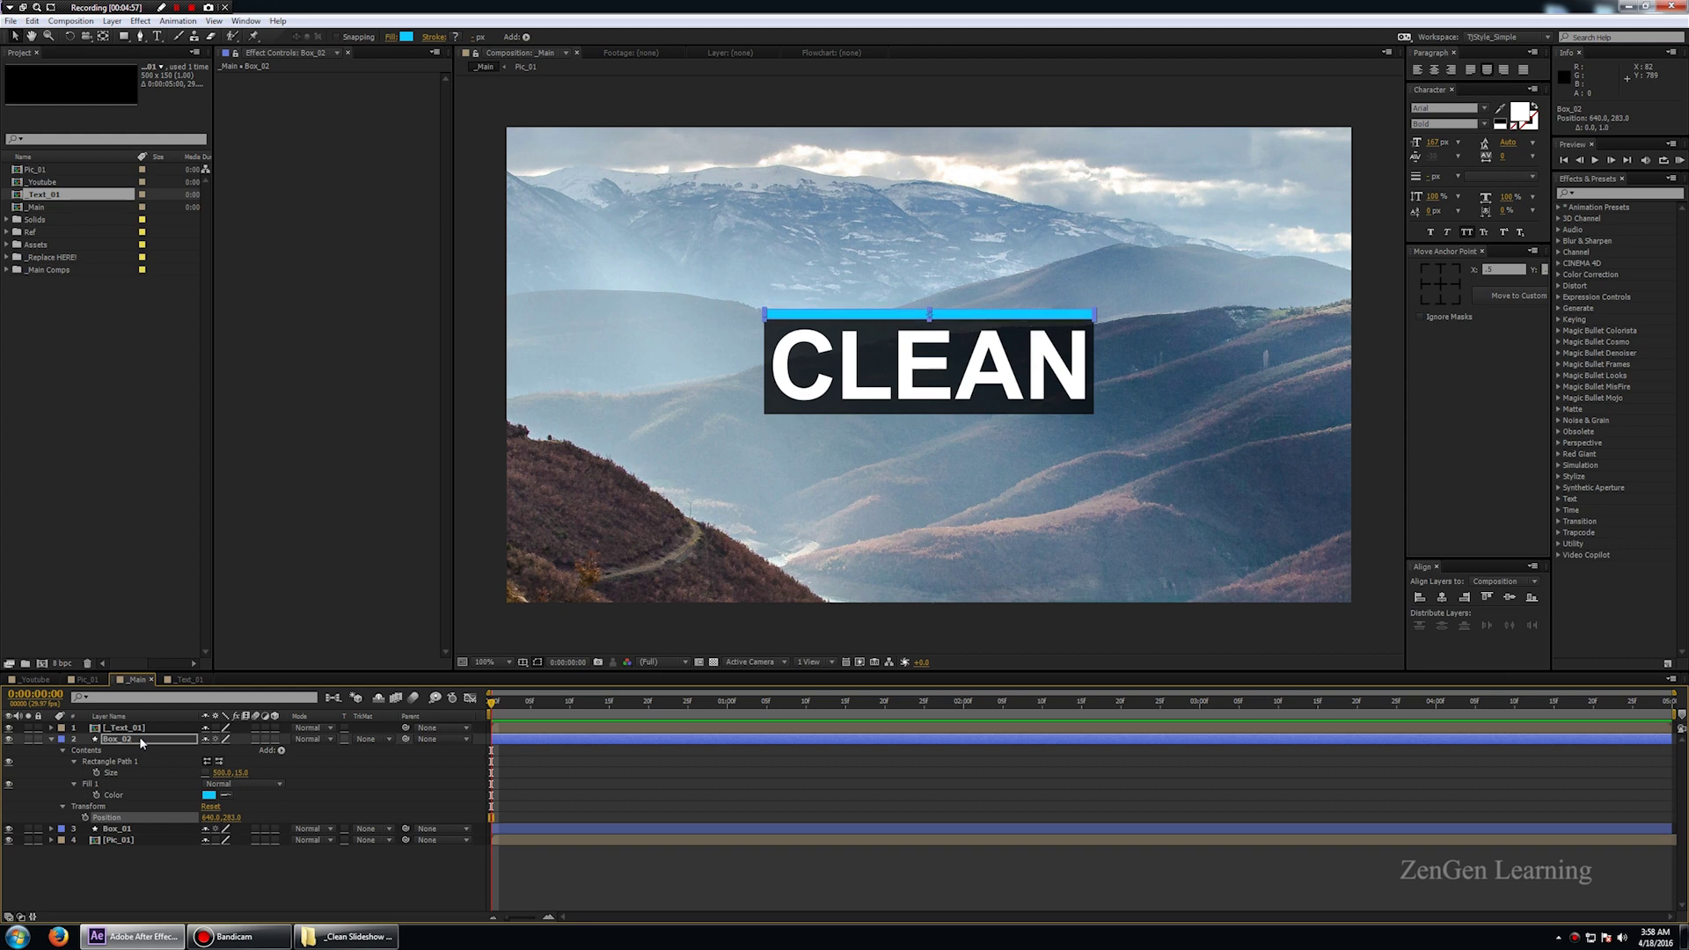
pyautogui.click(290, 884)
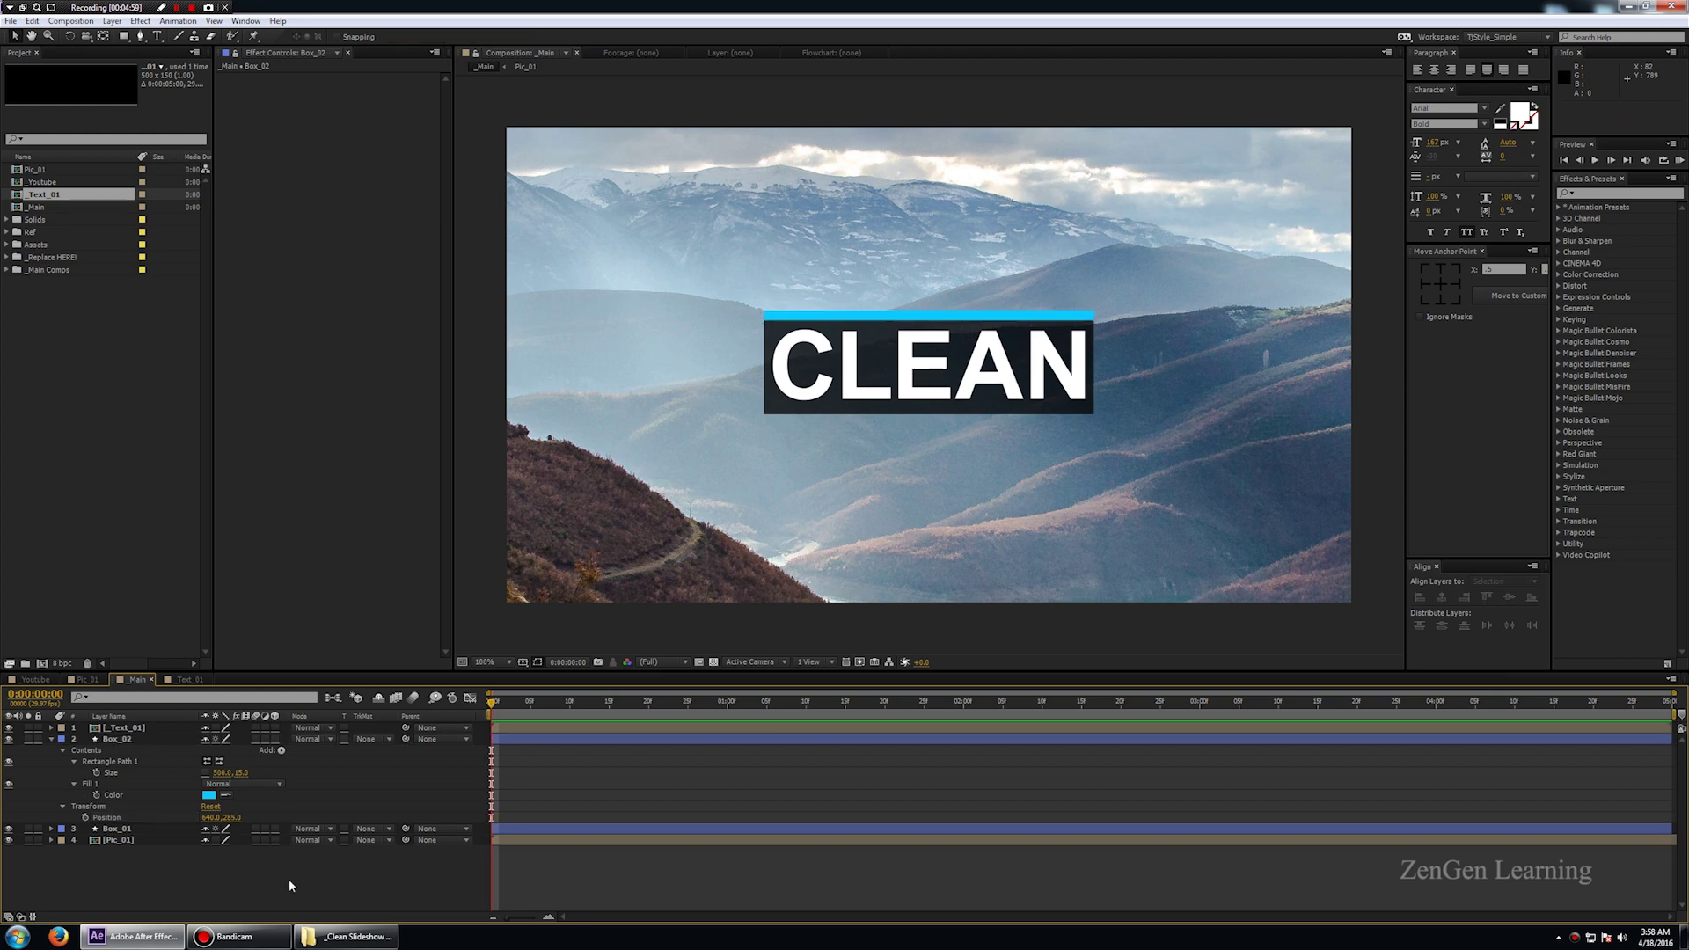
pyautogui.press('u')
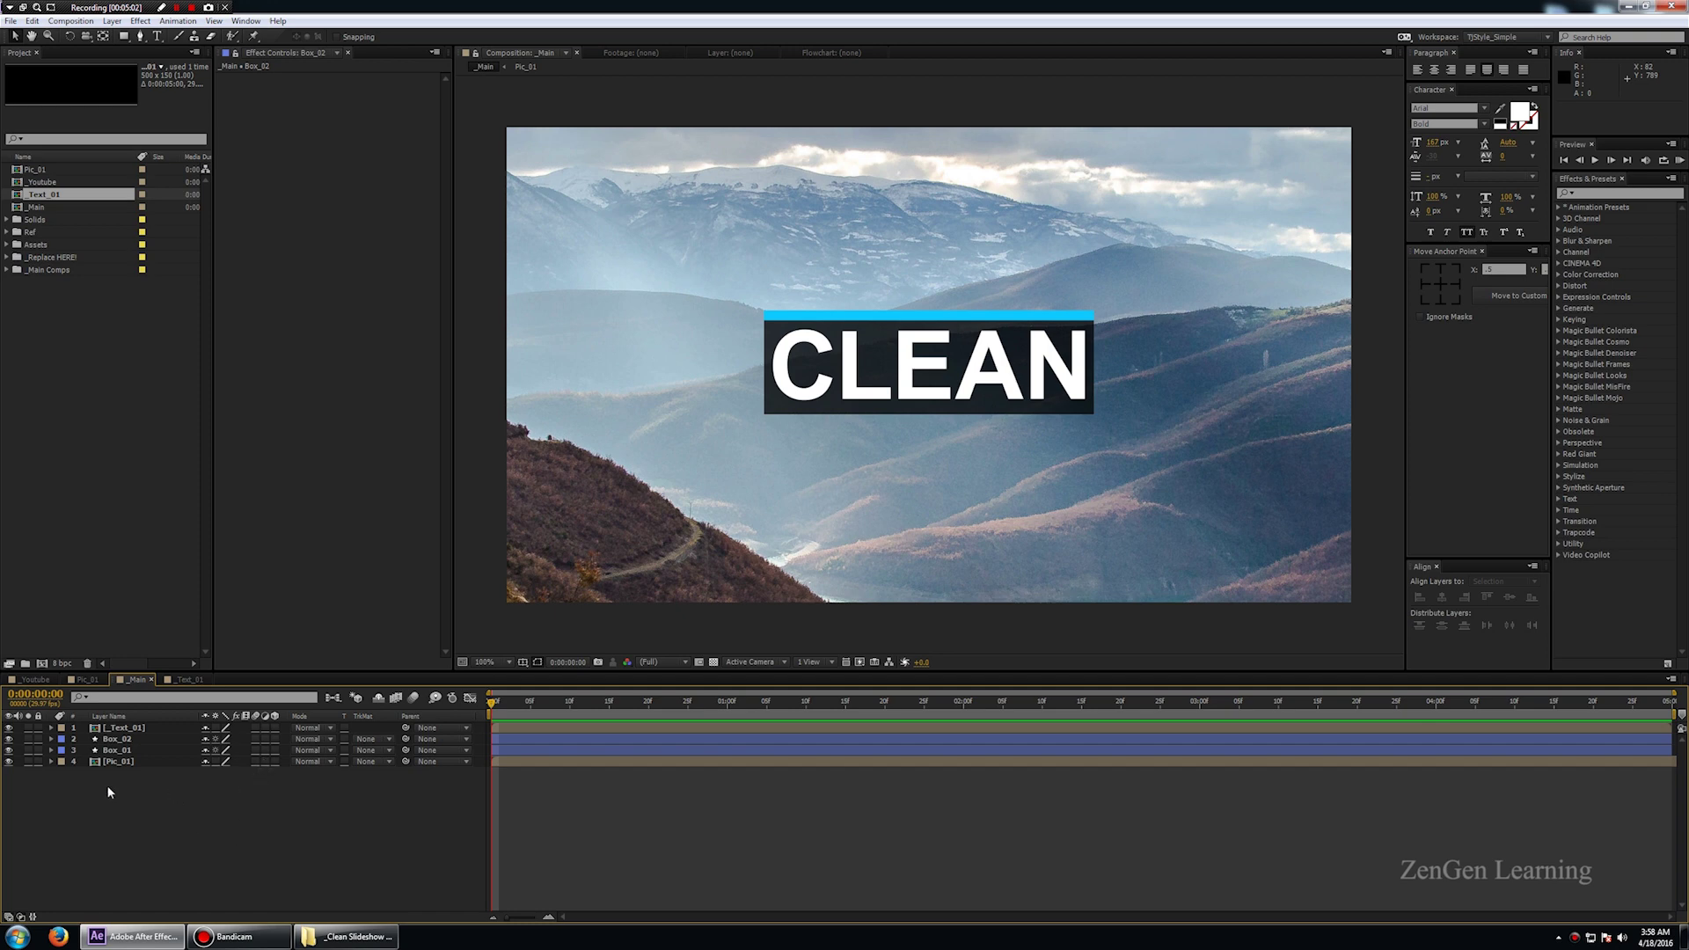
# - Make all four layers of the _Main composition 3D layers
pyautogui.hotkey('ctrl', 'a')
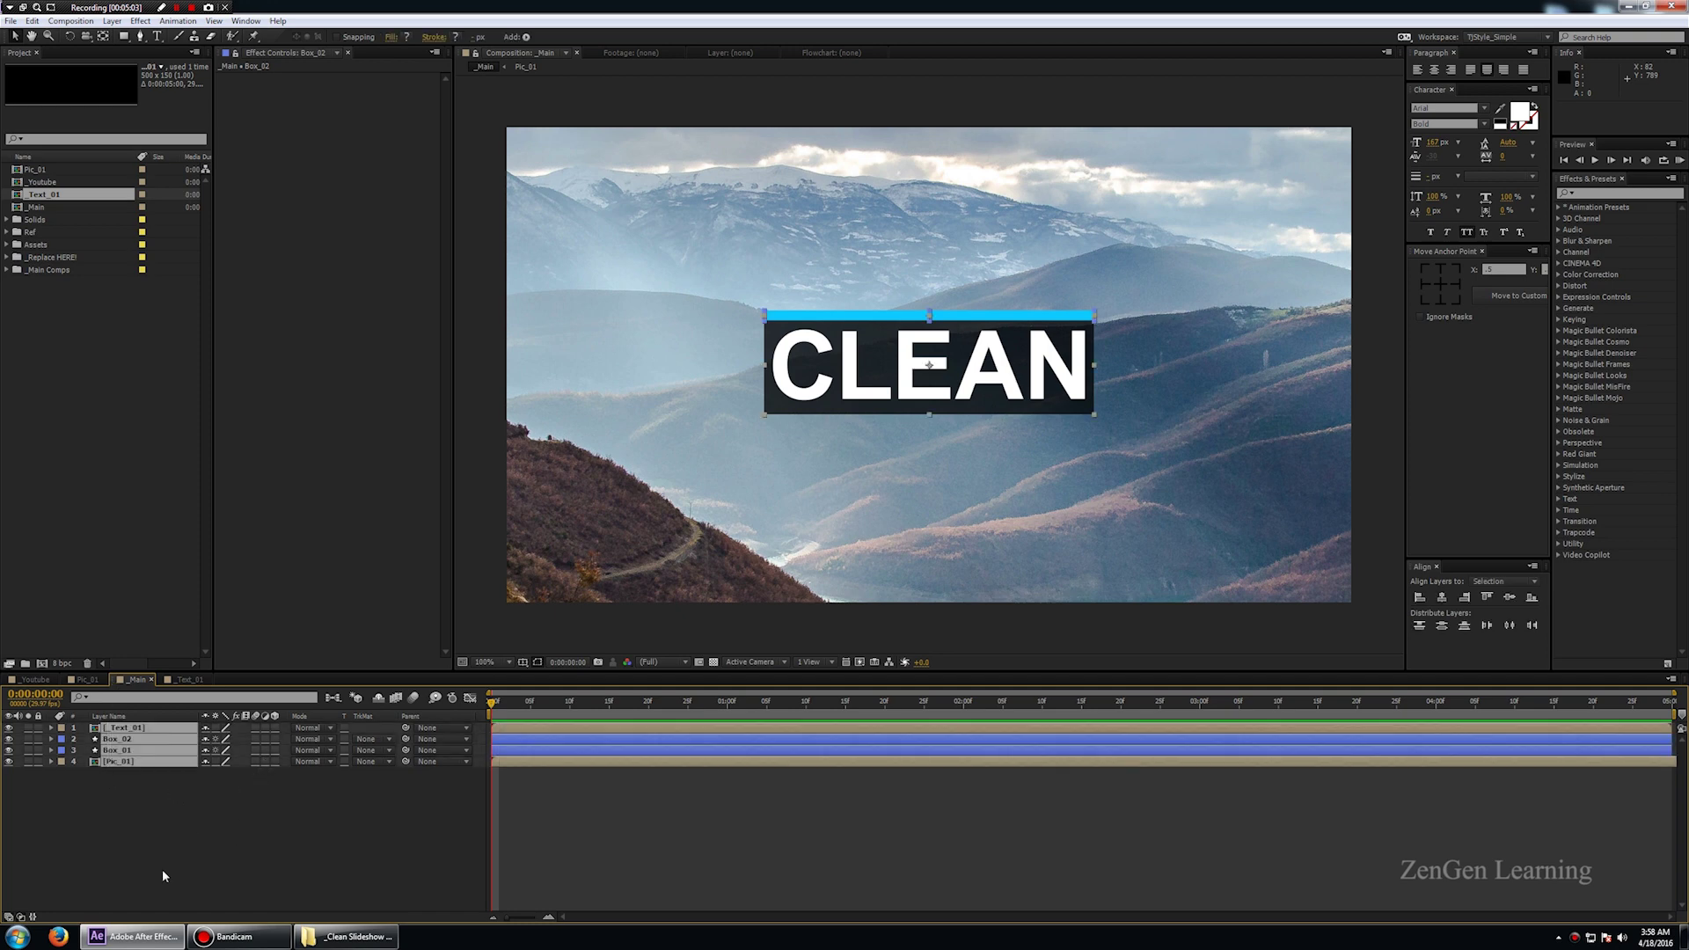
pyautogui.click(276, 727)
pyautogui.click(221, 817)
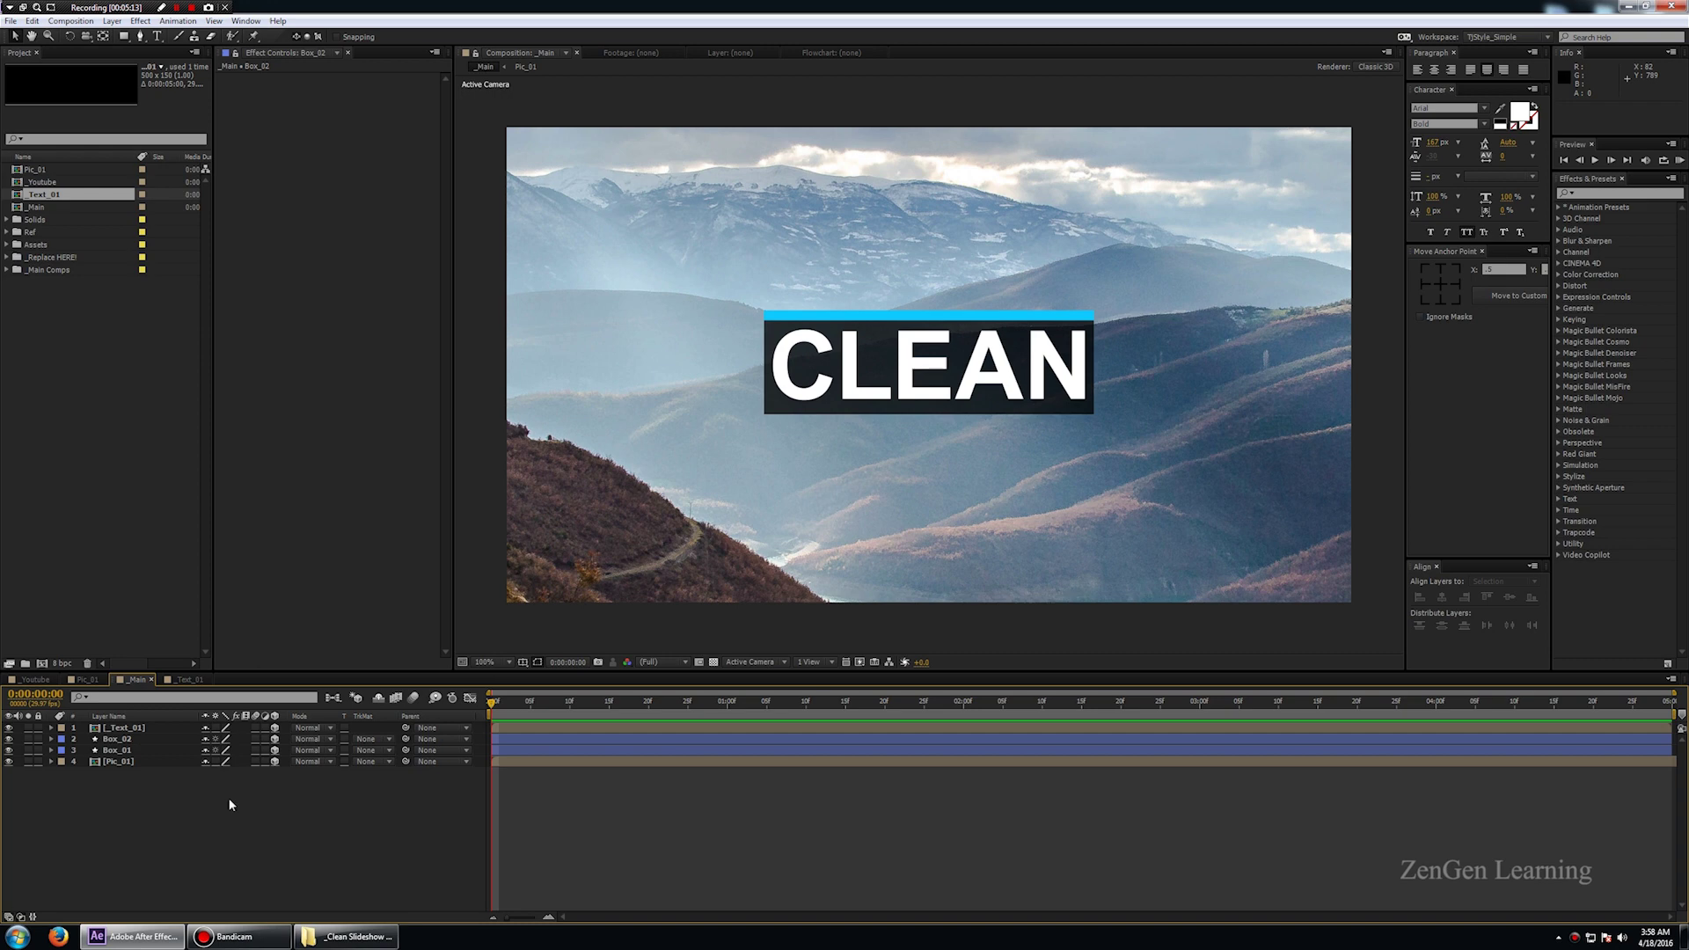
# - Parent the Box_01 and Box_02 layers to the _Text_01 layer
pyautogui.click(119, 751)
pyautogui.moveTo(143, 729)
pyautogui.mouseDown()
pyautogui.moveTo(147, 748)
pyautogui.moveTo(132, 730)
pyautogui.mouseUp()
pyautogui.click(129, 750)
pyautogui.keyDown('shift'); pyautogui.click(130, 739); pyautogui.keyUp('shift')
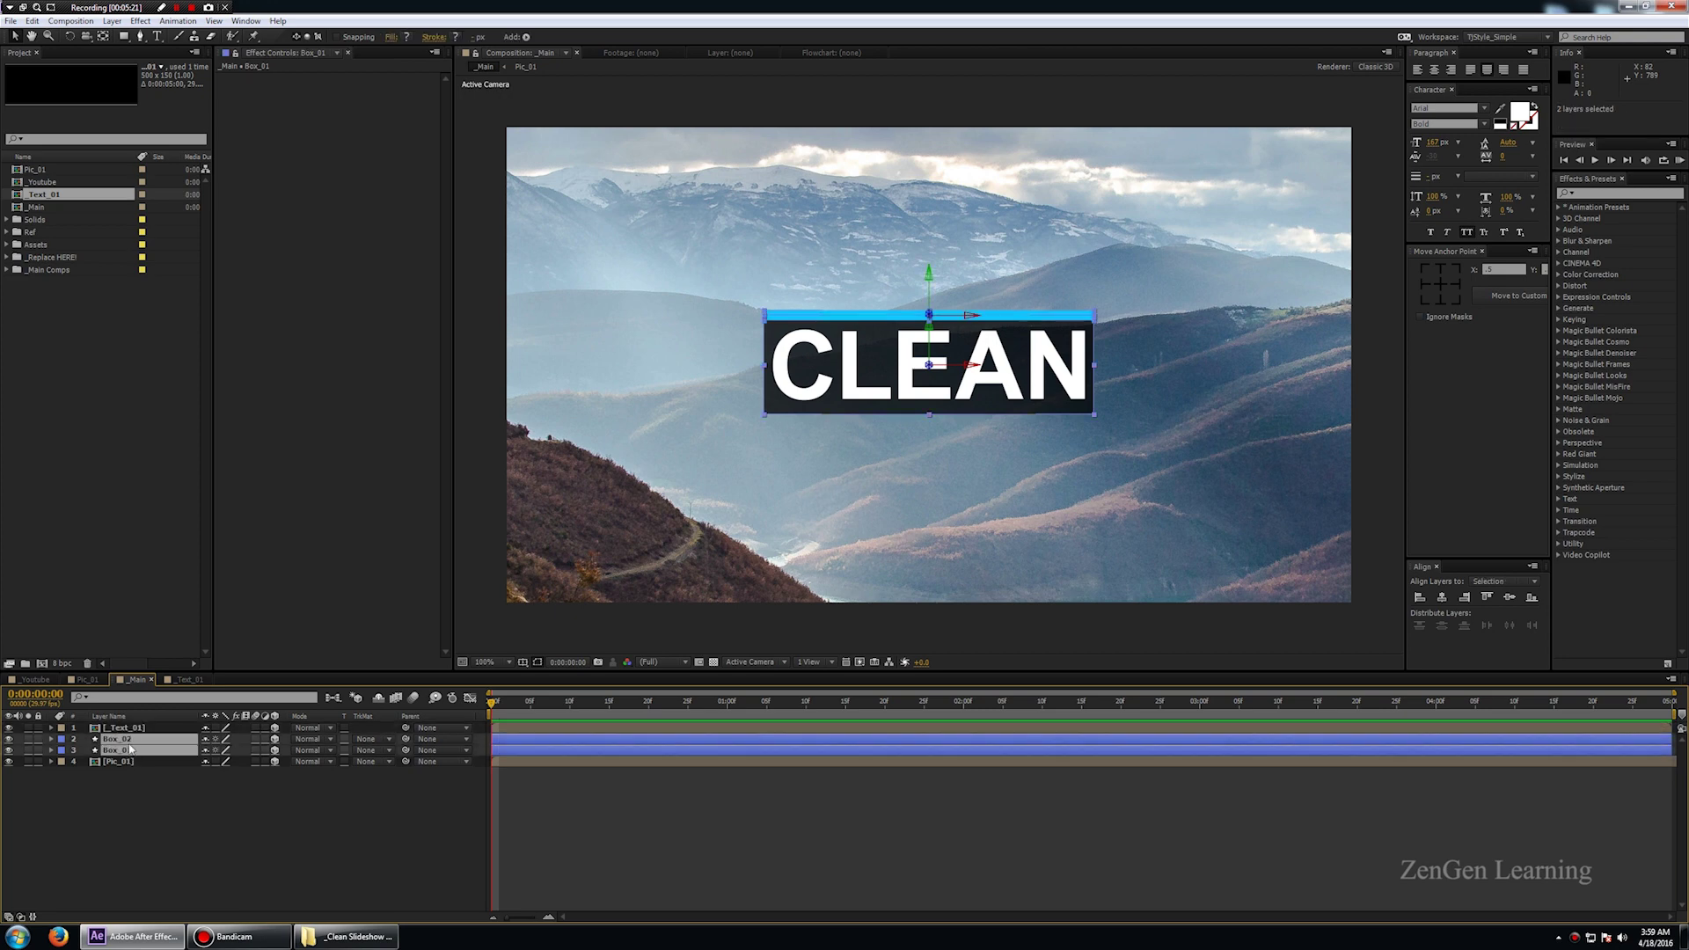
pyautogui.moveTo(406, 749); pyautogui.dragTo(151, 730)
# - Try scaling _Text_01 down to about 60% to test the parenting, and undo each scale change
pyautogui.click(152, 730)
pyautogui.press('s')
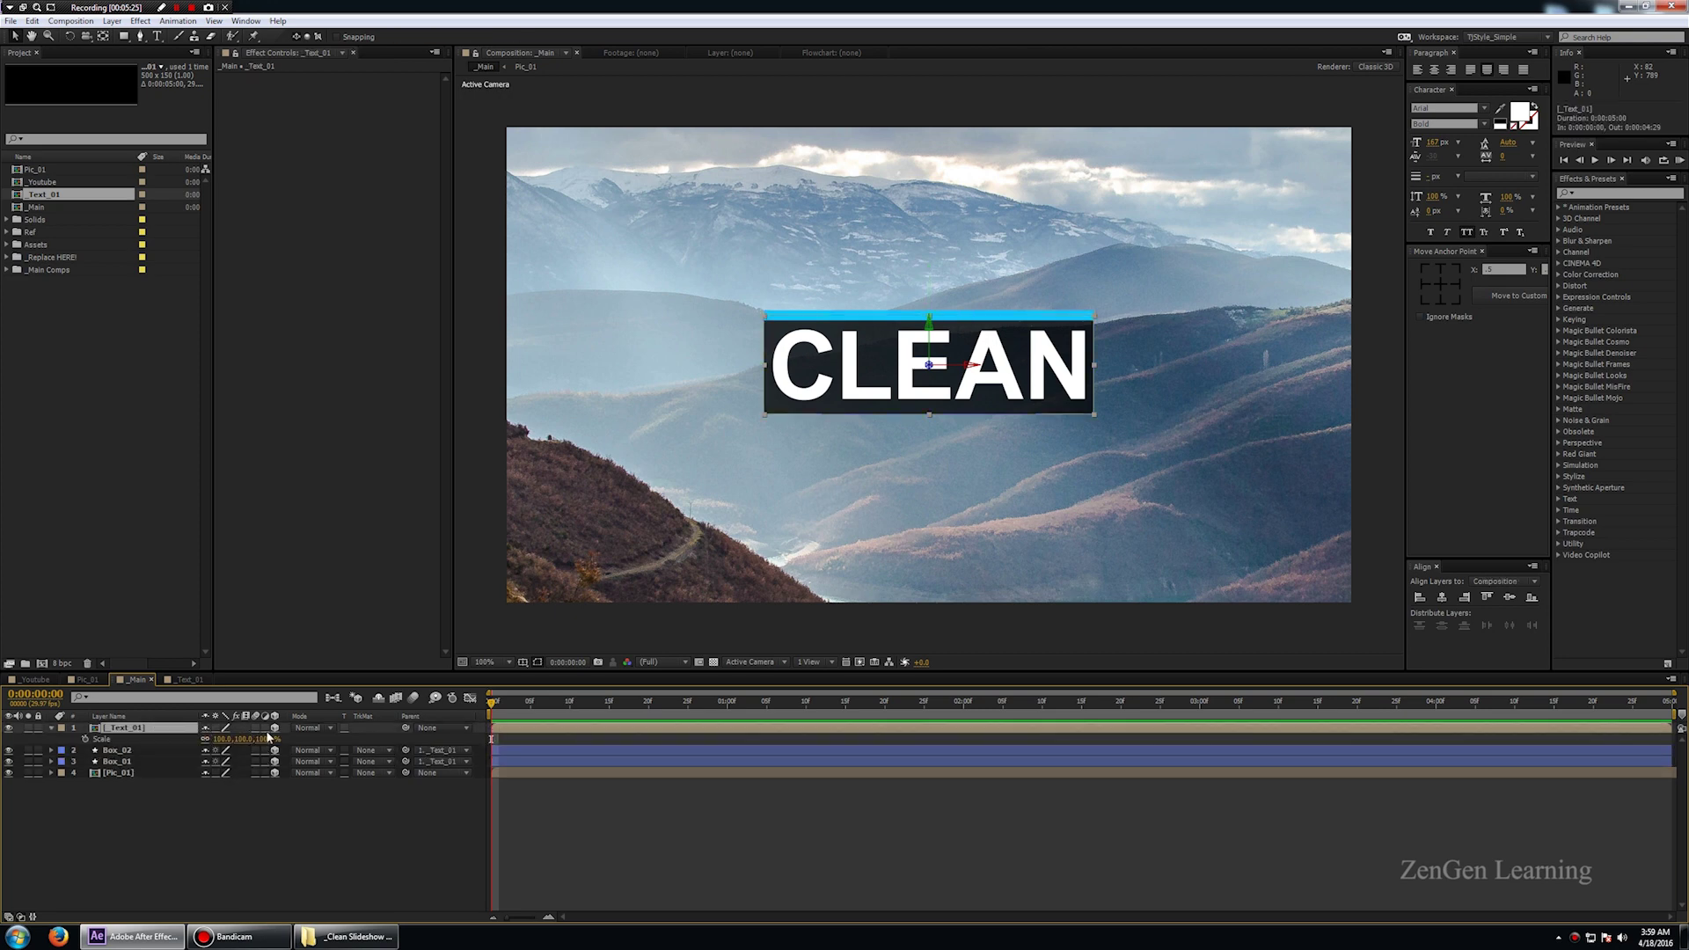
pyautogui.moveTo(236, 744); pyautogui.dragTo(220, 743)
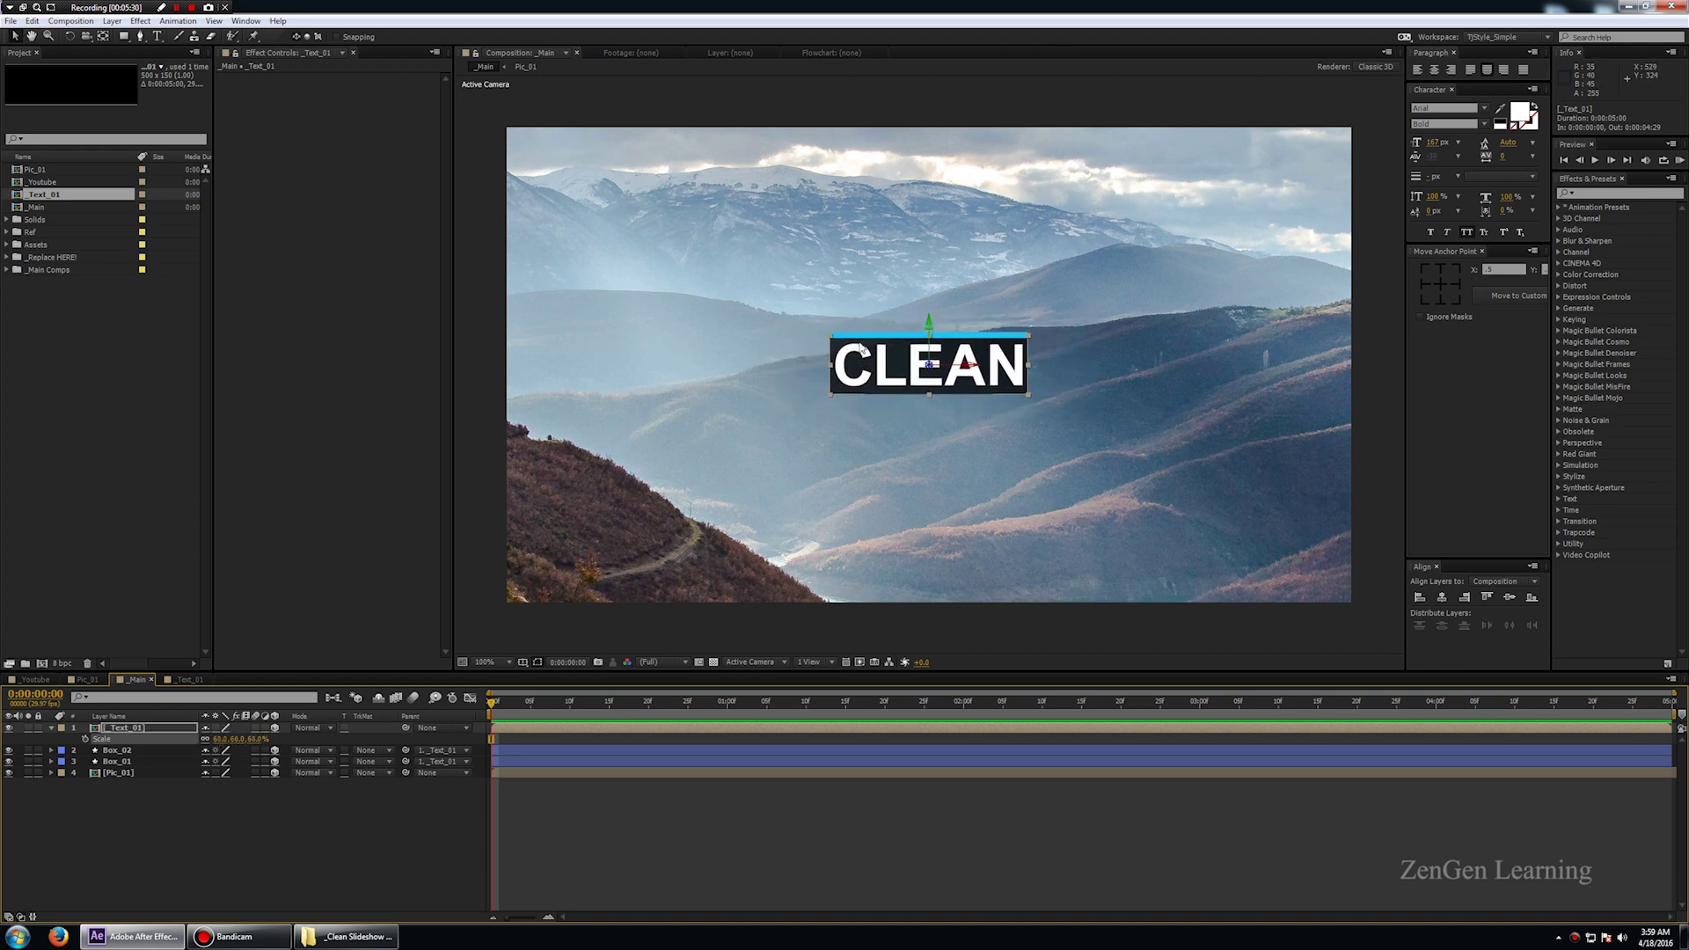
pyautogui.hotkey('ctrl', 'z')
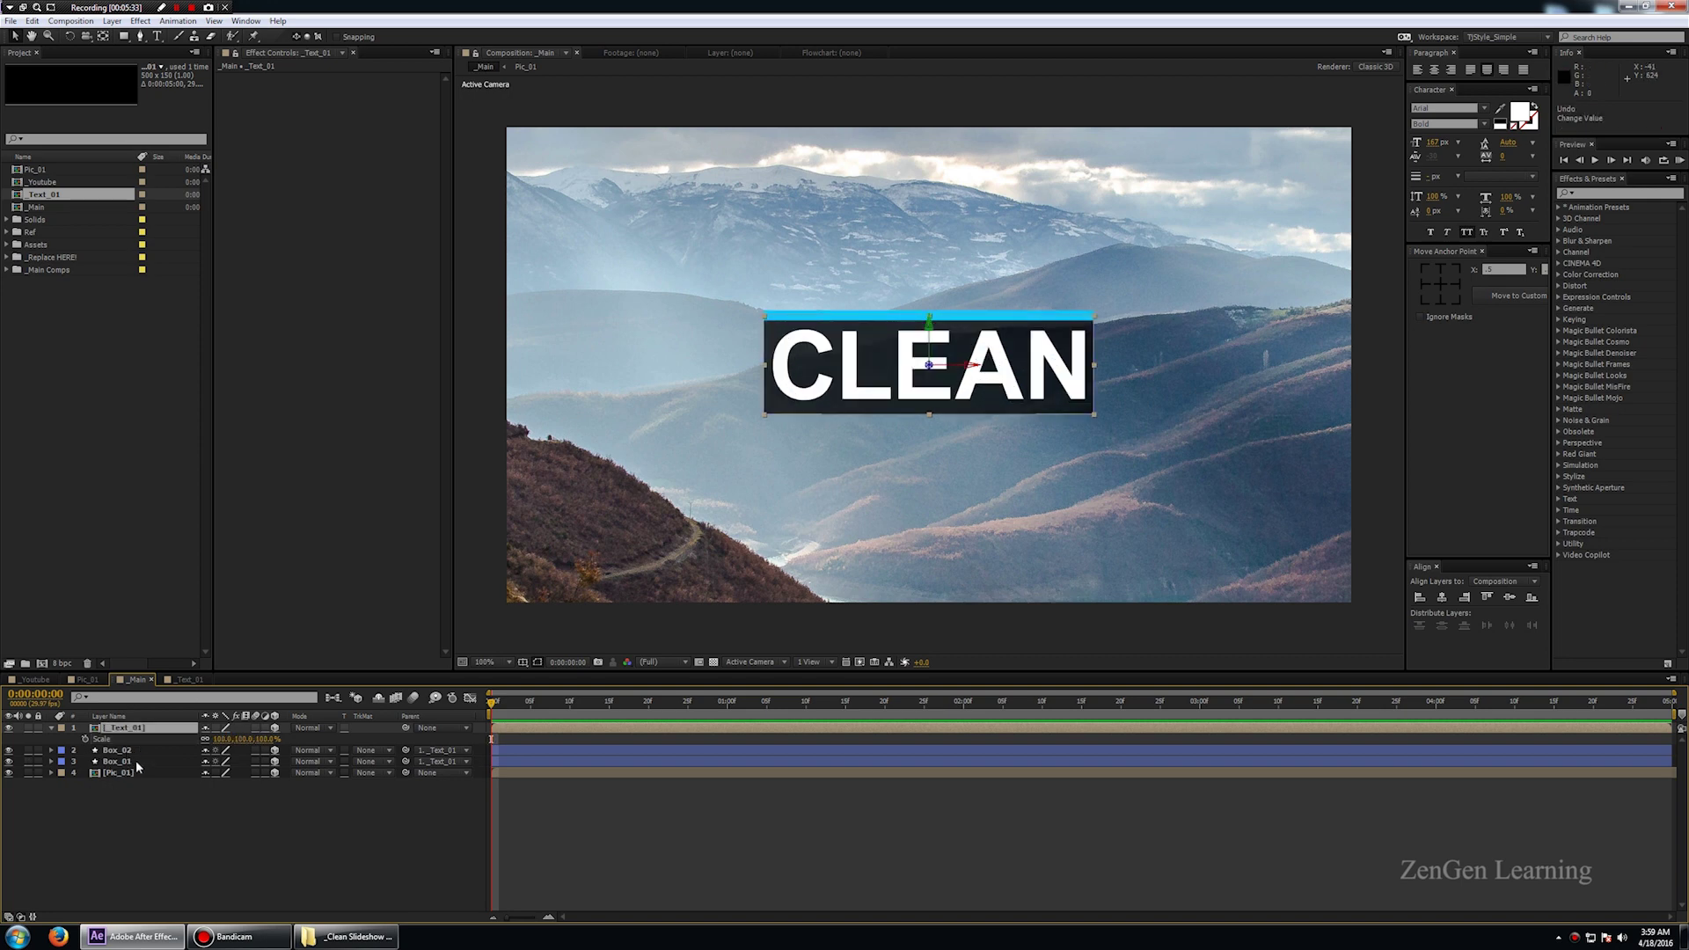
pyautogui.moveTo(220, 739); pyautogui.dragTo(88, 740)
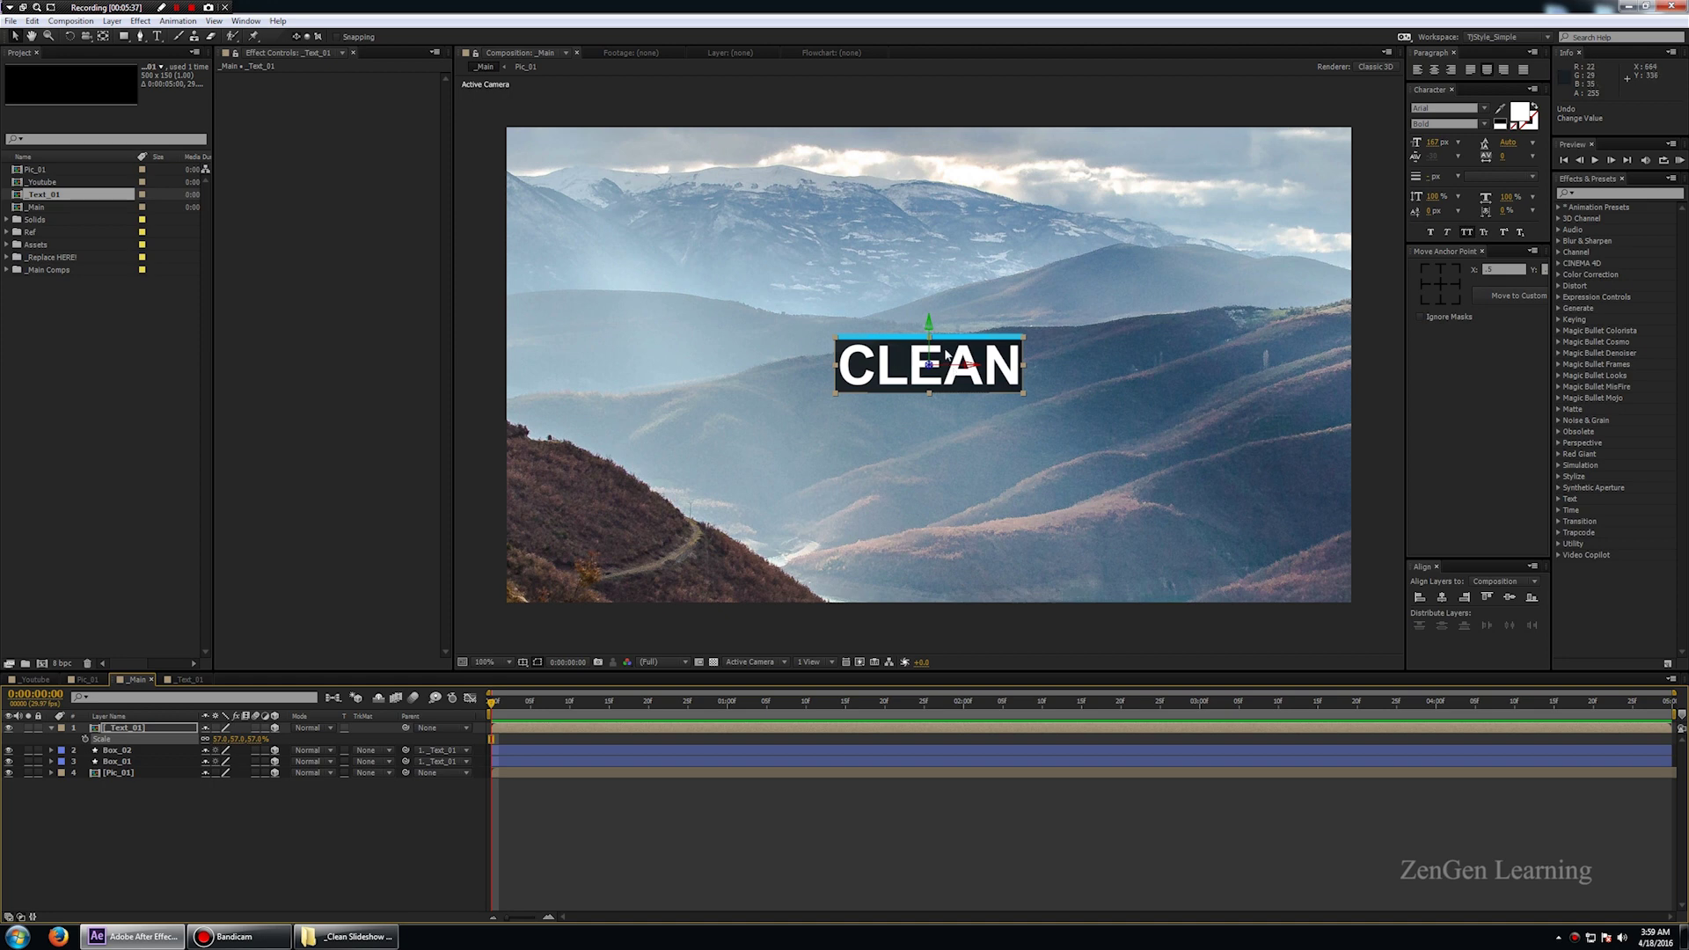
pyautogui.hotkey('ctrl', 'z')
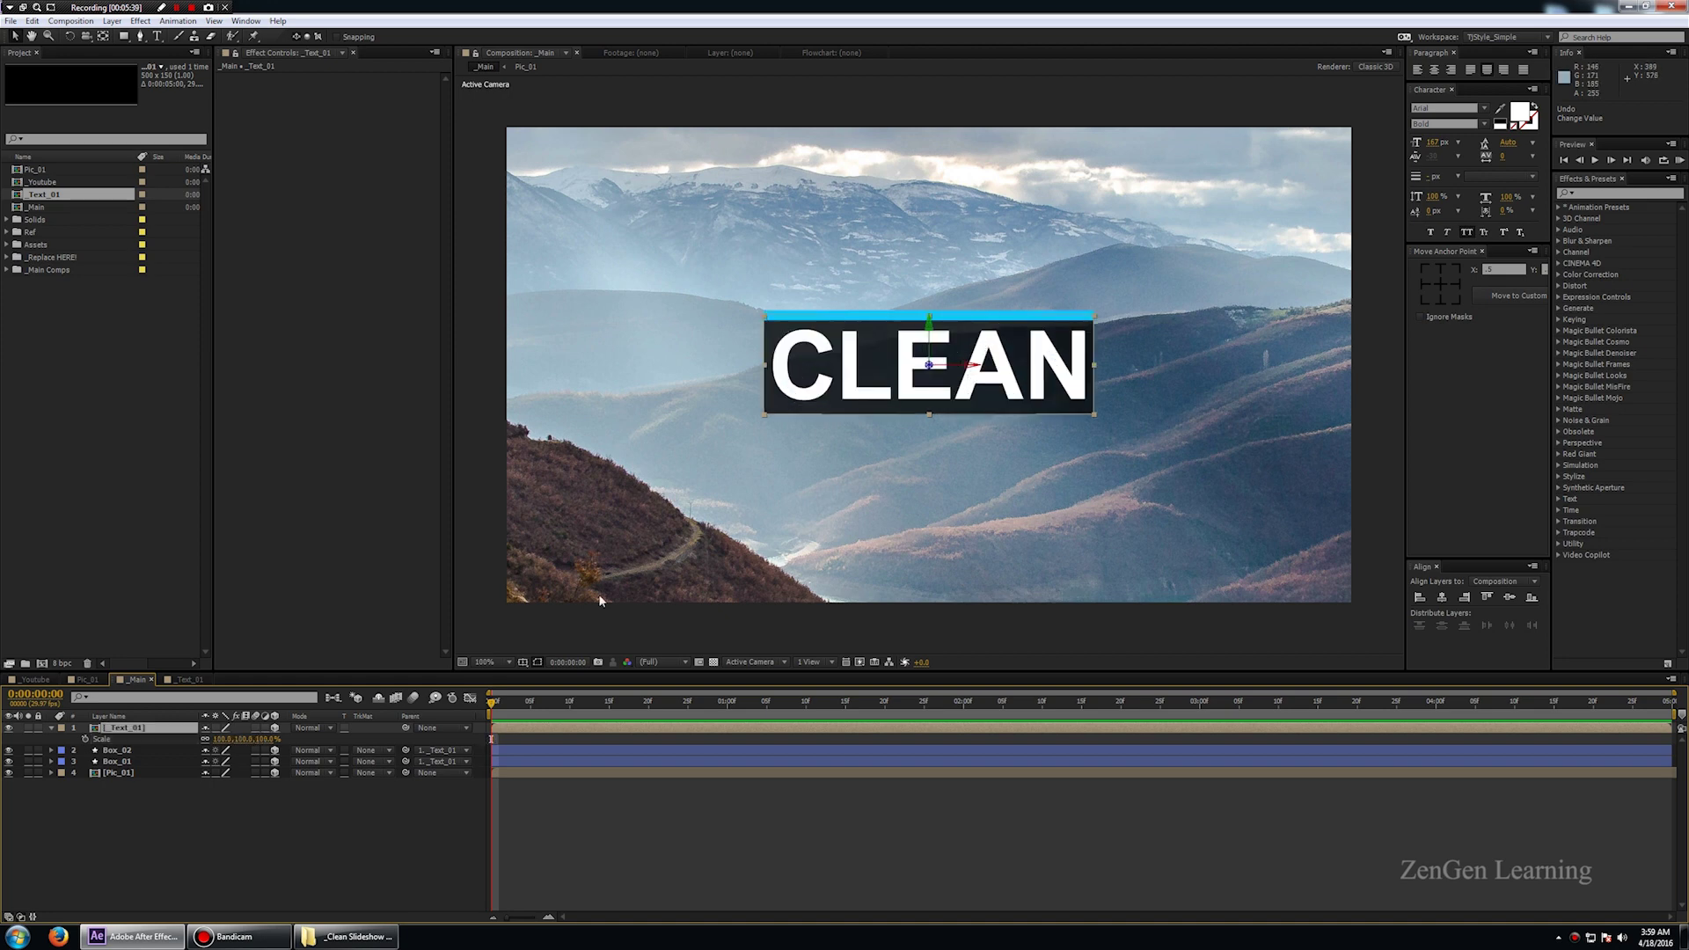
pyautogui.press('s')
pyautogui.click(172, 781)
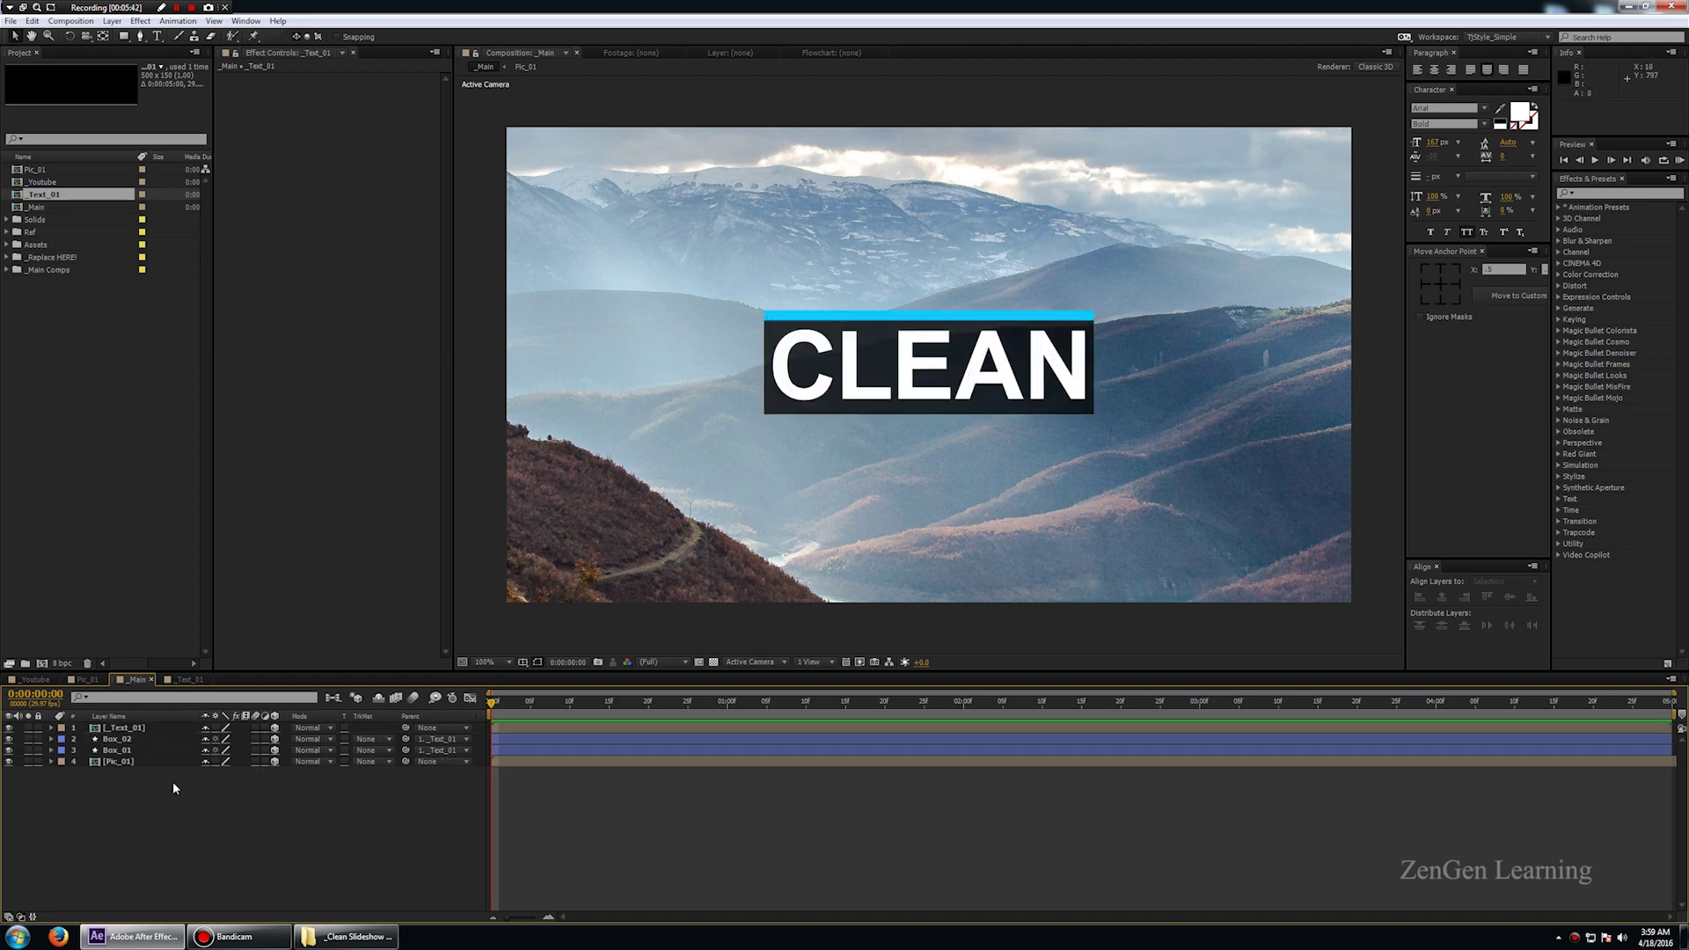
# - Push Pic_01 back in Z space to about 2712, keeping its edges beyond the composition frame
pyautogui.press(',')
pyautogui.press(',')
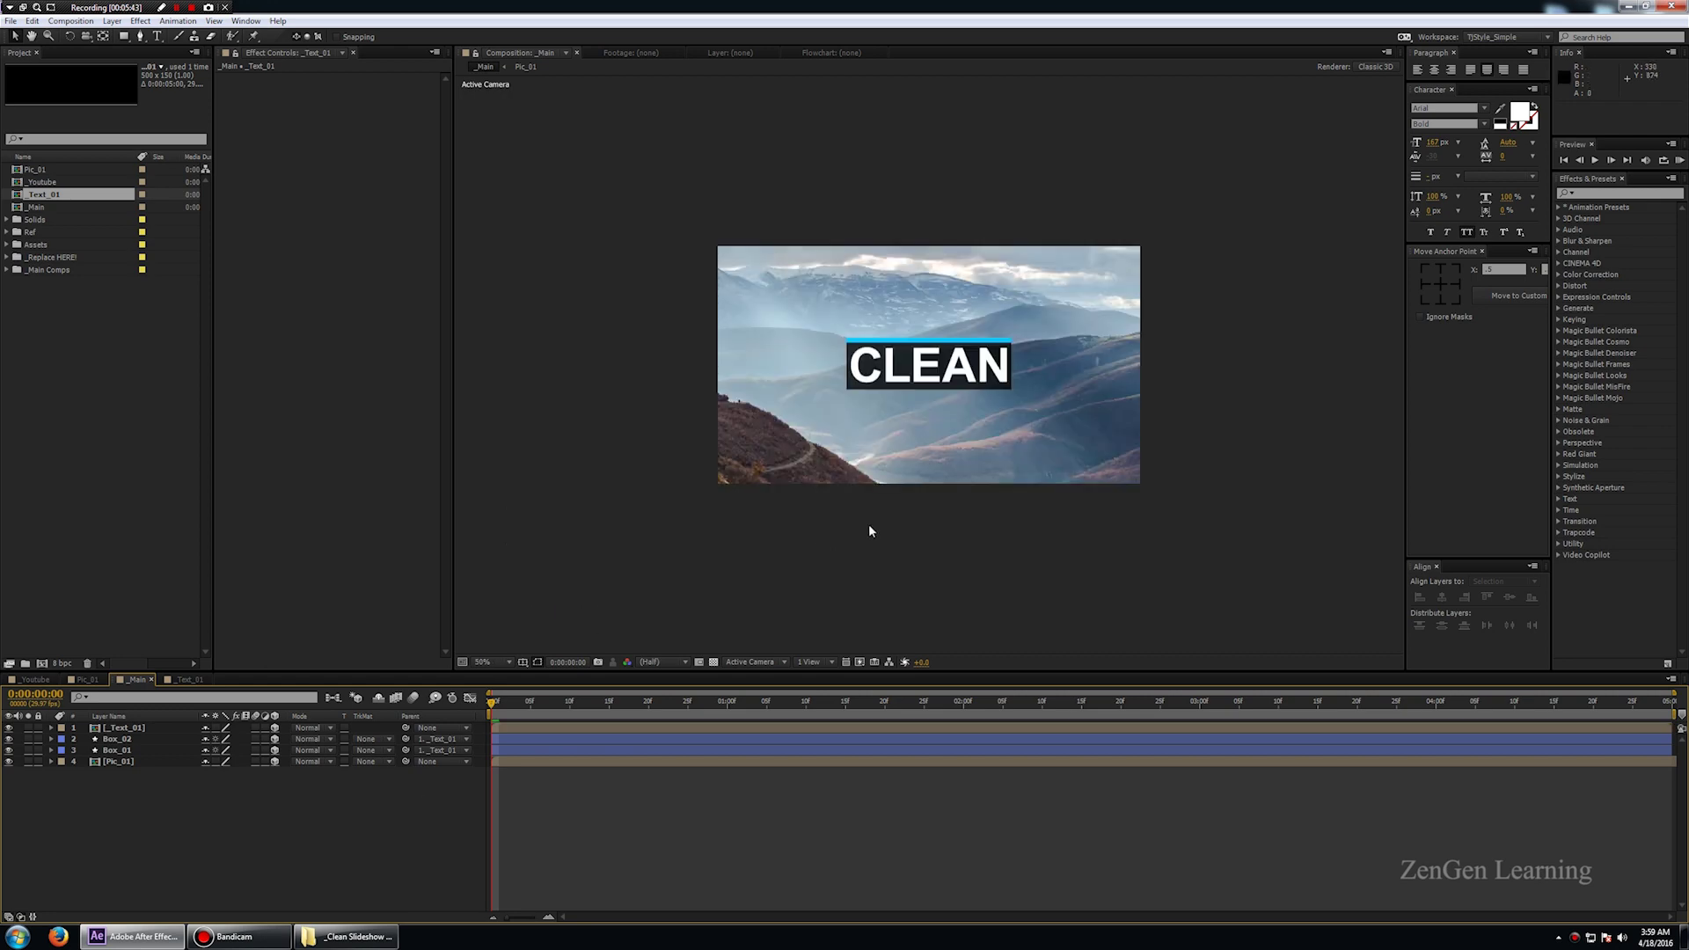
pyautogui.press(',')
pyautogui.press(',')
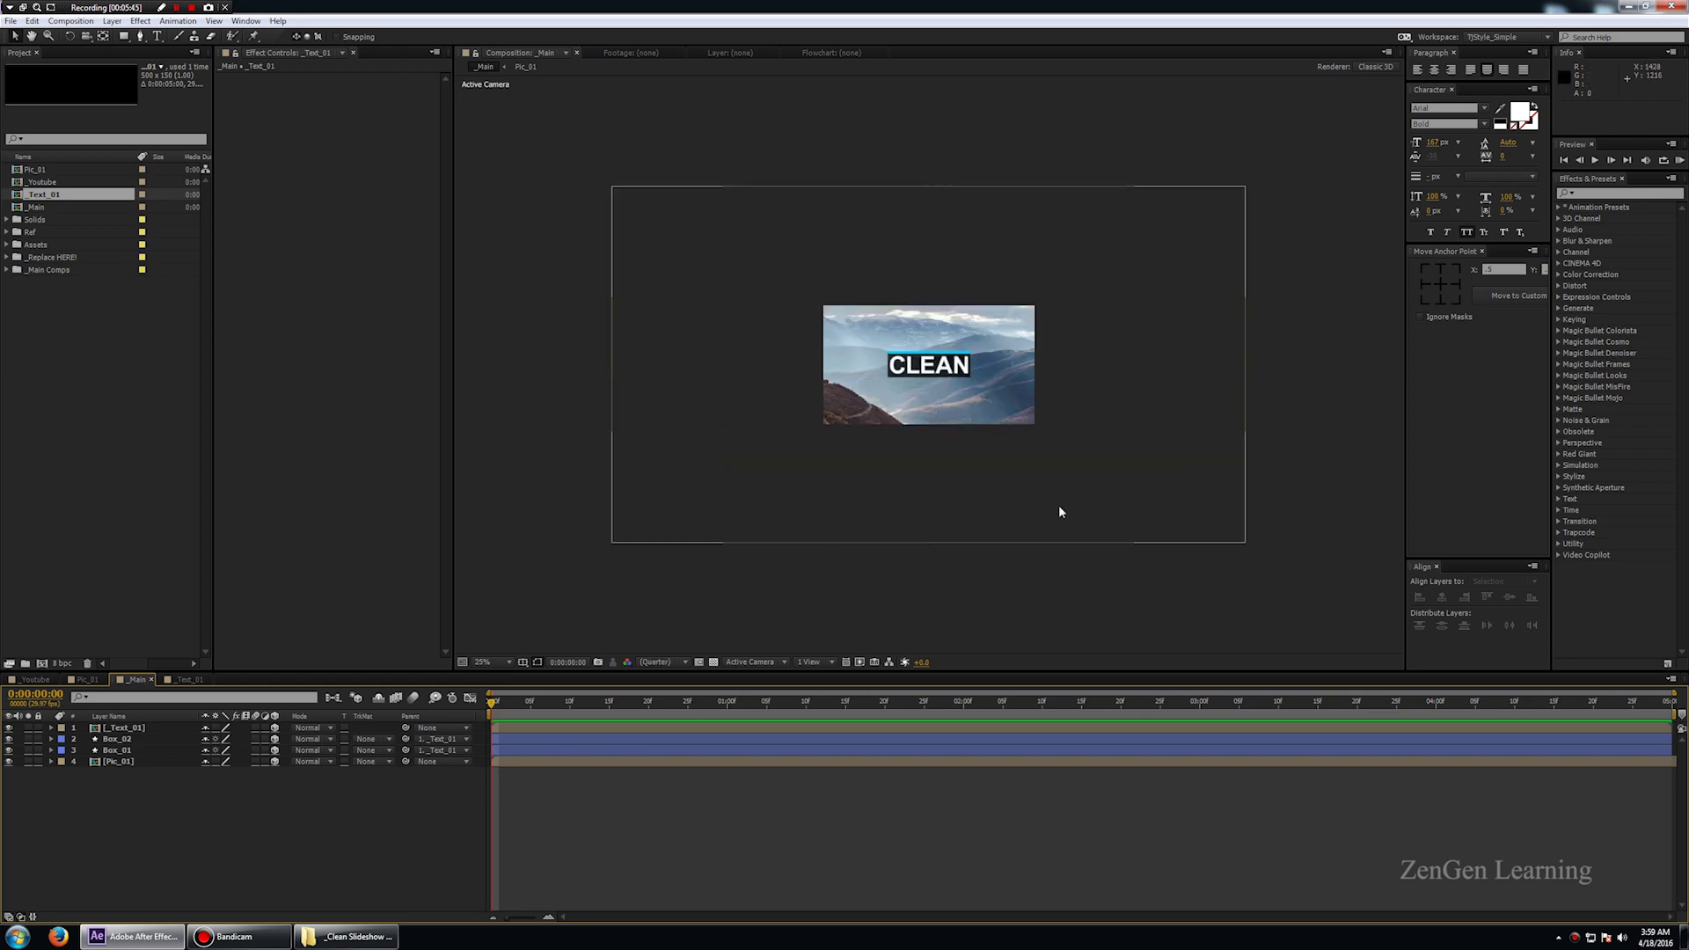
pyautogui.click(130, 761)
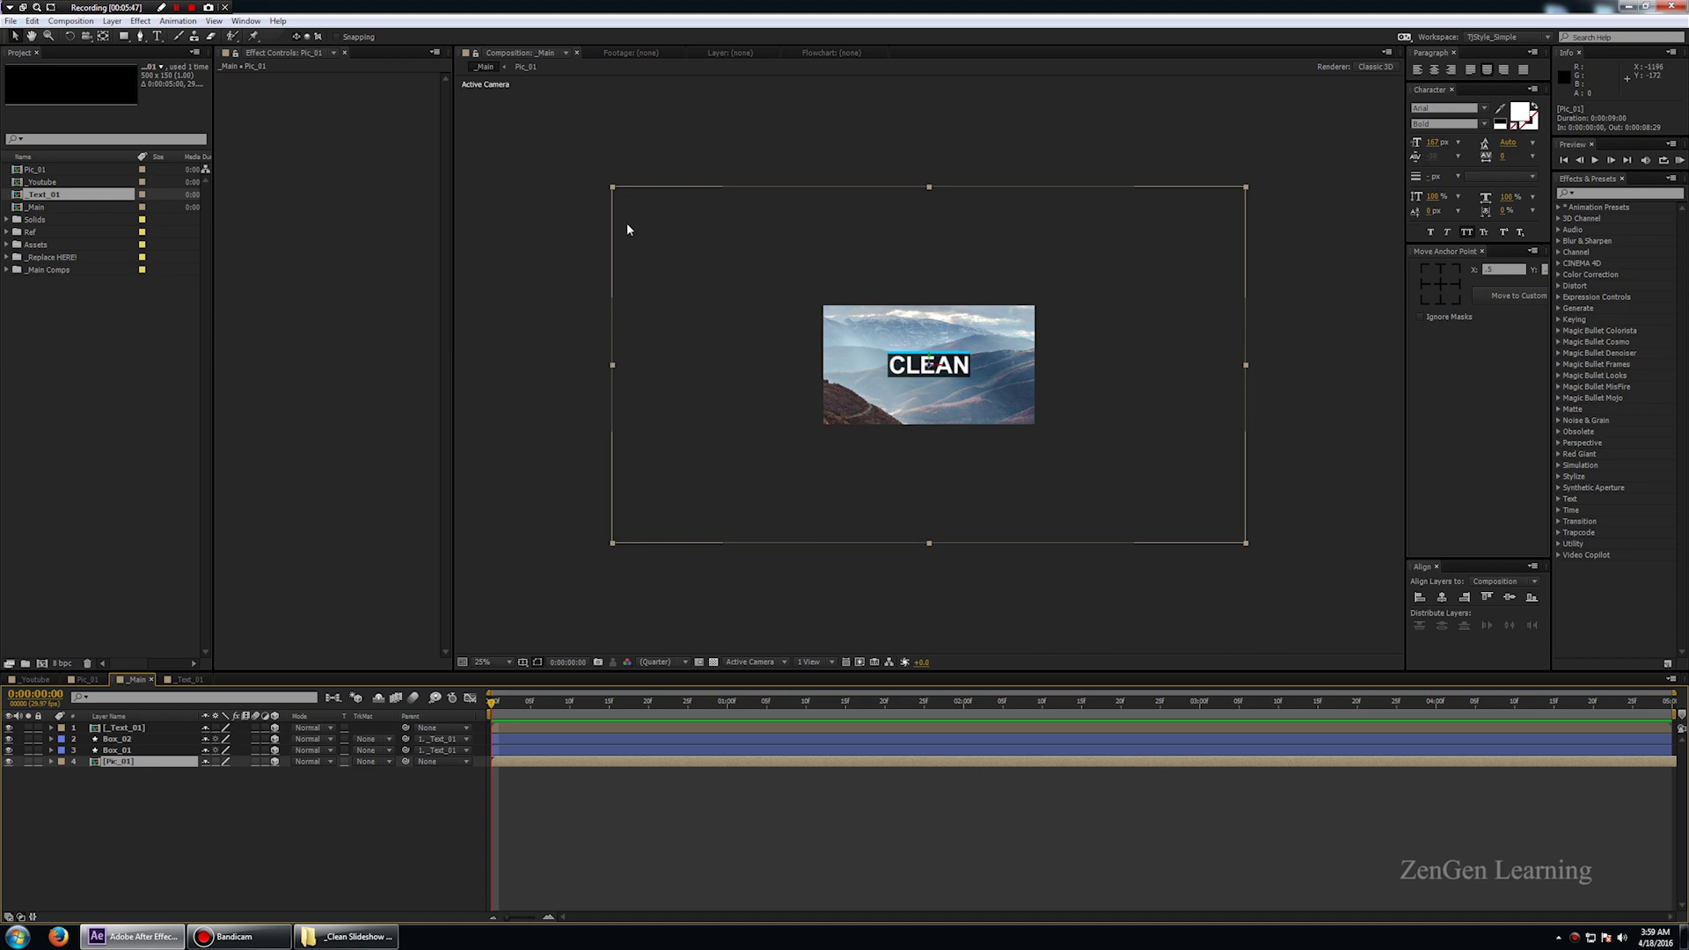
pyautogui.press('/')
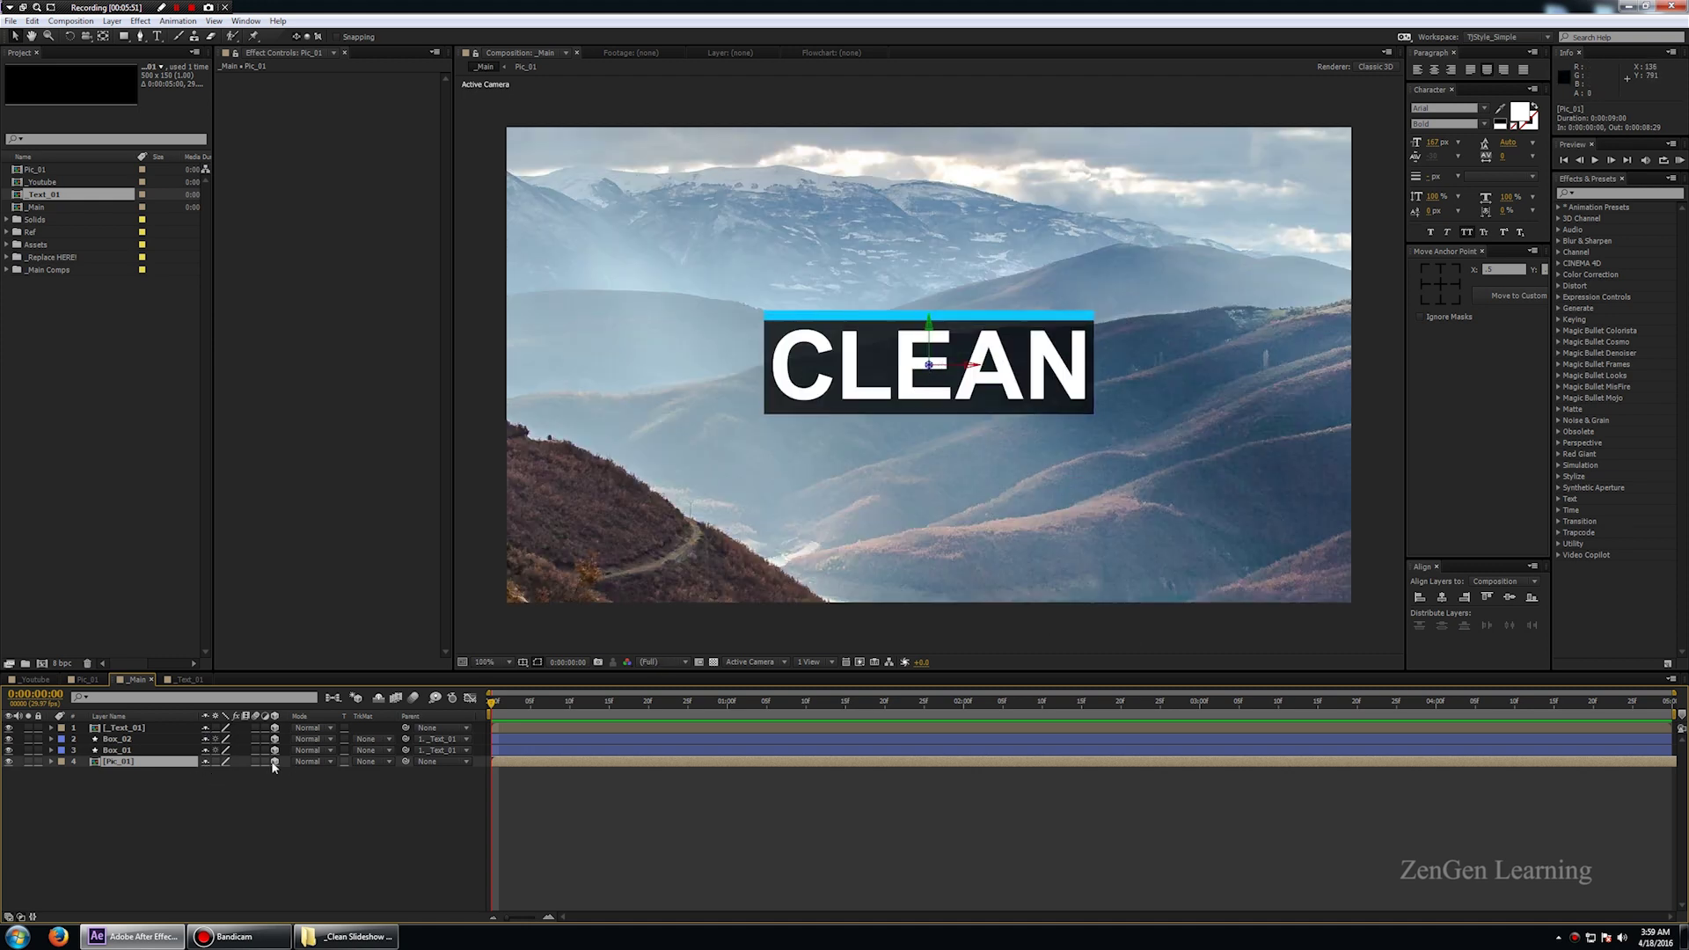
pyautogui.press('.')
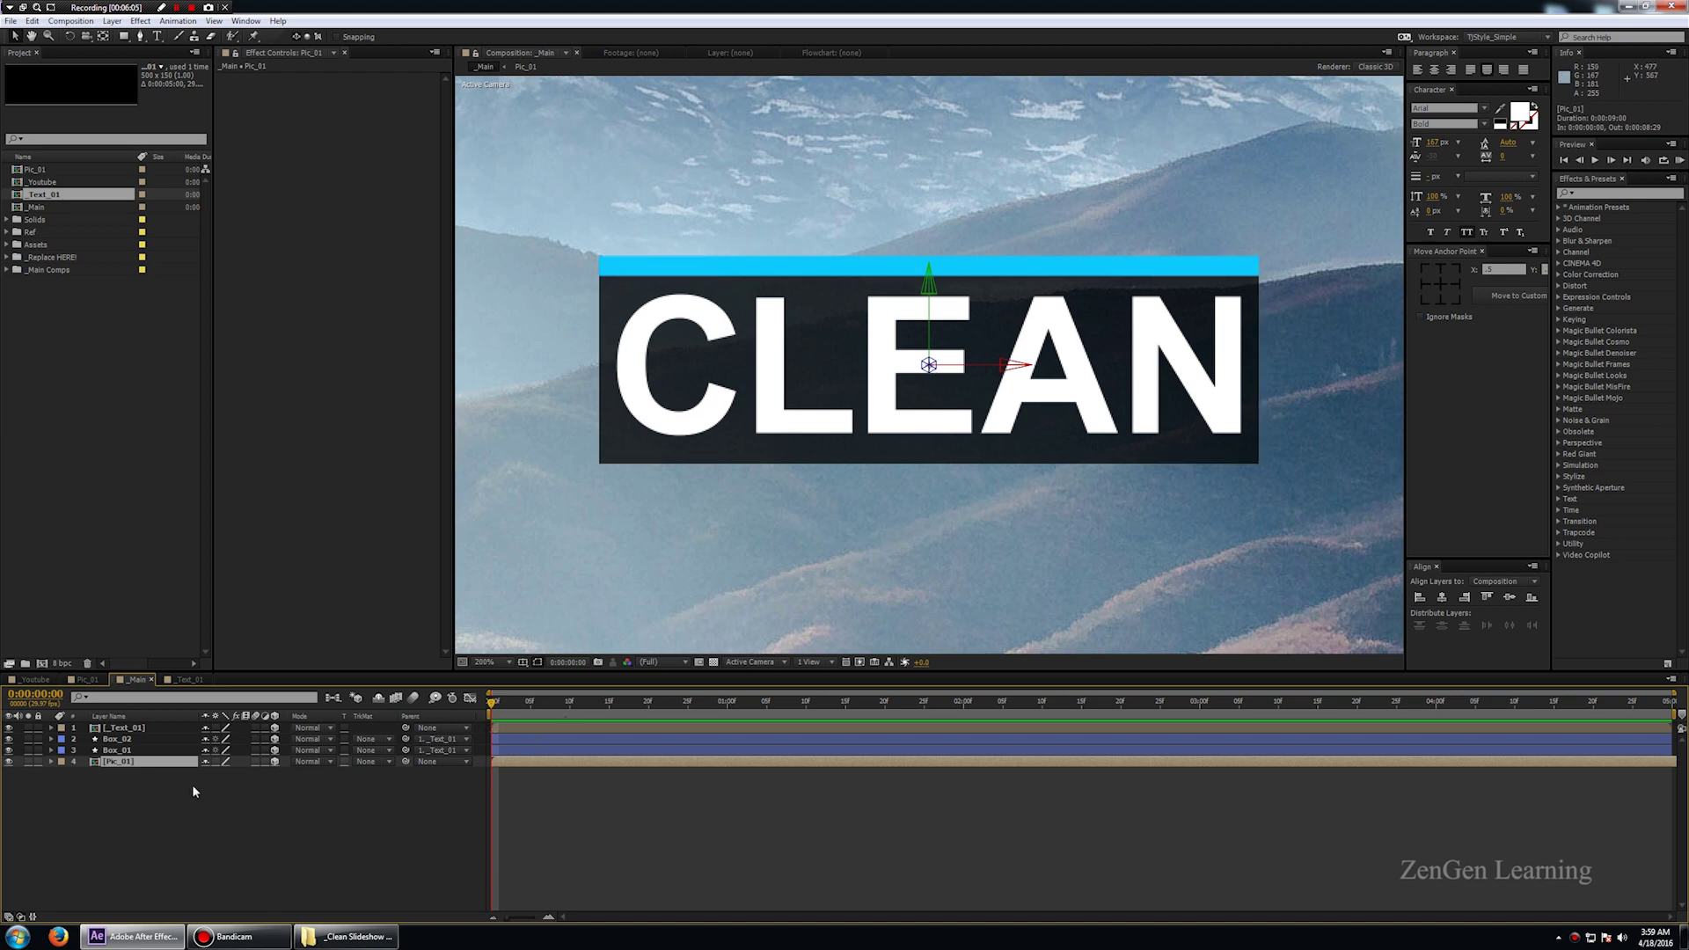
pyautogui.press('p')
pyautogui.moveTo(251, 773); pyautogui.dragTo(1100, 785)
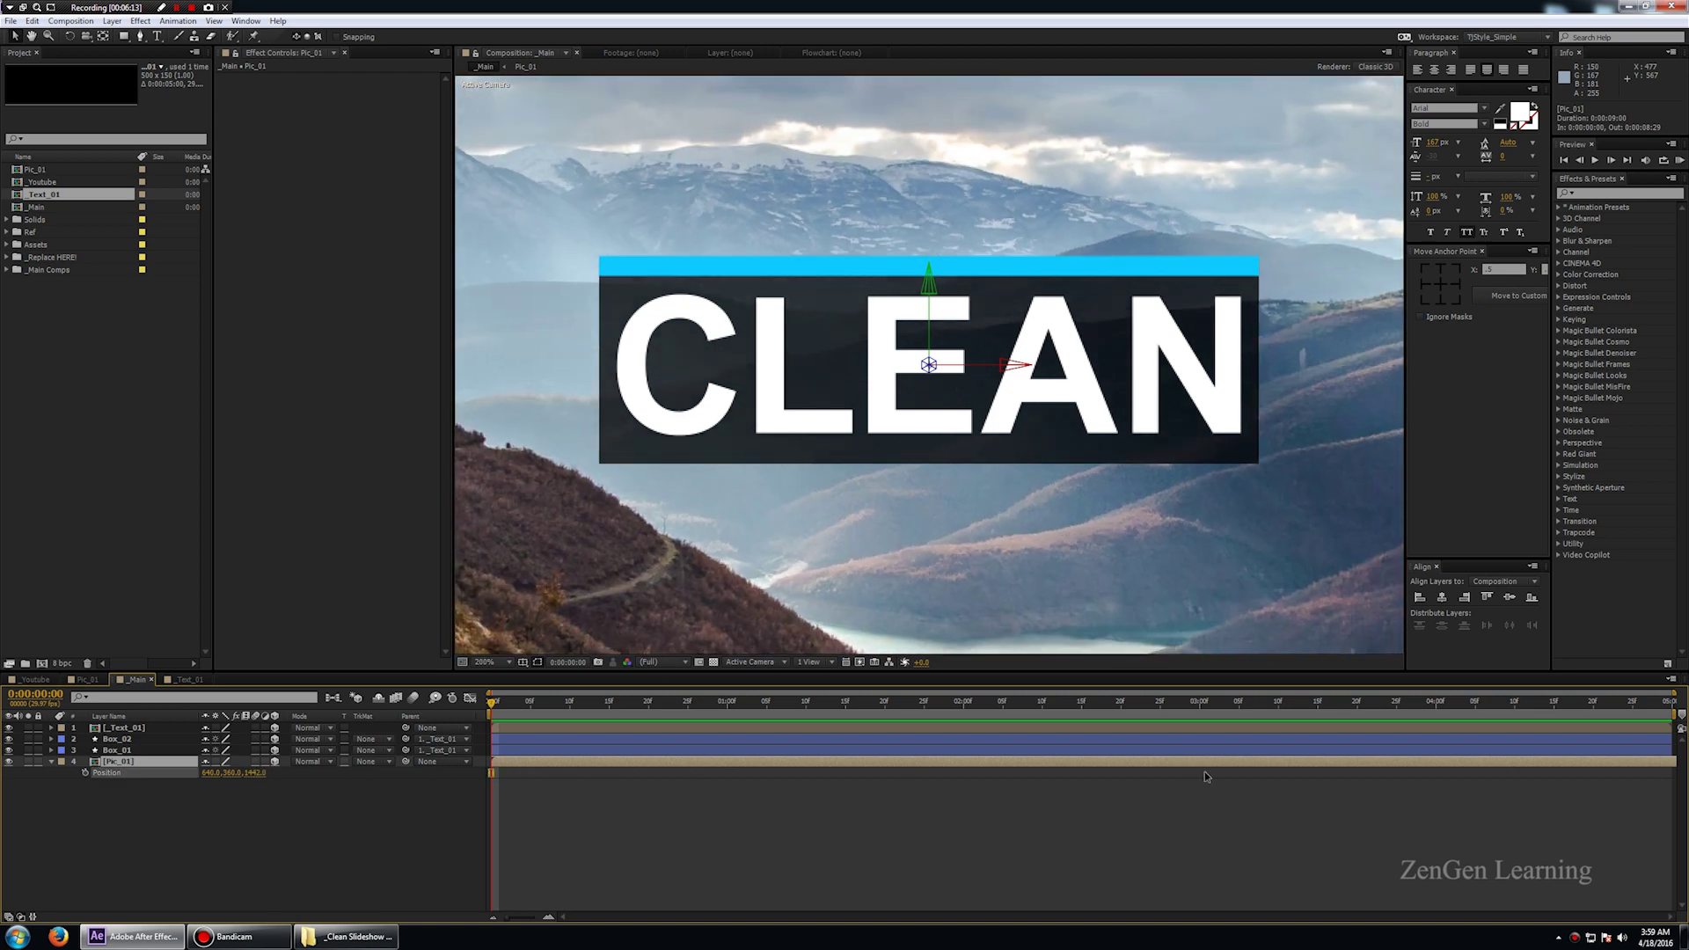
pyautogui.press(',')
pyautogui.press(',')
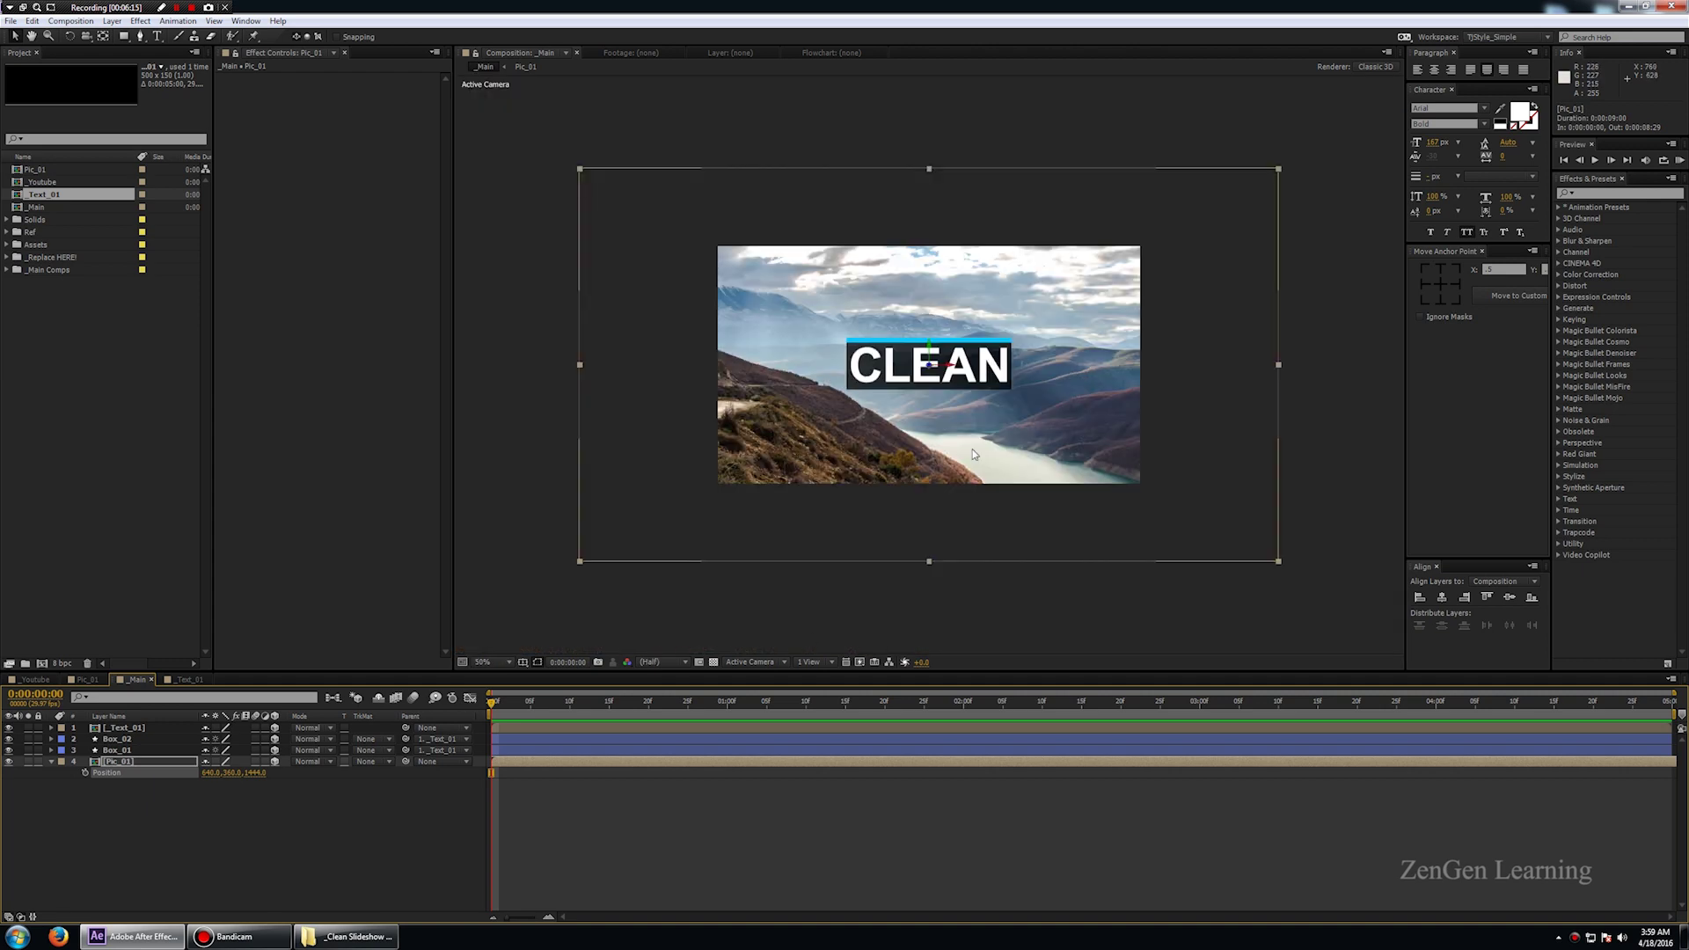
pyautogui.moveTo(257, 774); pyautogui.dragTo(792, 772)
pyautogui.press('.')
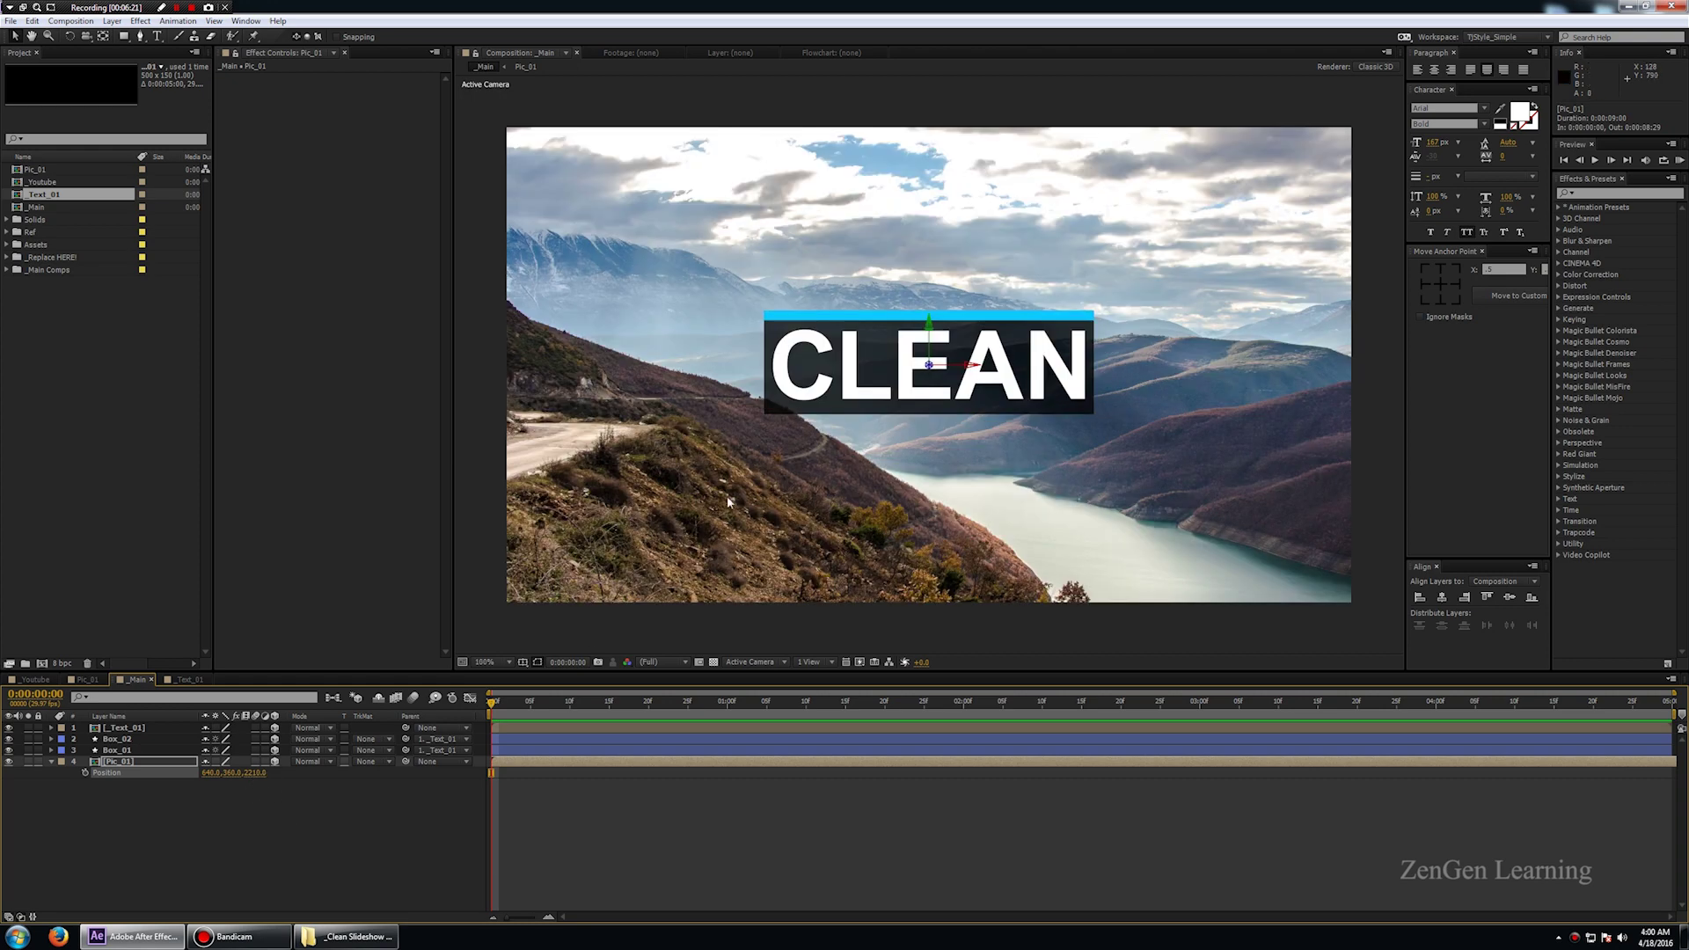
pyautogui.press(',')
pyautogui.press('.')
pyautogui.press(',')
pyautogui.moveTo(257, 773); pyautogui.dragTo(669, 792)
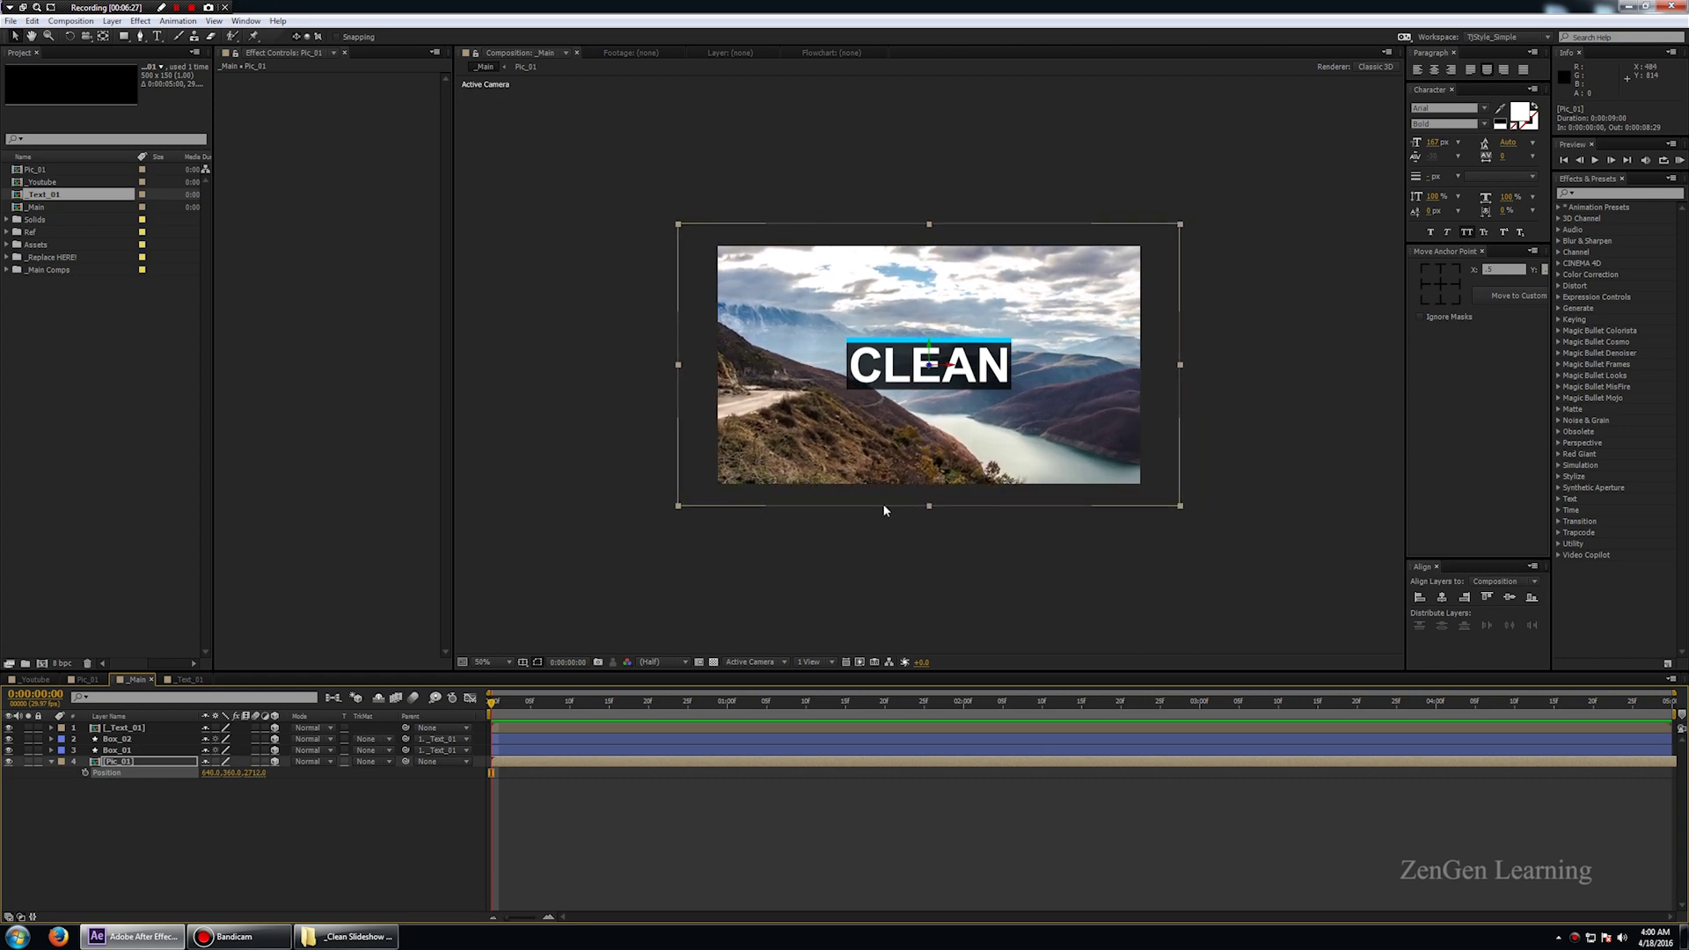
pyautogui.press('.')
pyautogui.press(',')
# - Add a camera with the default settings and turn off its depth of field
pyautogui.click(161, 835)
pyautogui.hotkey('ctrl', 'alt', 'shift', 'c')
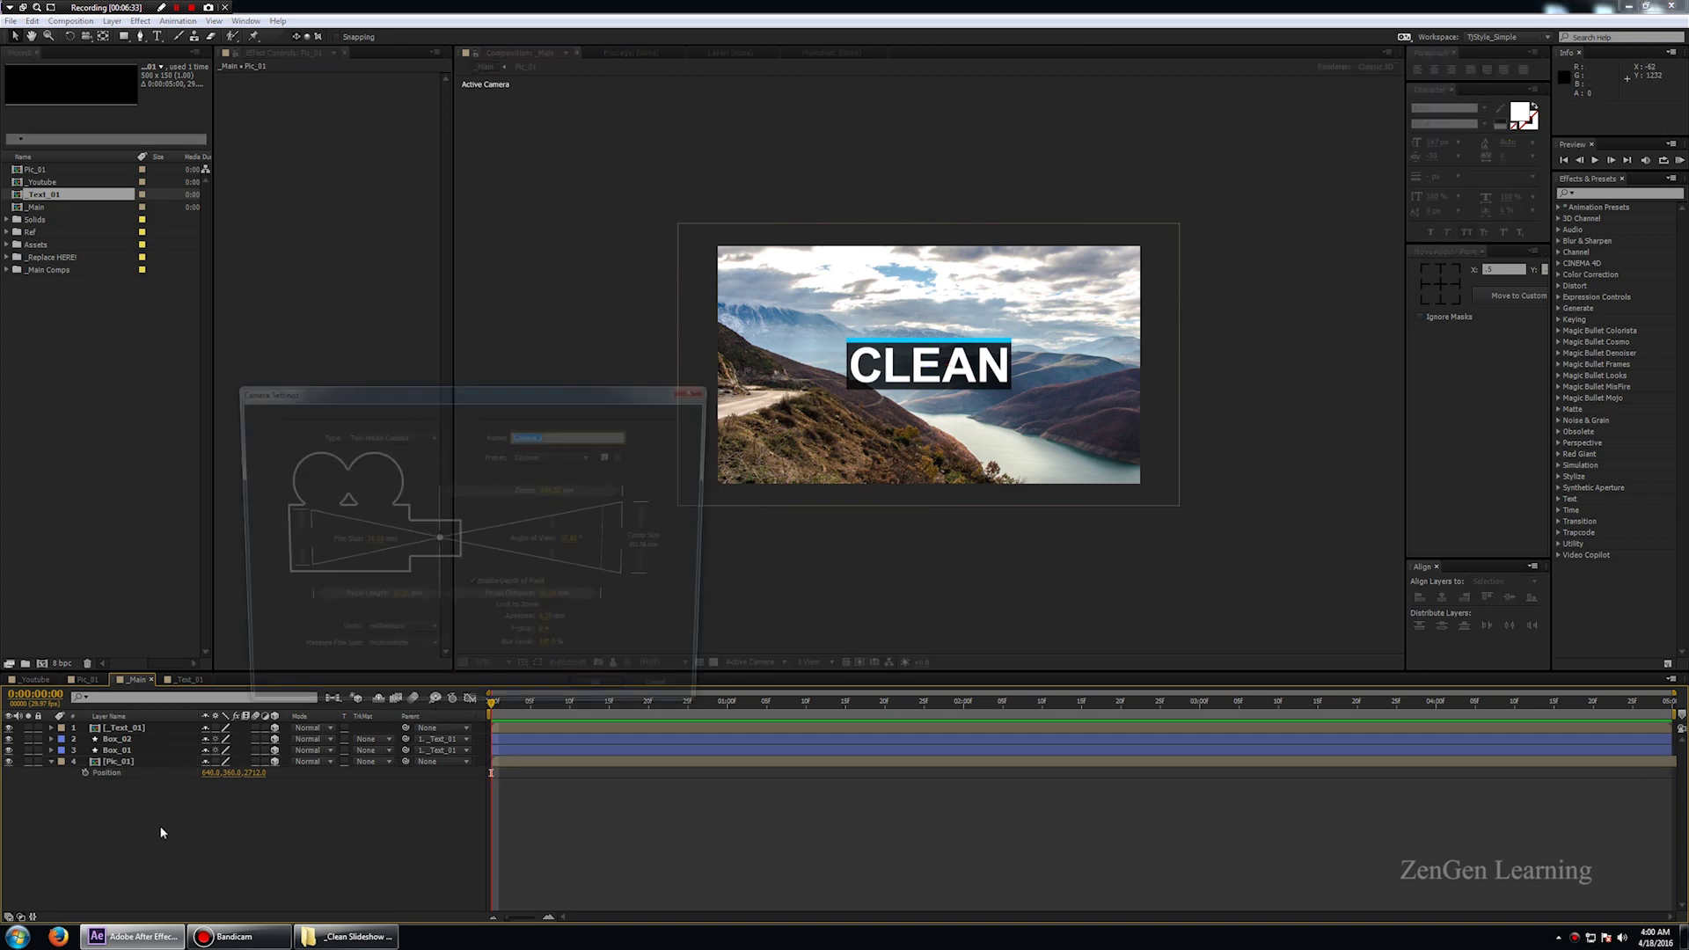
pyautogui.click(613, 699)
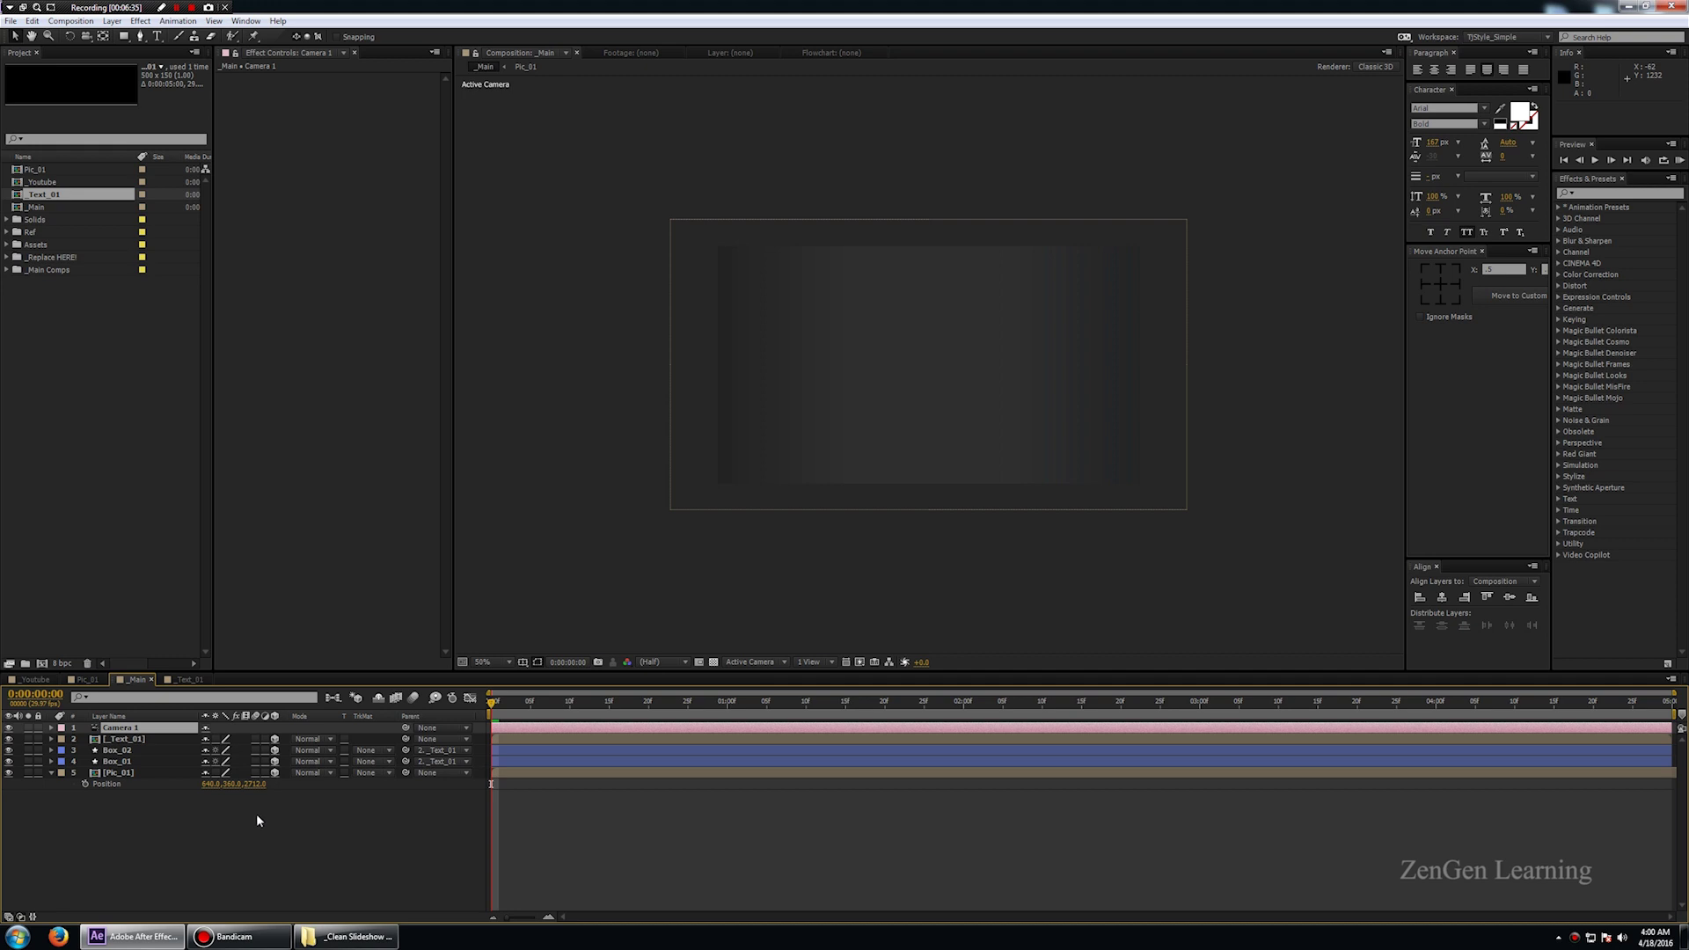
pyautogui.press('/')
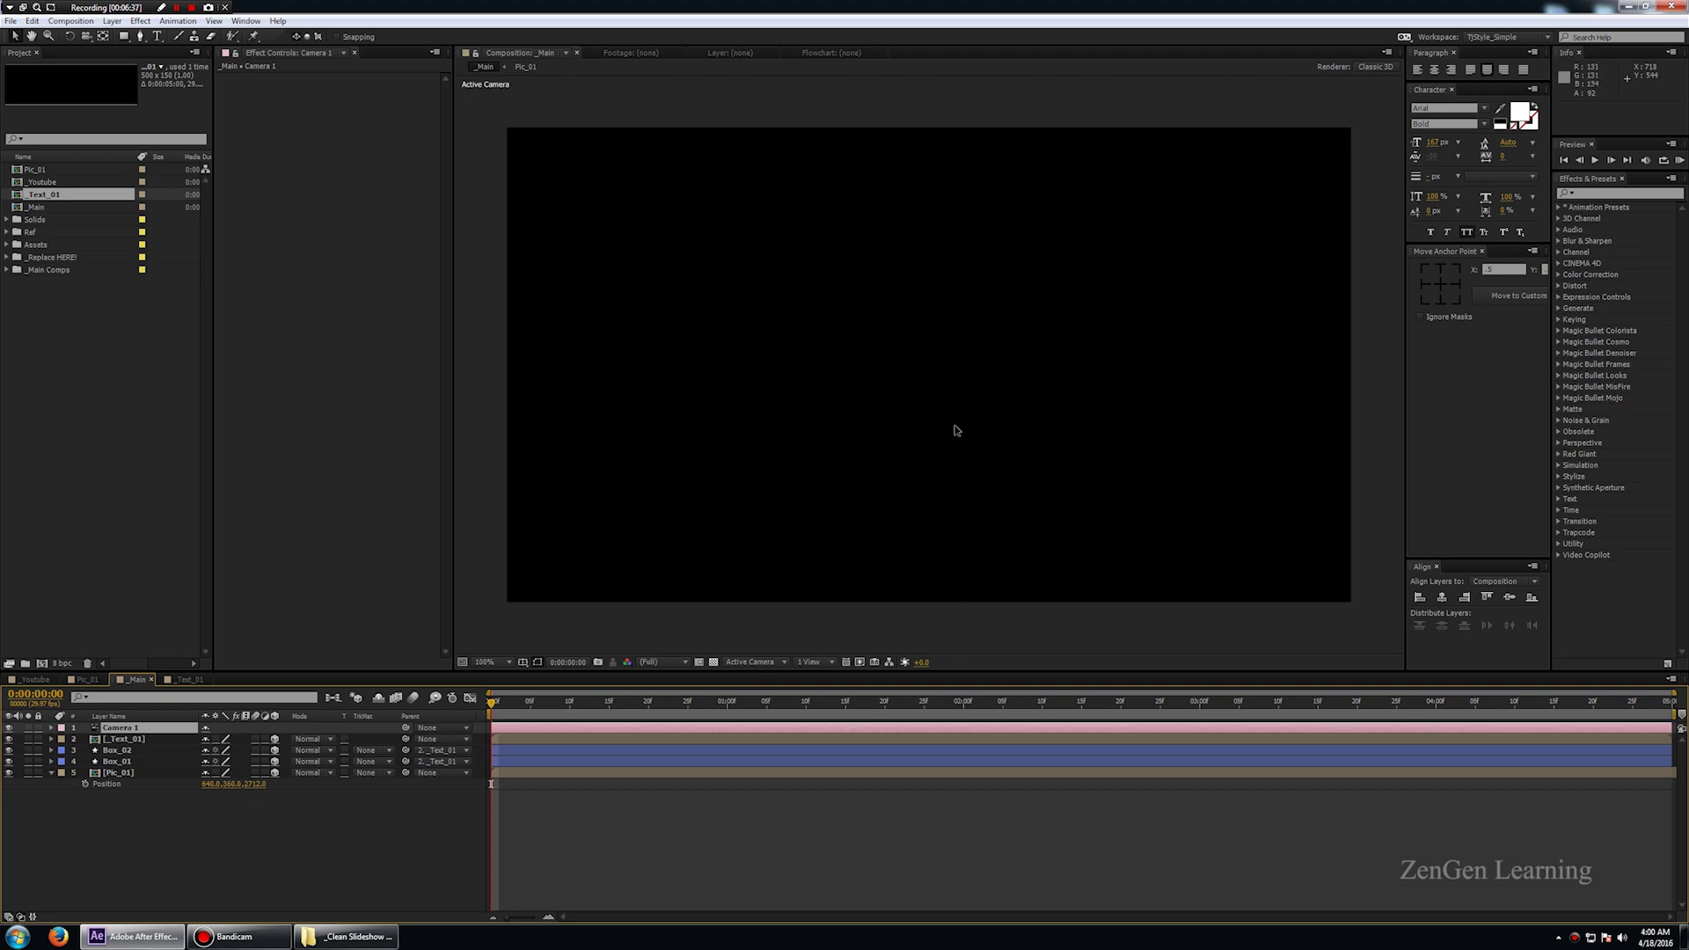
pyautogui.press('a')
pyautogui.press('a')
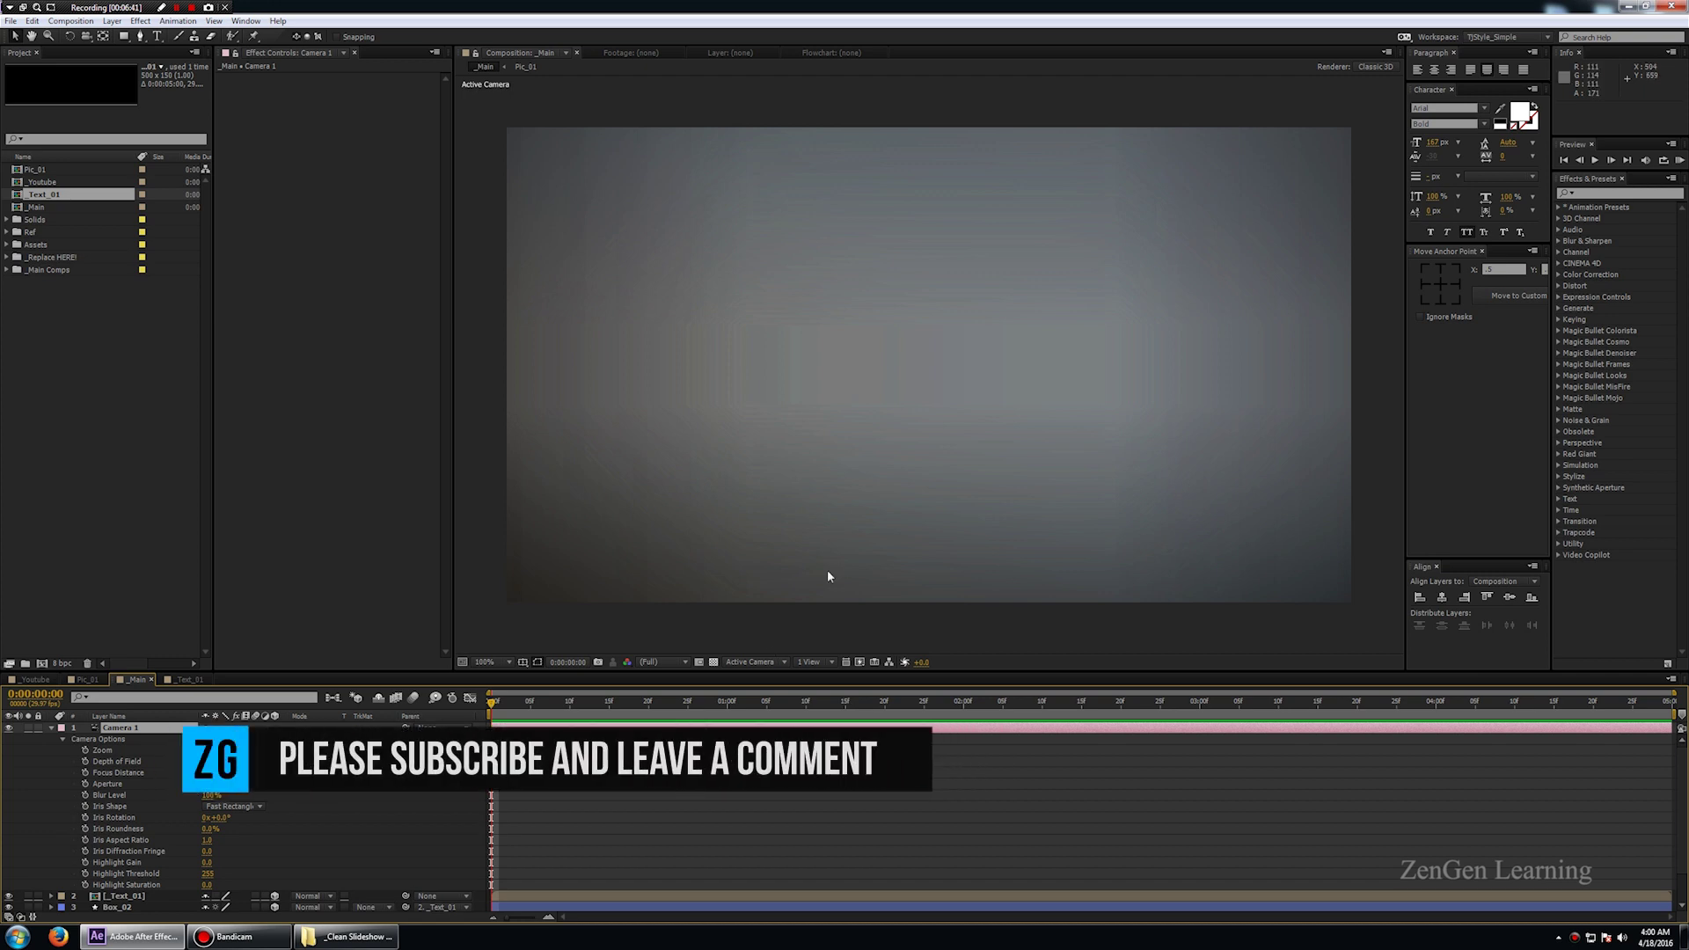
pyautogui.click(117, 761)
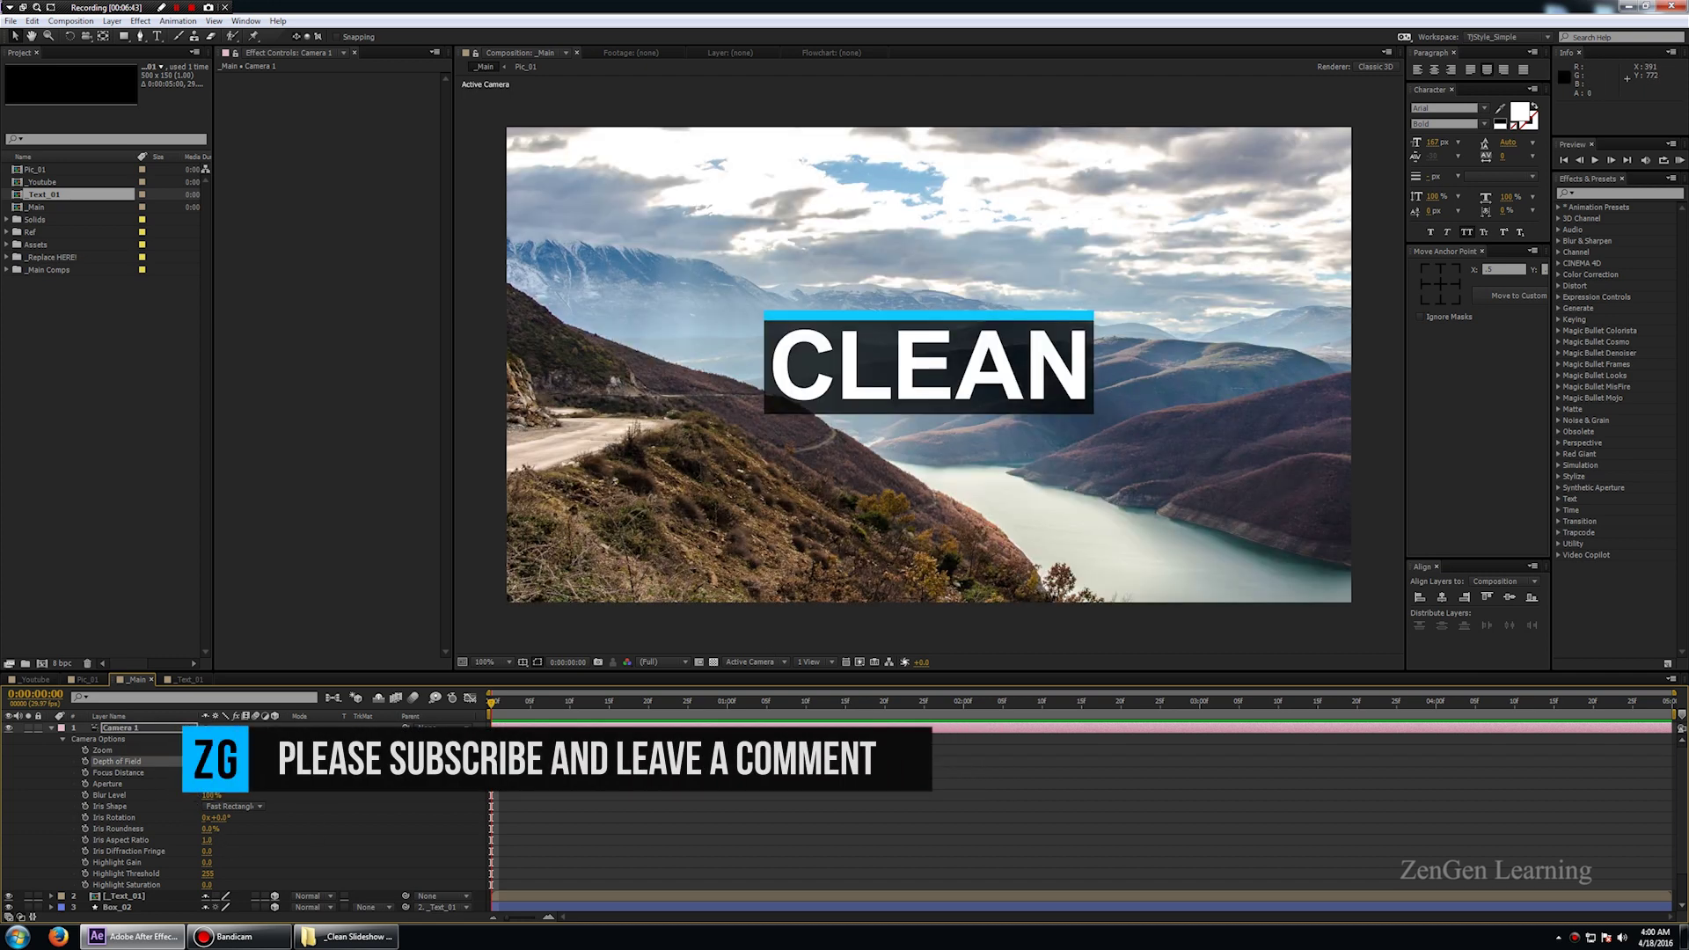
pyautogui.click(51, 728)
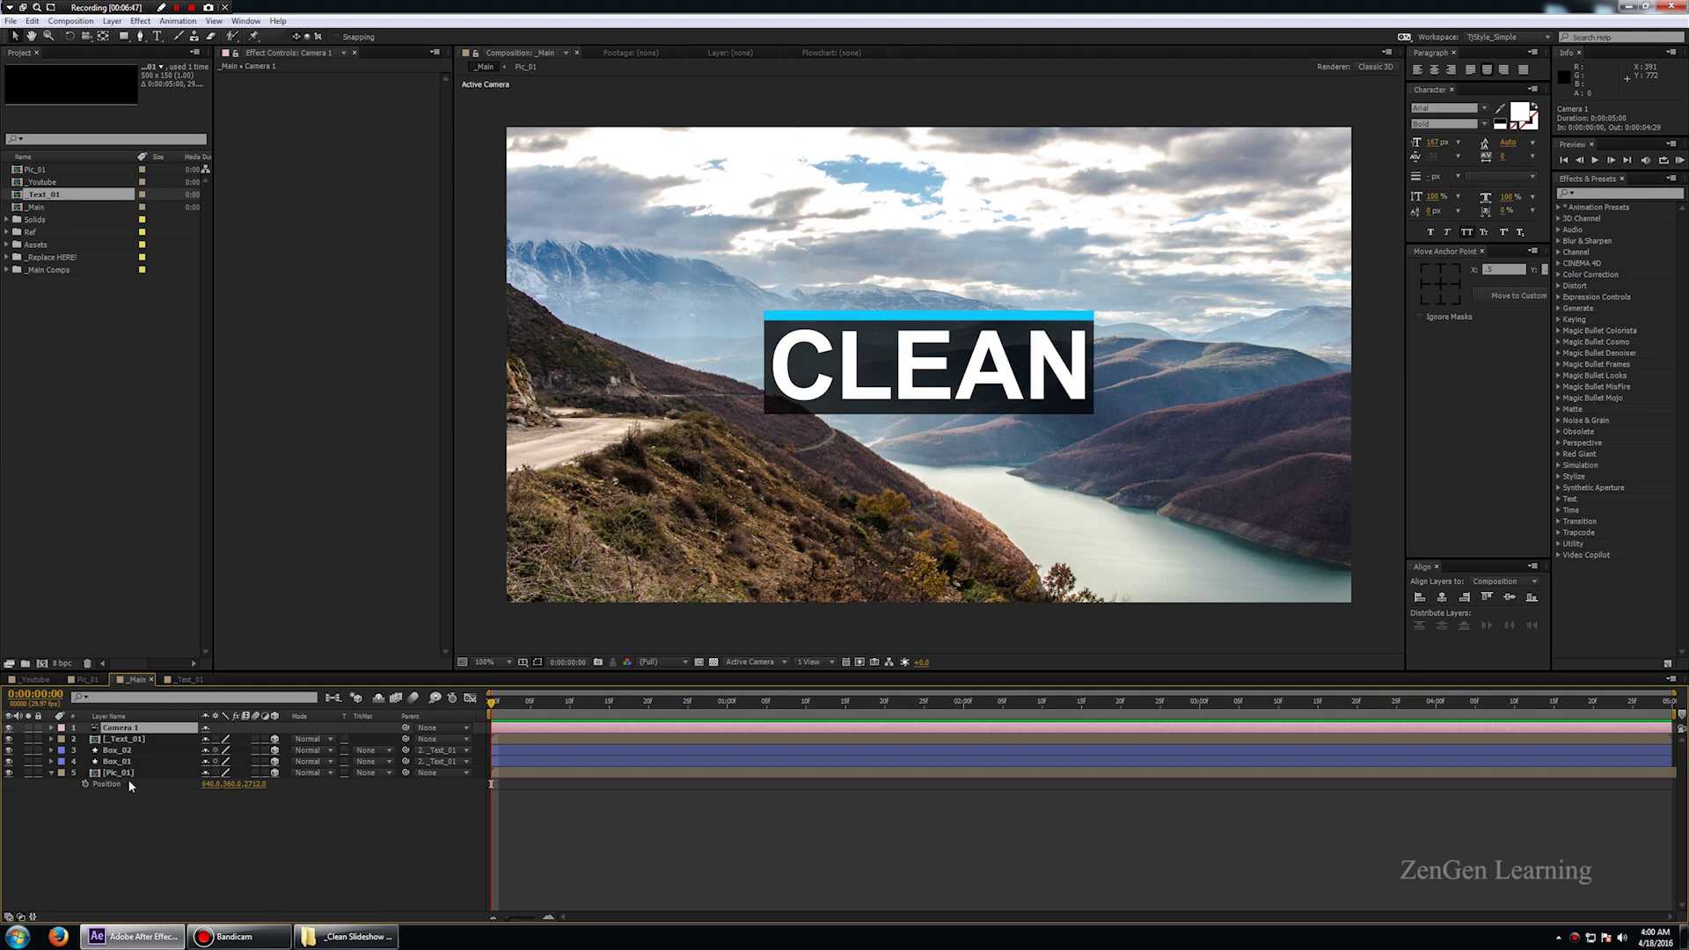
# - Add a 3D null object and rename it Camera COntroller
pyautogui.hotkey('ctrl', 'alt', 'shift', 'y')
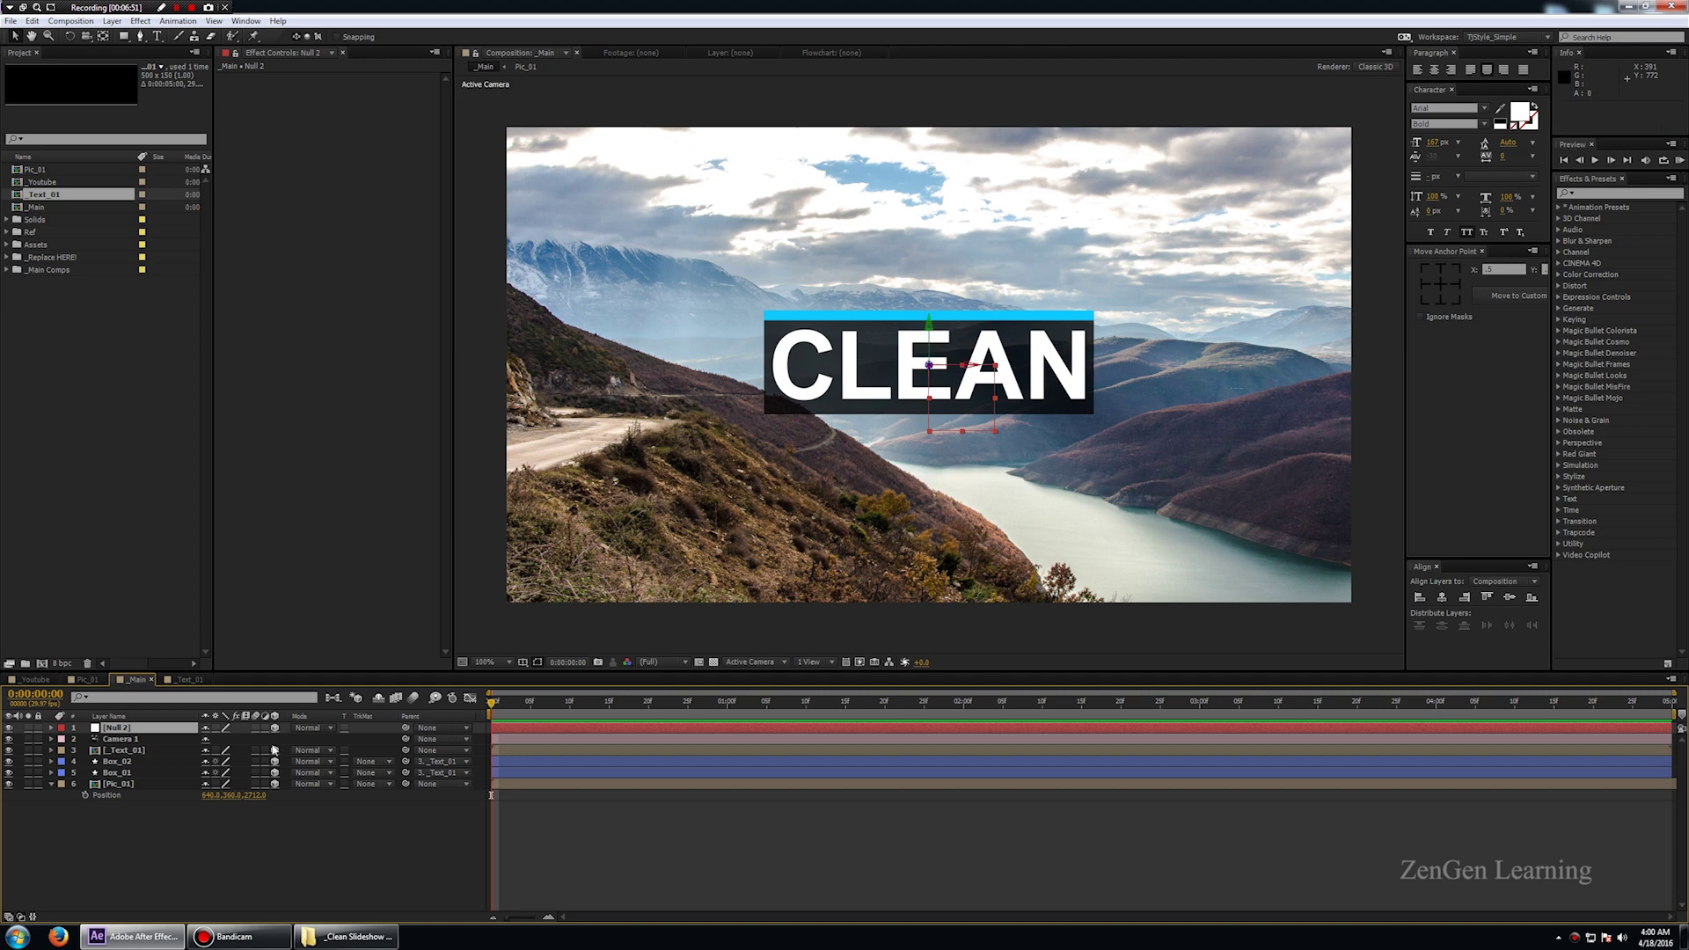
pyautogui.rightClick(166, 727)
pyautogui.click(172, 717)
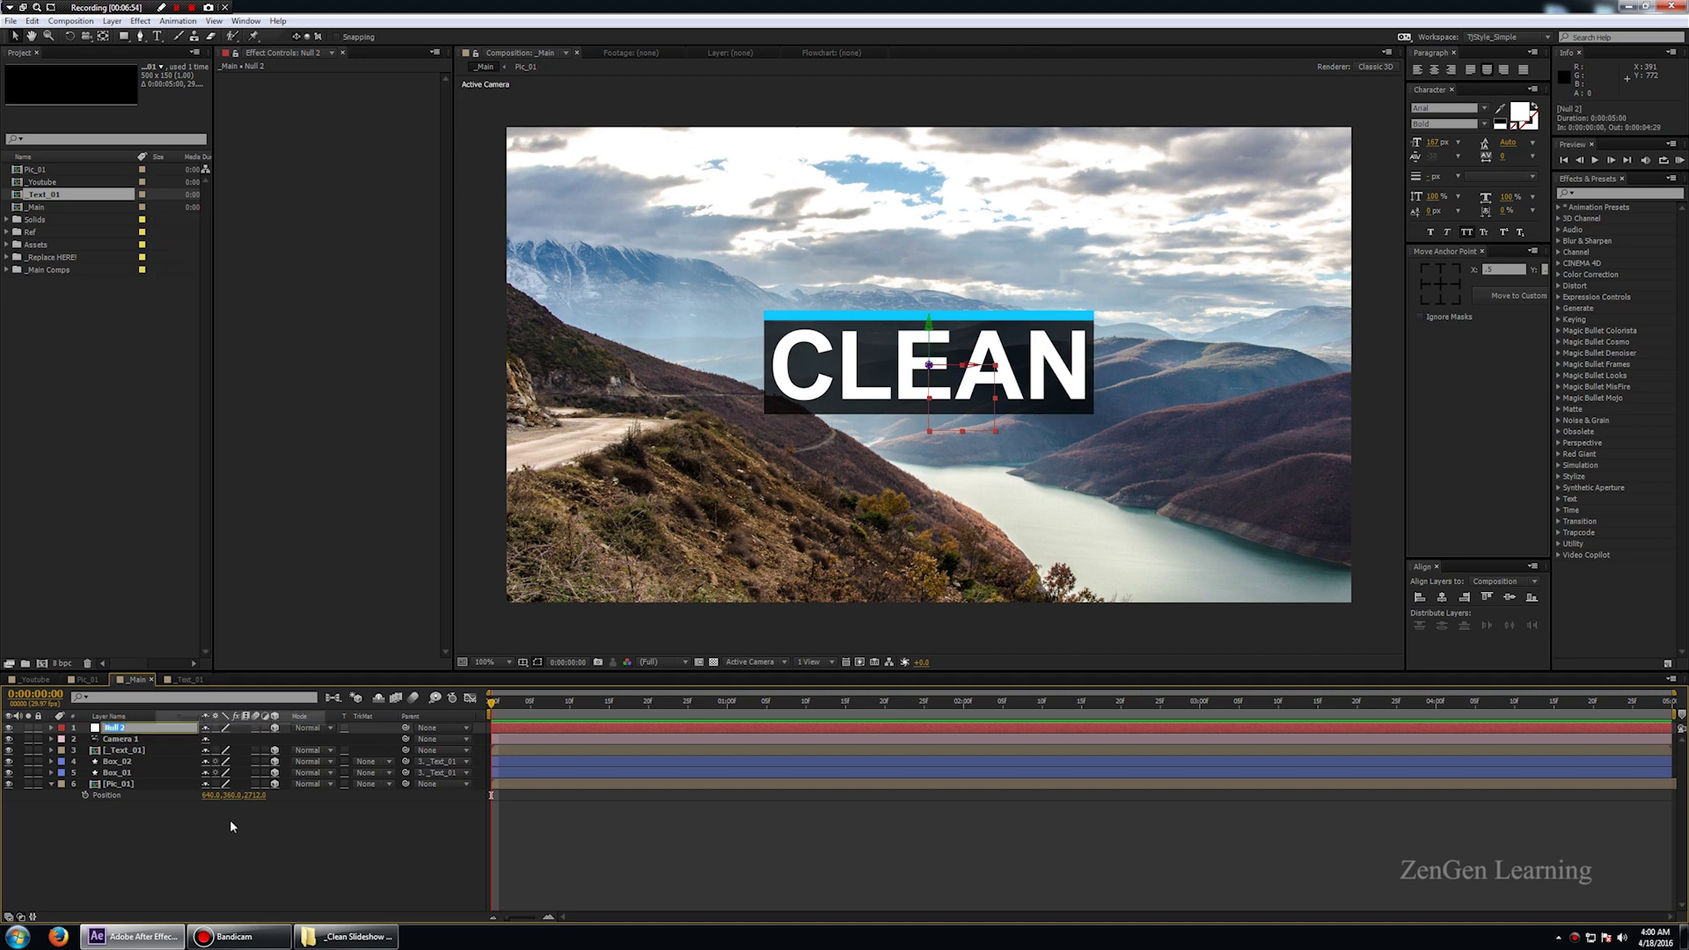
pyautogui.write('Camera COntroller')
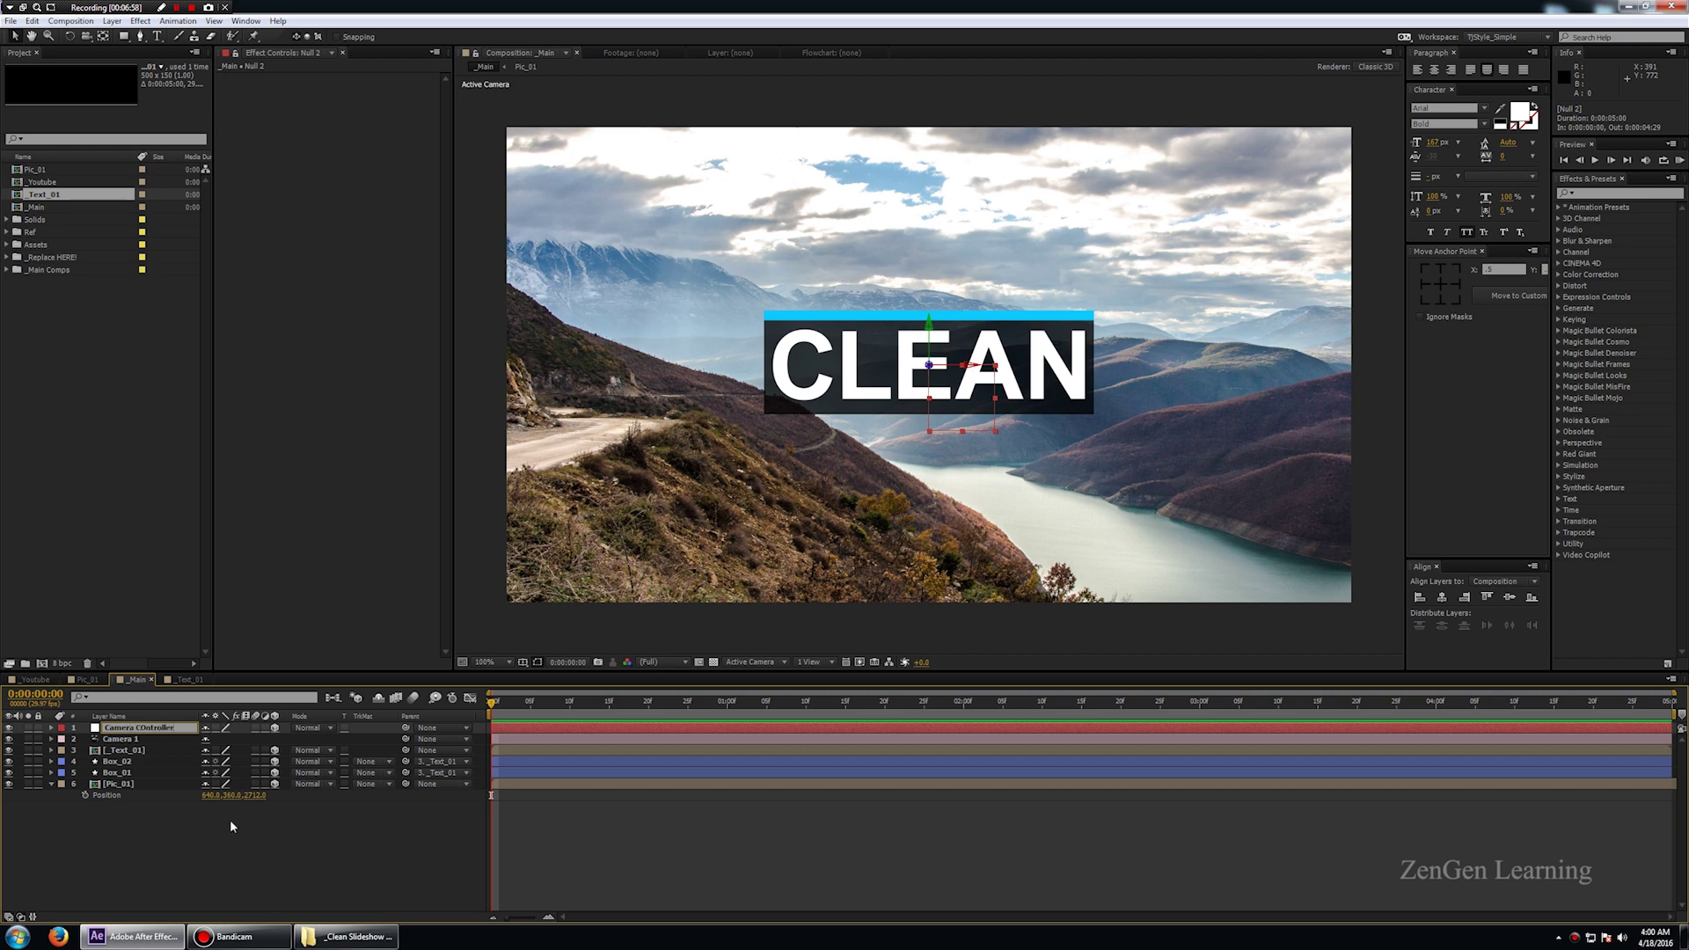
pyautogui.press('Return')
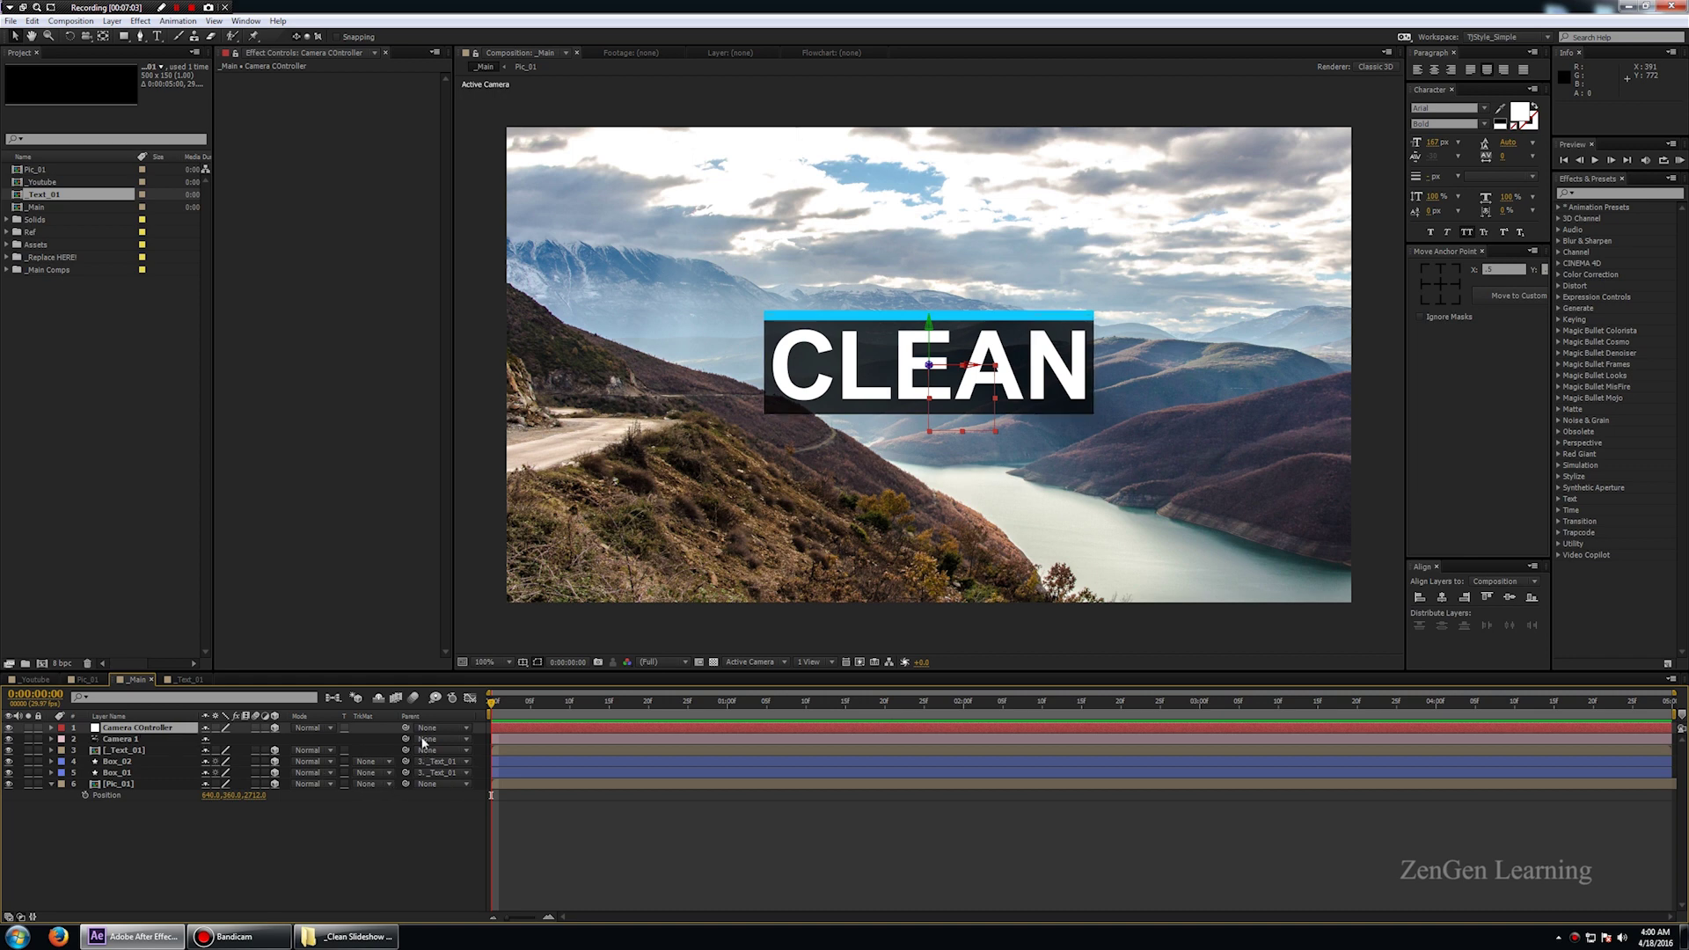
# - Parent Camera 1 to the Camera COntroller null and show the null's Position property
pyautogui.click(115, 739)
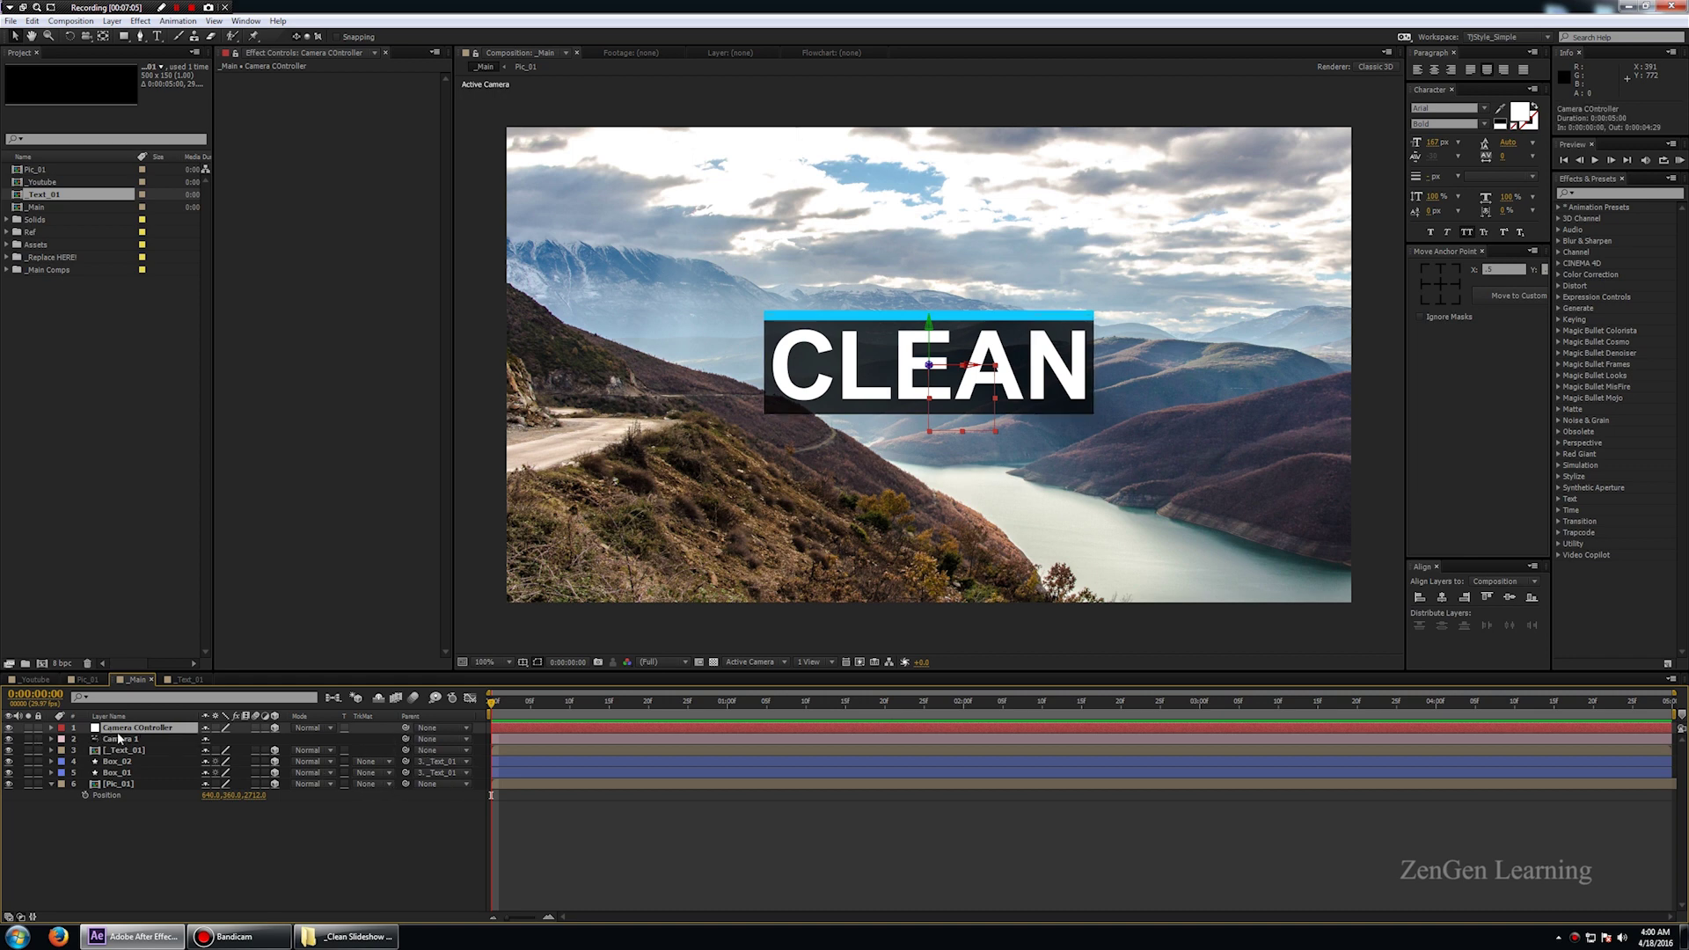
pyautogui.moveTo(406, 740); pyautogui.dragTo(147, 730)
pyautogui.press('p')
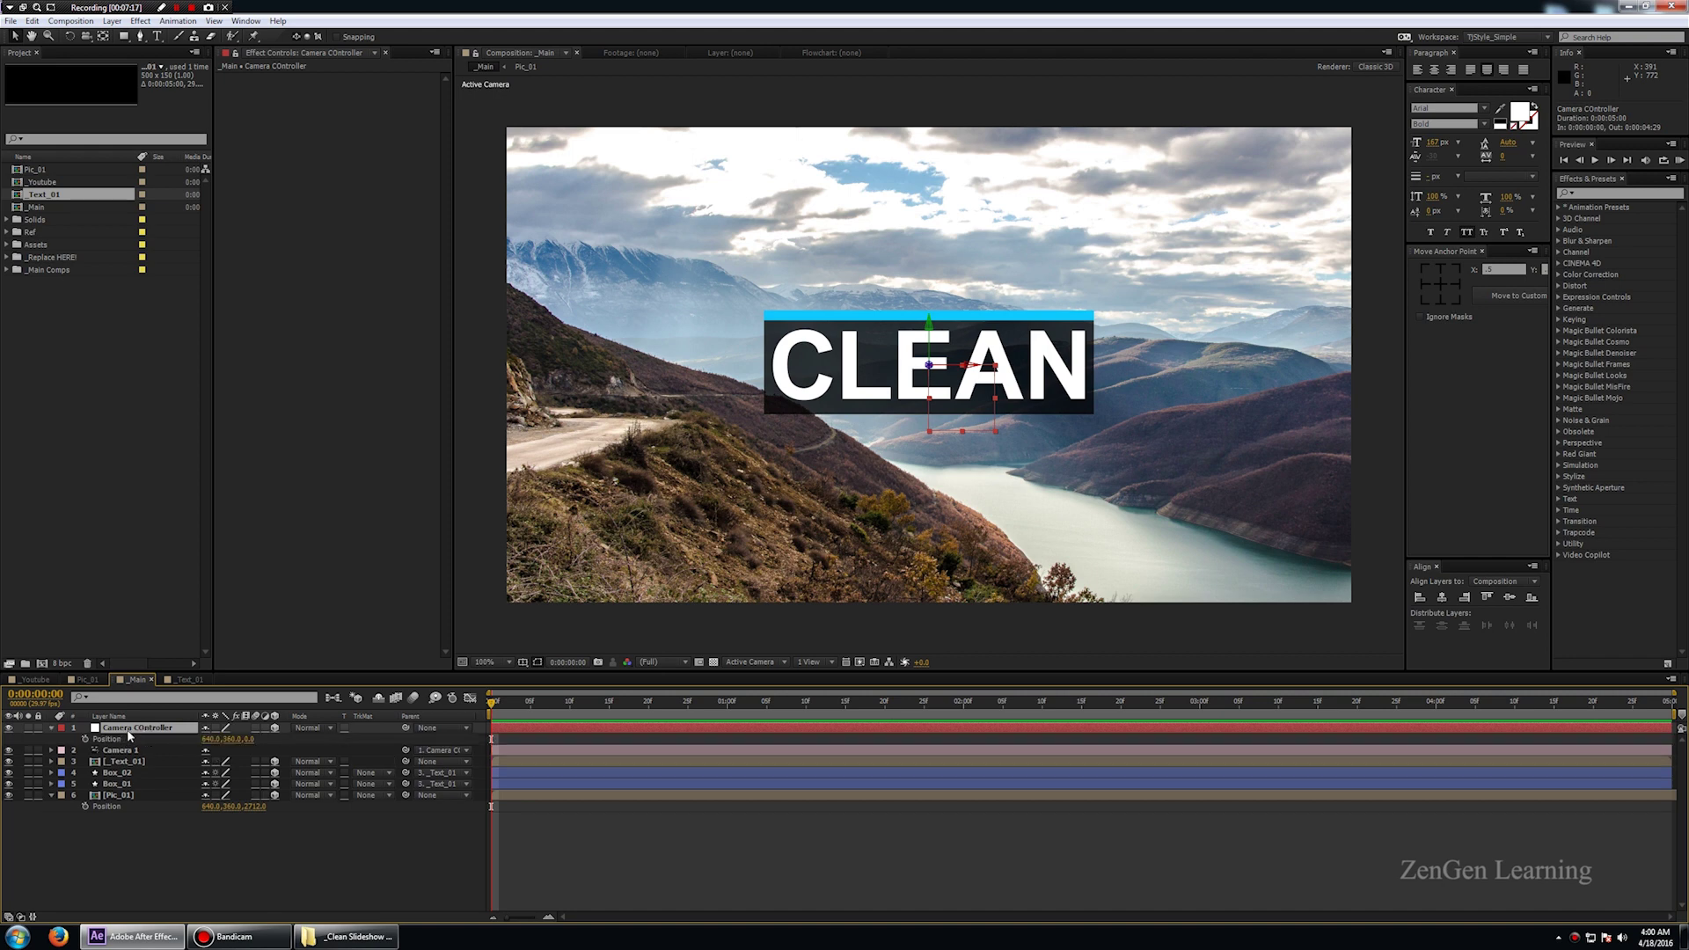
# - Test the parallax by shifting the Camera COntroller null sideways along X, and undo the shifts
pyautogui.moveTo(213, 739); pyautogui.dragTo(18, 753)
pyautogui.press(',')
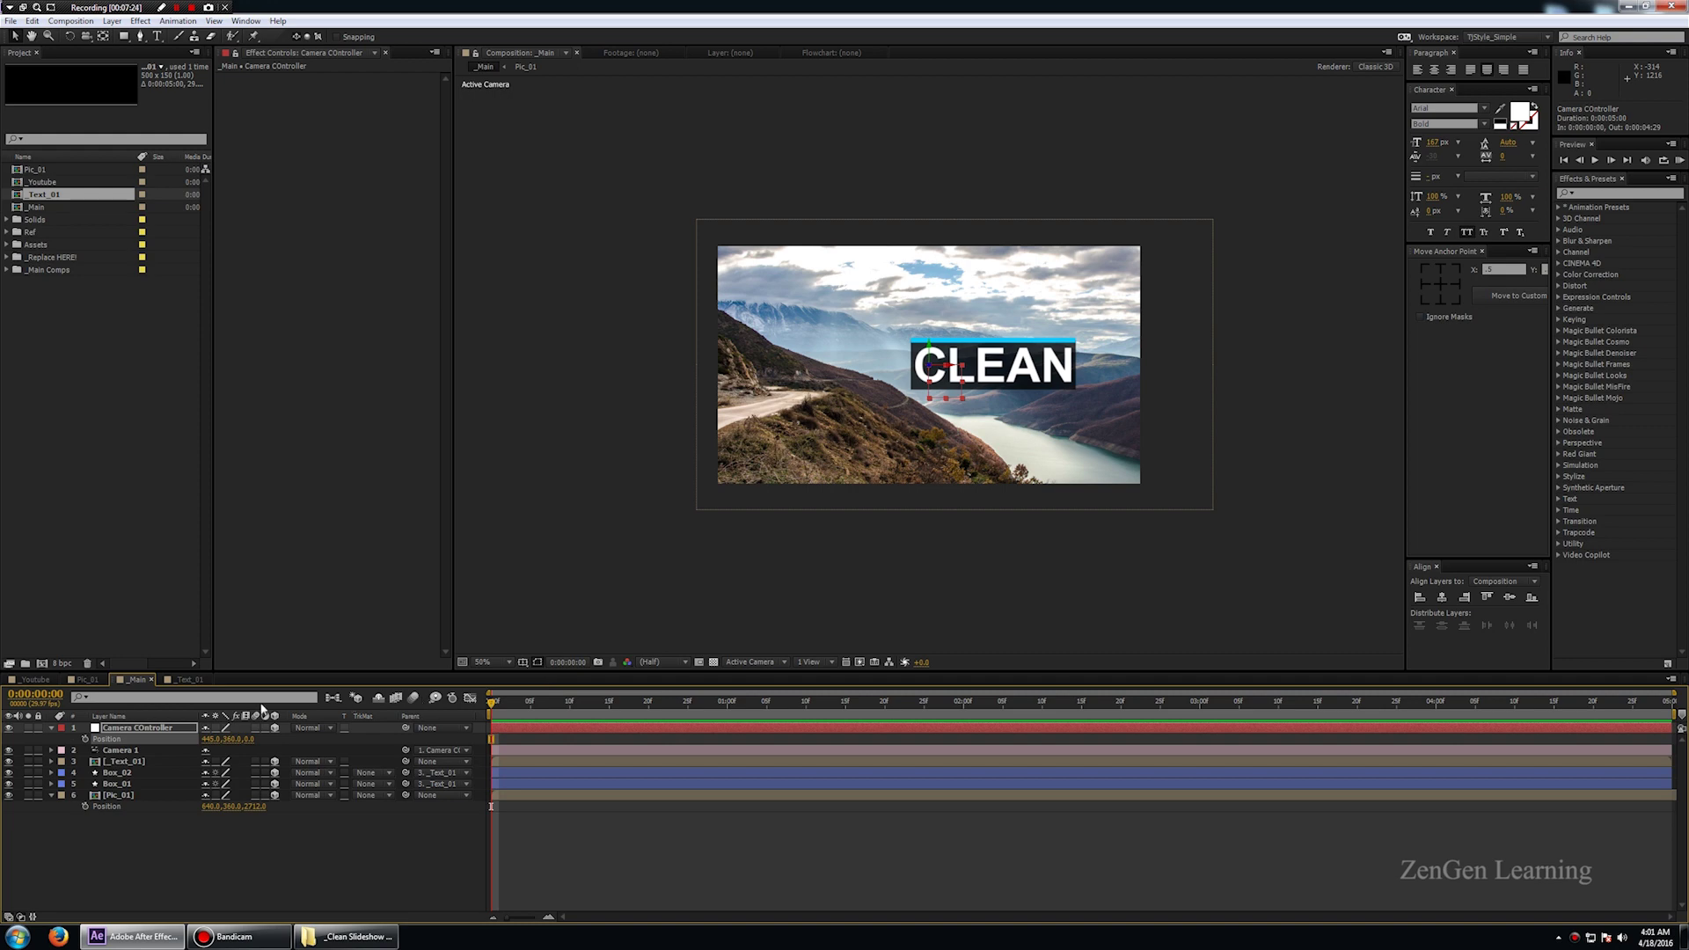
pyautogui.moveTo(209, 739); pyautogui.dragTo(123, 741)
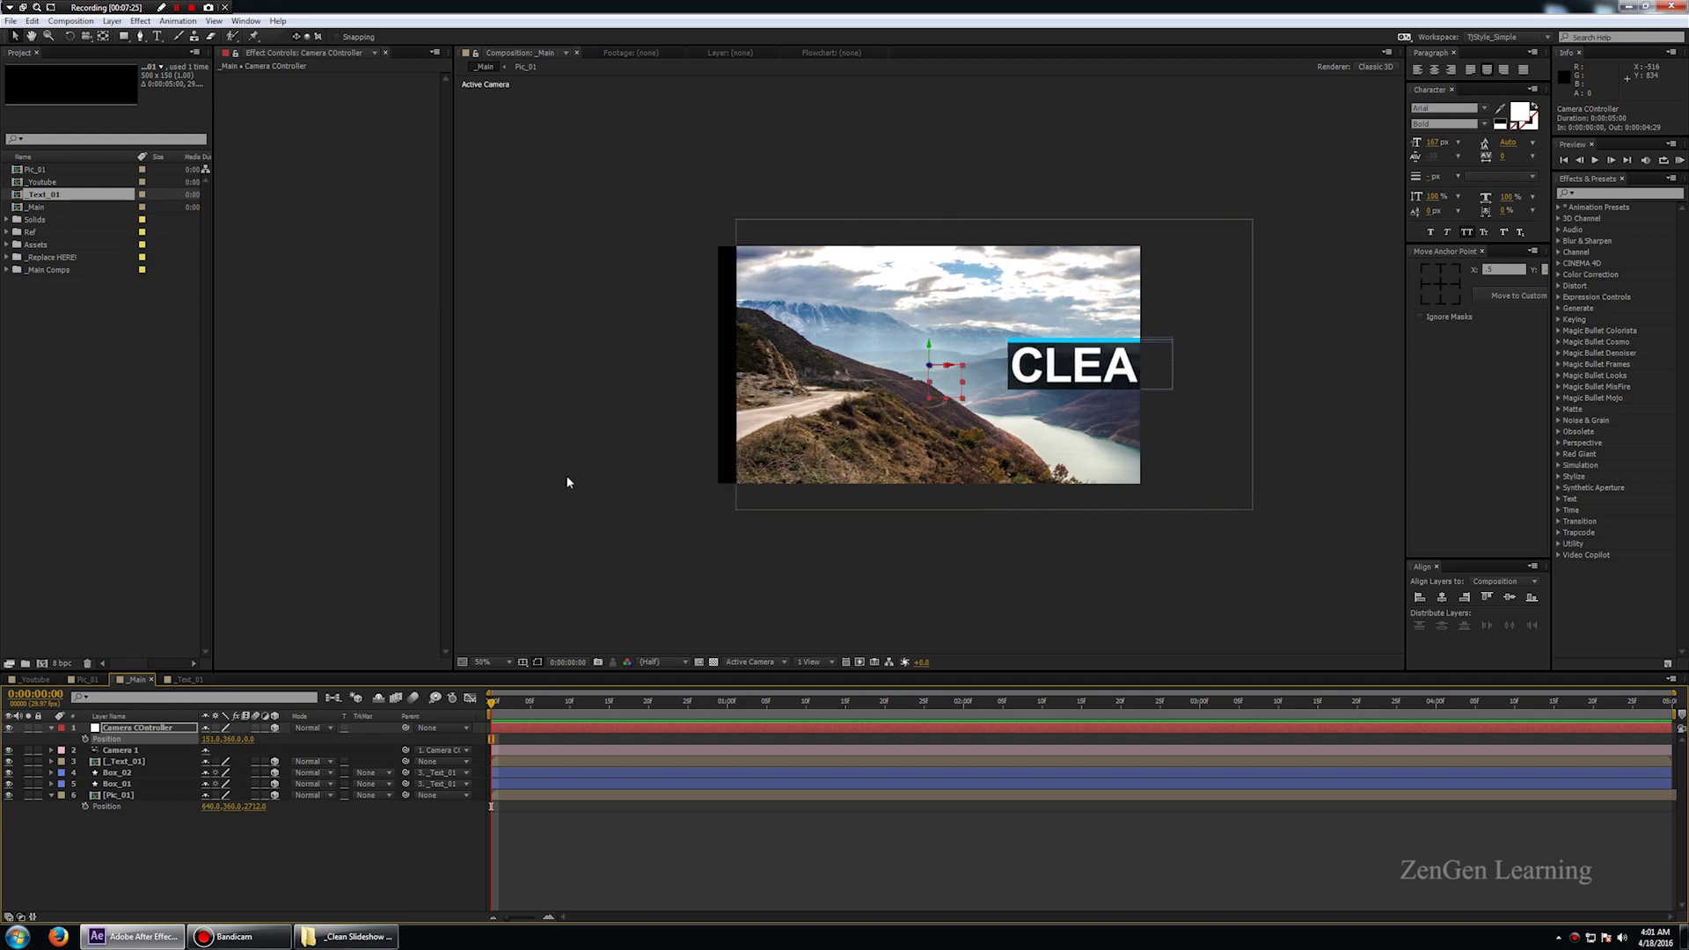
pyautogui.press('.')
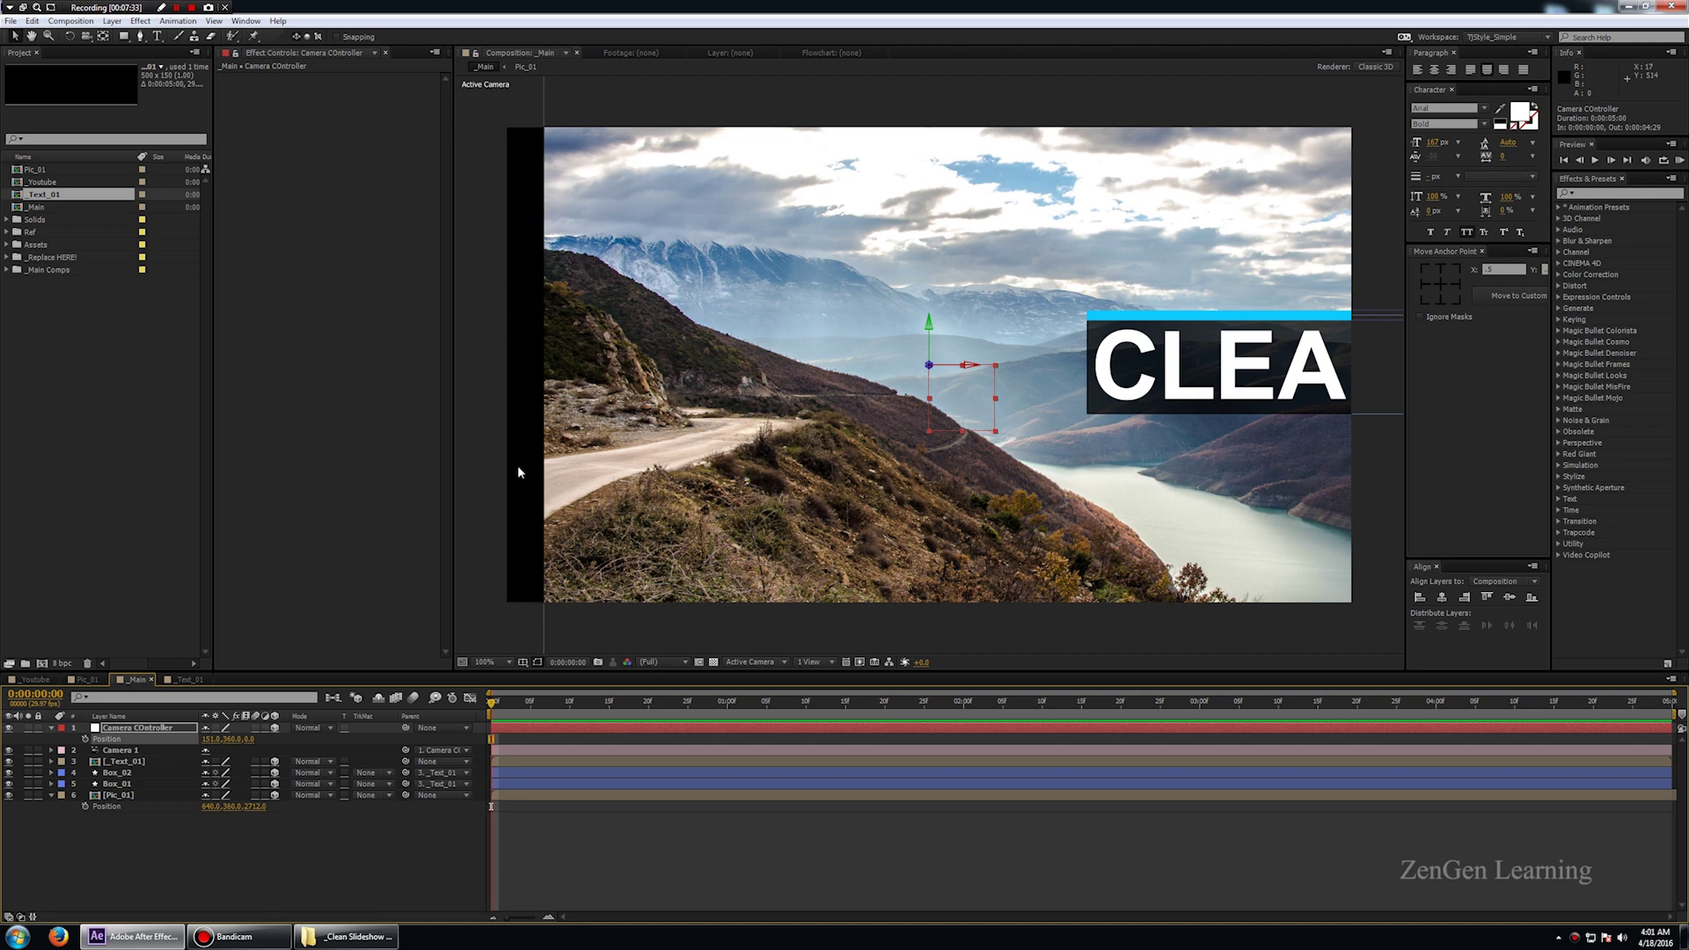
pyautogui.hotkey('ctrl', 'z')
pyautogui.hotkey('ctrl', 'z')
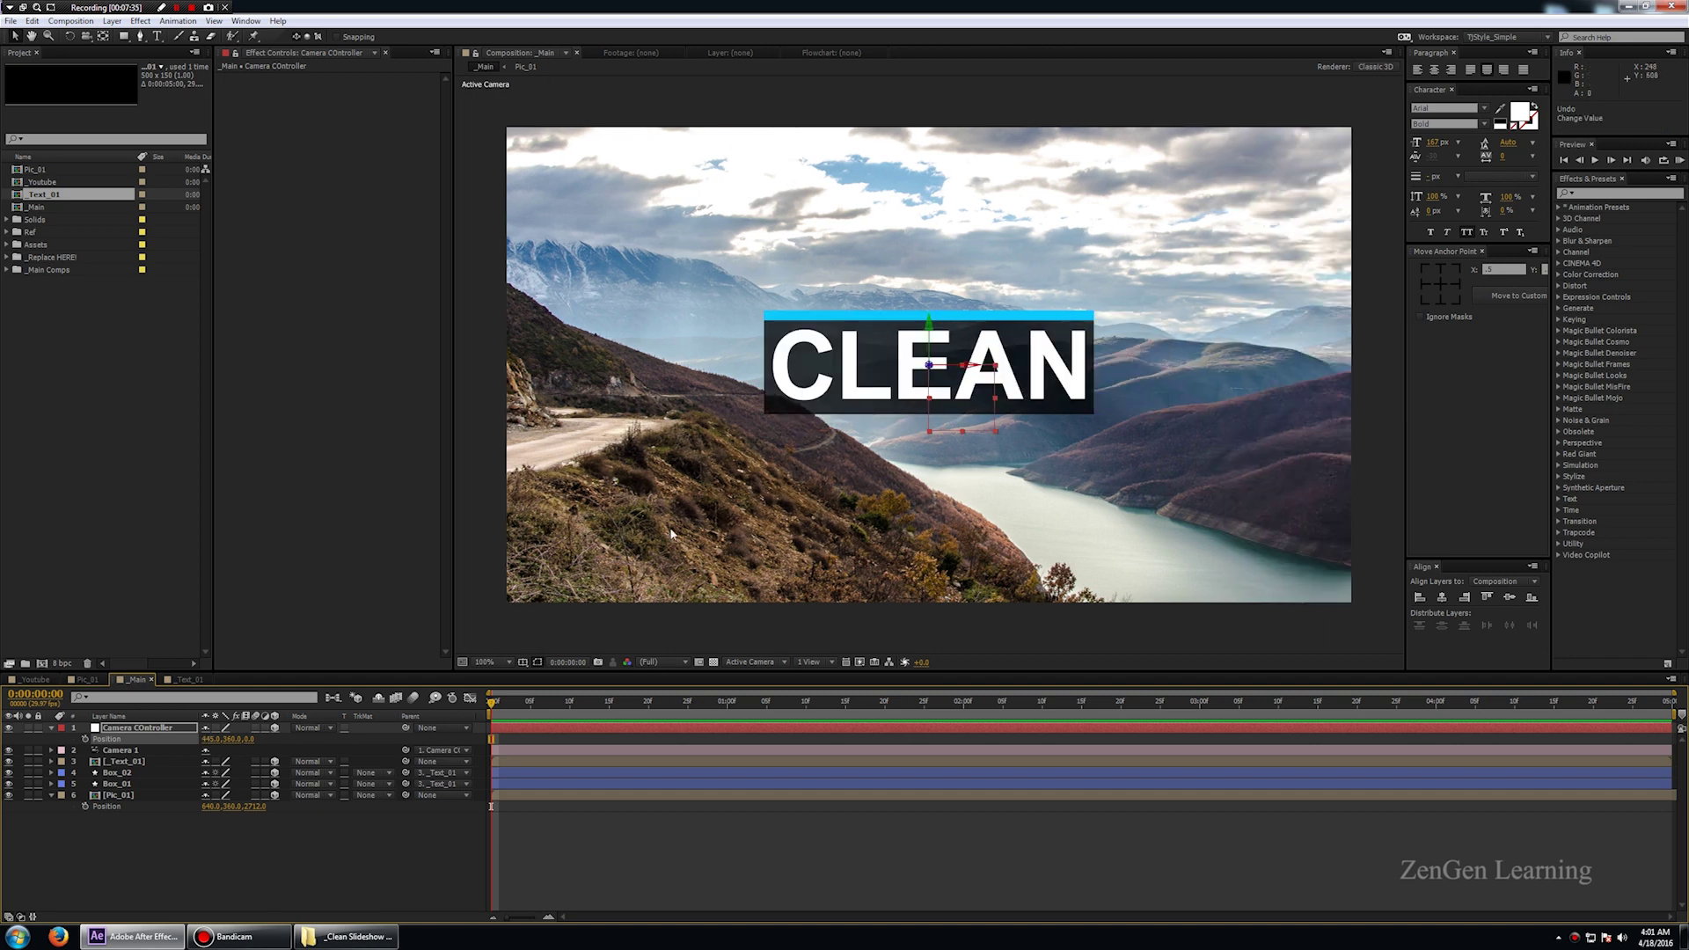
pyautogui.click(1172, 406)
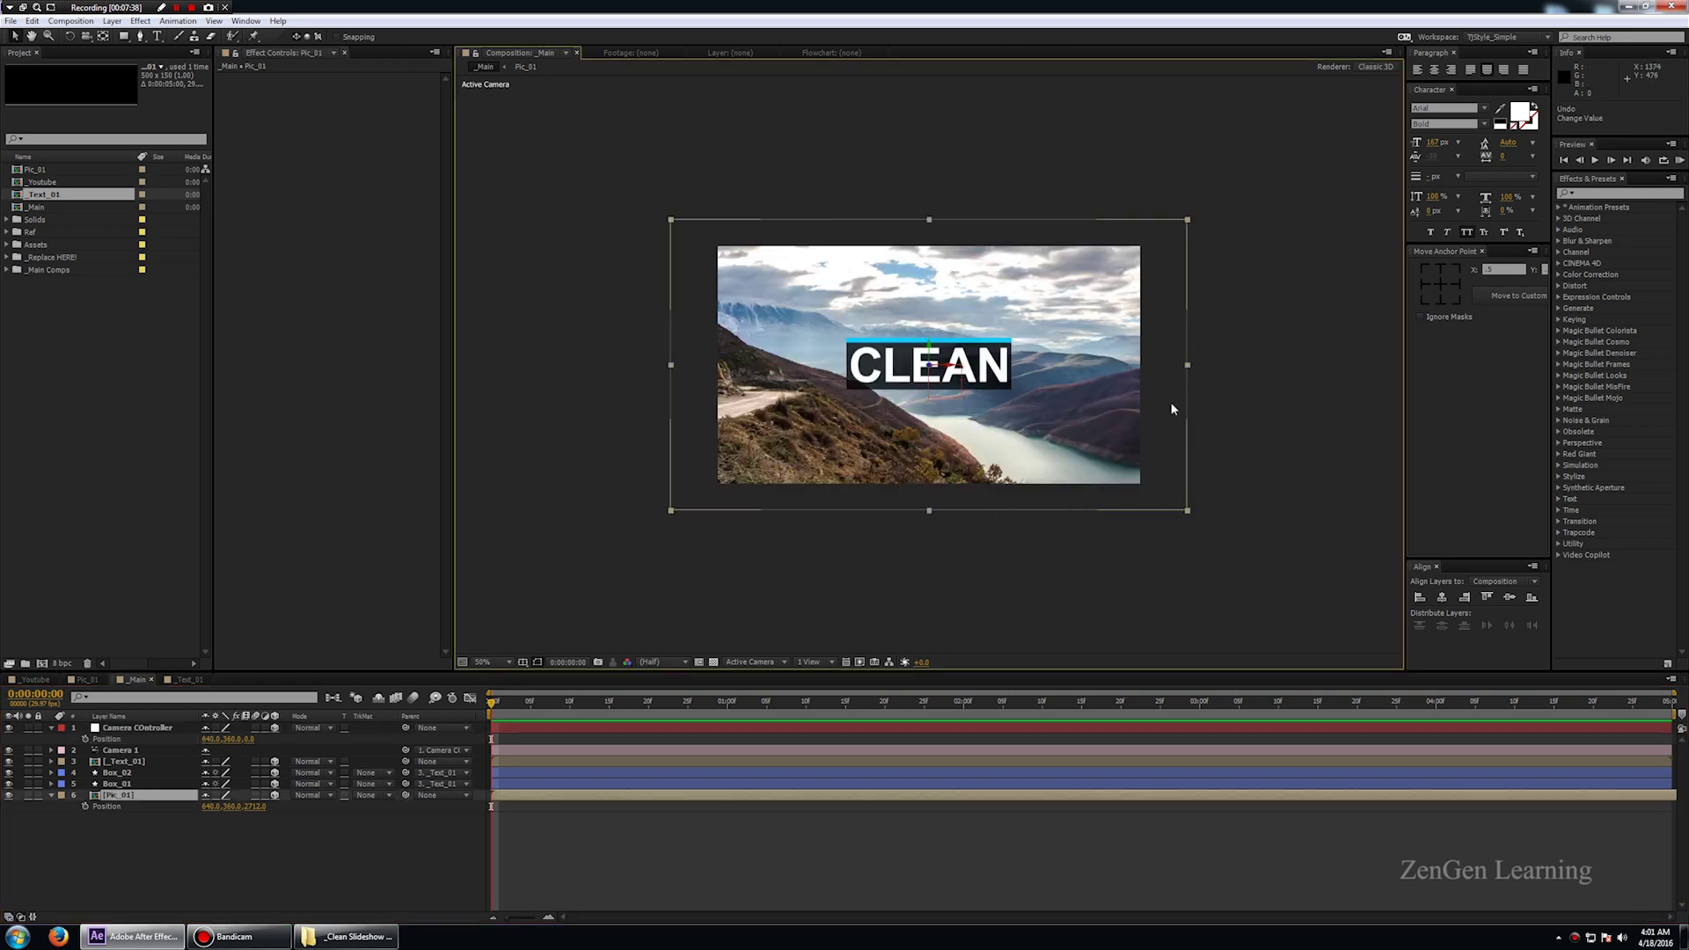
pyautogui.press(',')
pyautogui.press(',')
pyautogui.moveTo(951, 364); pyautogui.dragTo(884, 416)
pyautogui.hotkey('ctrl', 'z')
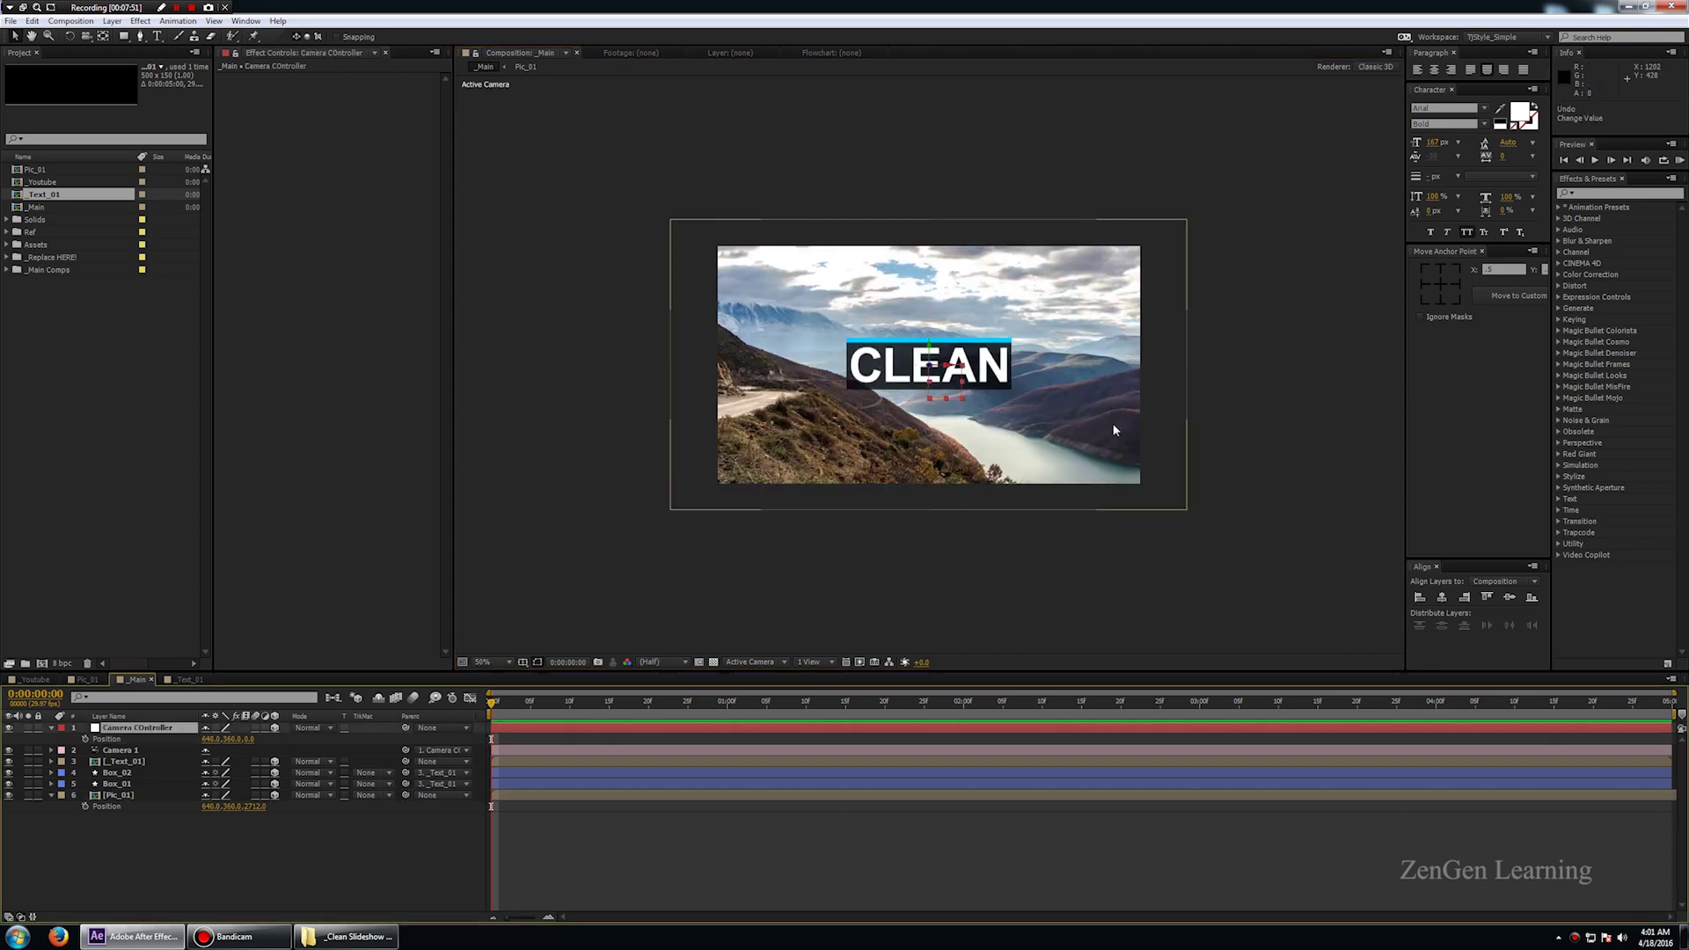
# - Move the Pic_01 layer sideways along X to about 390, keeping its edges beyond the composition frame
pyautogui.click(1170, 408)
pyautogui.moveTo(1169, 408)
pyautogui.mouseDown()
pyautogui.moveTo(1207, 408)
pyautogui.moveTo(1144, 407)
pyautogui.mouseUp()
pyautogui.moveTo(1134, 407); pyautogui.dragTo(1132, 402)
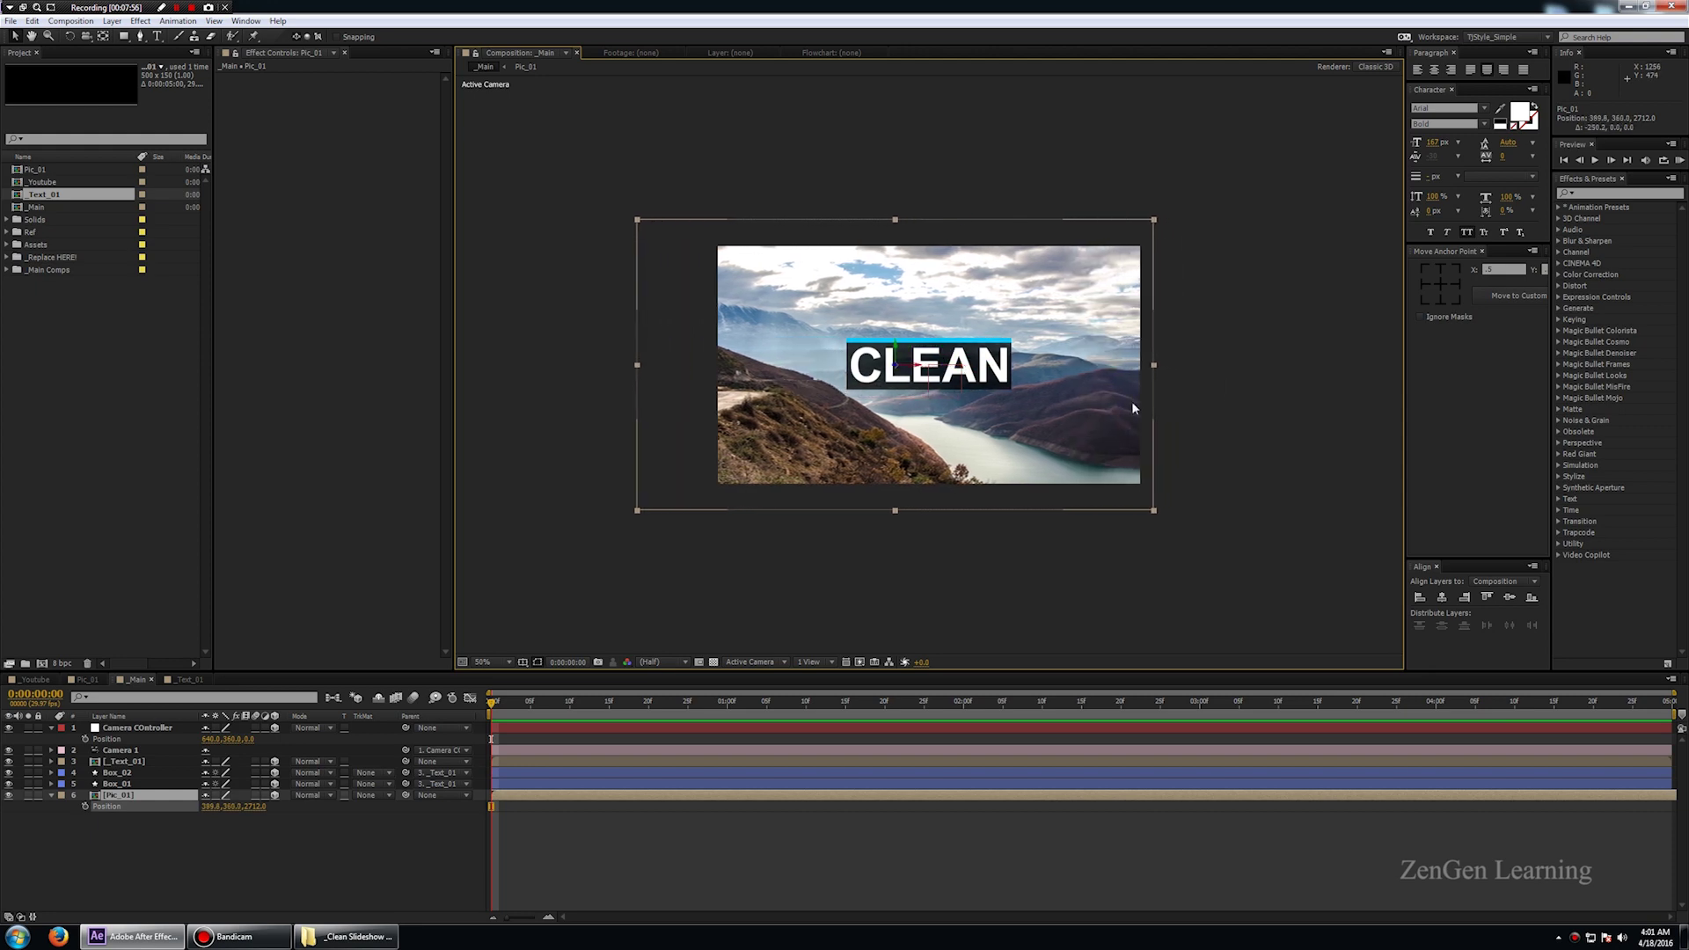
pyautogui.press('/')
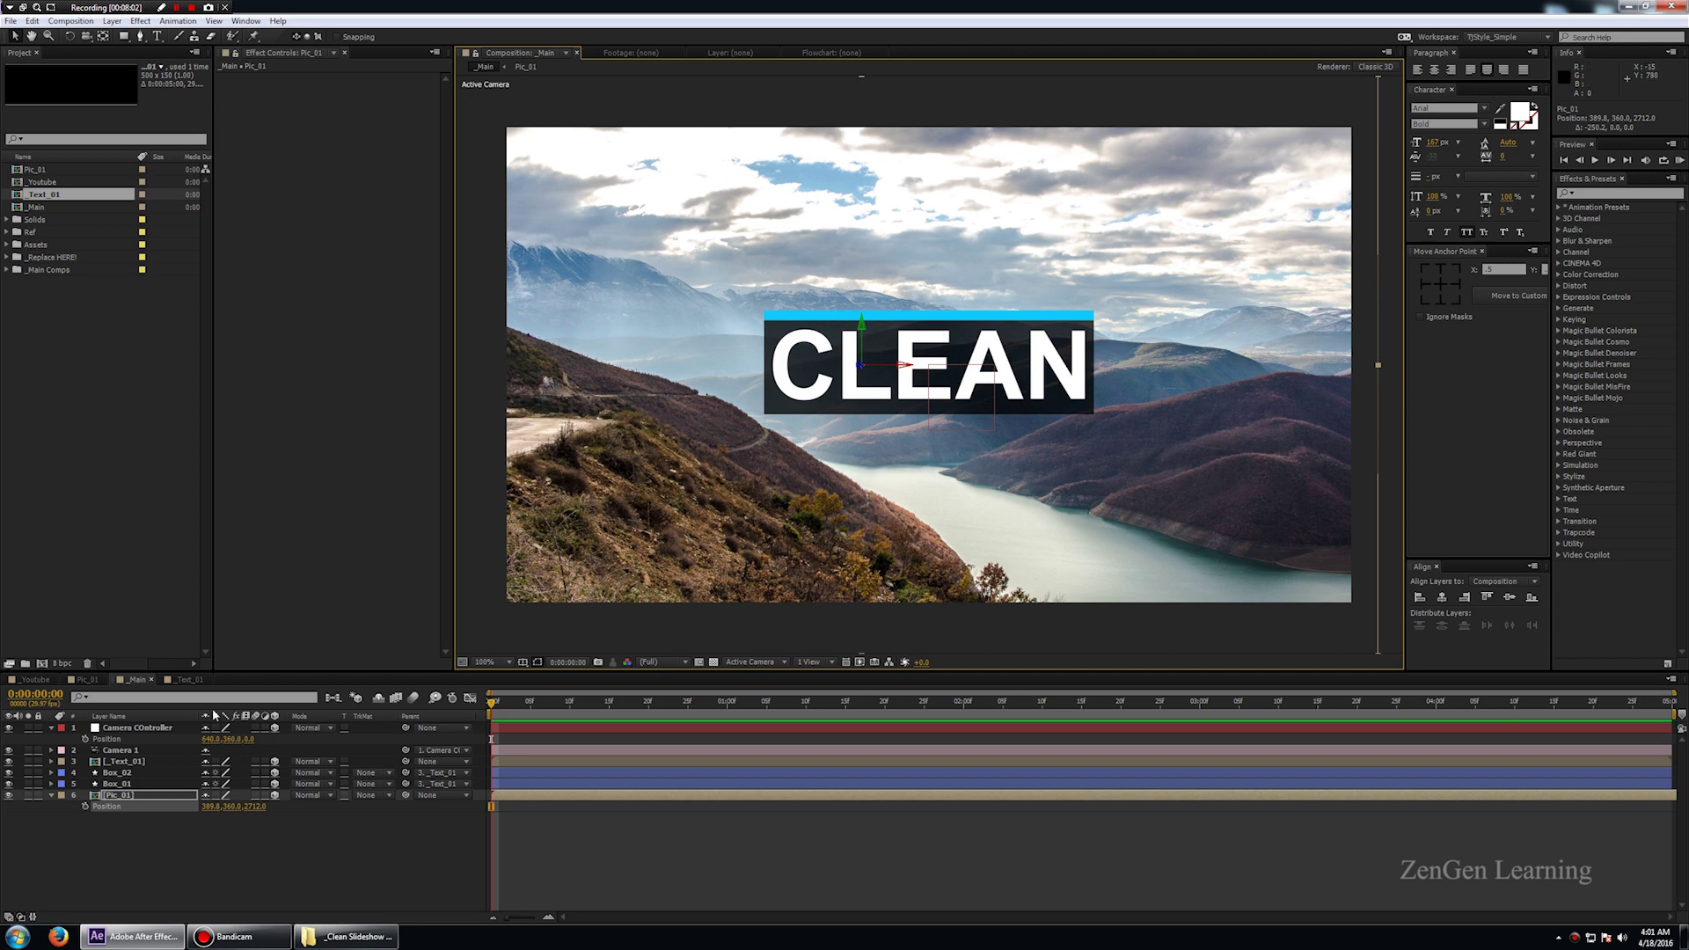
# - Examine the title's size and placement in the finished _Youtube composition, and return to the _Main composition
pyautogui.click(53, 684)
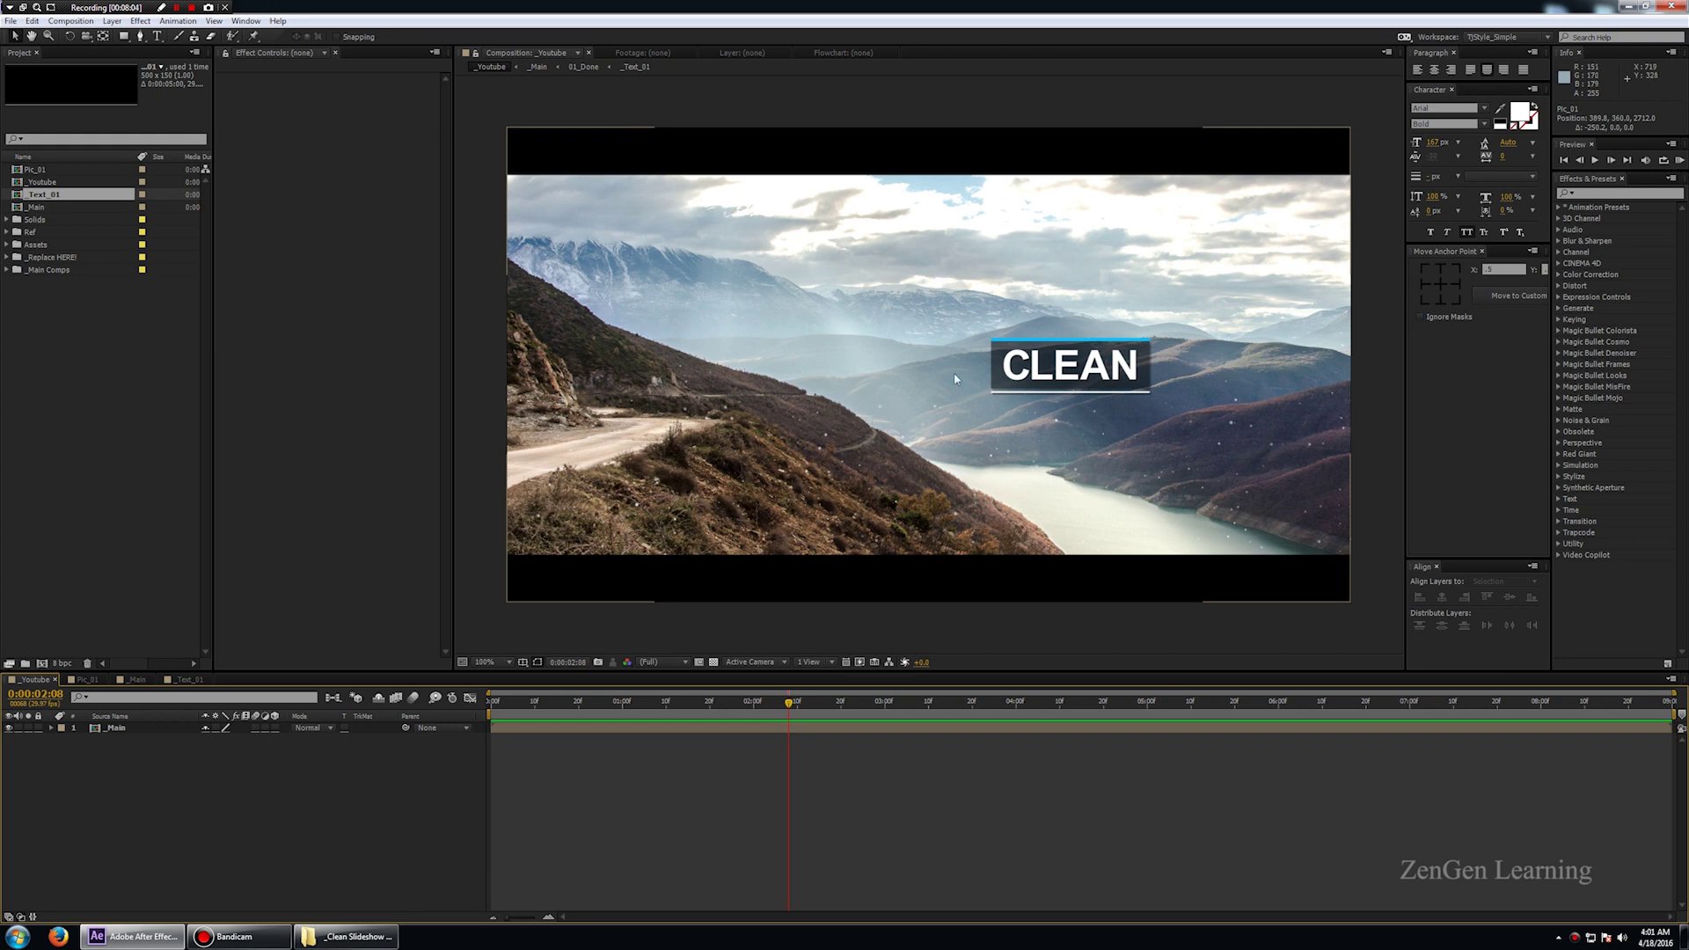
pyautogui.click(88, 680)
pyautogui.click(132, 680)
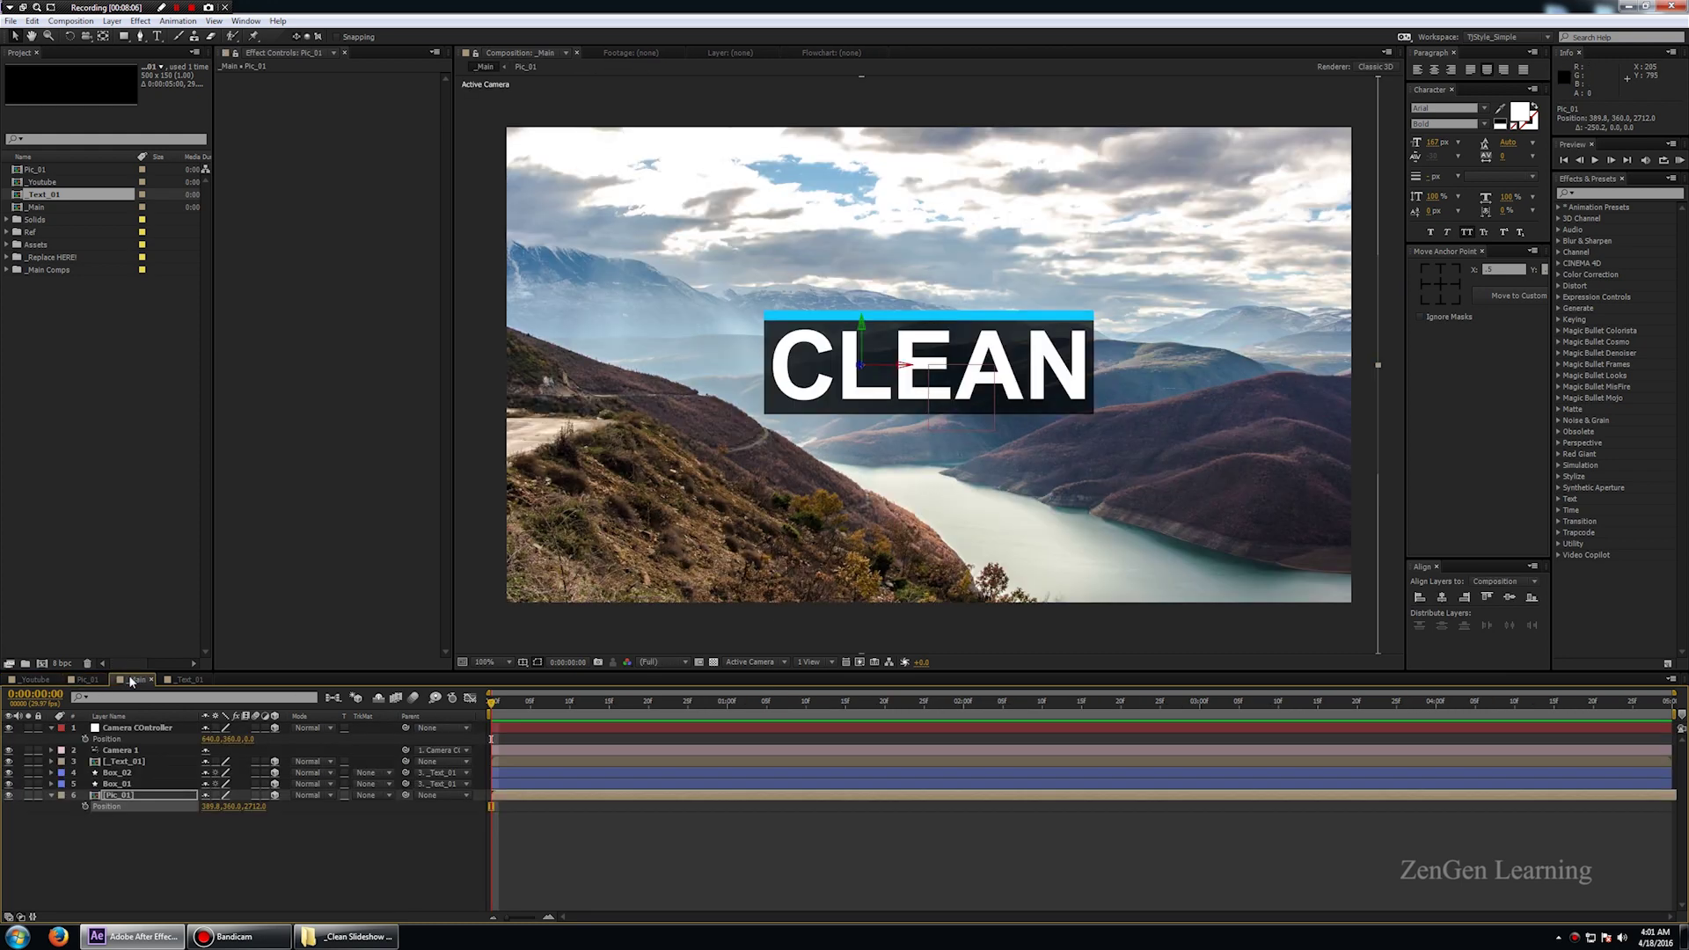
# - Bring the _Text_01 layer forward in Z space to -350
pyautogui.click(130, 762)
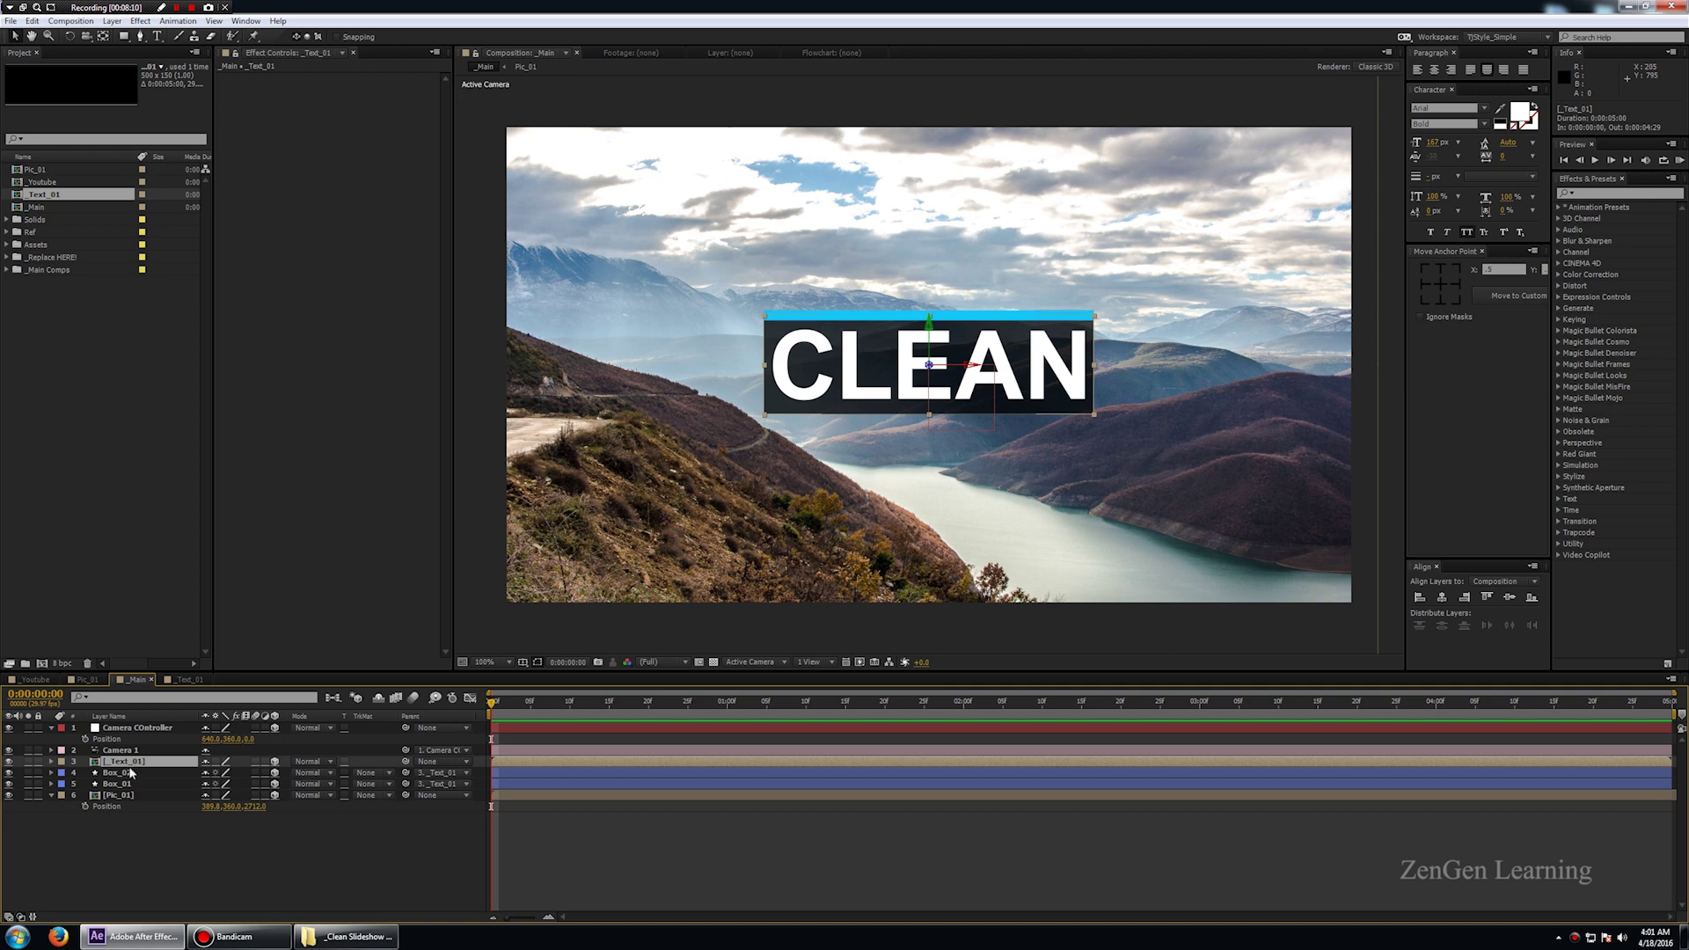
pyautogui.press('p')
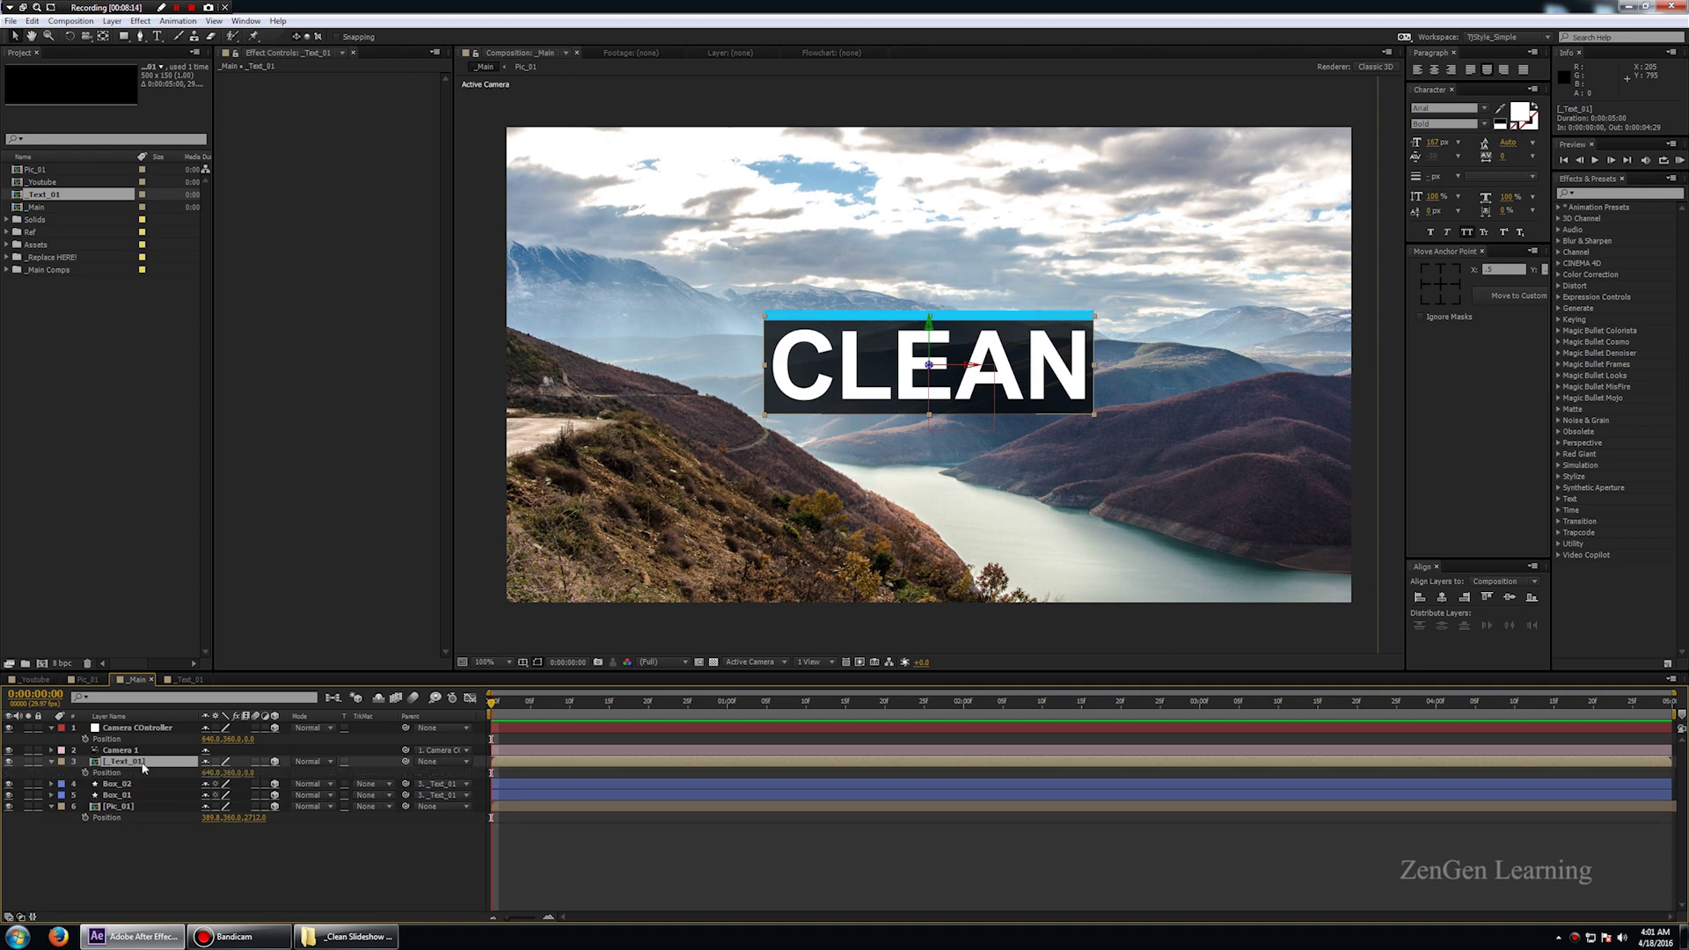
pyautogui.moveTo(252, 772); pyautogui.dragTo(509, 766)
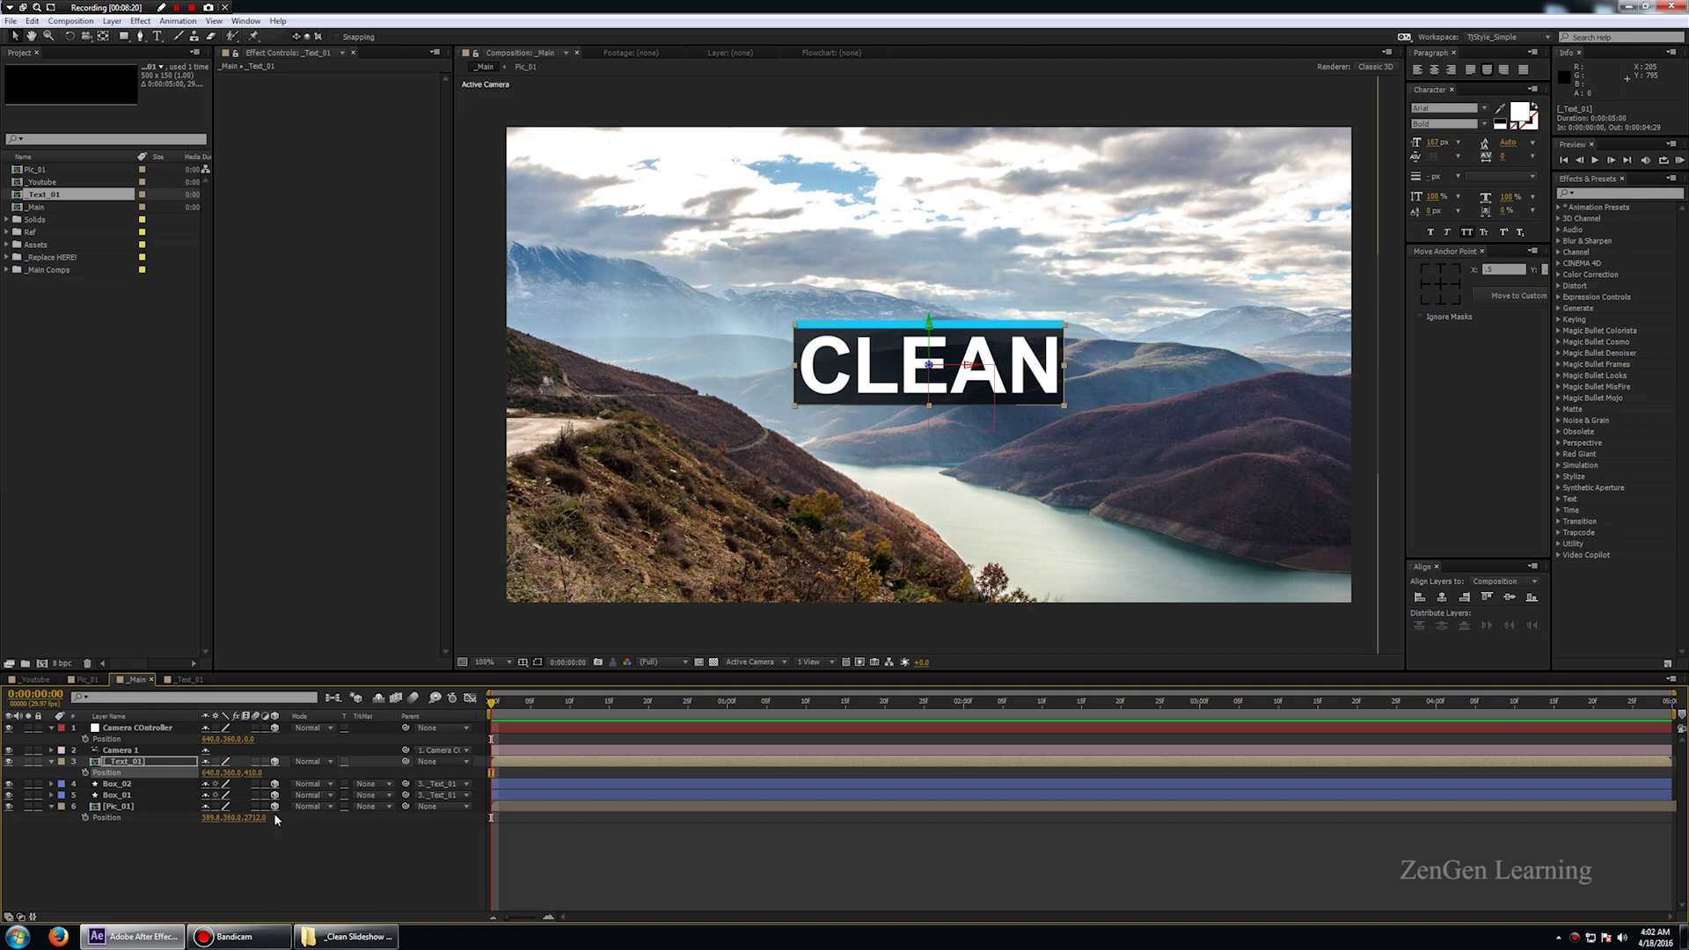
pyautogui.hotkey('ctrl', 'z')
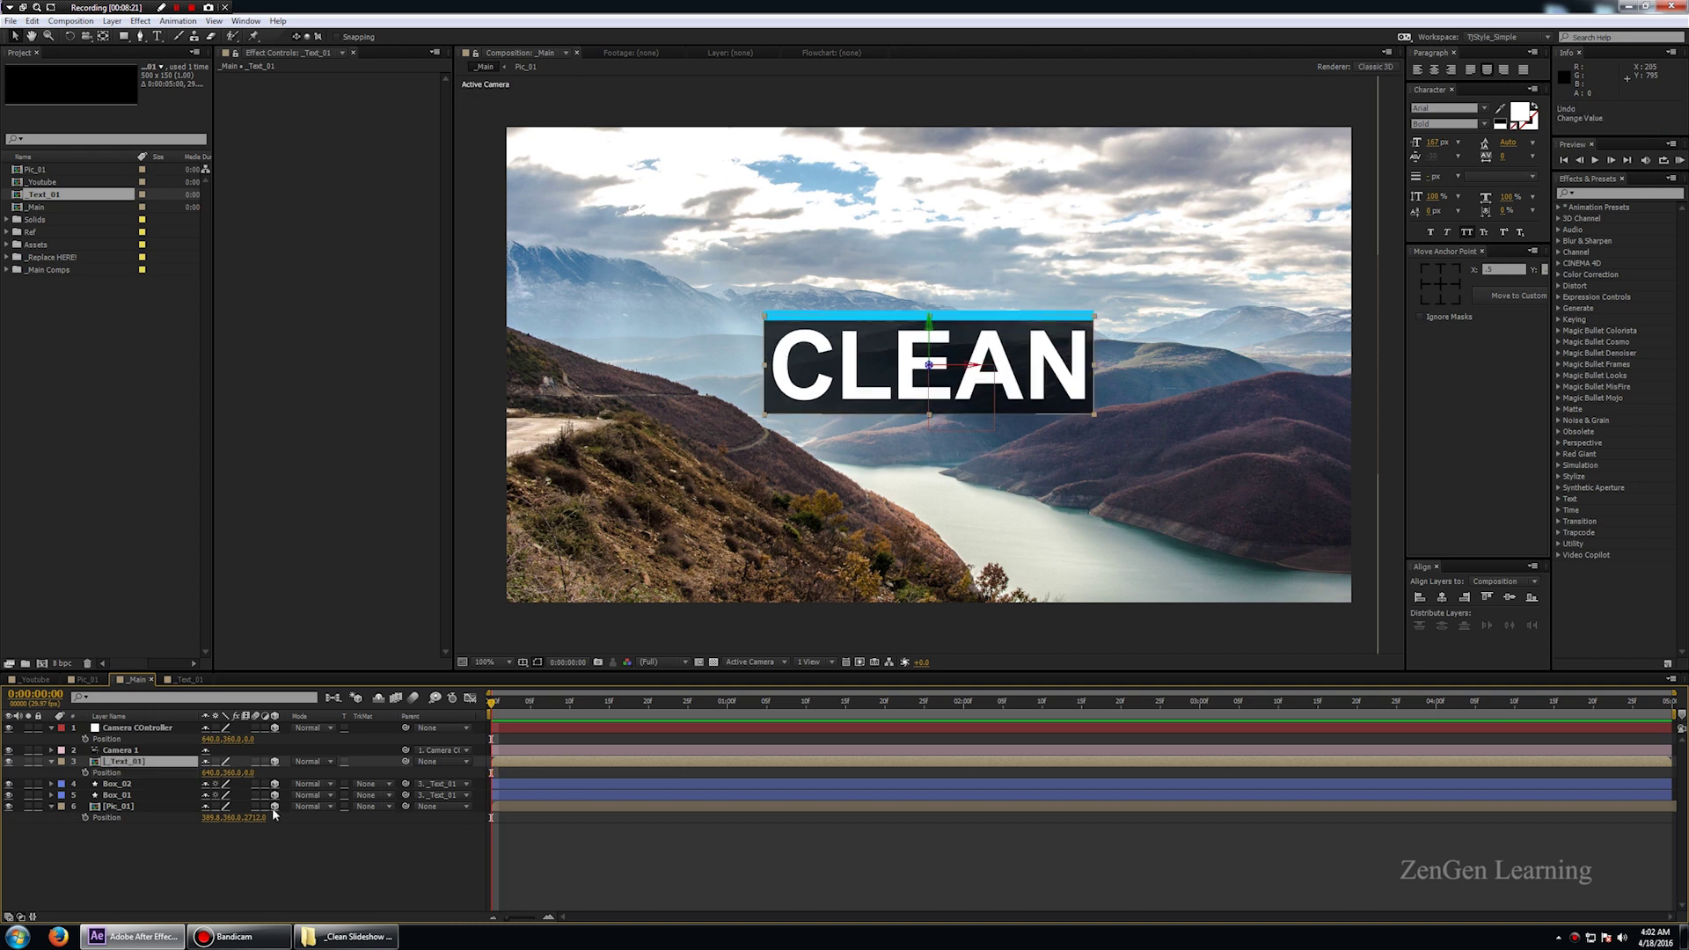
pyautogui.moveTo(251, 775)
pyautogui.mouseDown()
pyautogui.moveTo(197, 769)
pyautogui.moveTo(261, 782)
pyautogui.moveTo(242, 791)
pyautogui.mouseUp()
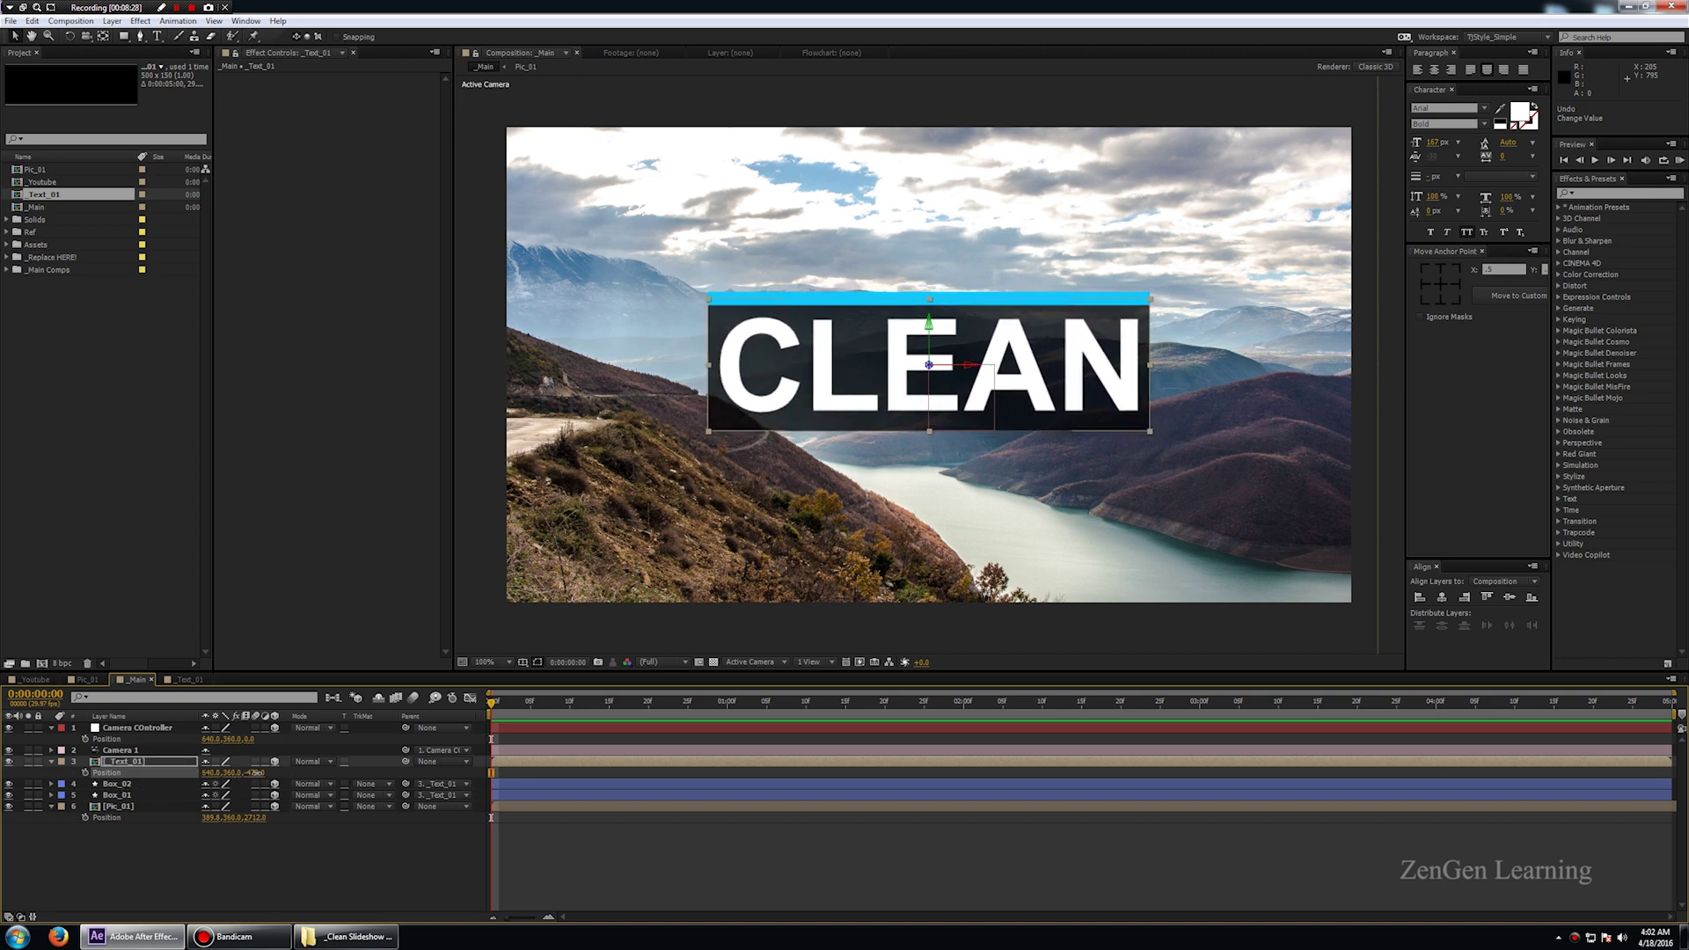
pyautogui.click(255, 772)
pyautogui.press('Return')
# - Scale the _Text_01 layer to 50% and shift it along X to about 840
pyautogui.press('s')
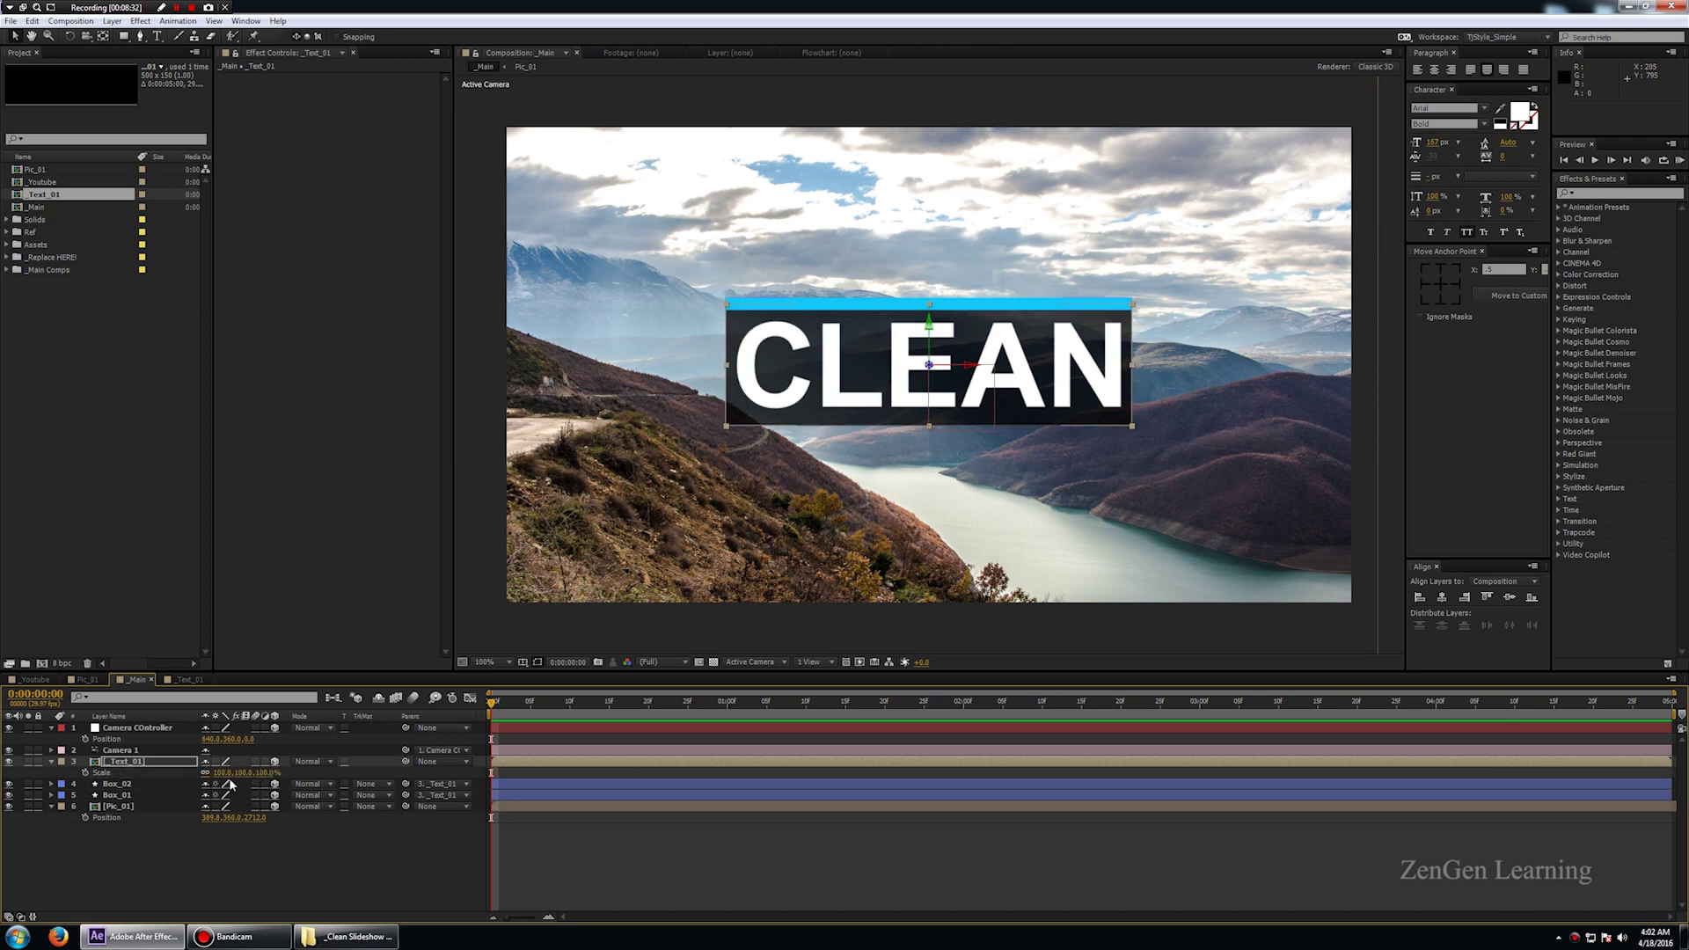
pyautogui.moveTo(227, 773); pyautogui.dragTo(195, 769)
pyautogui.moveTo(1039, 369); pyautogui.dragTo(1200, 369)
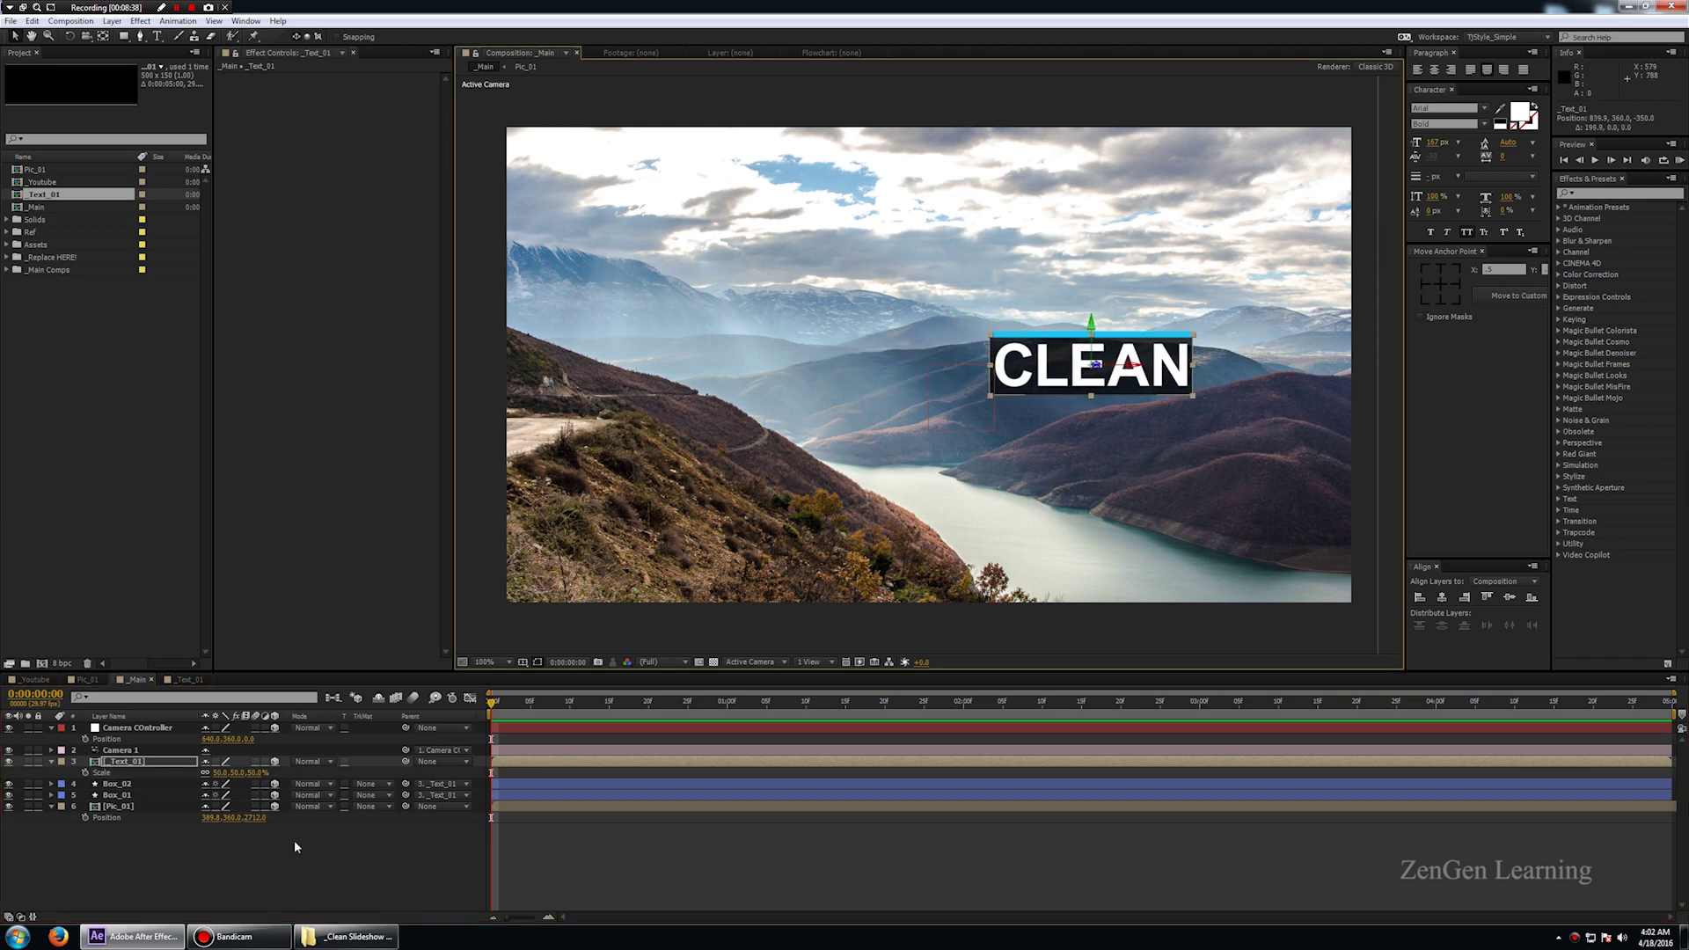
# - Check the title's parallax with a temporary shift of the camera null, and set _Text_01's Z position to -100
pyautogui.click(137, 731)
pyautogui.moveTo(220, 739); pyautogui.dragTo(151, 767)
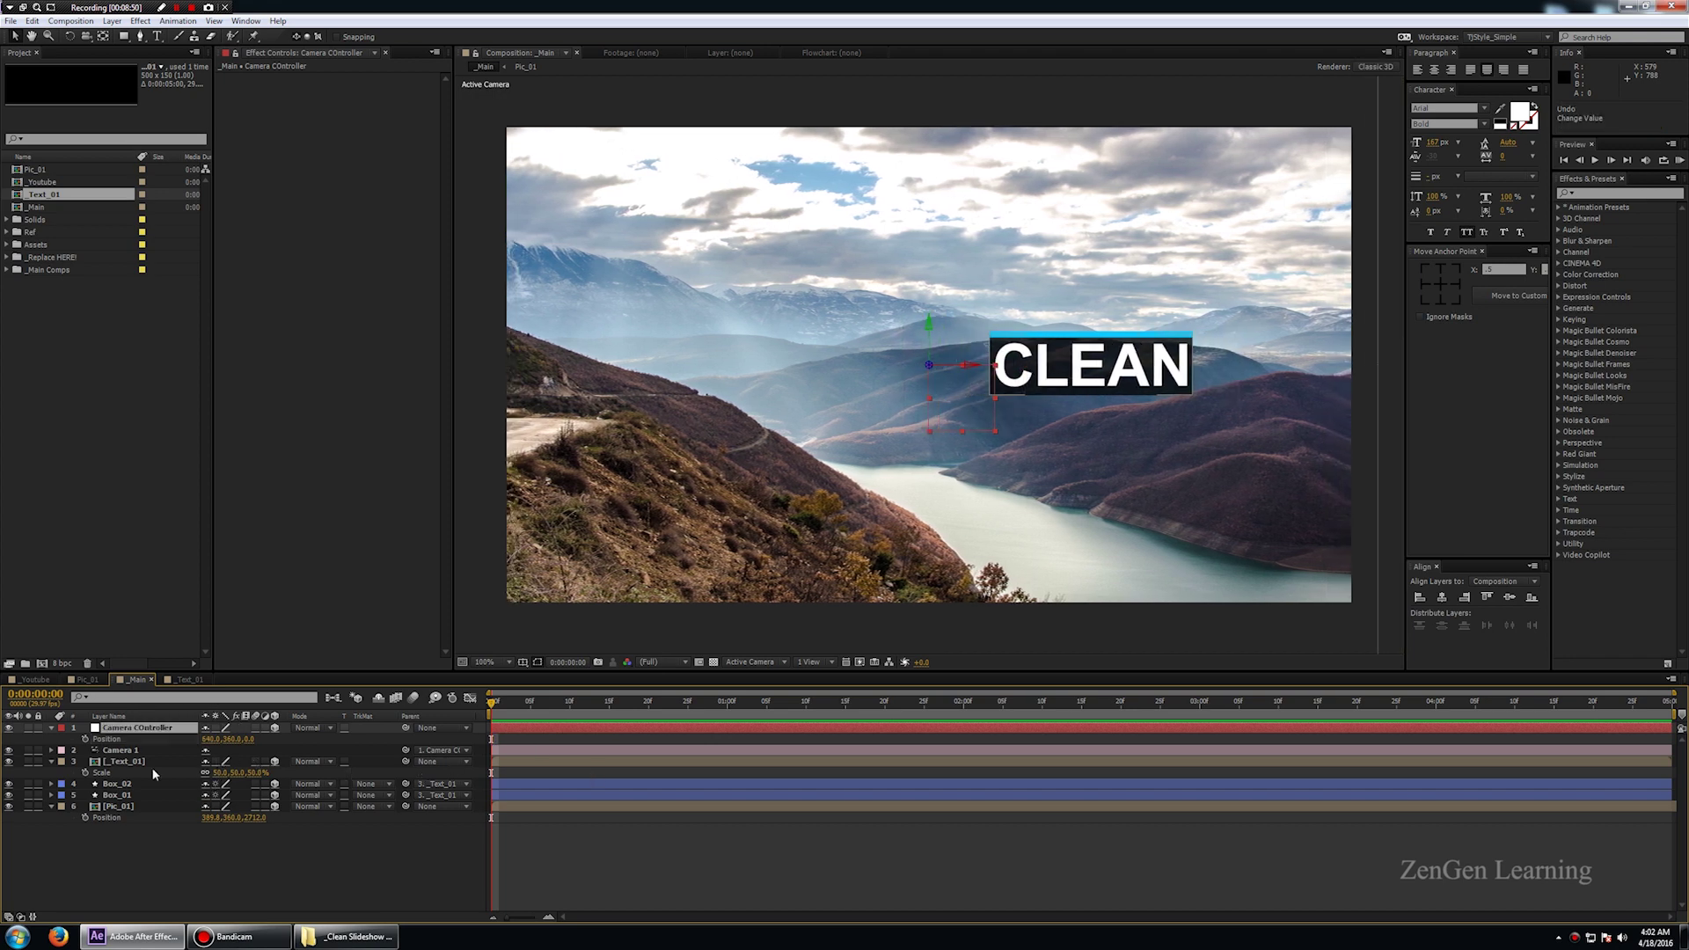
pyautogui.click(145, 762)
pyautogui.press('p')
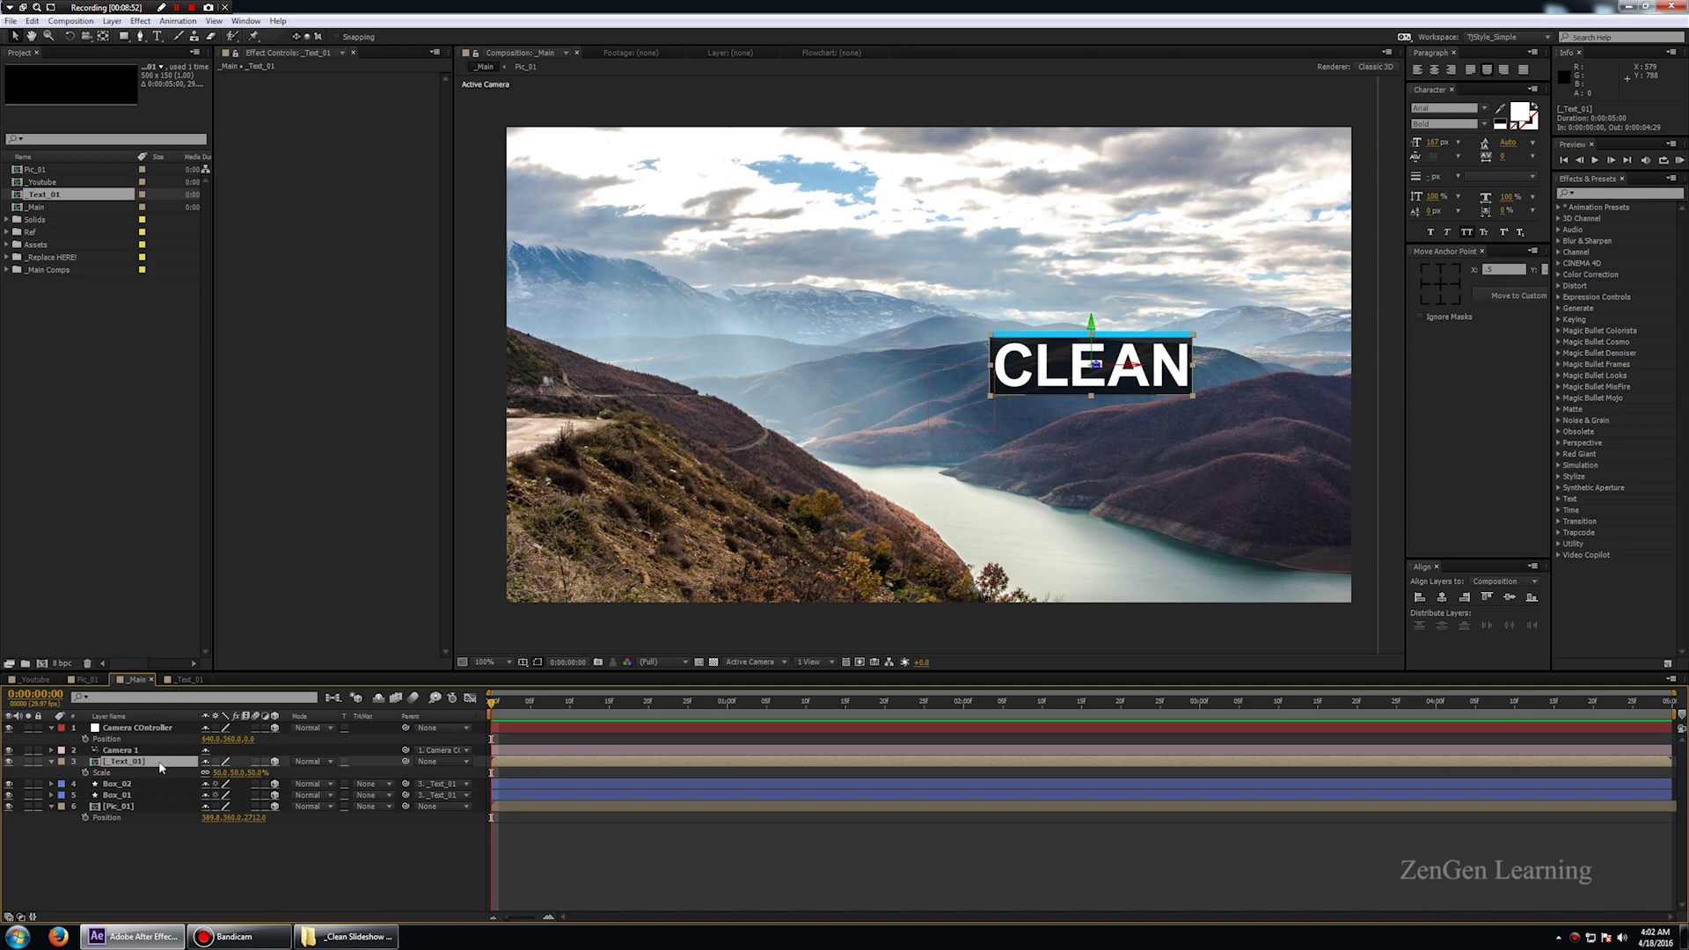
pyautogui.click(256, 772)
pyautogui.write('-100')
pyautogui.press('Return')
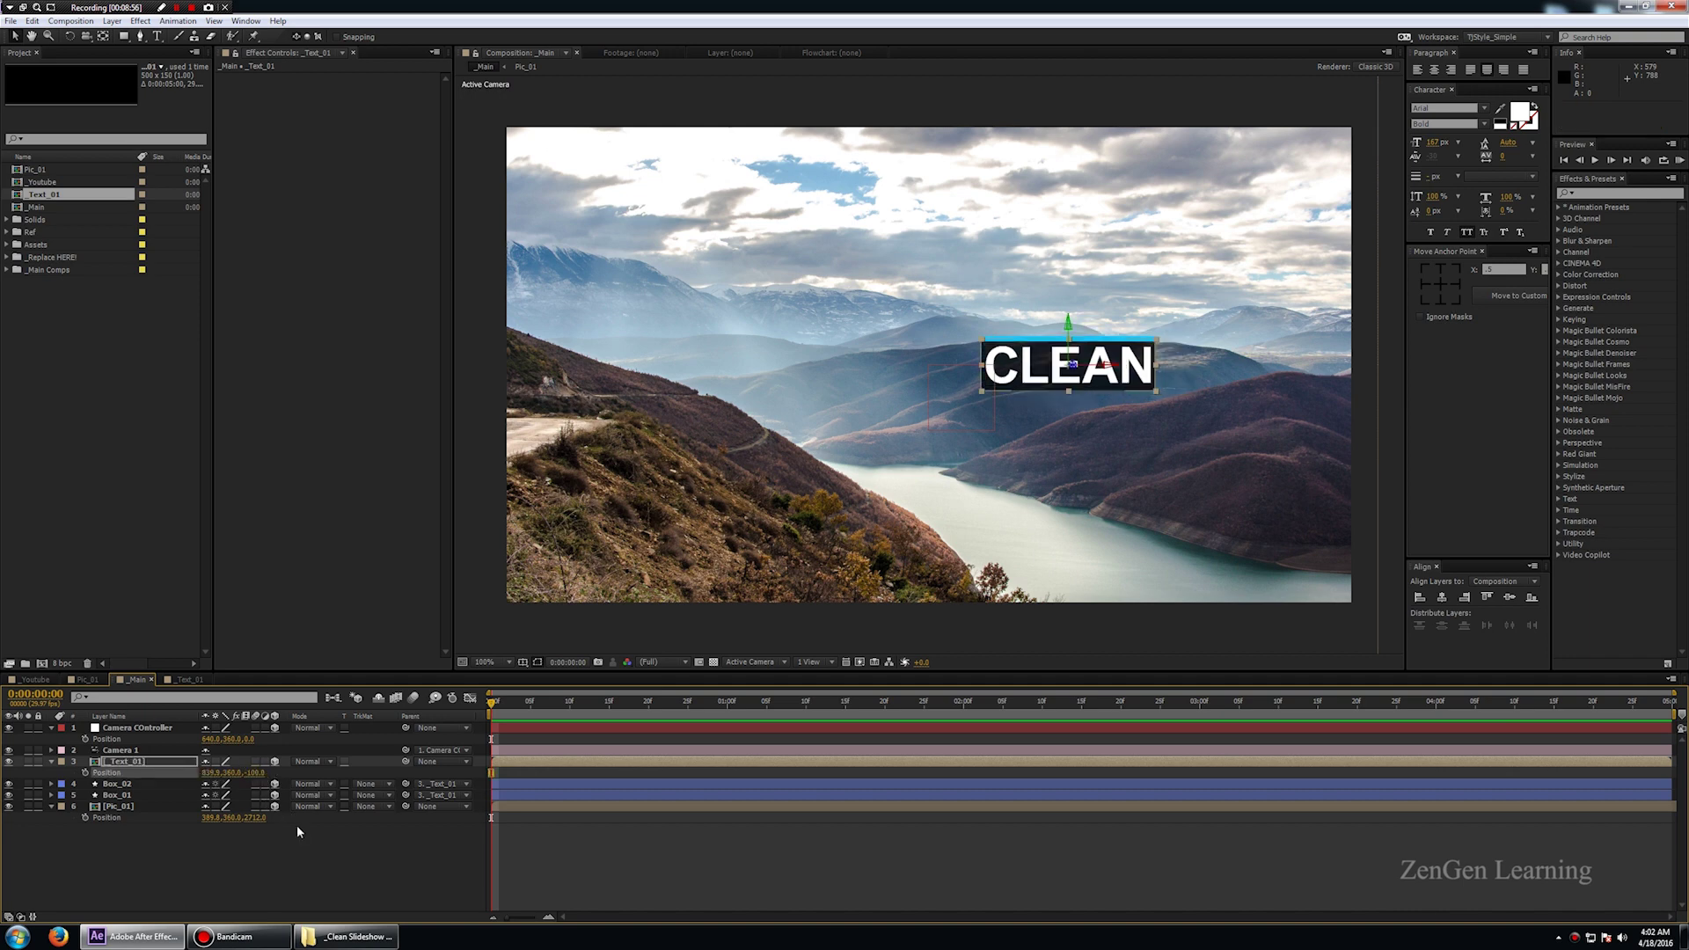
# - Check _Text_01's scale without editing it, and collapse the open properties of _Text_01 and Pic_01
pyautogui.press('s')
pyautogui.click(218, 773)
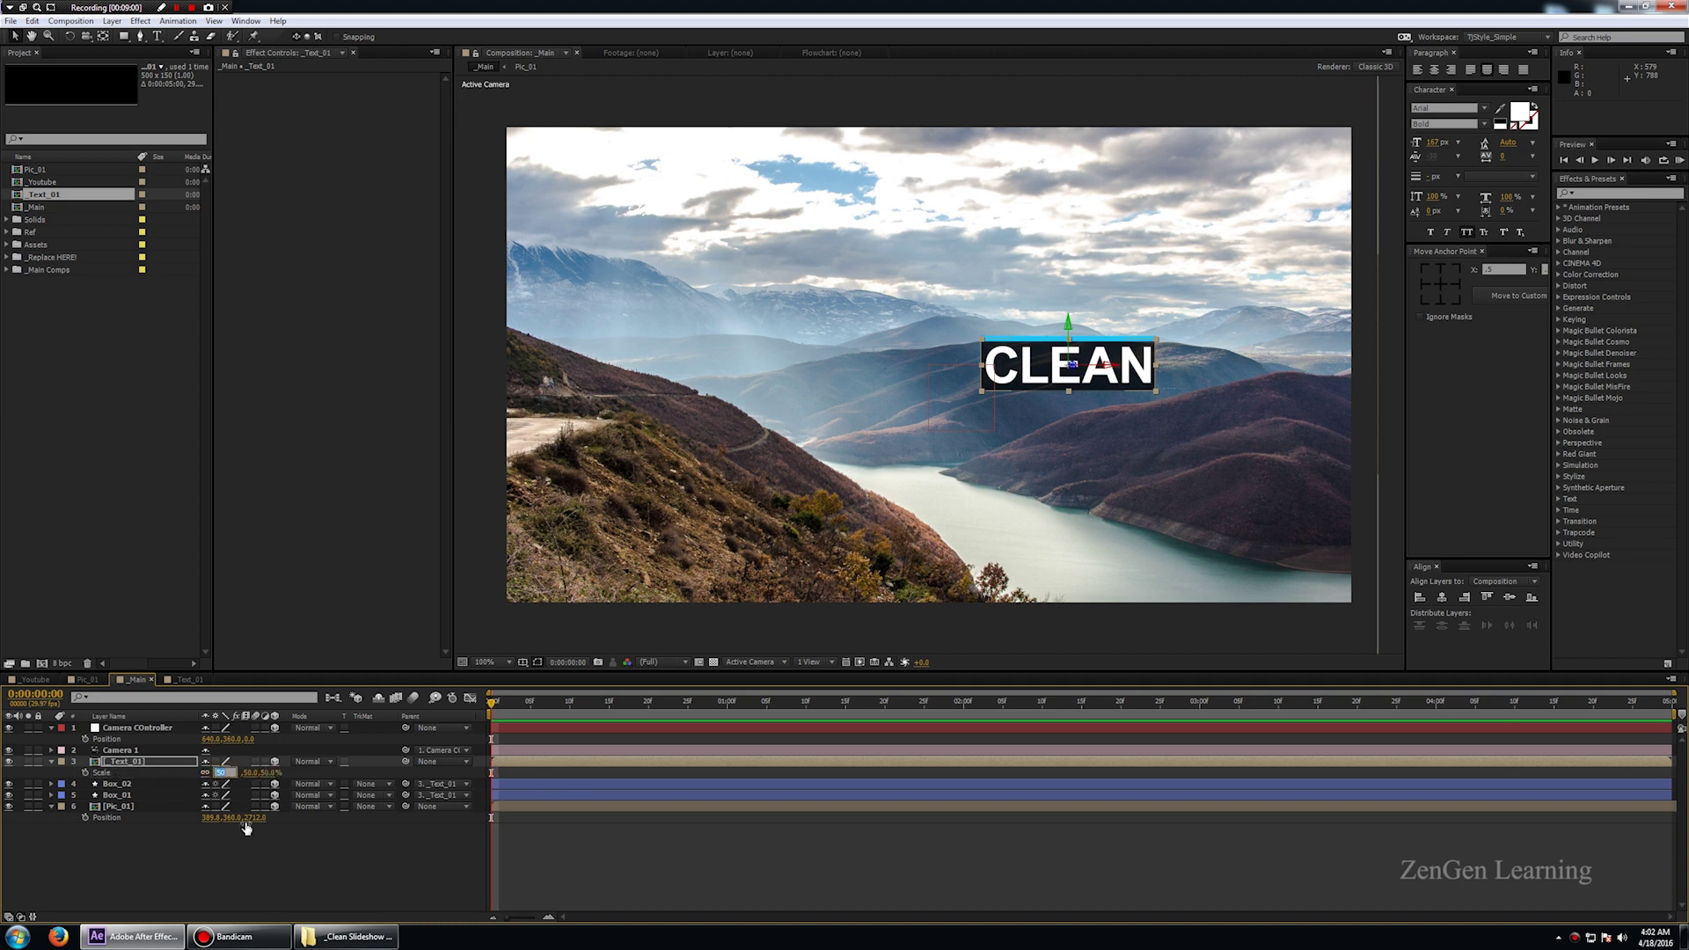
pyautogui.click(238, 864)
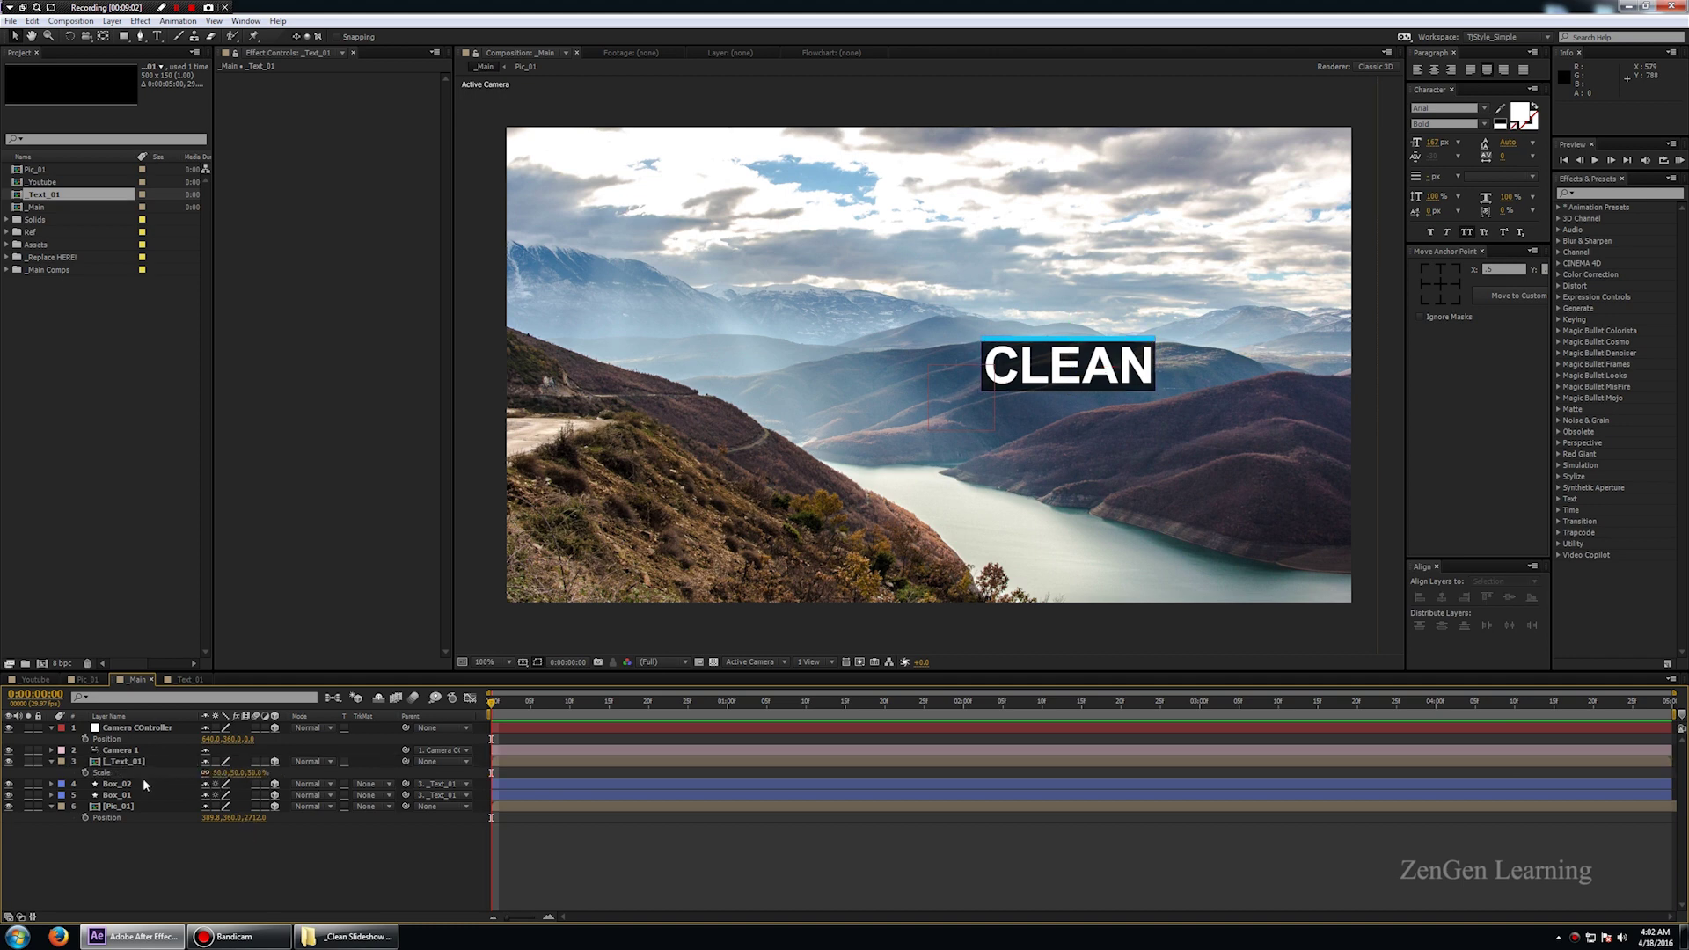
pyautogui.click(51, 761)
pyautogui.click(51, 794)
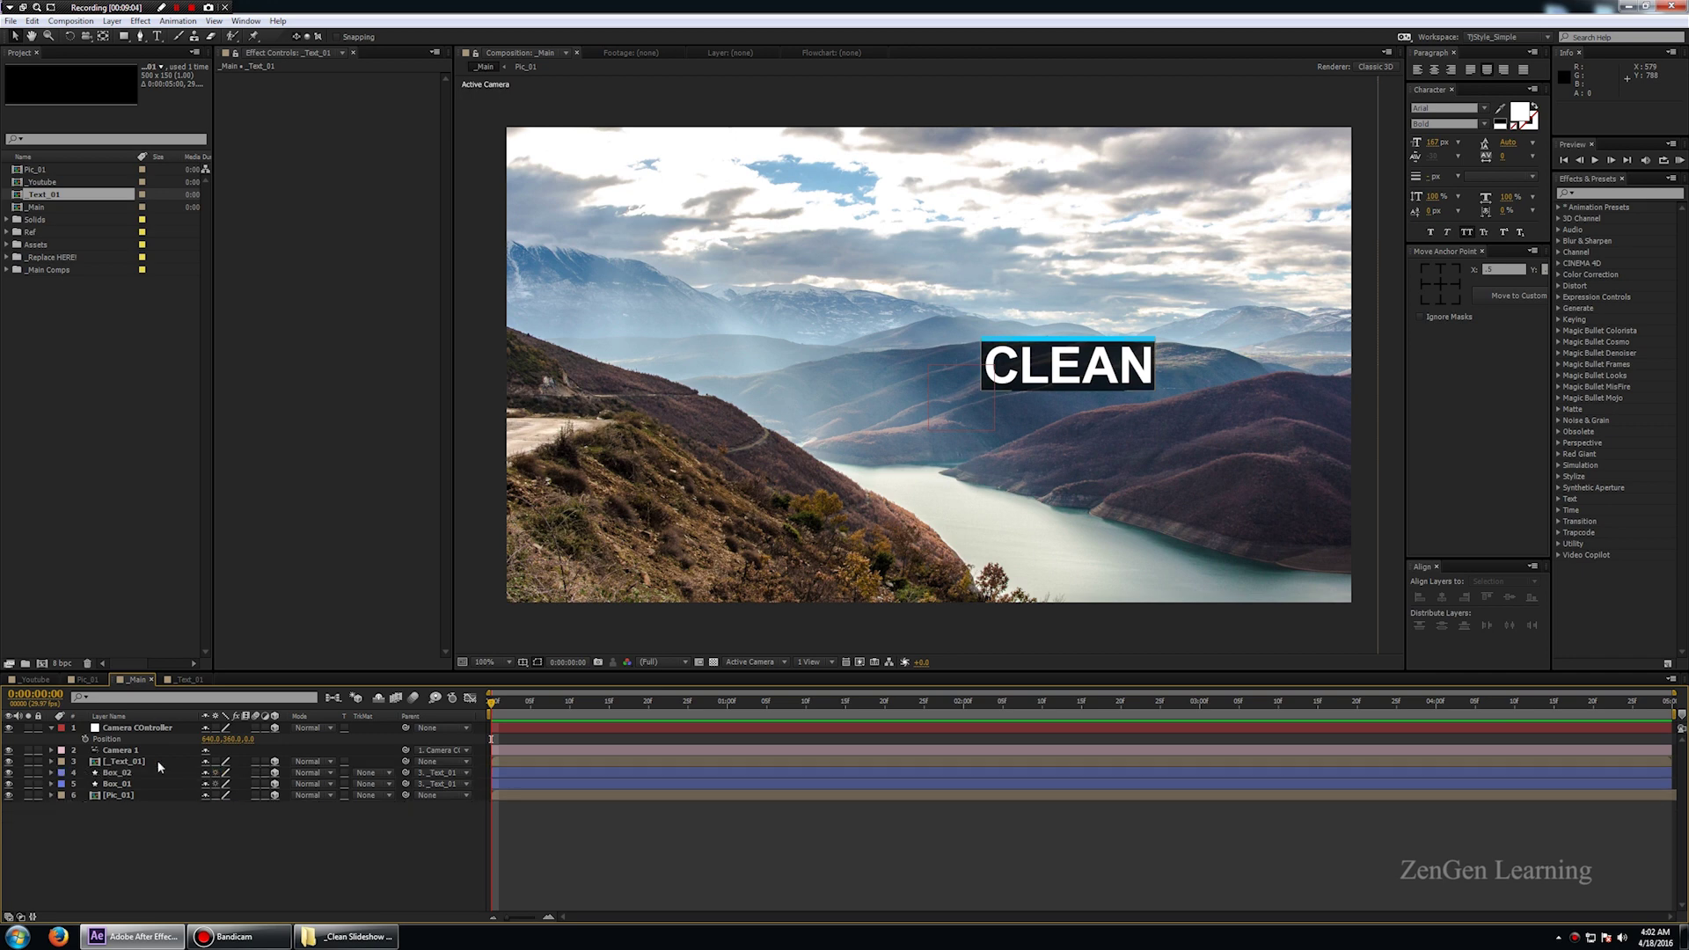
# - Keyframe the Camera COntroller null's position at the start, set its X to about 493 at 0:00:02:00, and preview the motion
pyautogui.click(144, 728)
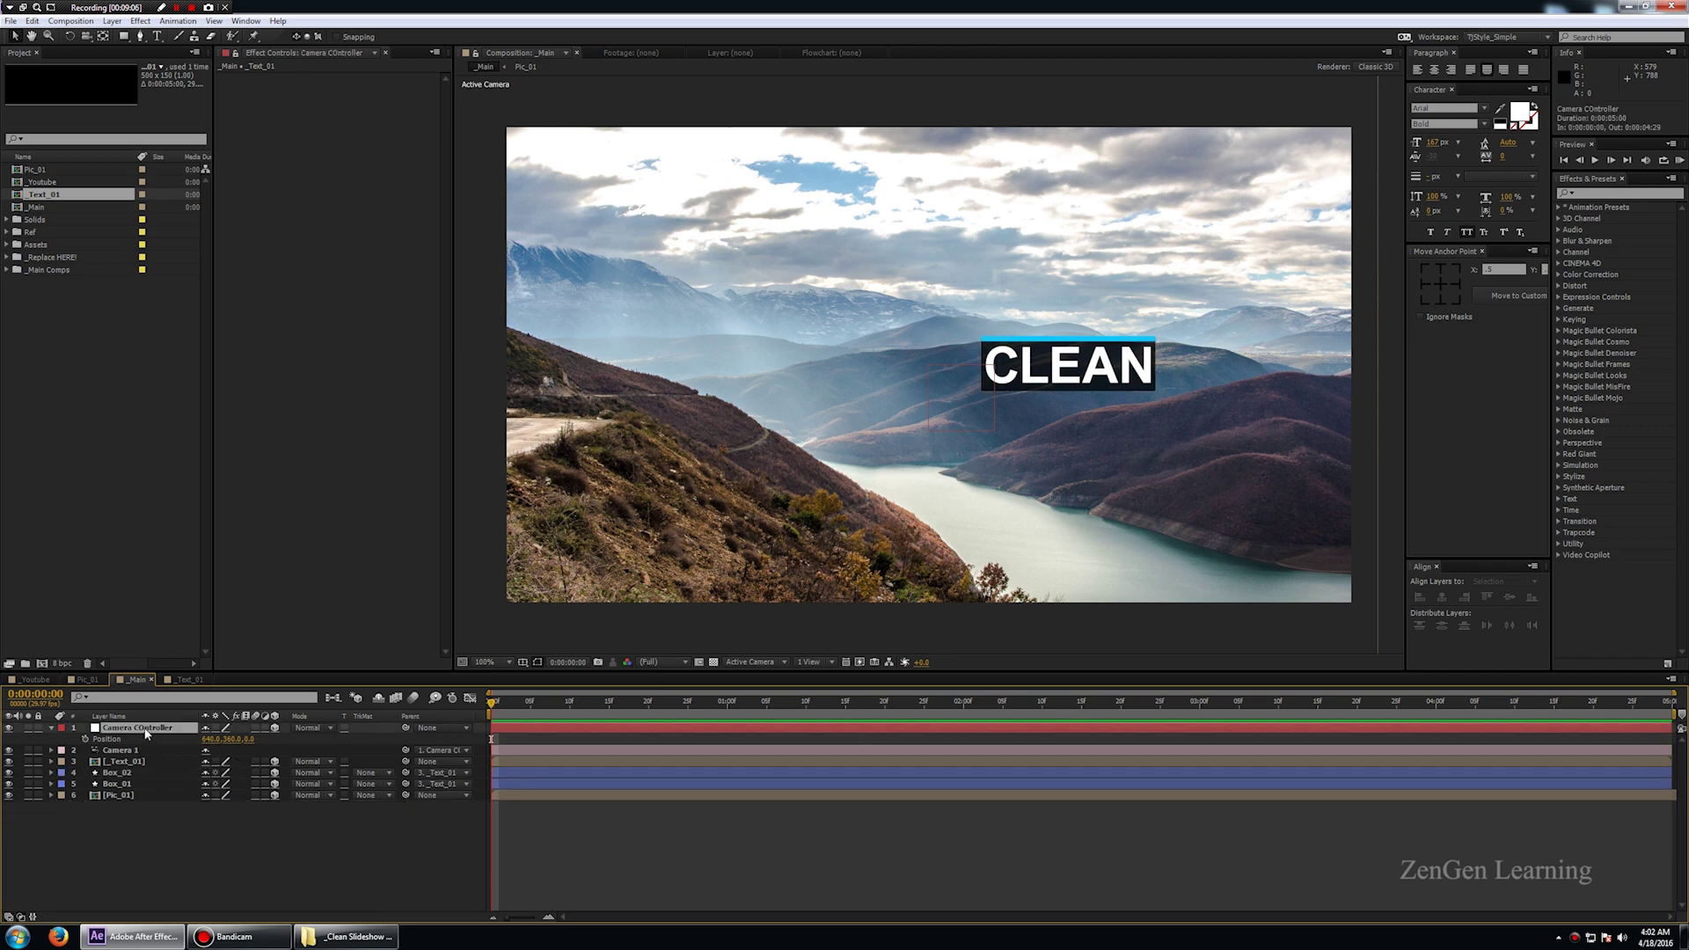
pyautogui.click(84, 739)
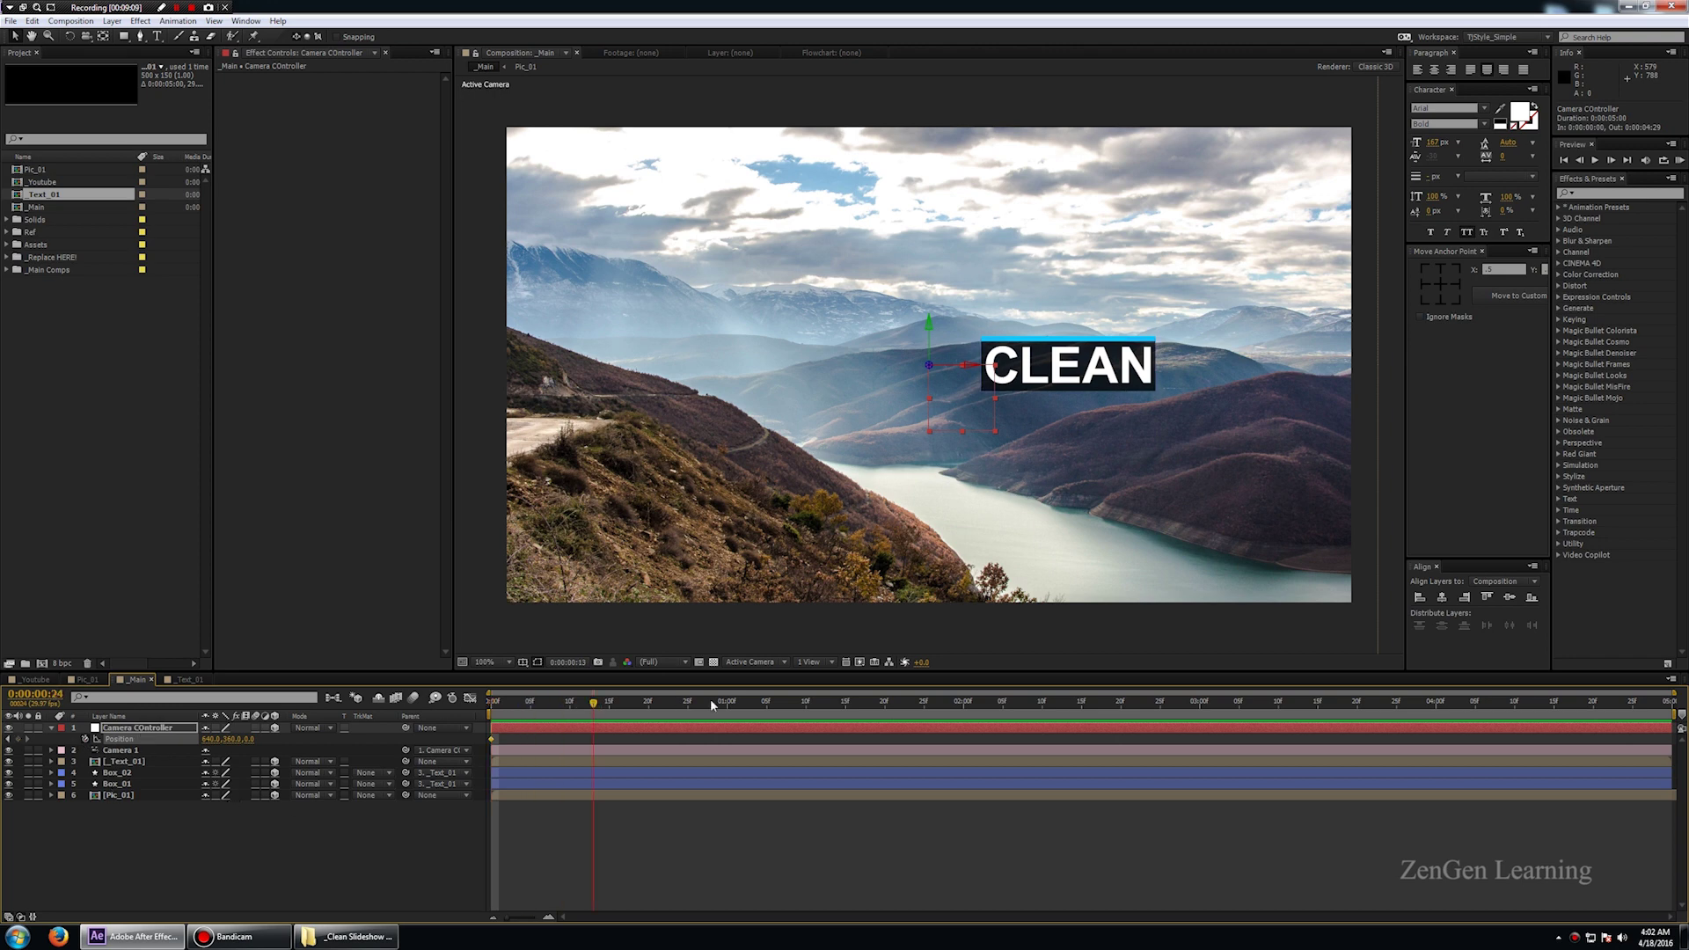
pyautogui.click(964, 713)
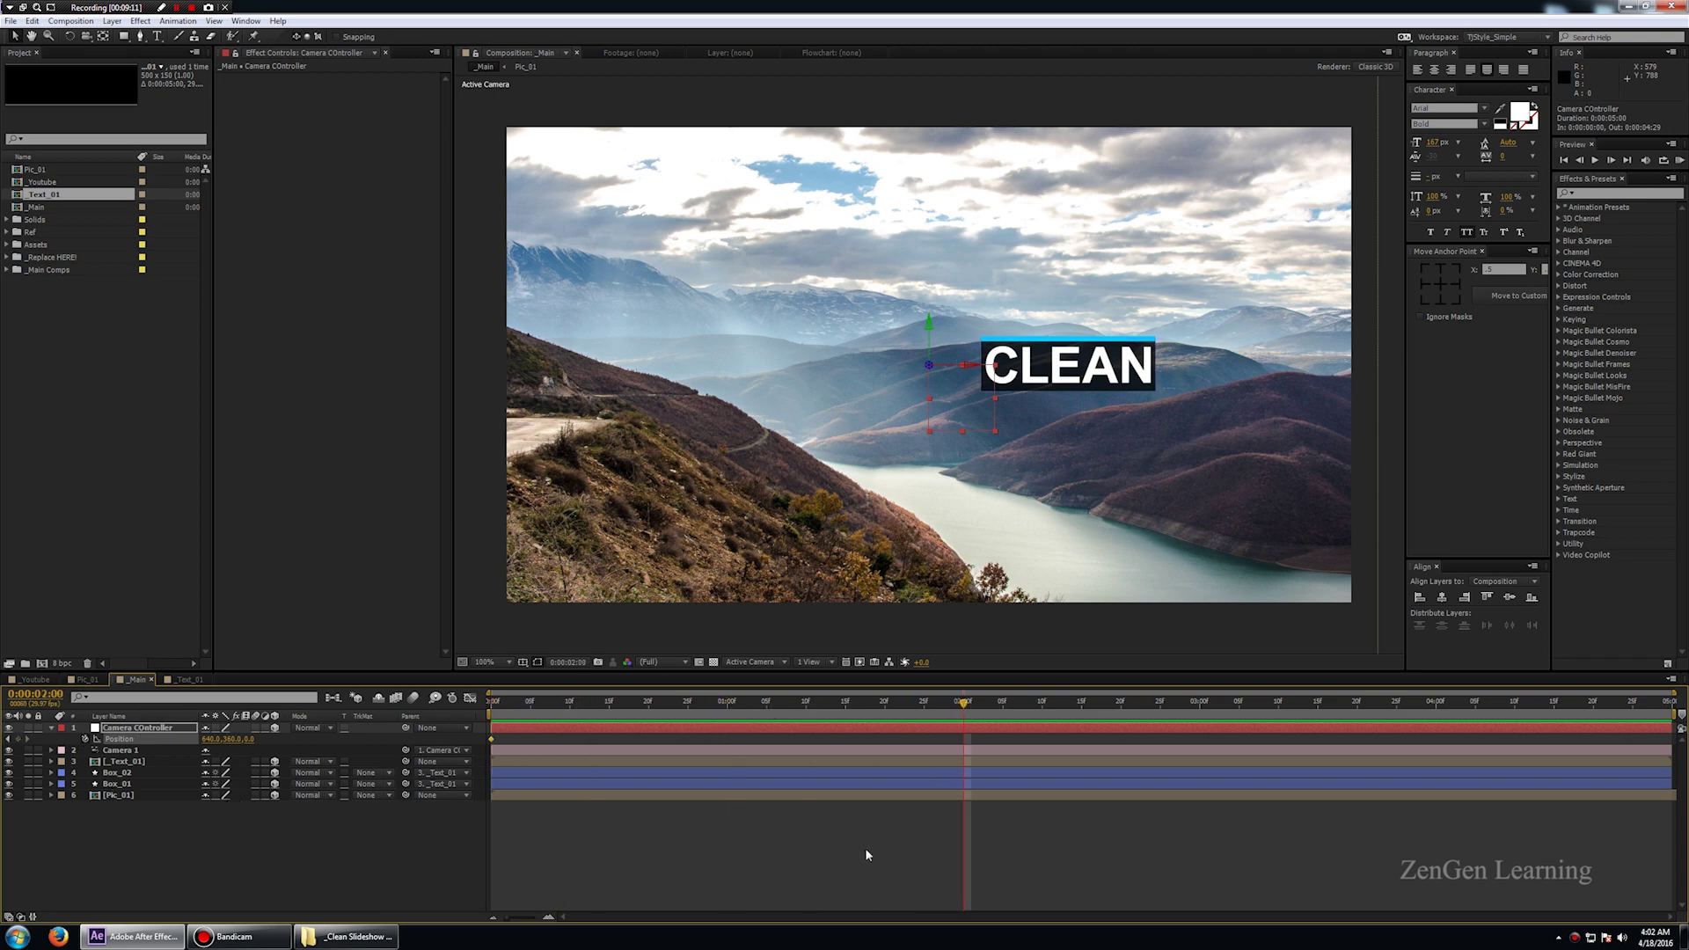
pyautogui.moveTo(211, 739); pyautogui.dragTo(123, 751)
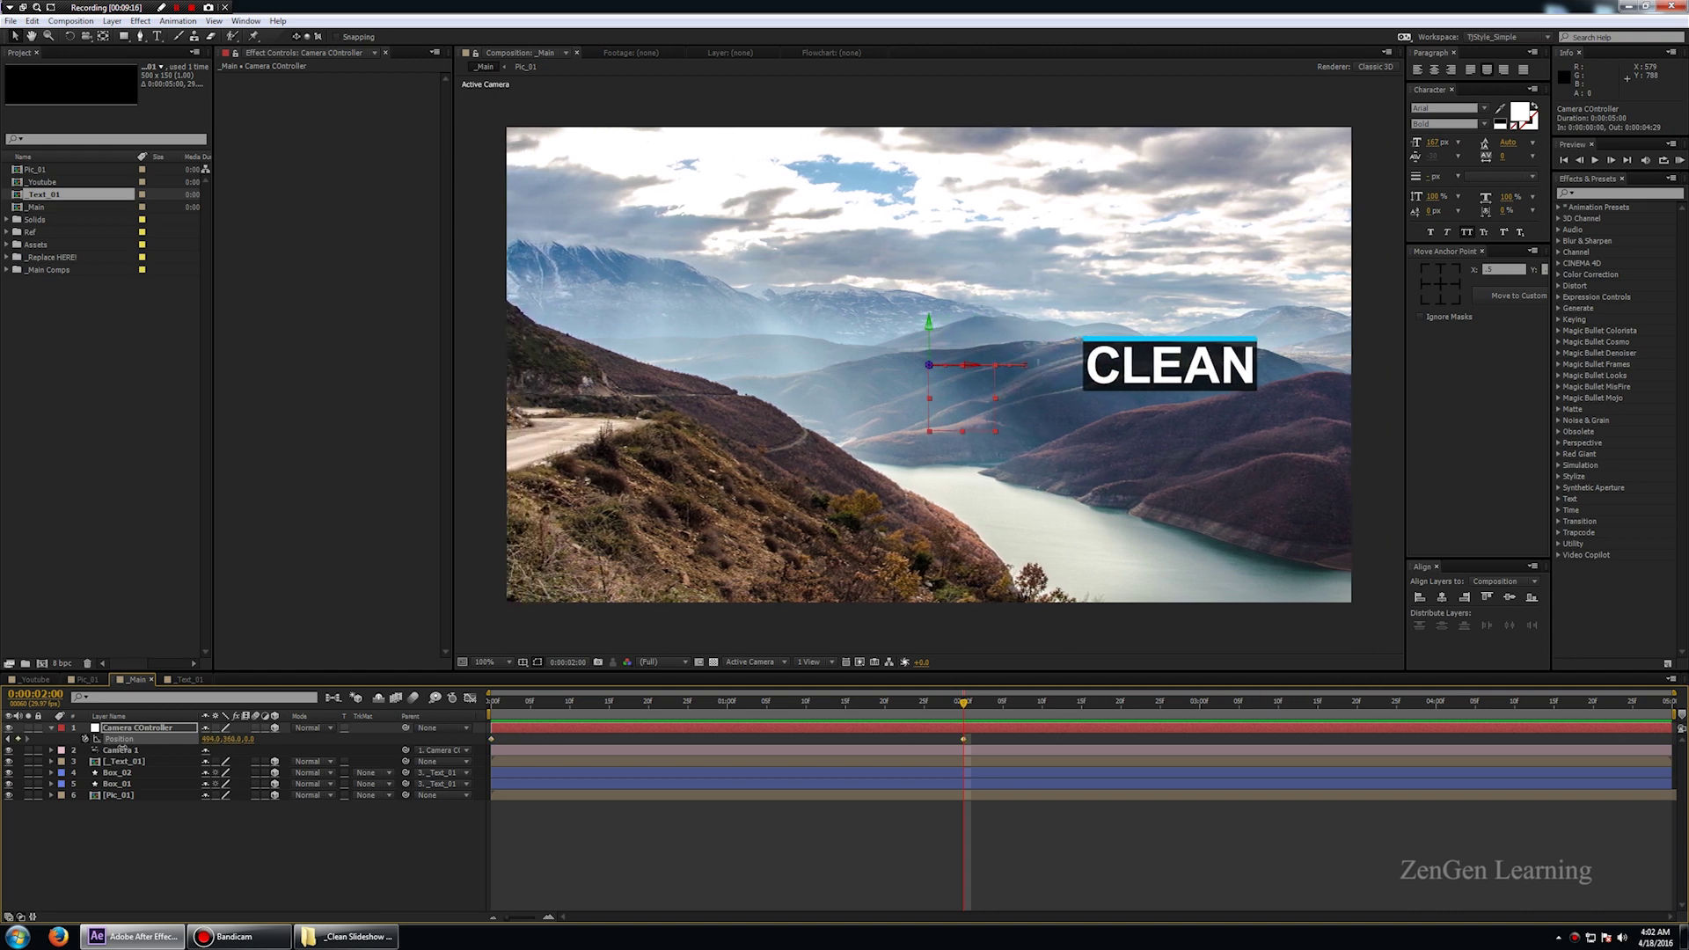
pyautogui.press('KP_0')
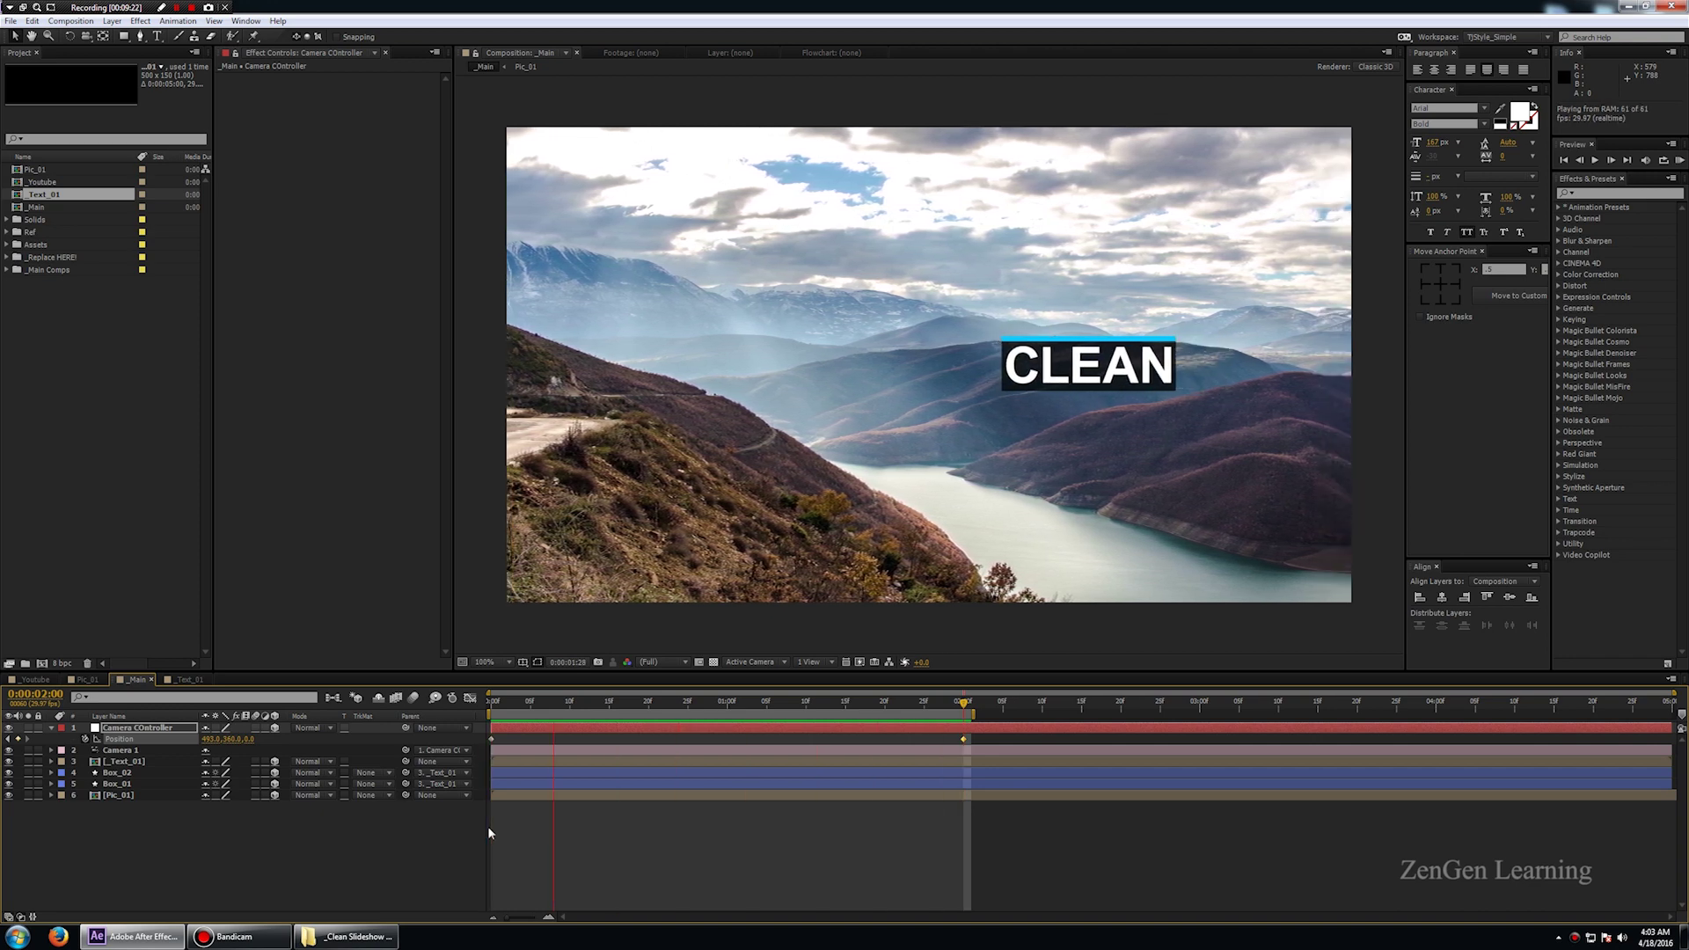
pyautogui.press('space')
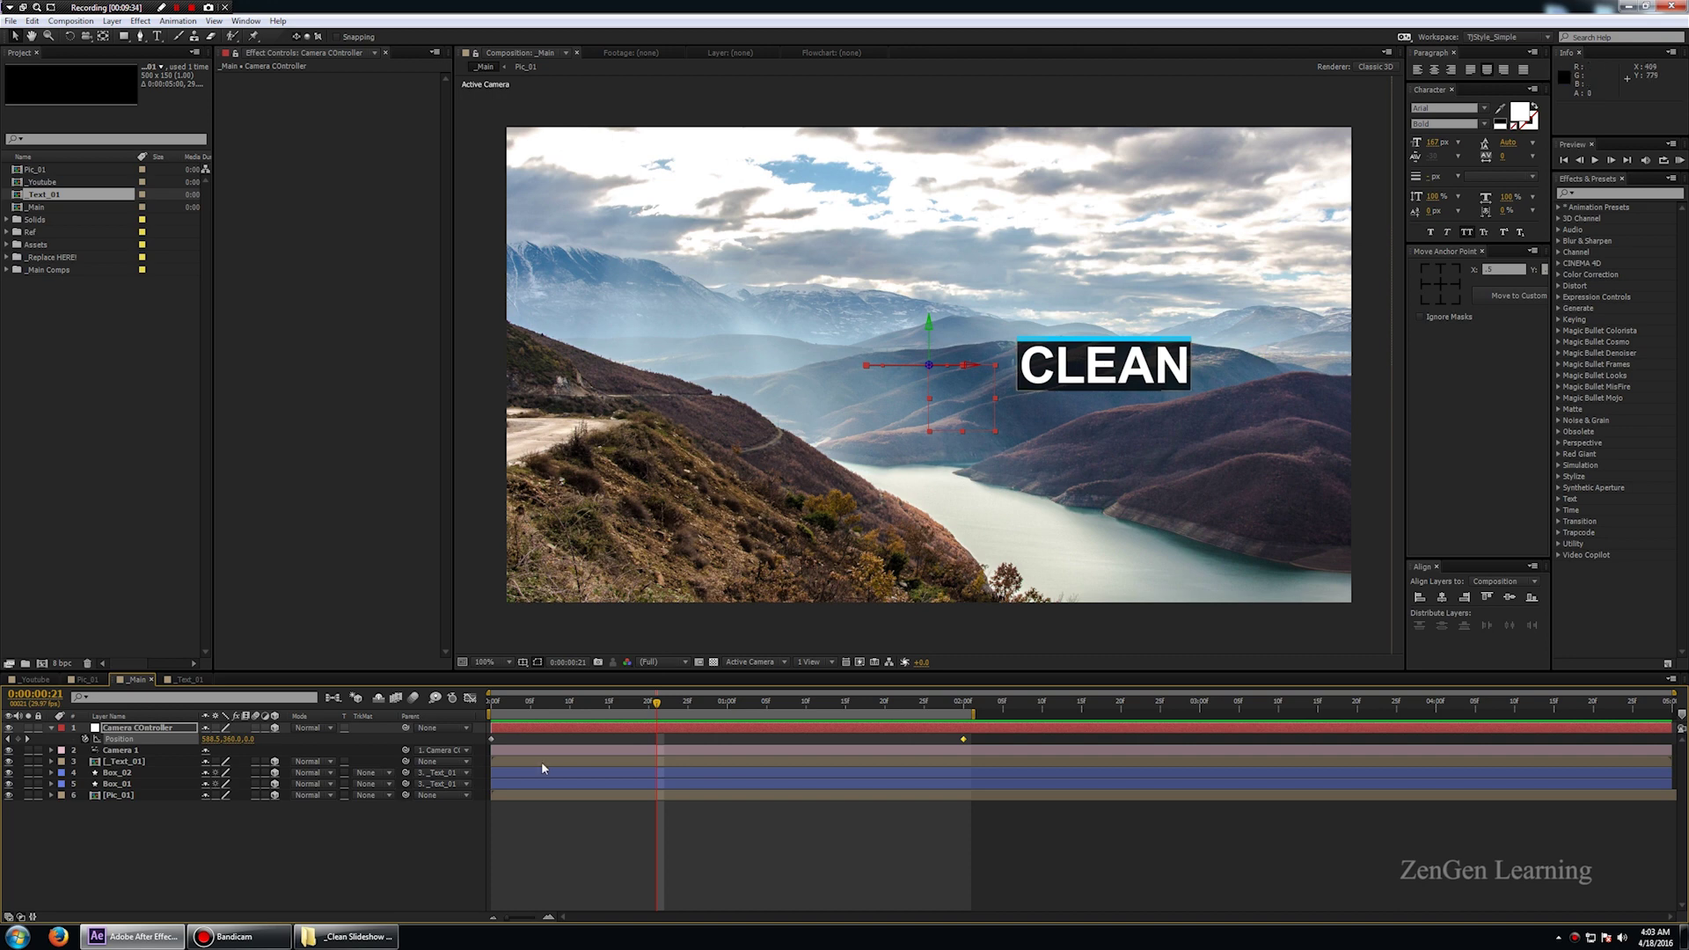
# - Orbit the camera to examine the depth between the CLEAN title and the picture, and undo the orbits
pyautogui.click(232, 834)
pyautogui.moveTo(920, 445); pyautogui.dragTo(1031, 355)
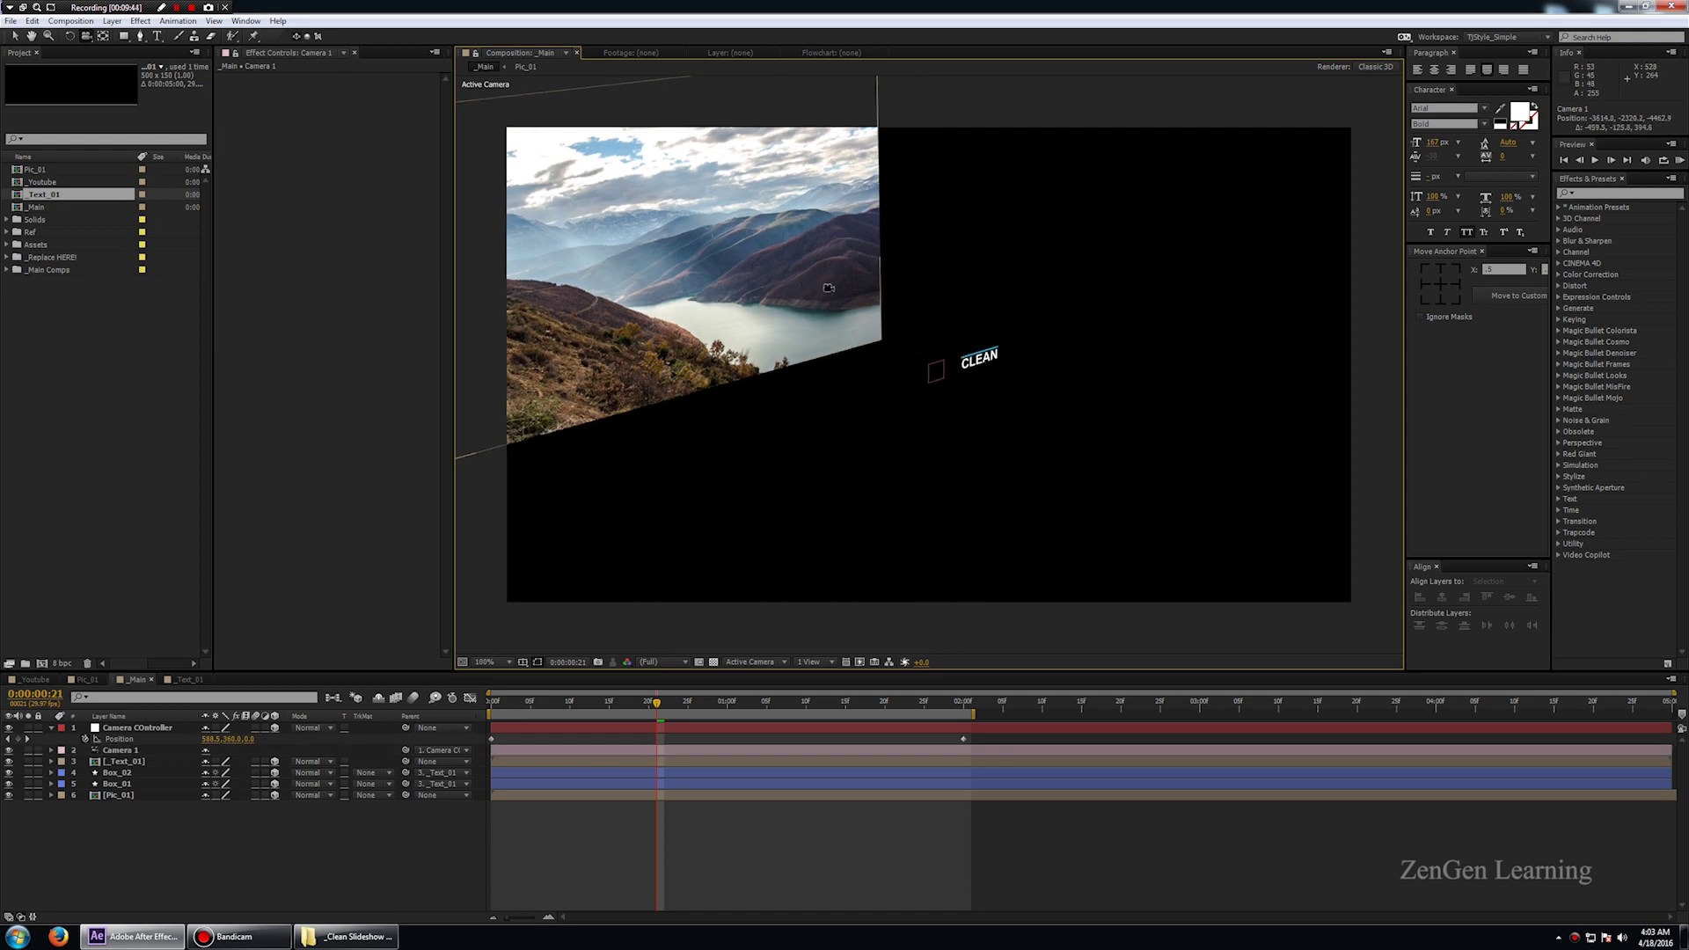
pyautogui.click(152, 751)
pyautogui.hotkey('ctrl', 'z')
pyautogui.hotkey('ctrl', 'z')
pyautogui.hotkey('ctrl', 'z')
pyautogui.hotkey('ctrl', 'z')
pyautogui.hotkey('ctrl', 'z')
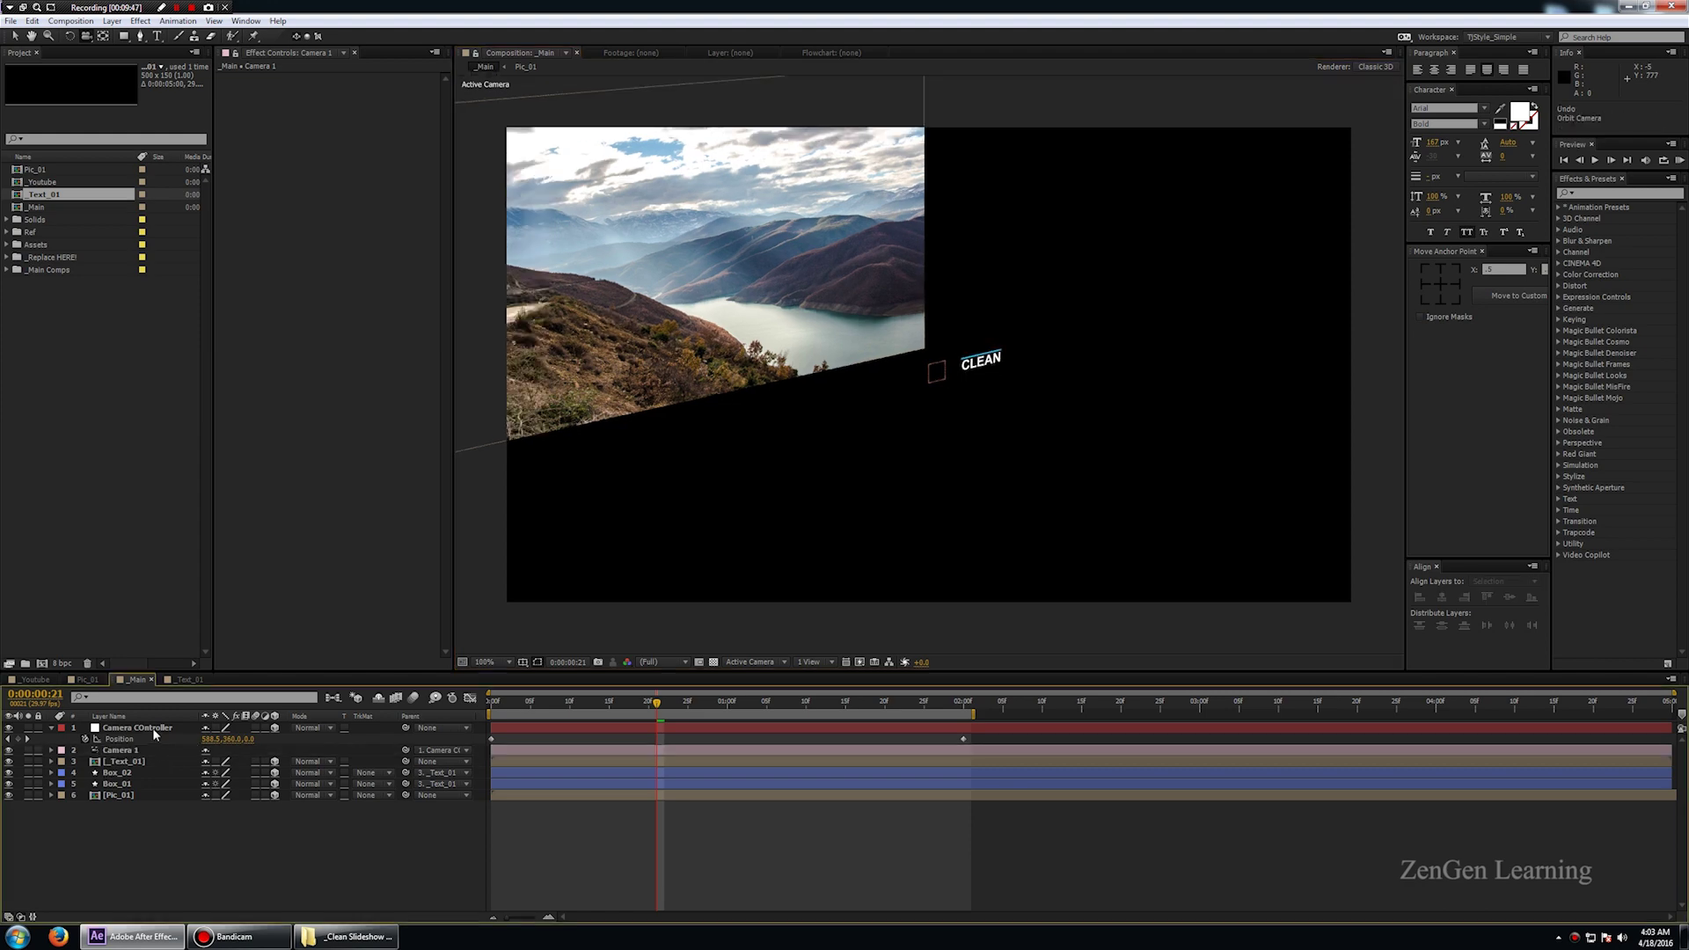
pyautogui.hotkey('ctrl', 'z')
pyautogui.click(308, 805)
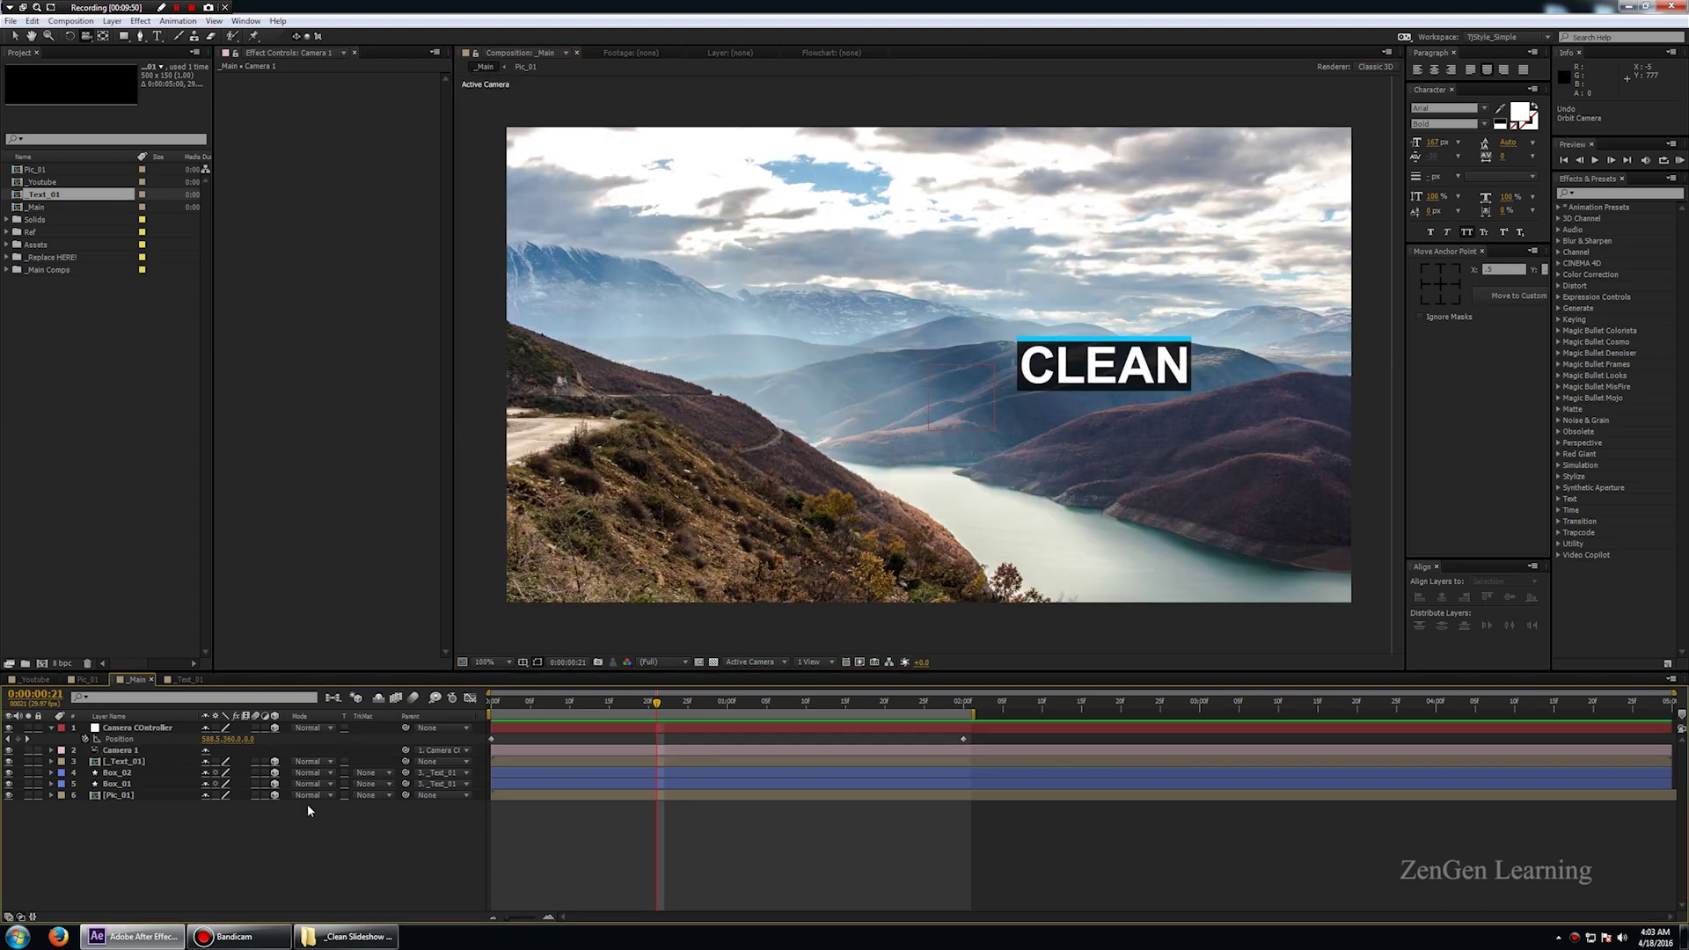
# - Orbit Camera 1 at frame 22 to inspect the layers' 3D arrangement, undo the orbit, and preview the animation
pyautogui.moveTo(653, 703)
pyautogui.mouseDown()
pyautogui.moveTo(491, 722)
pyautogui.moveTo(674, 709)
pyautogui.mouseUp()
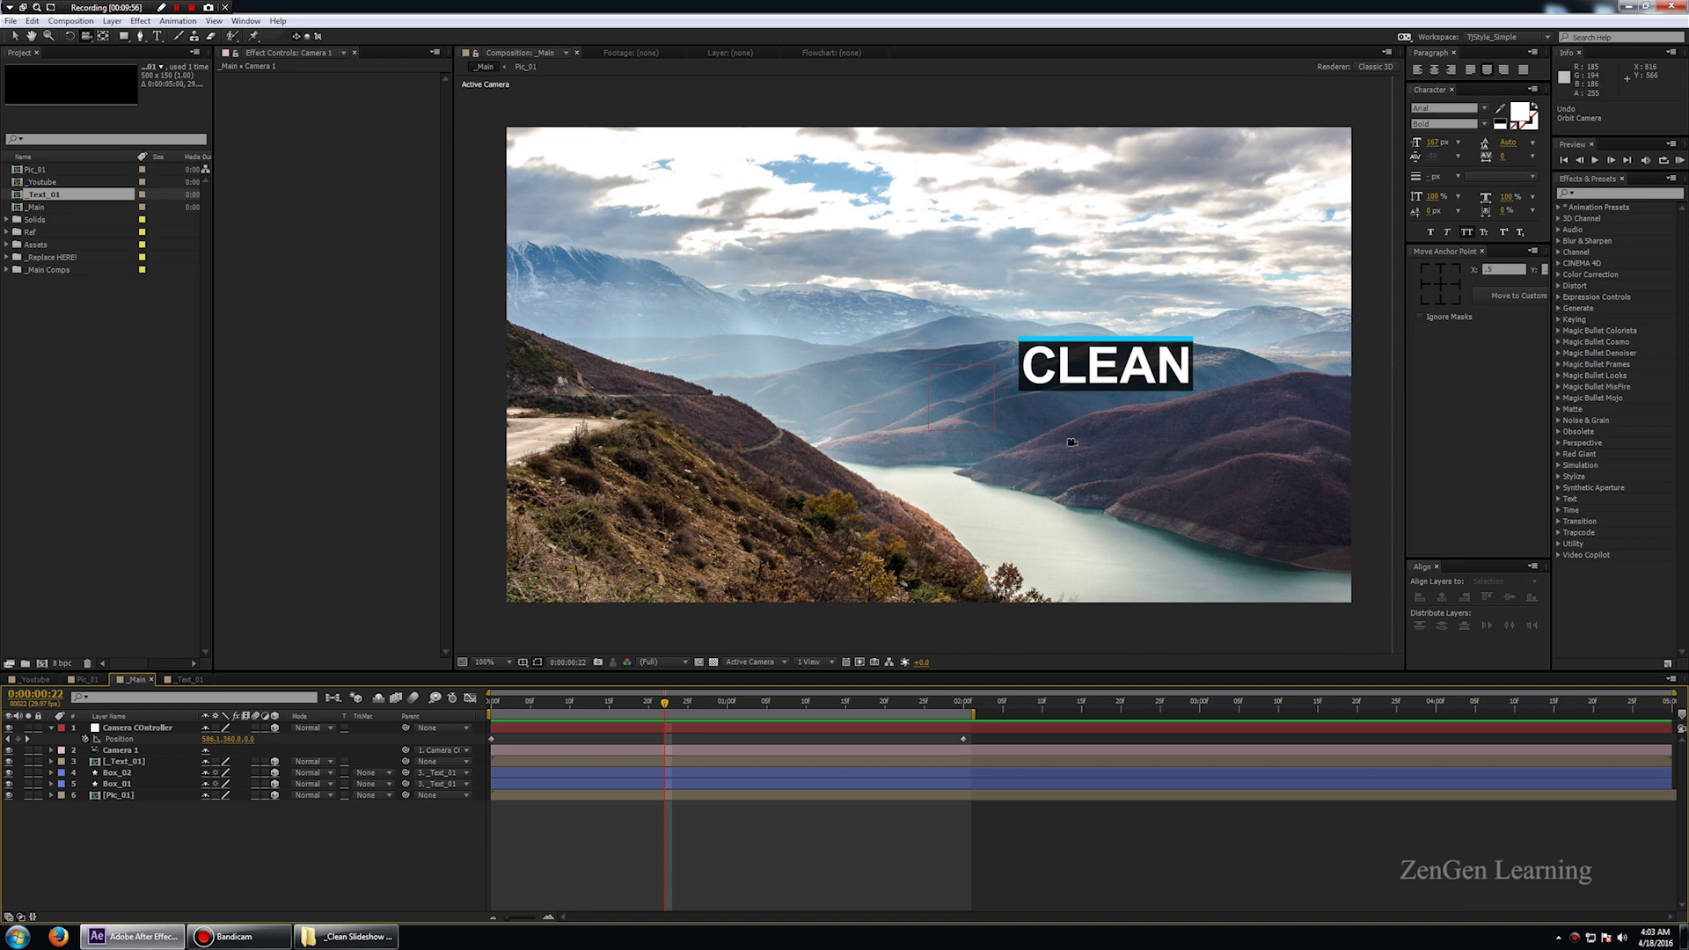
pyautogui.press('v')
pyautogui.press('c')
pyautogui.moveTo(1133, 481); pyautogui.dragTo(1152, 362)
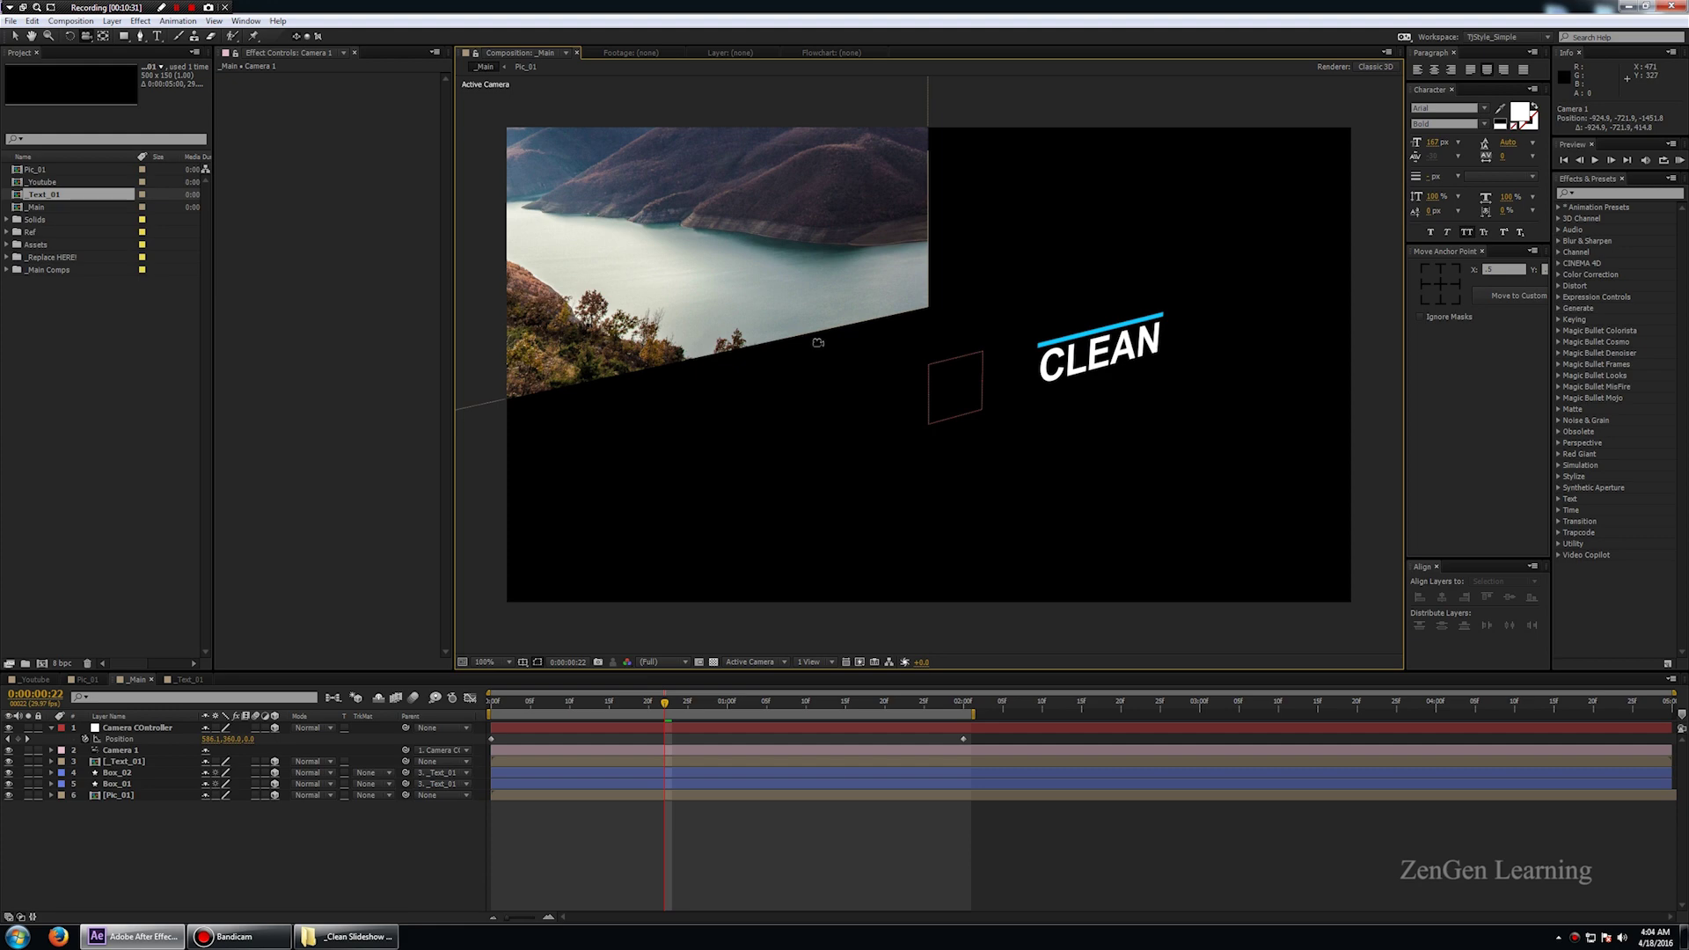
pyautogui.hotkey('ctrl', 'z')
pyautogui.press('space')
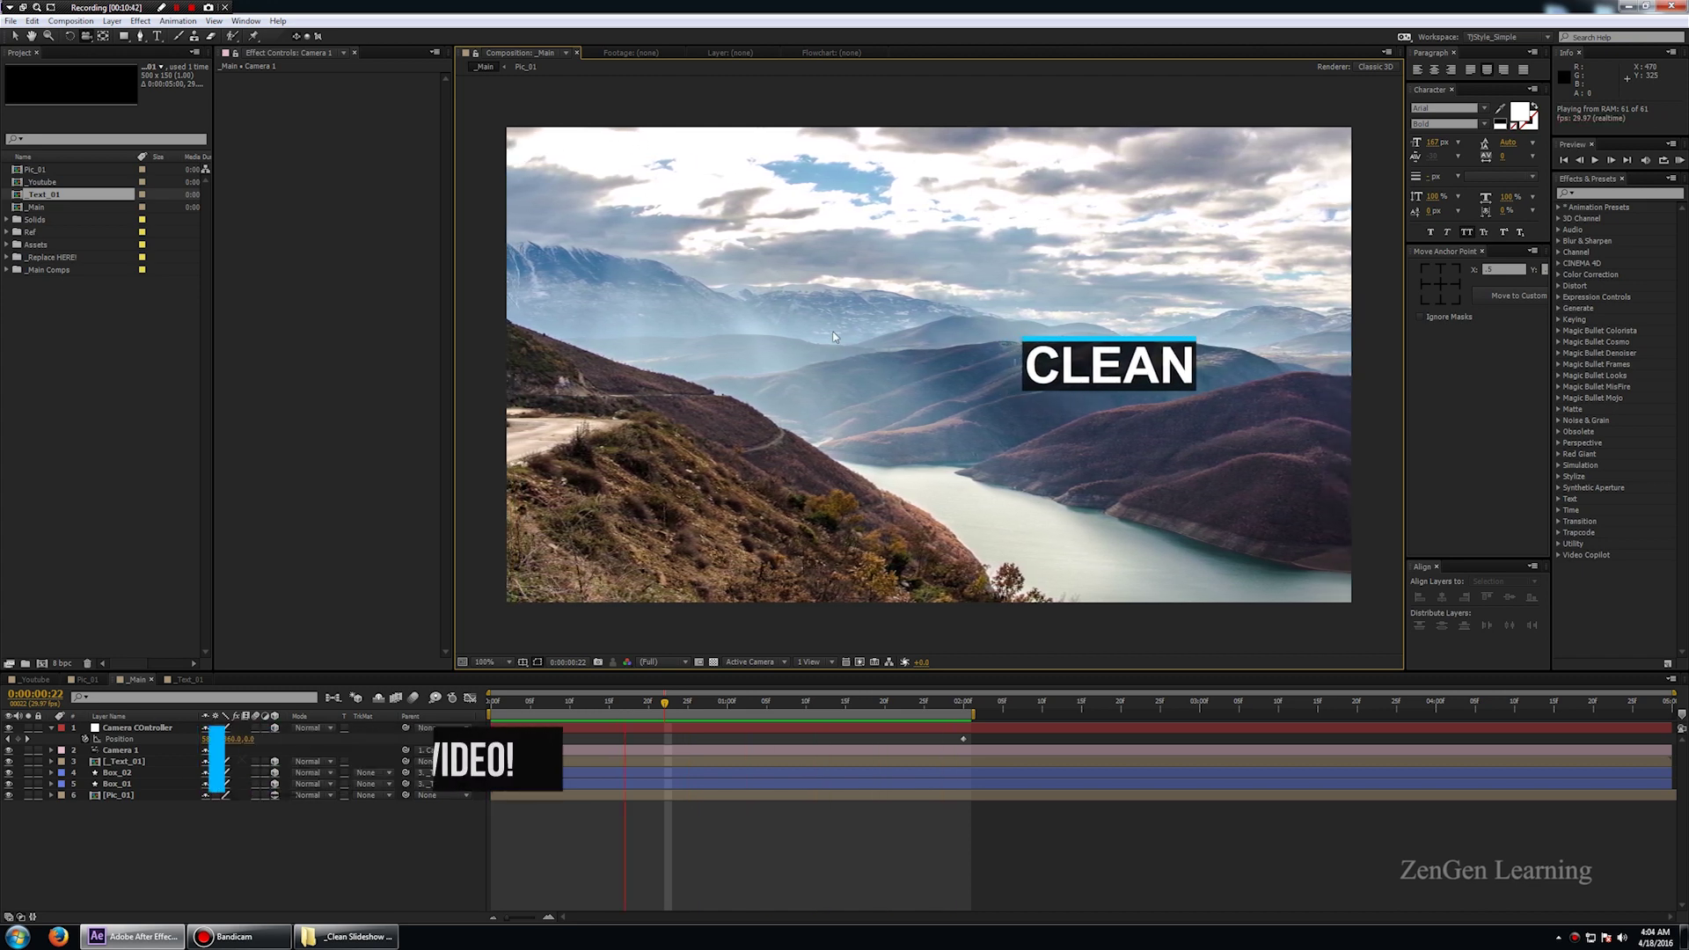
# - Open the _Text_01 composition and replace the CLEAN text with DESIGN
pyautogui.click(950, 704)
pyautogui.moveTo(955, 709); pyautogui.dragTo(240, 712)
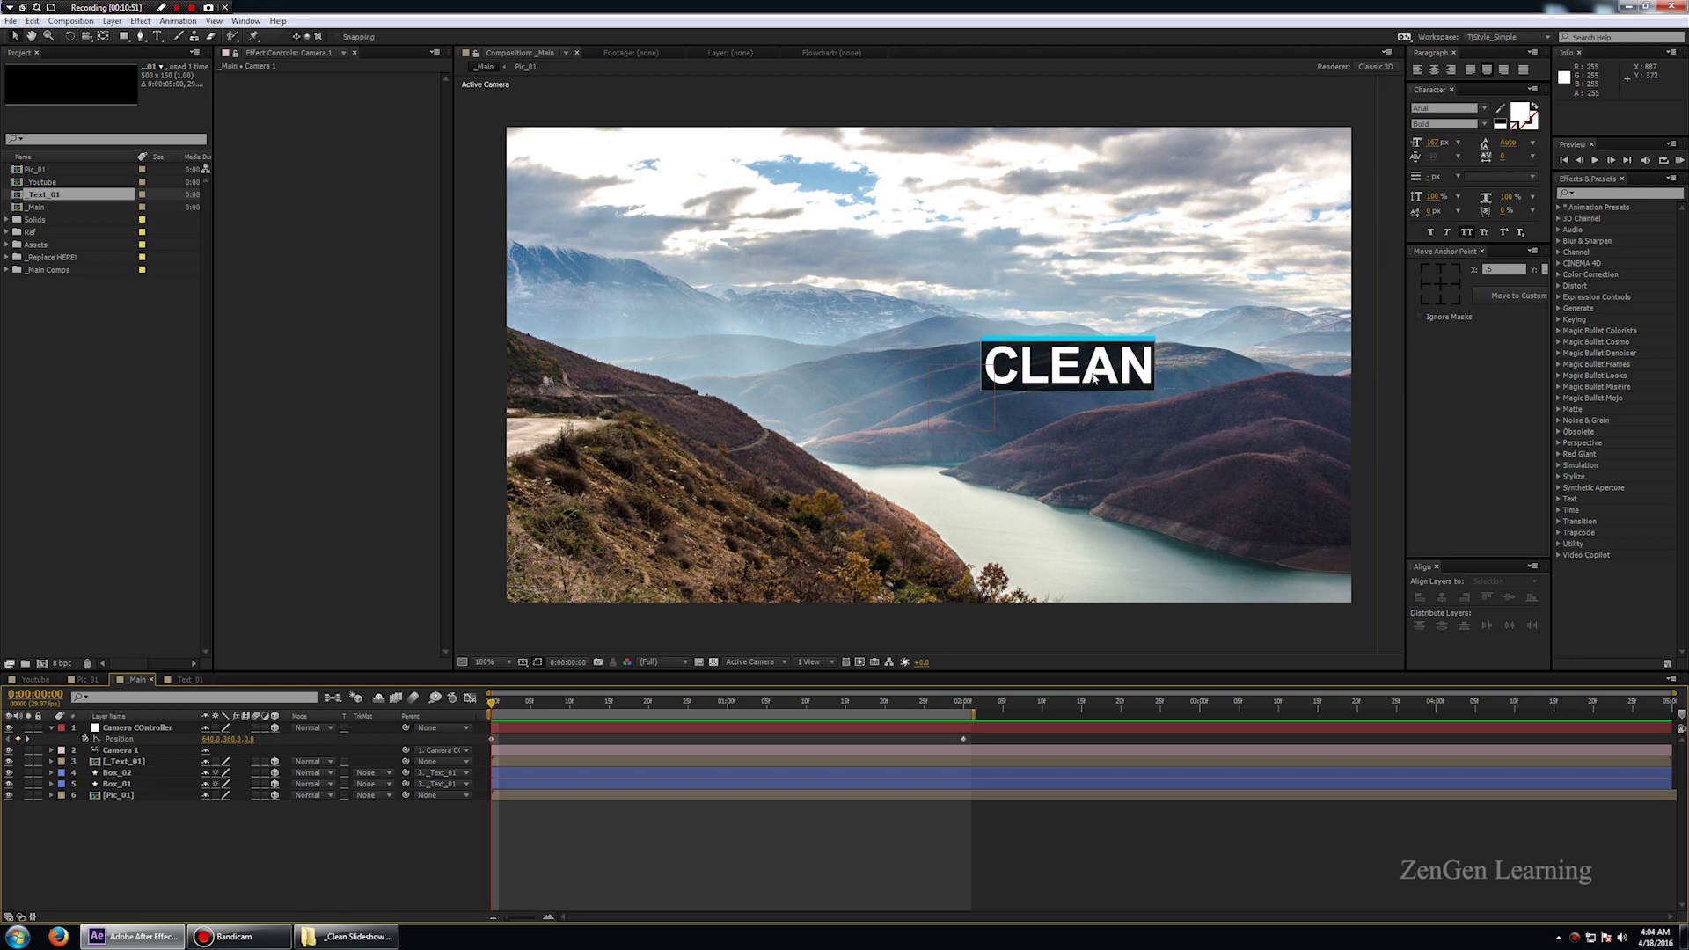
pyautogui.doubleClick(134, 762)
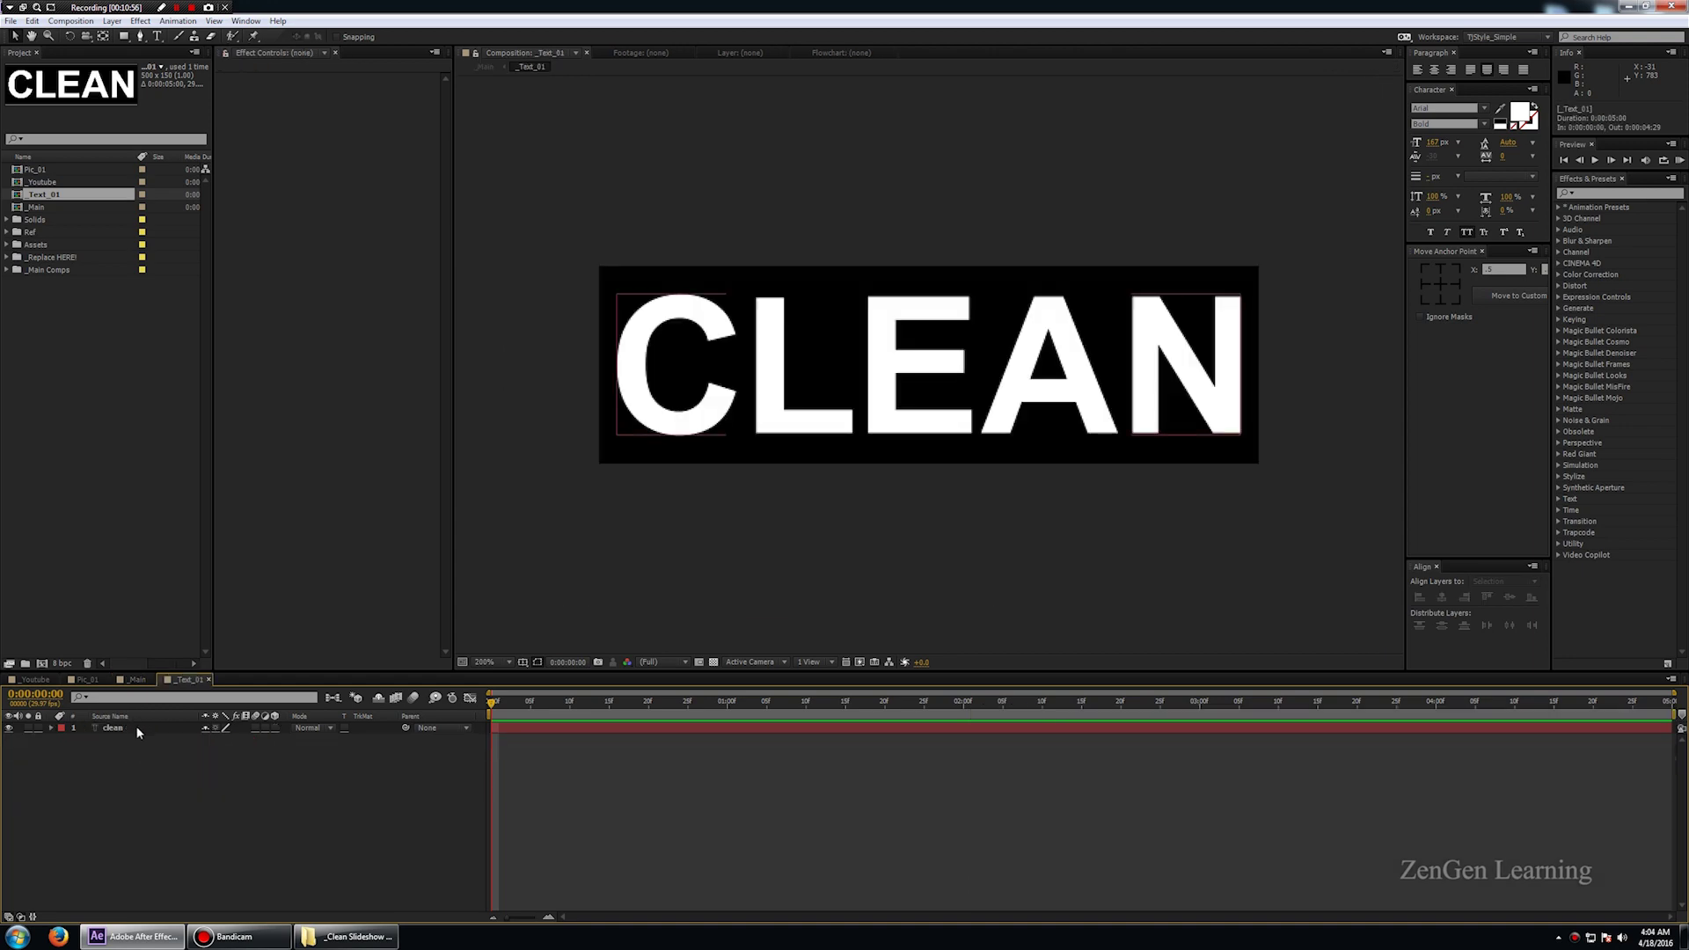
pyautogui.click(138, 730)
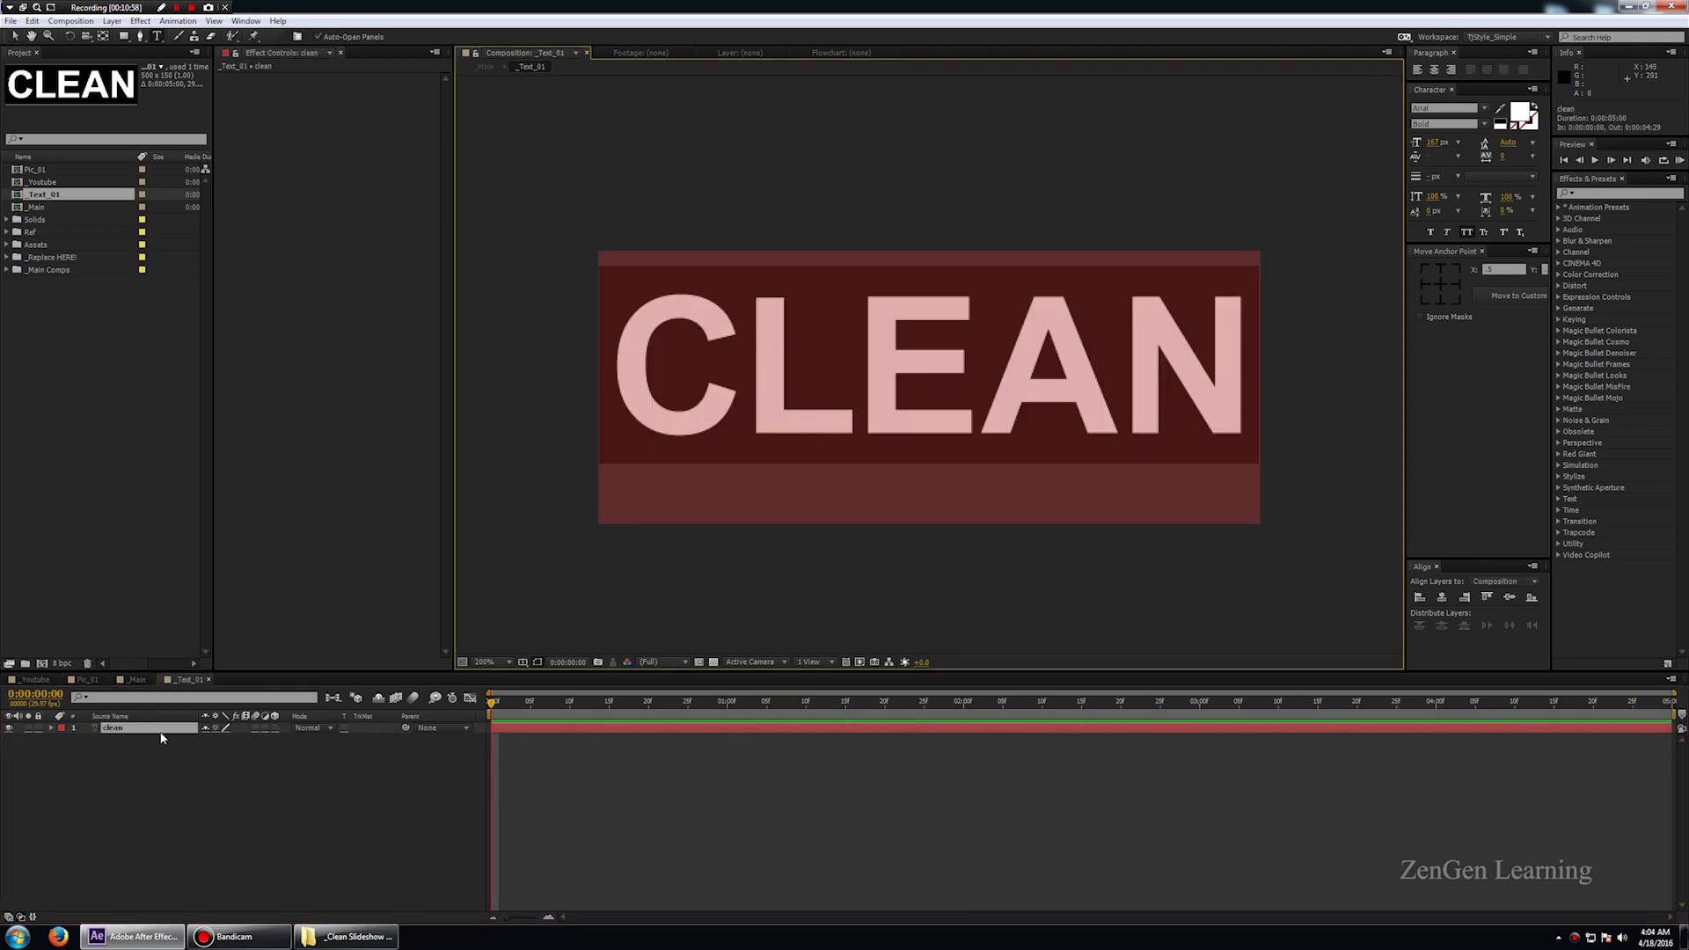
pyautogui.write('design')
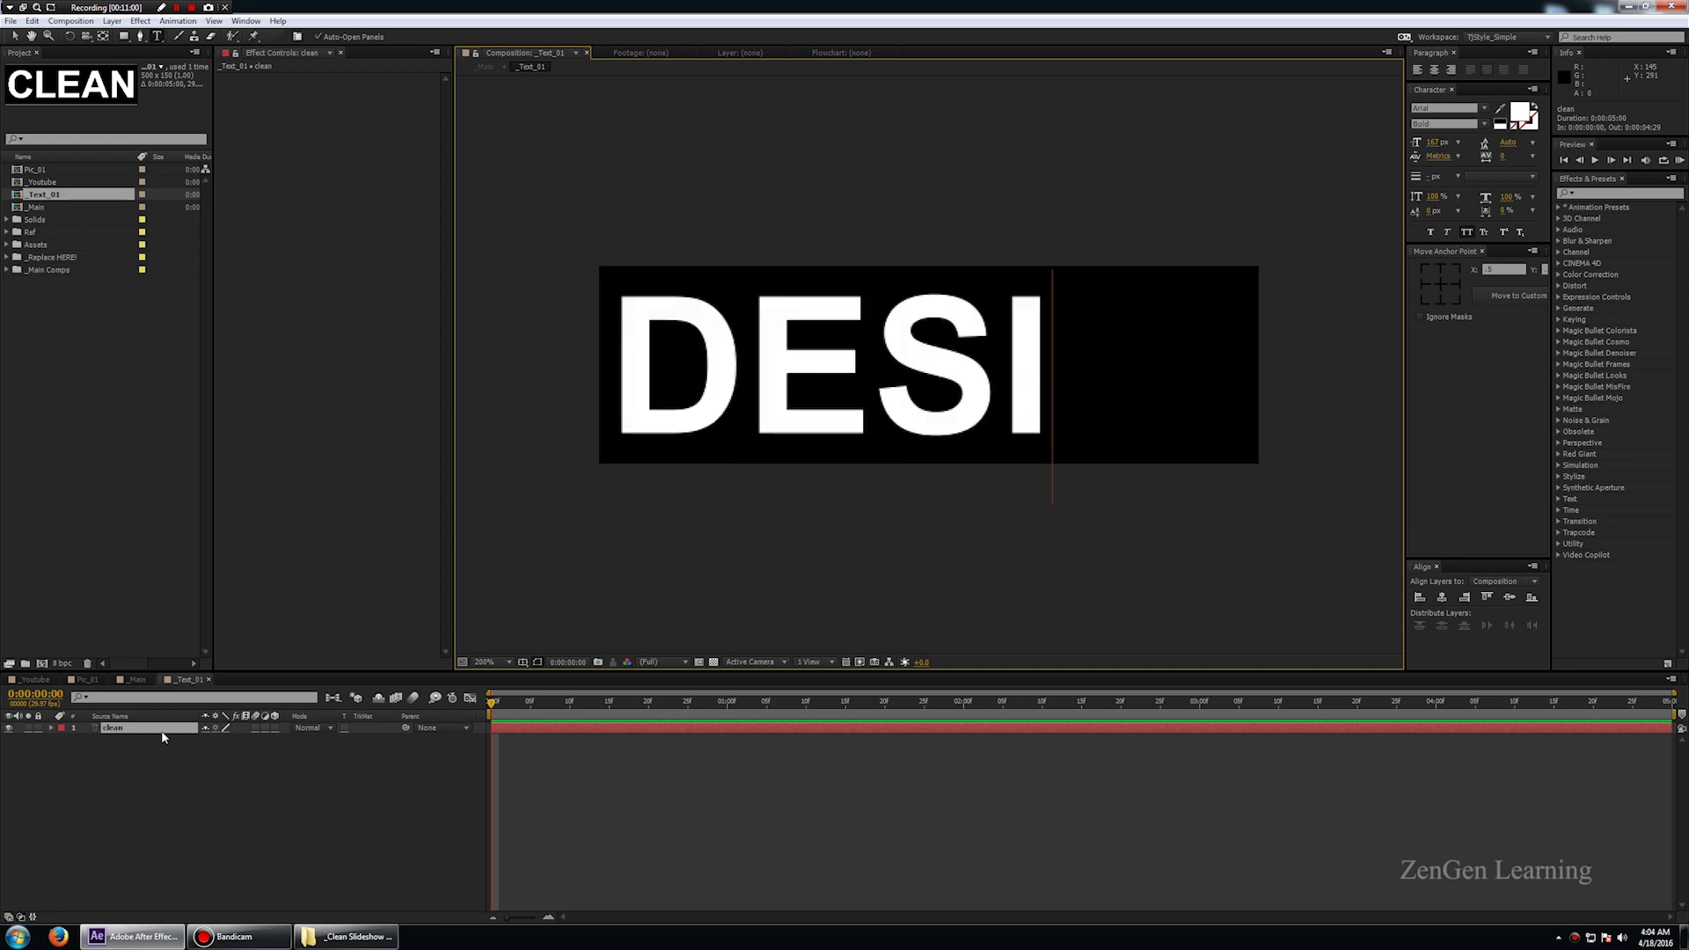
pyautogui.press('KP_Enter')
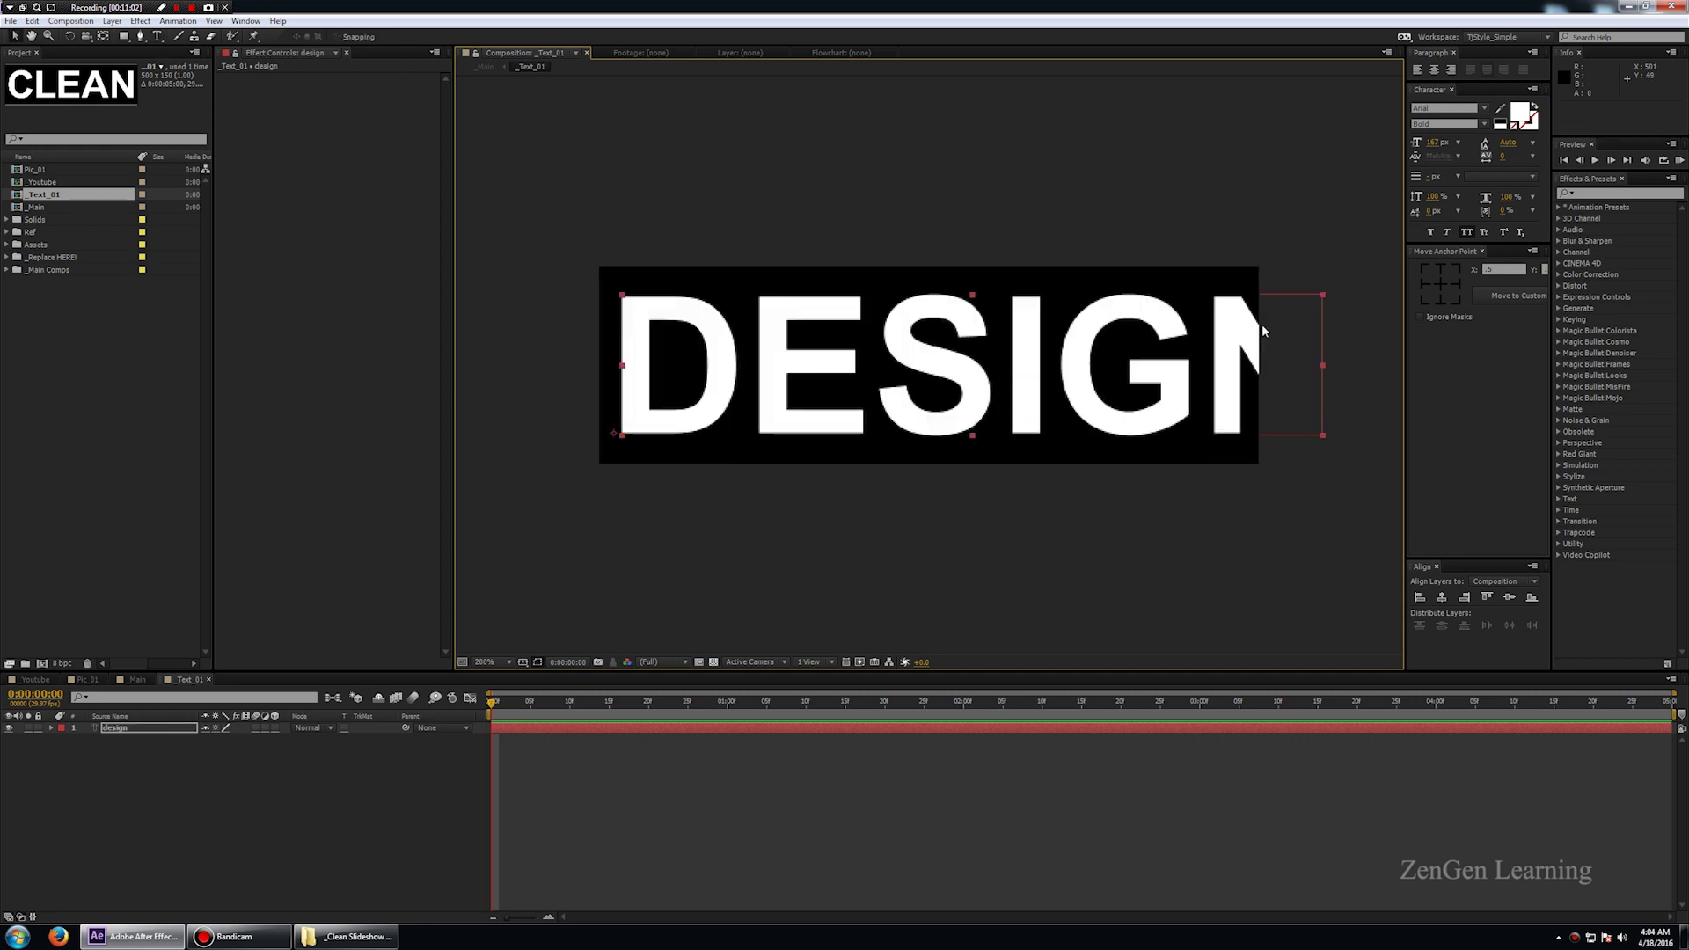
# - Scale the DESIGN text down and nudge it so the whole word fits inside the _Text_01 frame
pyautogui.moveTo(1327, 303); pyautogui.dragTo(1196, 344)
pyautogui.press('Right')
pyautogui.press('Right')
pyautogui.press('Right')
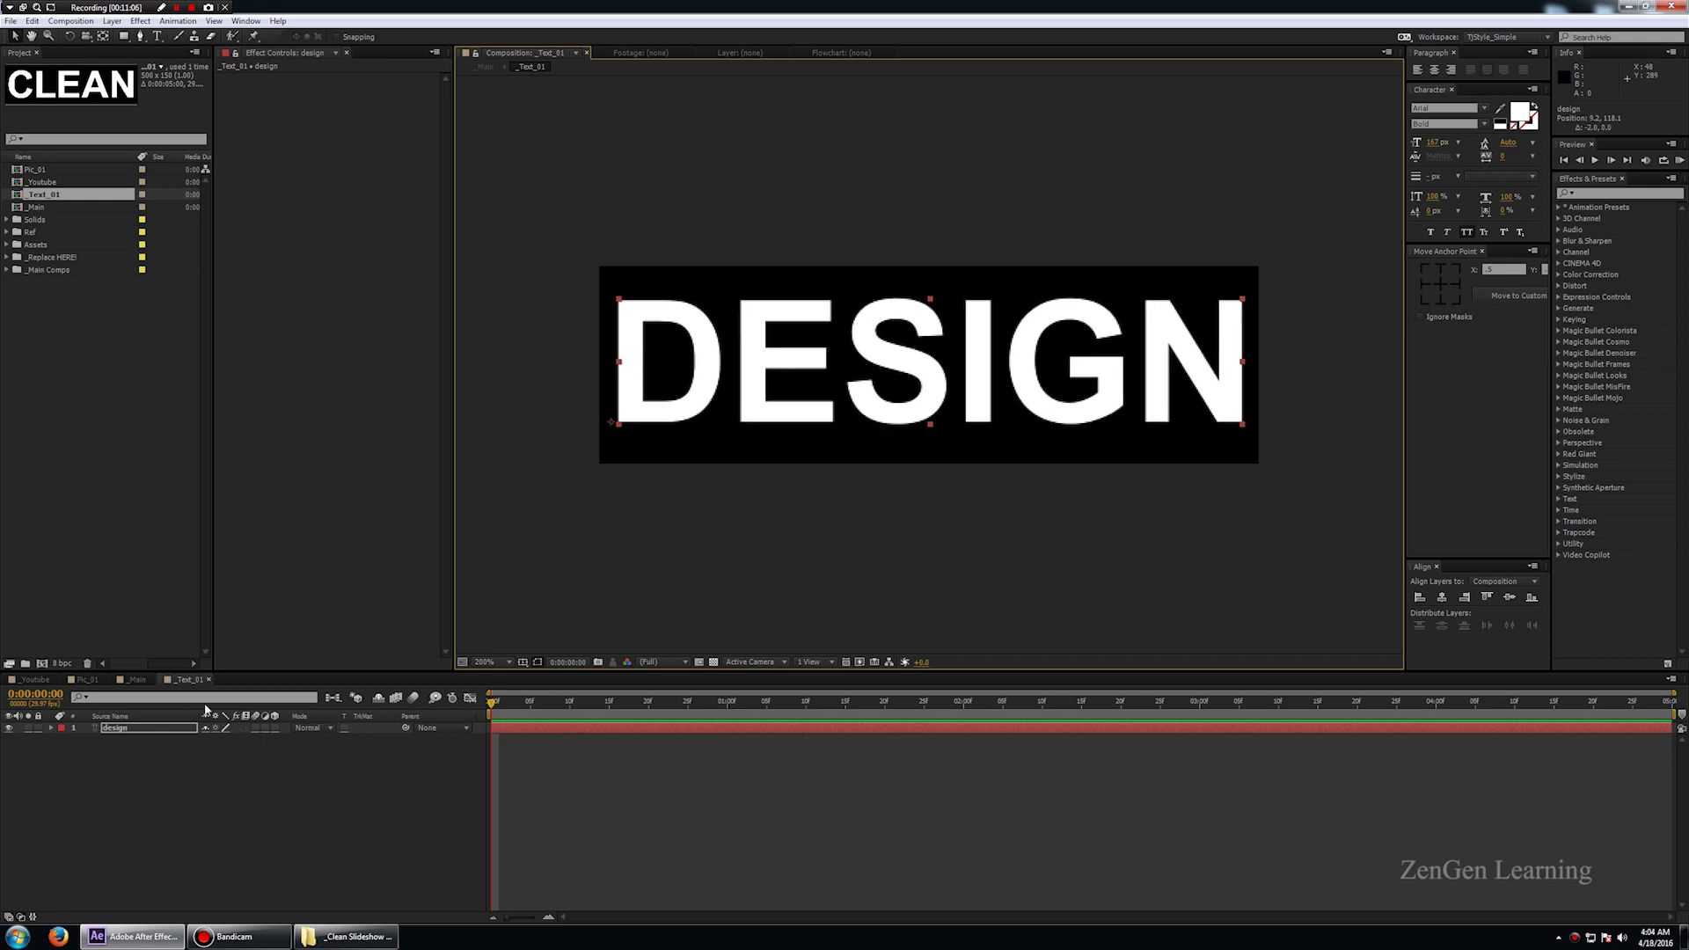
# - Preview the DESIGN title in _Main, and examine the second slide in the _Youtube reference composition up to 0:00:04:15
pyautogui.click(138, 680)
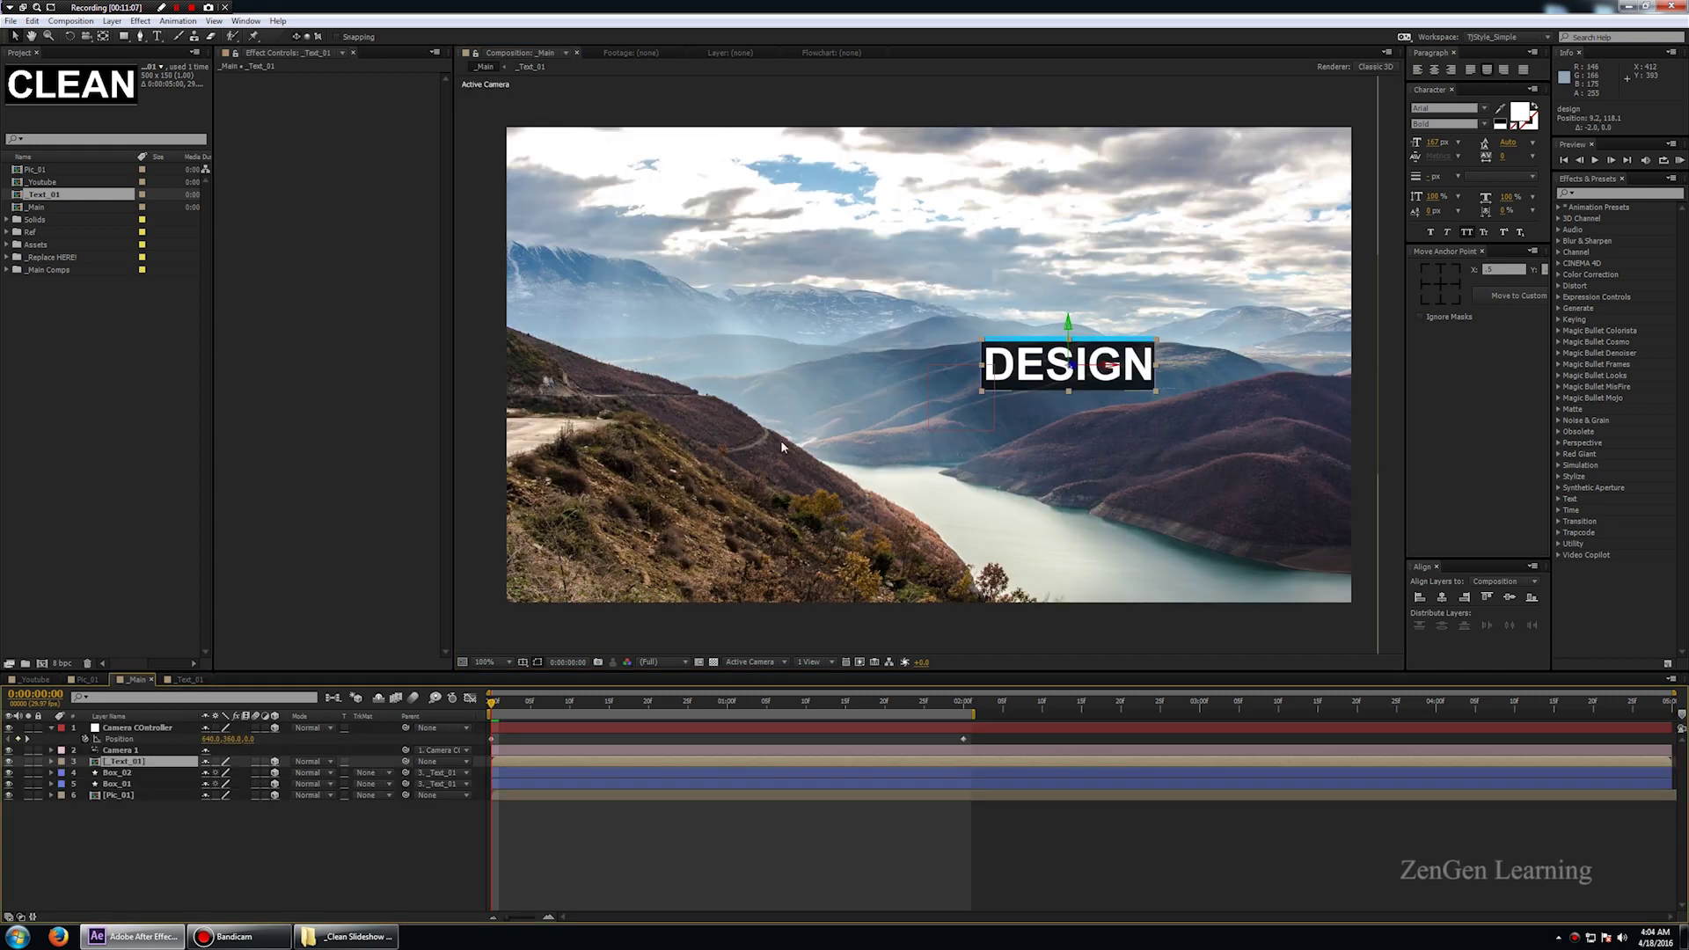
pyautogui.press('space')
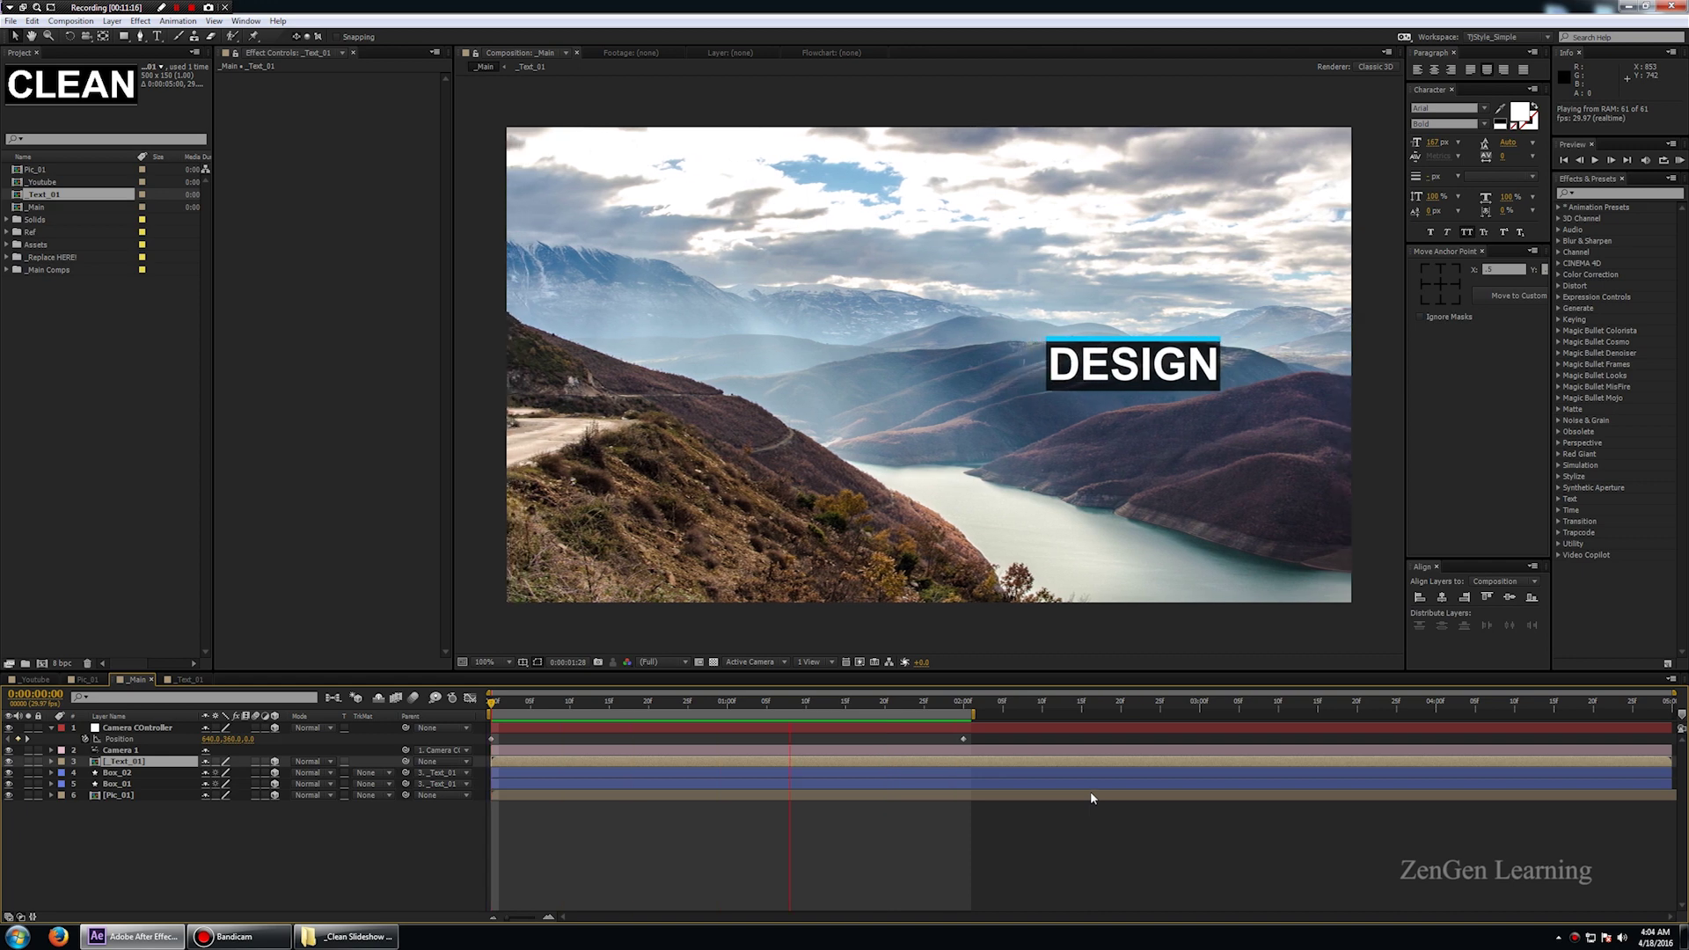
pyautogui.press('space')
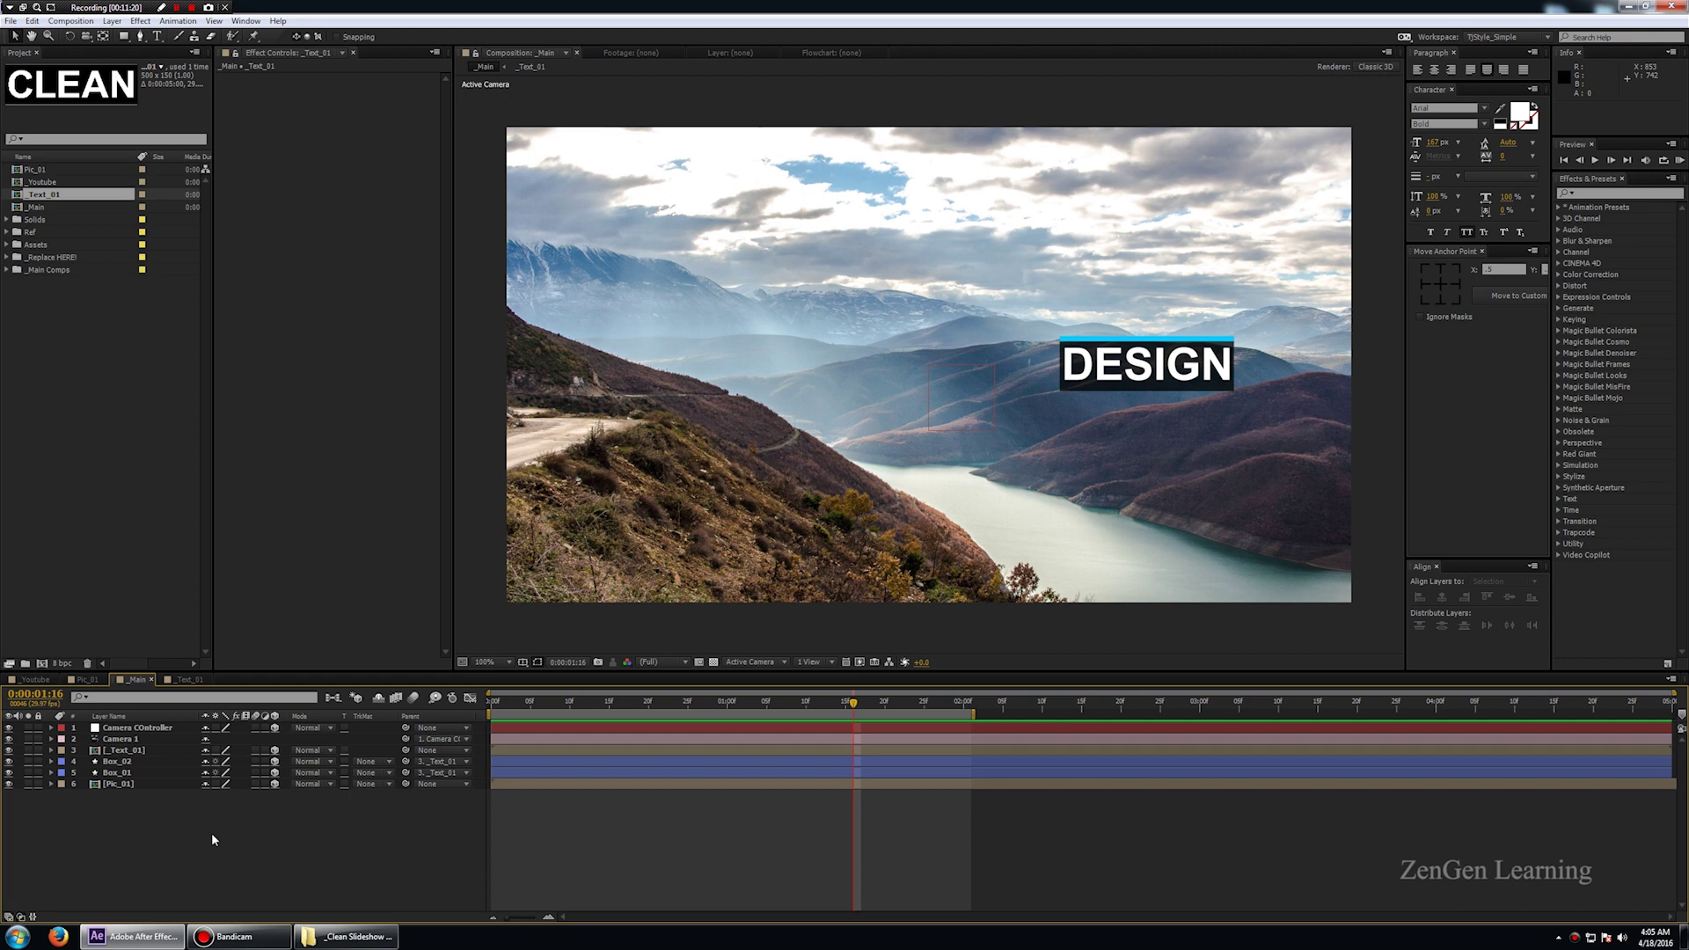
pyautogui.click(45, 679)
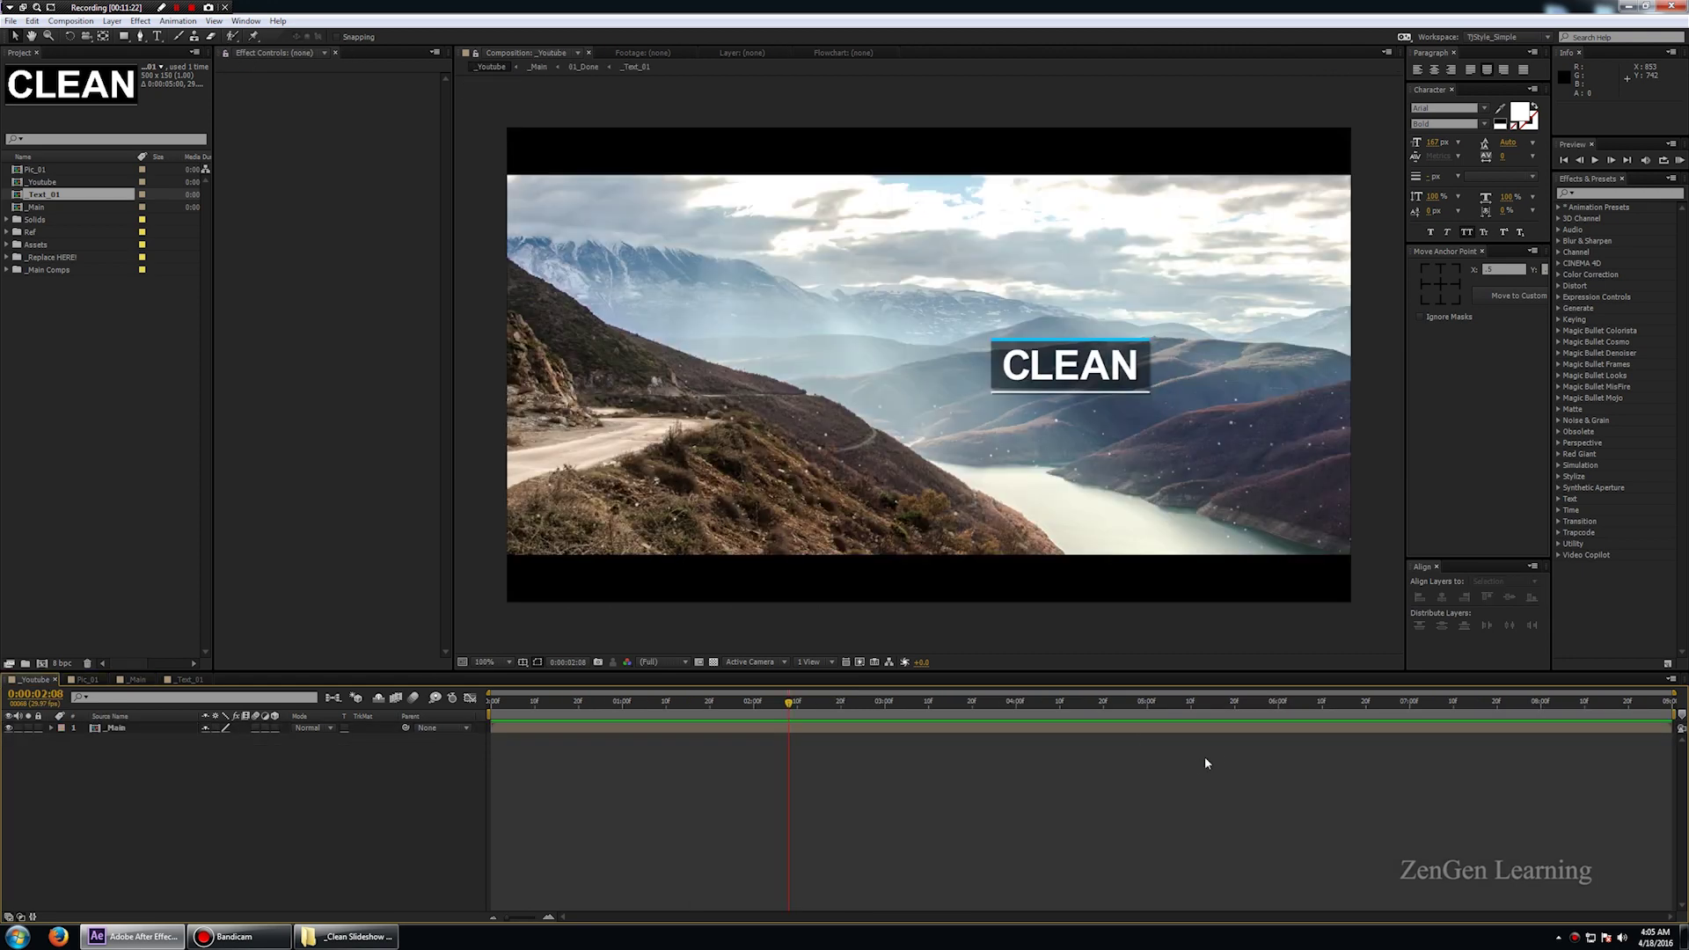
pyautogui.moveTo(874, 709); pyautogui.dragTo(1010, 732)
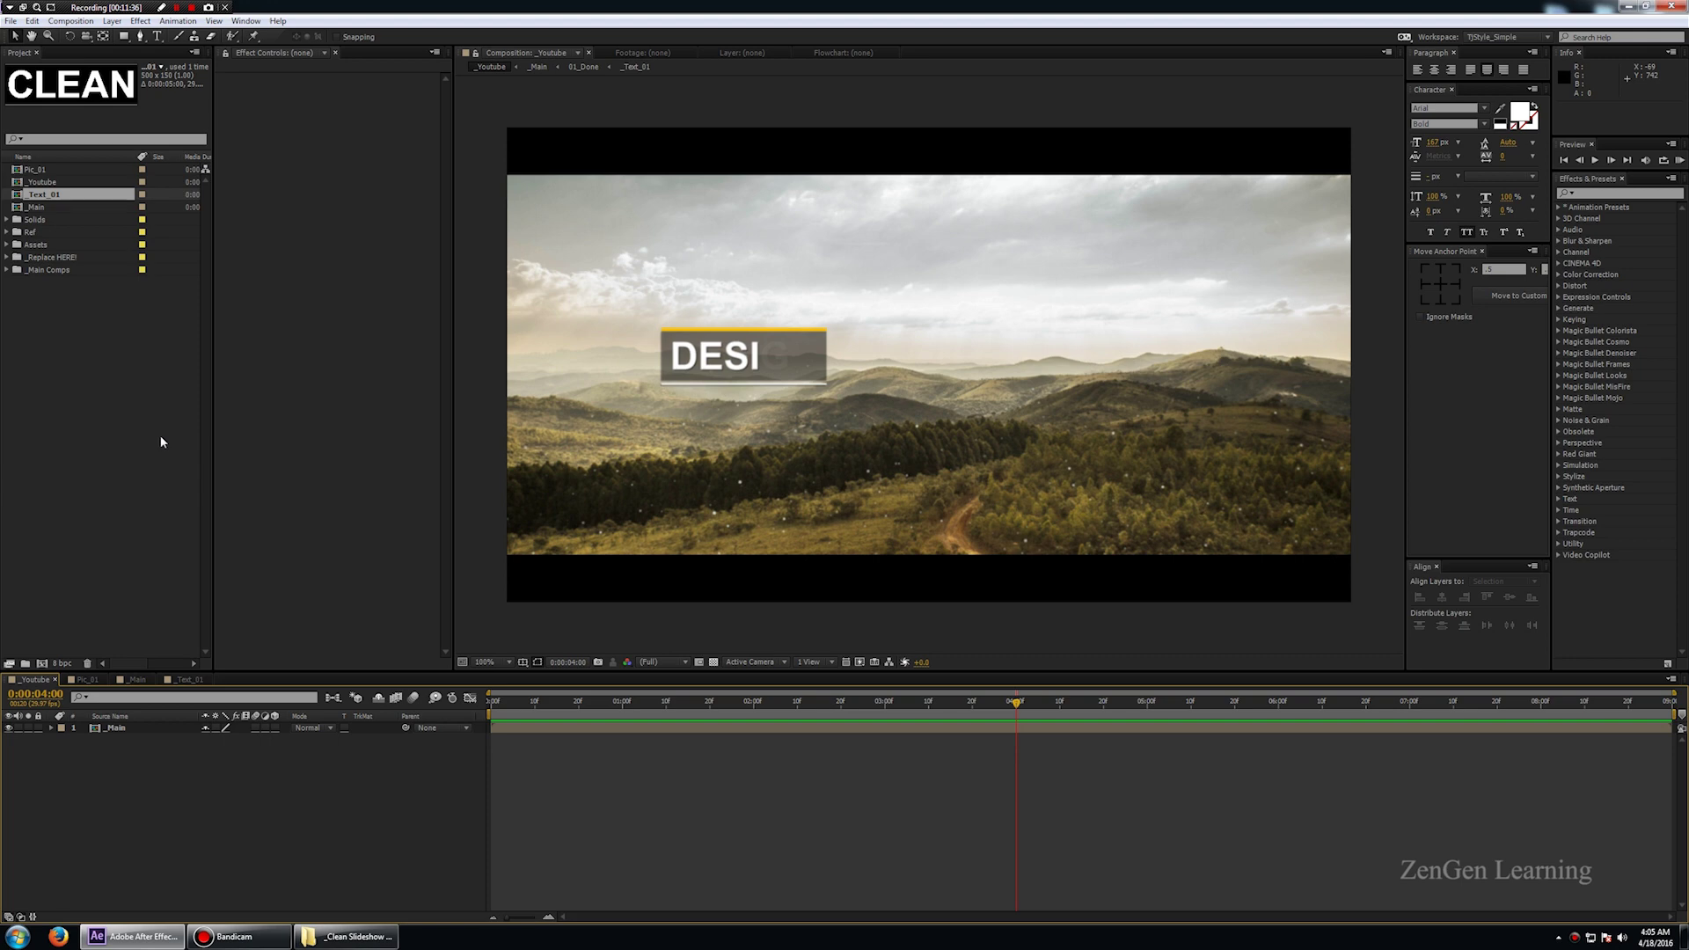
pyautogui.moveTo(1039, 715); pyautogui.dragTo(1082, 712)
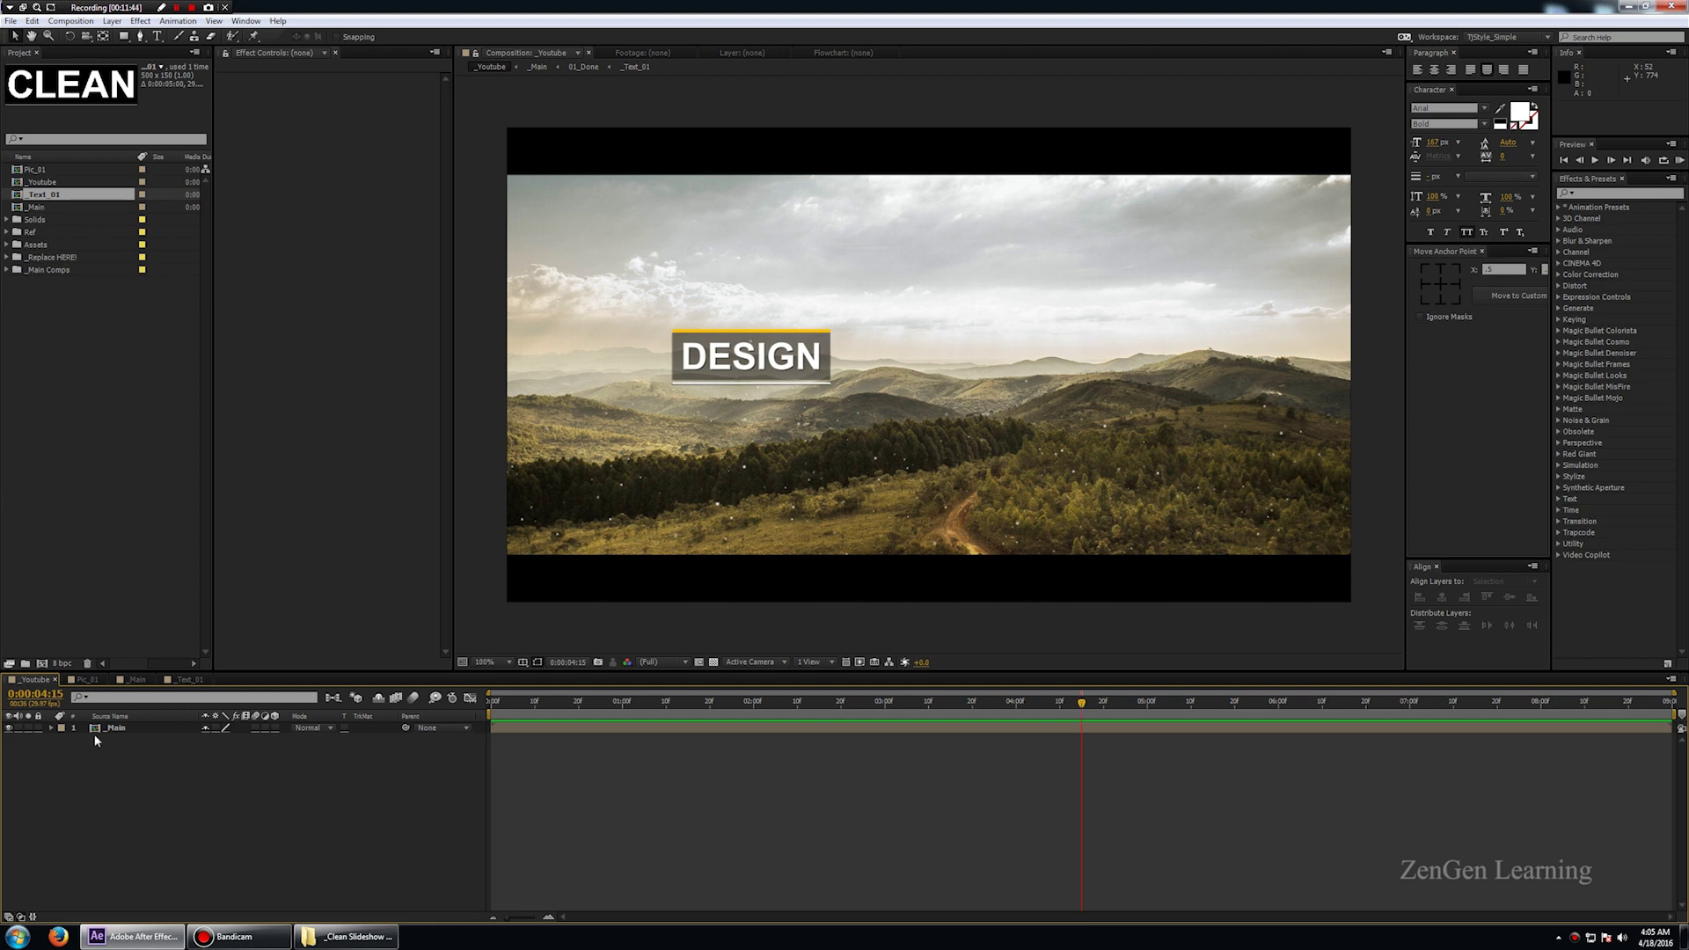
# - Rename the _Main slide composition as 01_Done
pyautogui.click(136, 680)
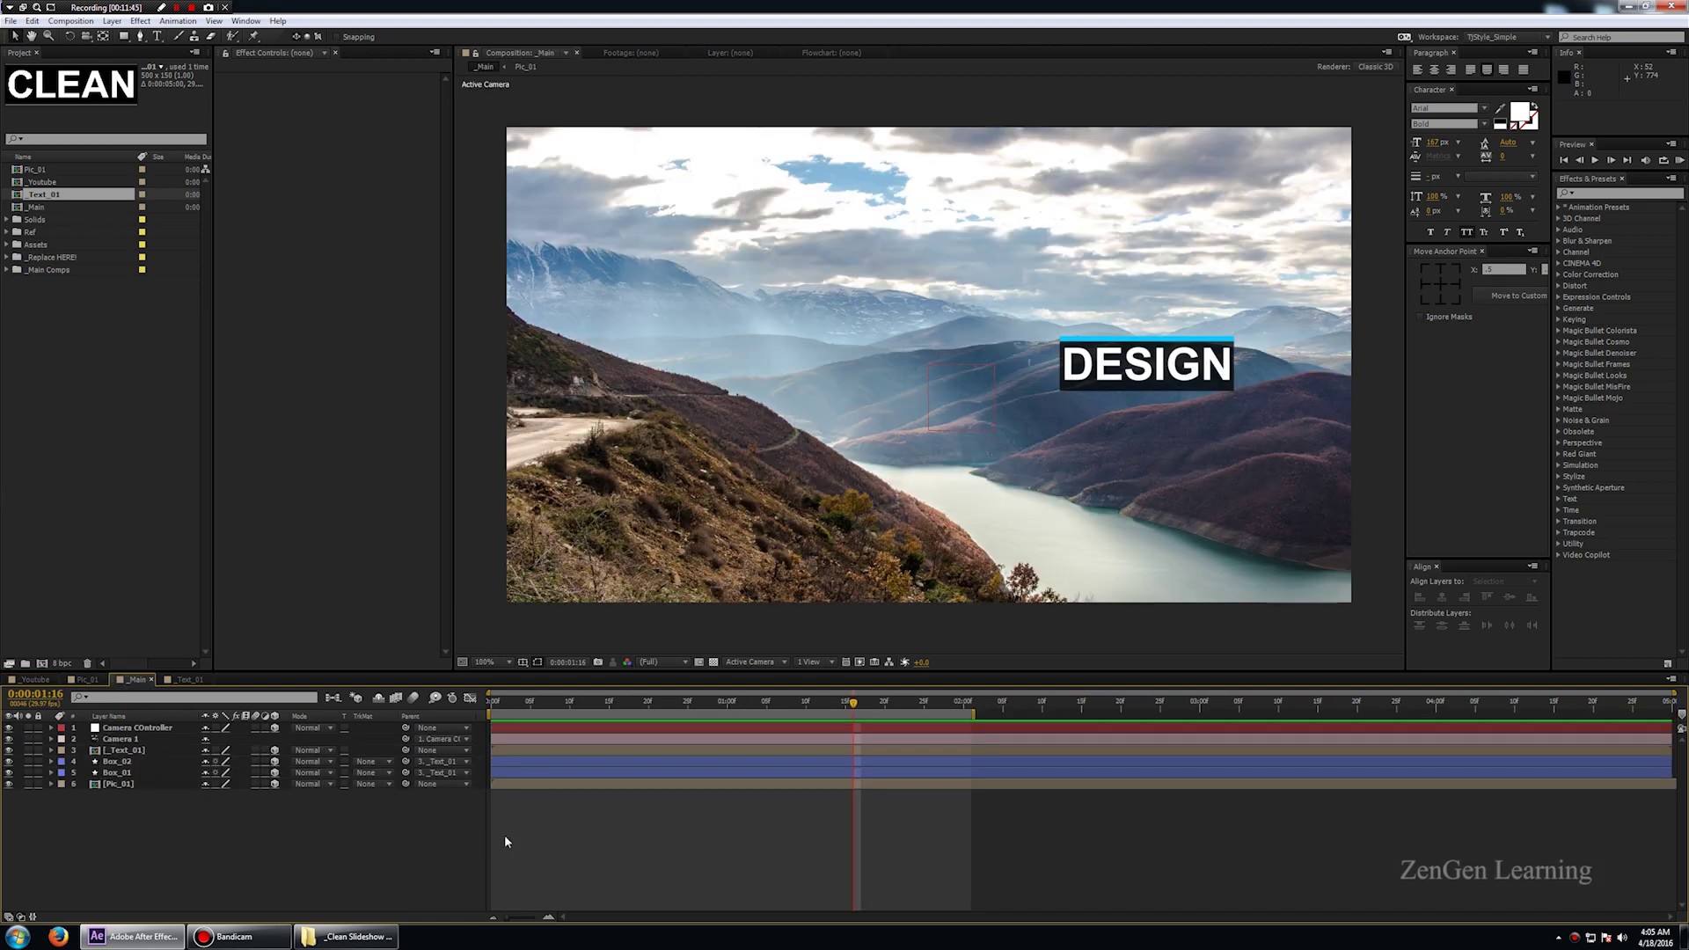
pyautogui.click(31, 207)
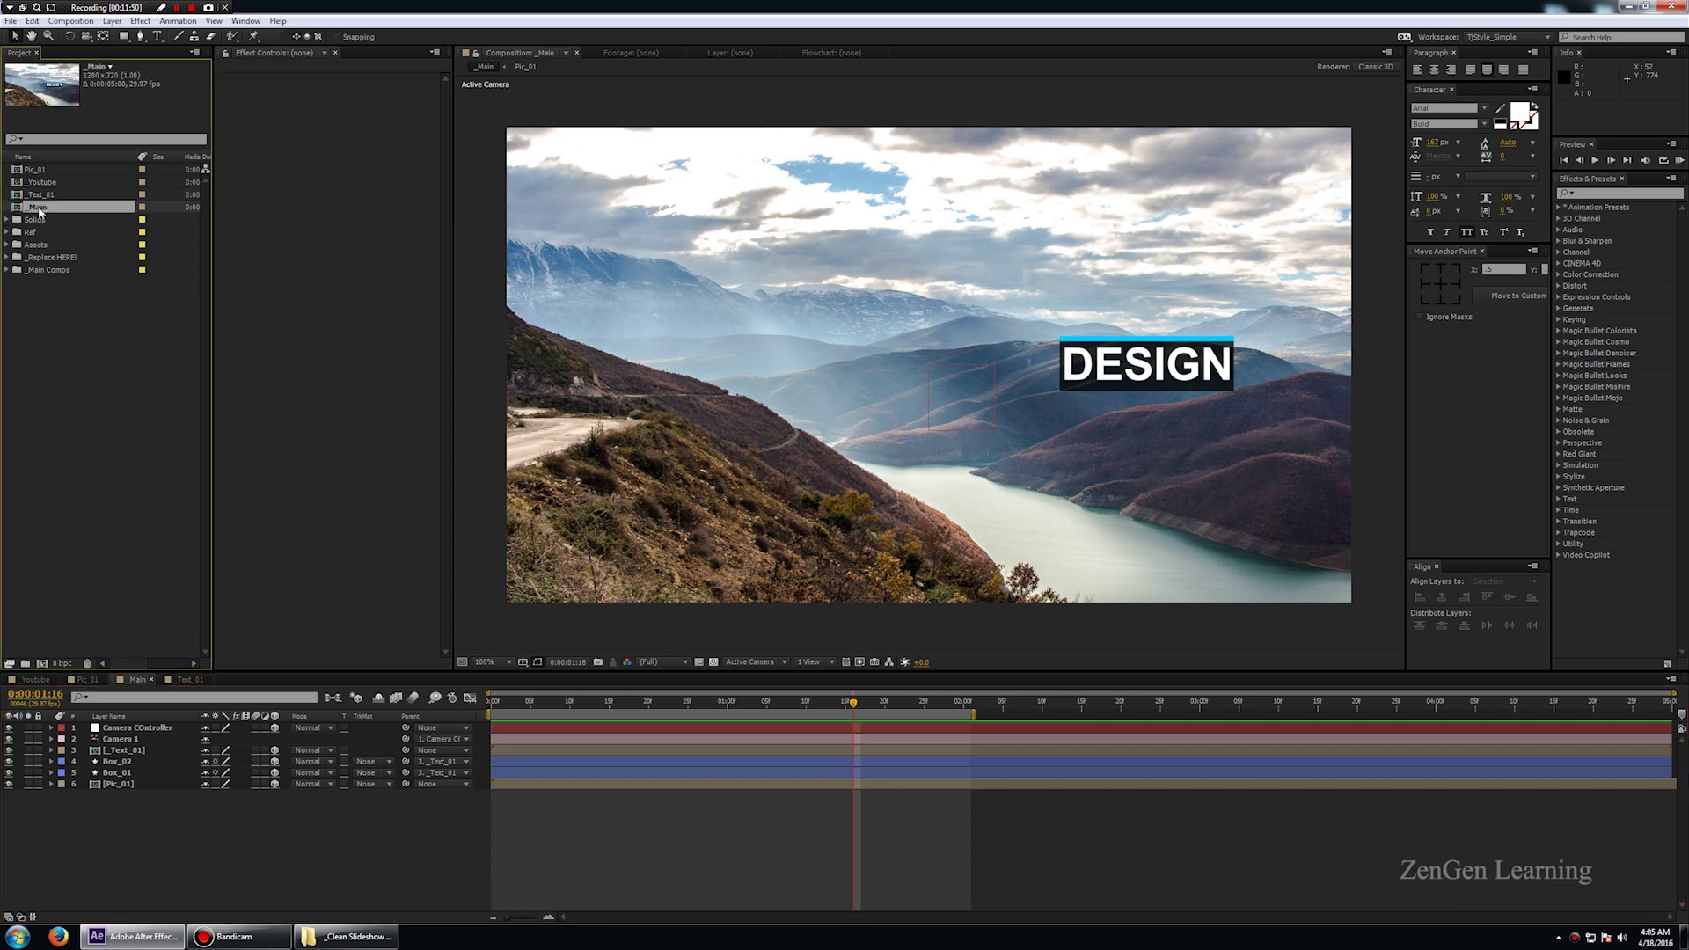
pyautogui.rightClick(39, 211)
pyautogui.click(73, 392)
pyautogui.write('01_Done')
pyautogui.press('Return')
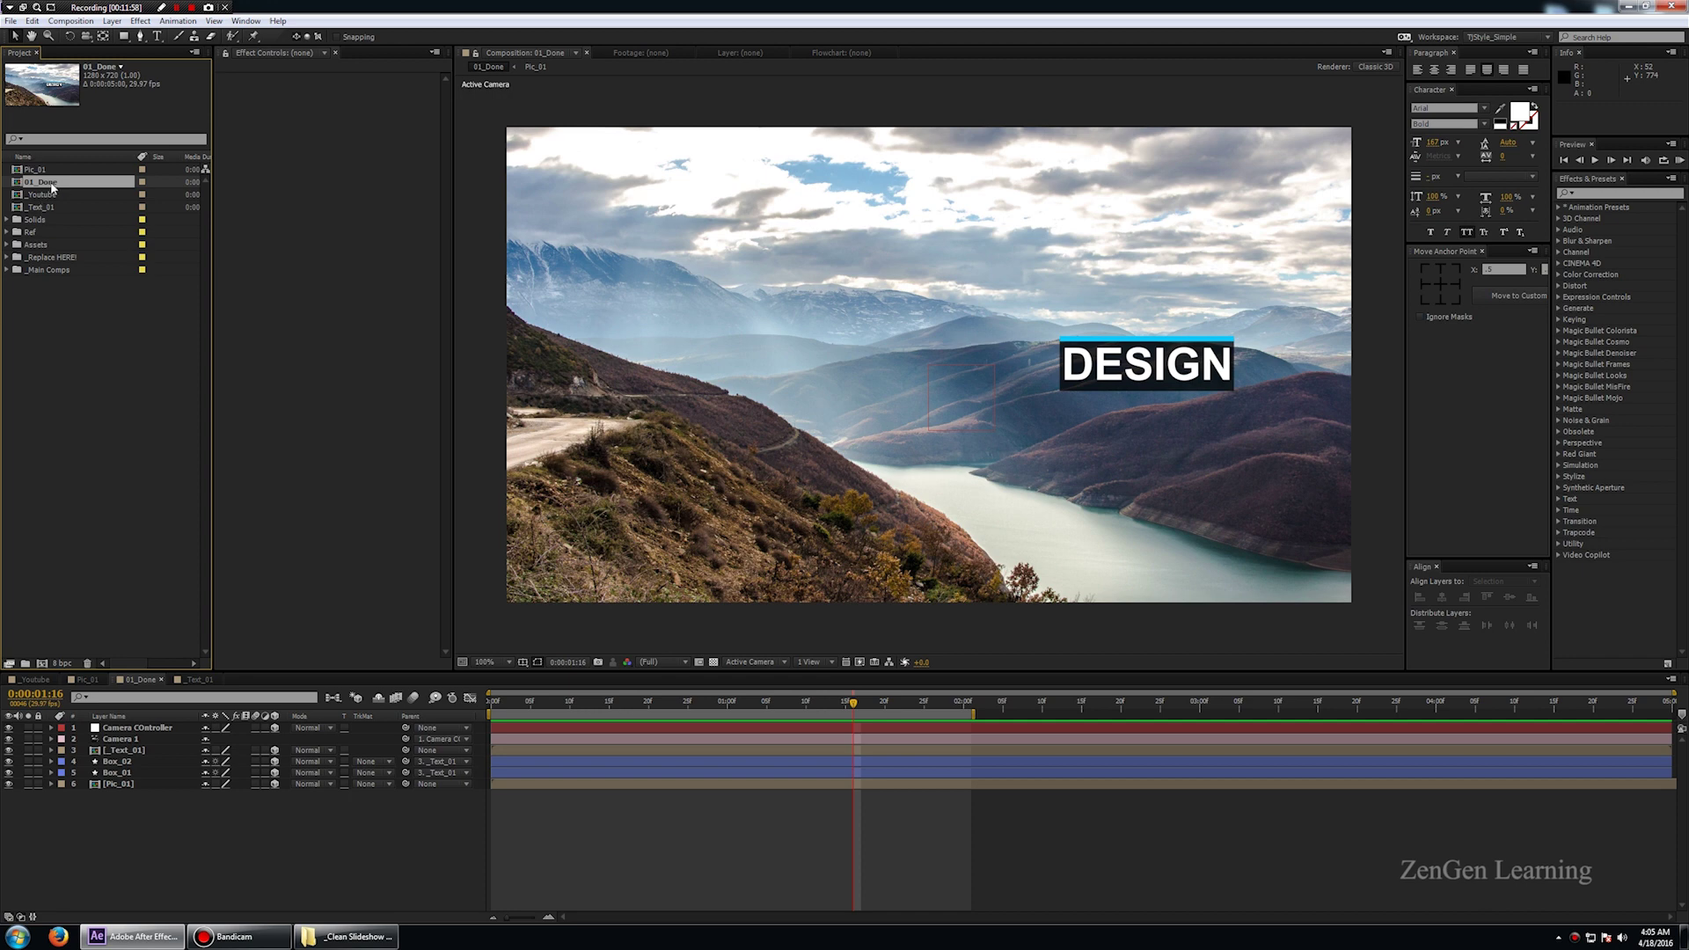
# - Save the project, then duplicate the 01_Done composition and name the copy 02_Done
pyautogui.hotkey('ctrl', 's')
pyautogui.hotkey('ctrl', 'd')
pyautogui.rightClick(55, 187)
pyautogui.click(64, 365)
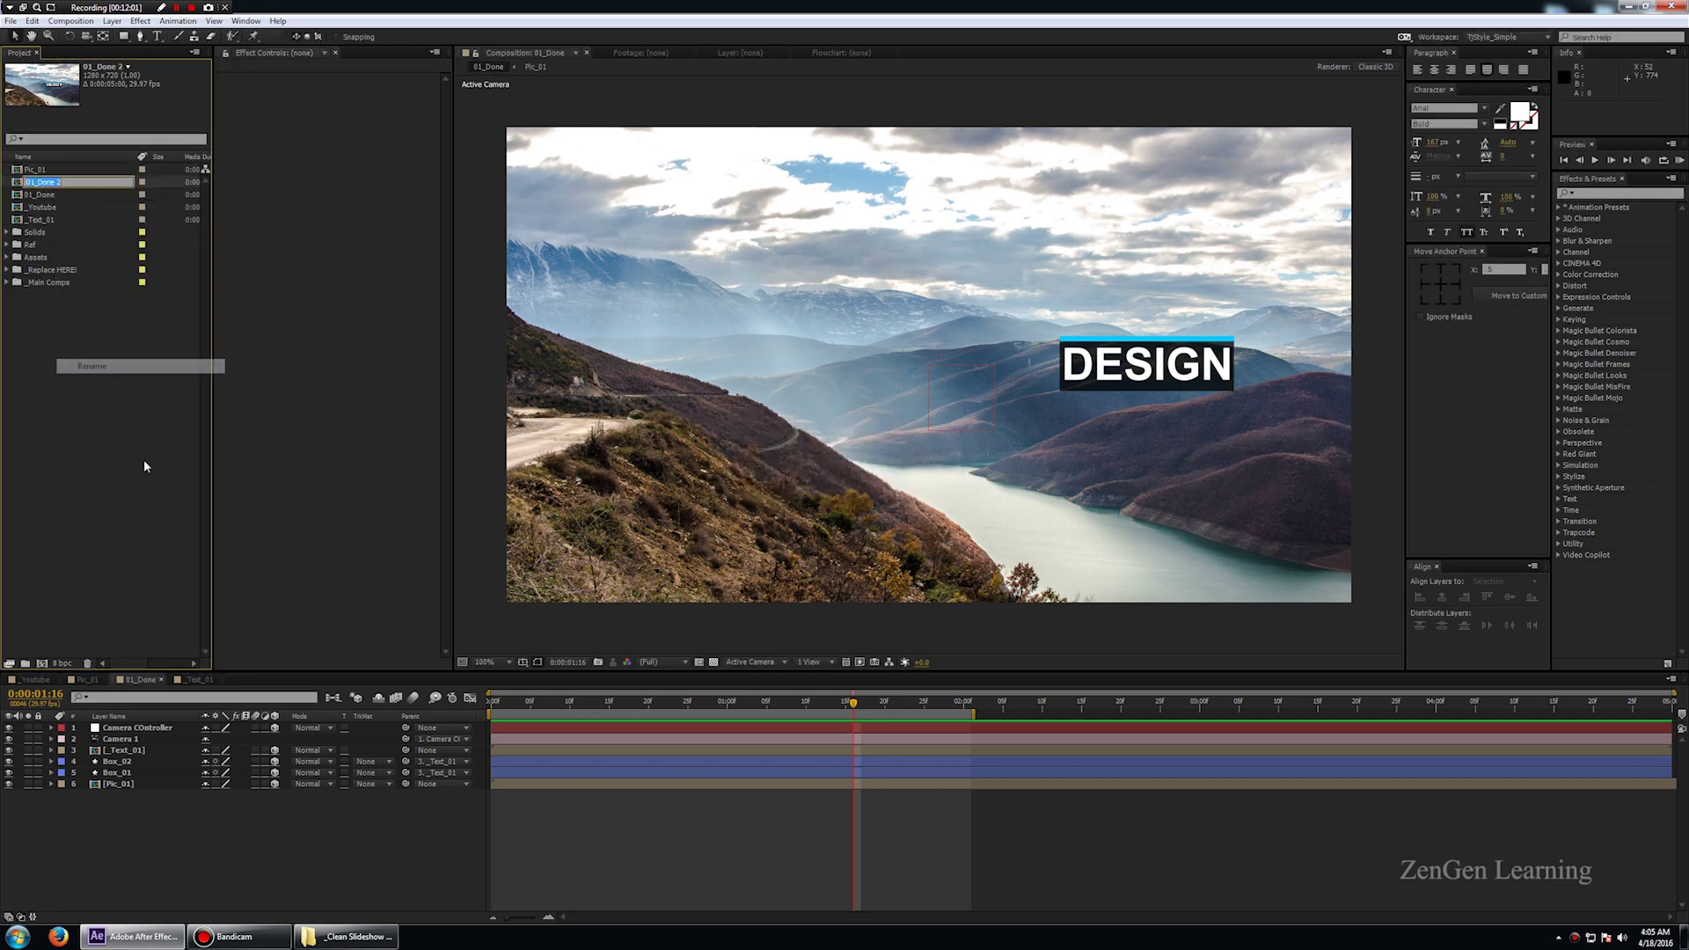
pyautogui.write('02_Done')
pyautogui.press('Return')
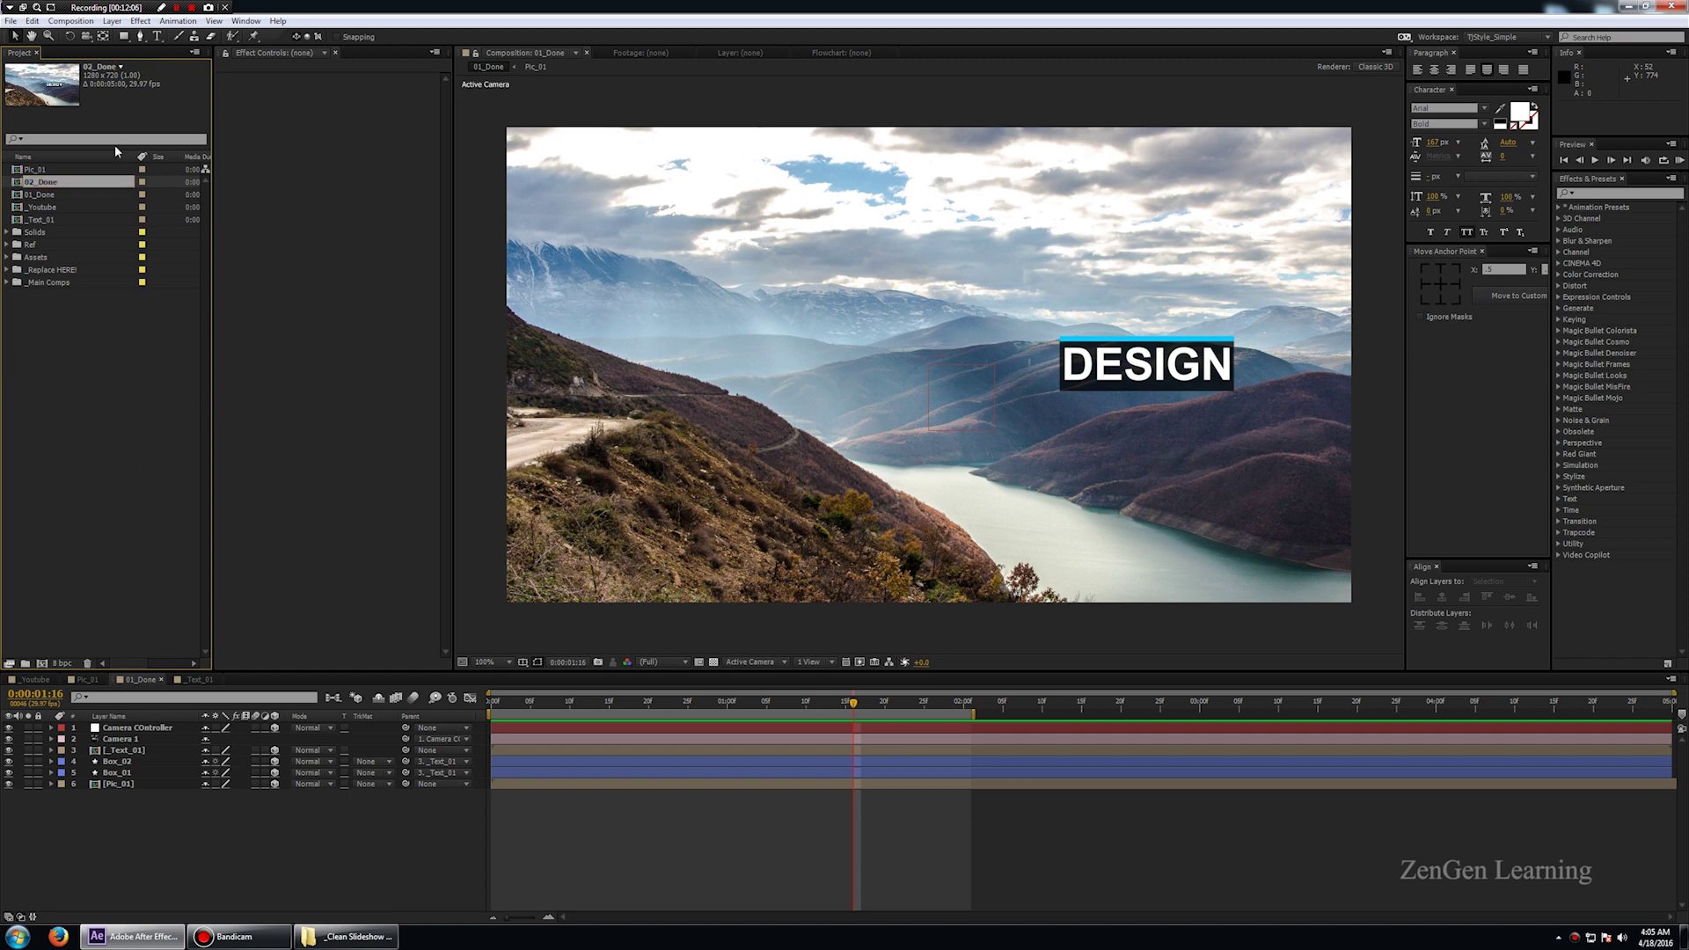
# - Open the 02_Done composition and place its timeline directly beside 01_Done
pyautogui.doubleClick(40, 181)
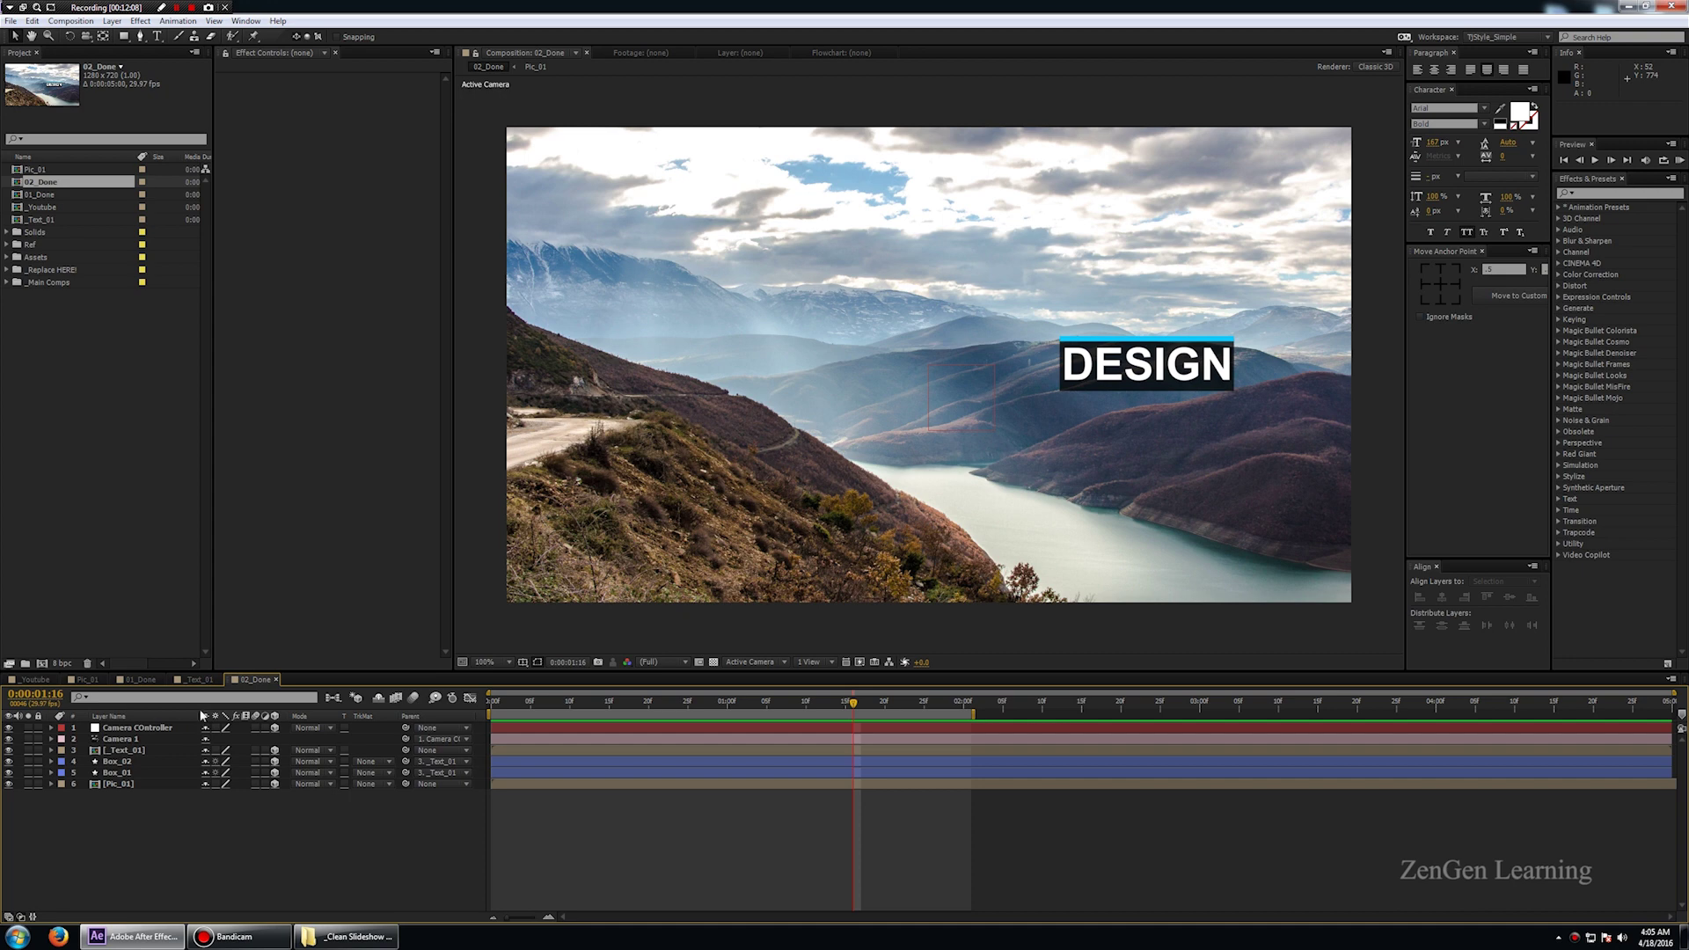
pyautogui.moveTo(222, 679); pyautogui.dragTo(169, 688)
pyautogui.click(147, 679)
pyautogui.click(185, 681)
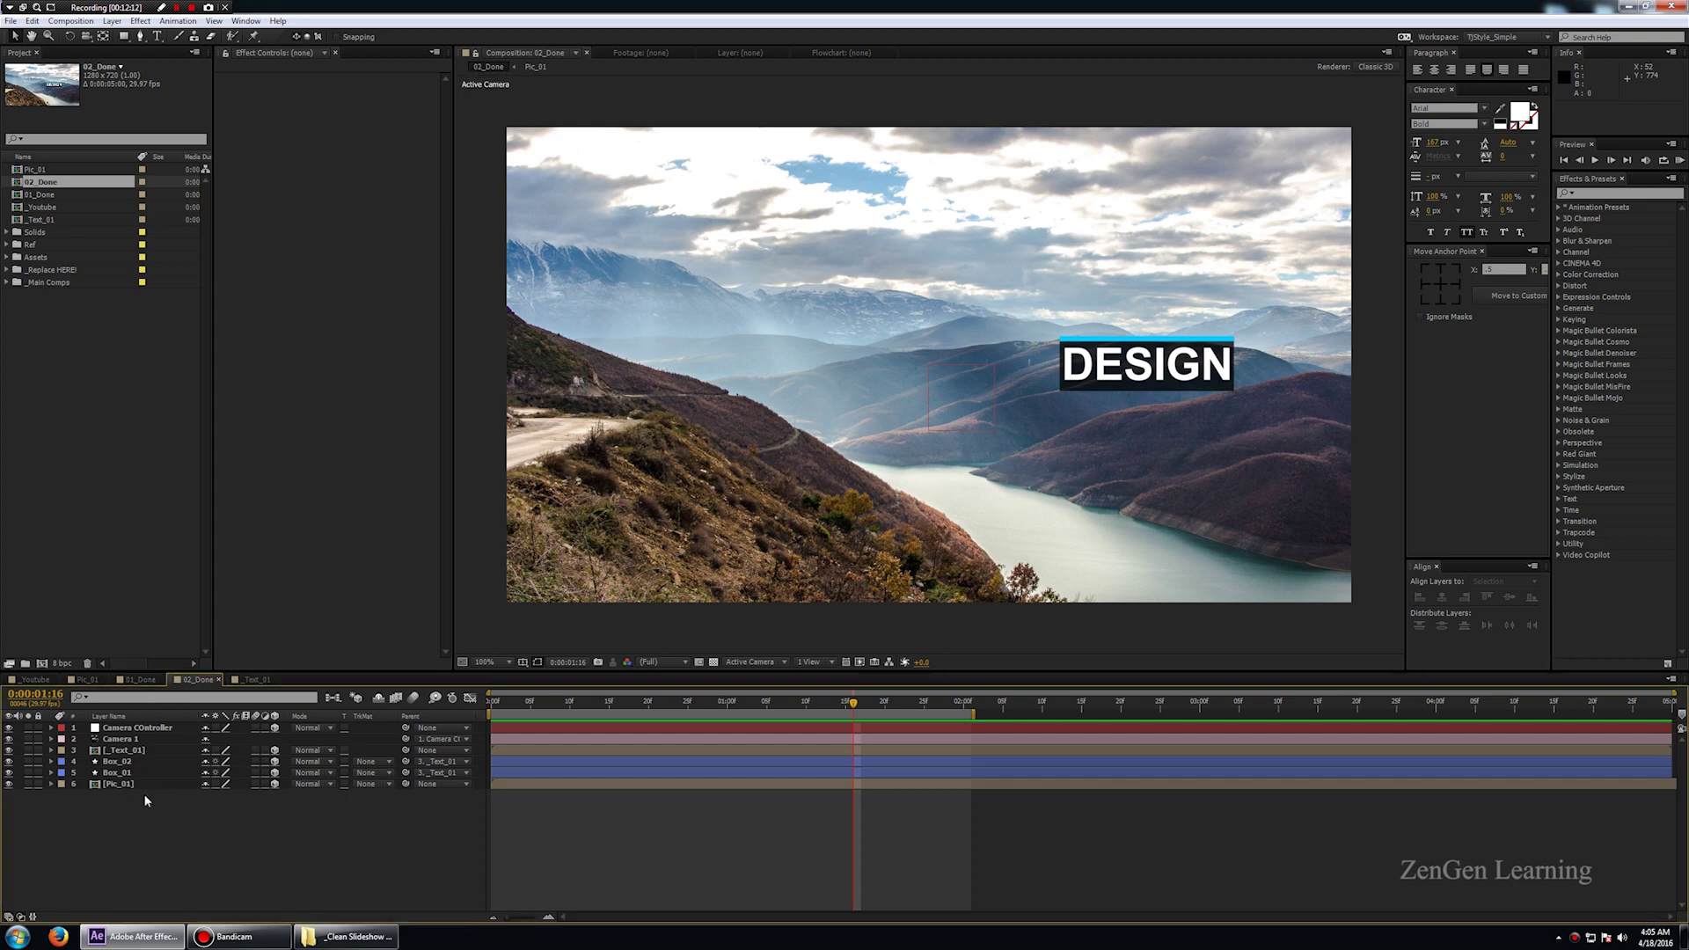
# - Duplicate the Pic_01 composition in the project
pyautogui.click(42, 171)
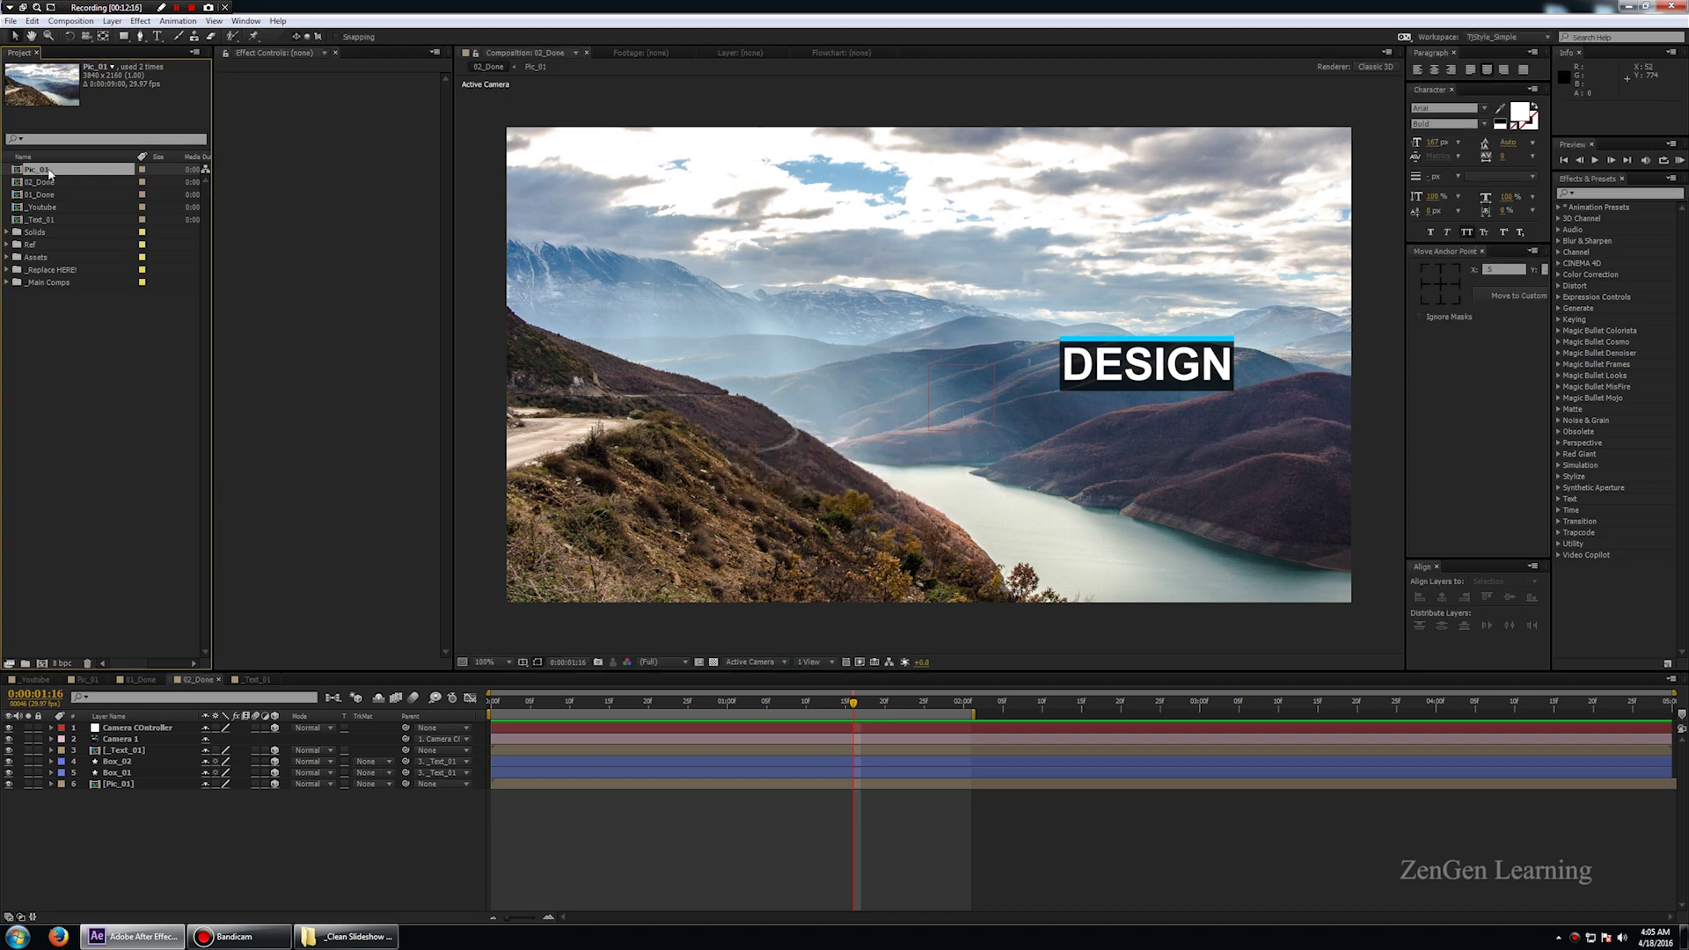
pyautogui.hotkey('ctrl', 'd')
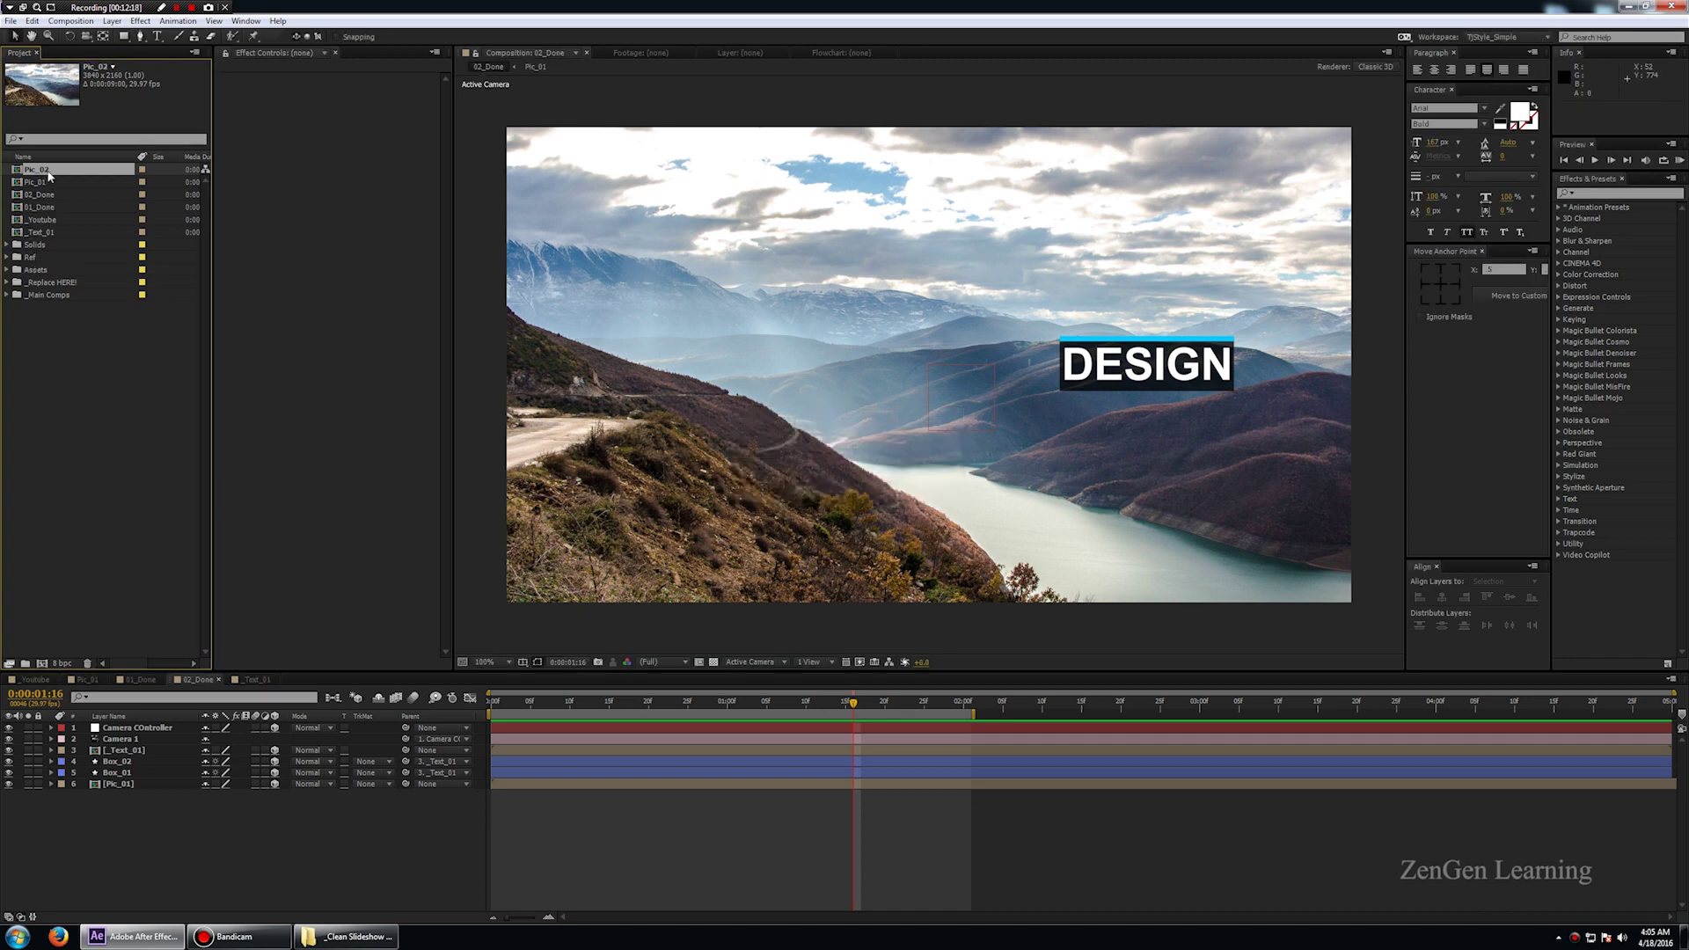
# - Try replacing the Pic_01 layer in 02_Done with the duplicated Pic_02 composition, and undo the replacement
pyautogui.click(123, 784)
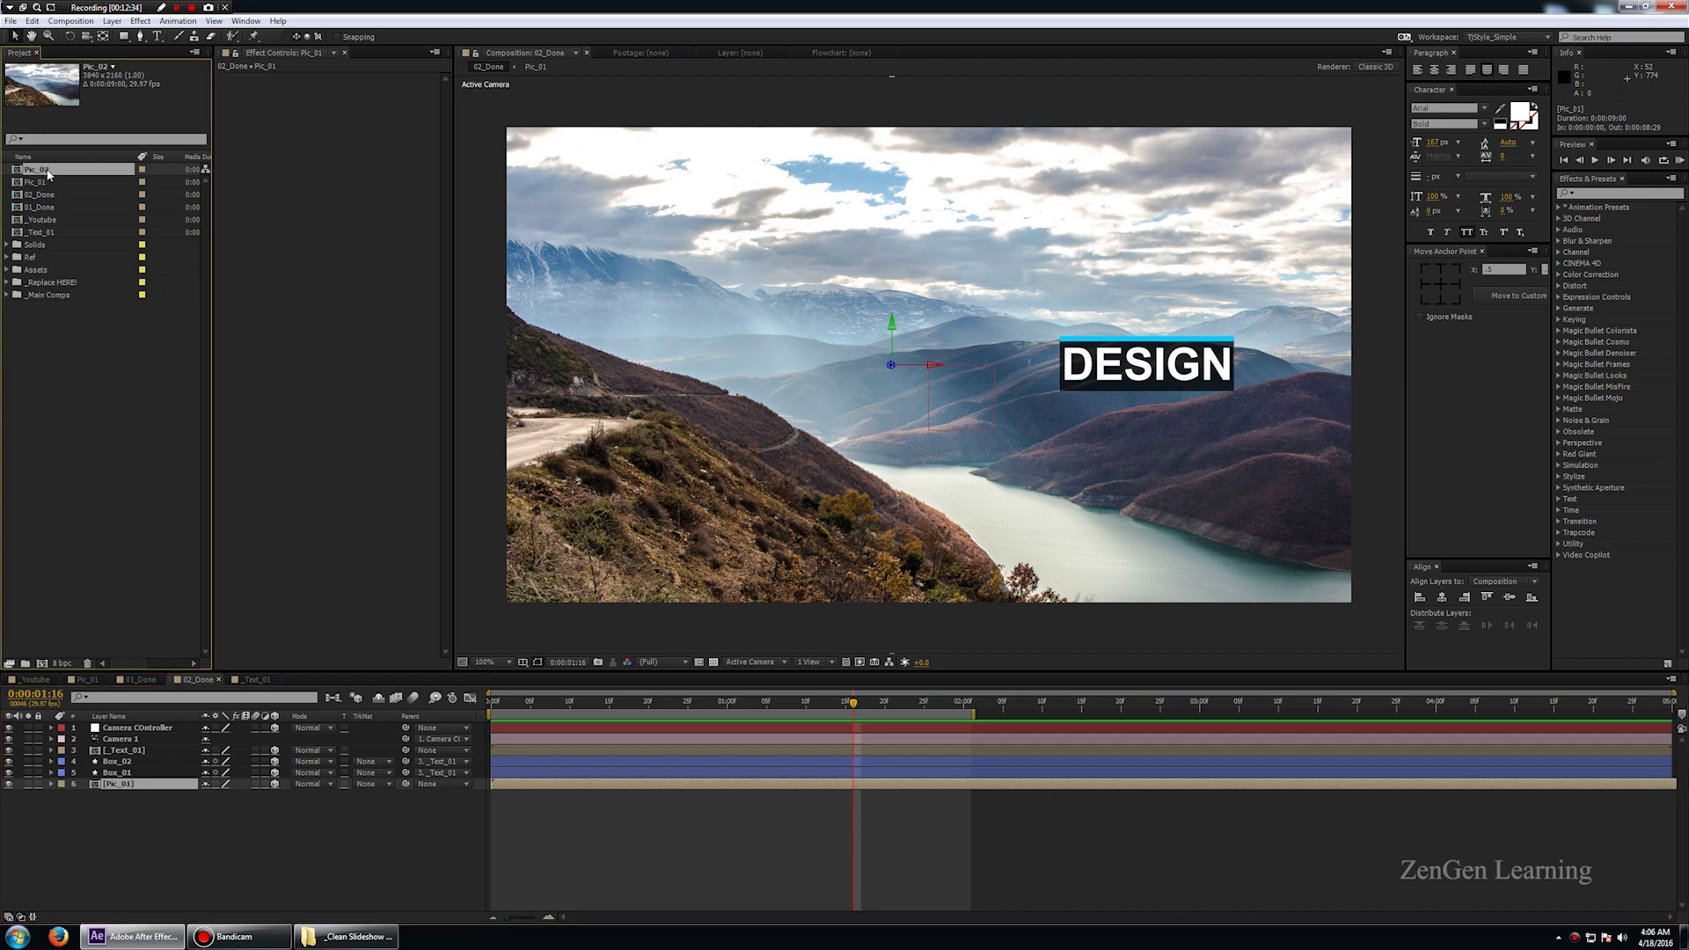
pyautogui.moveTo(112, 692); pyautogui.dragTo(118, 792)
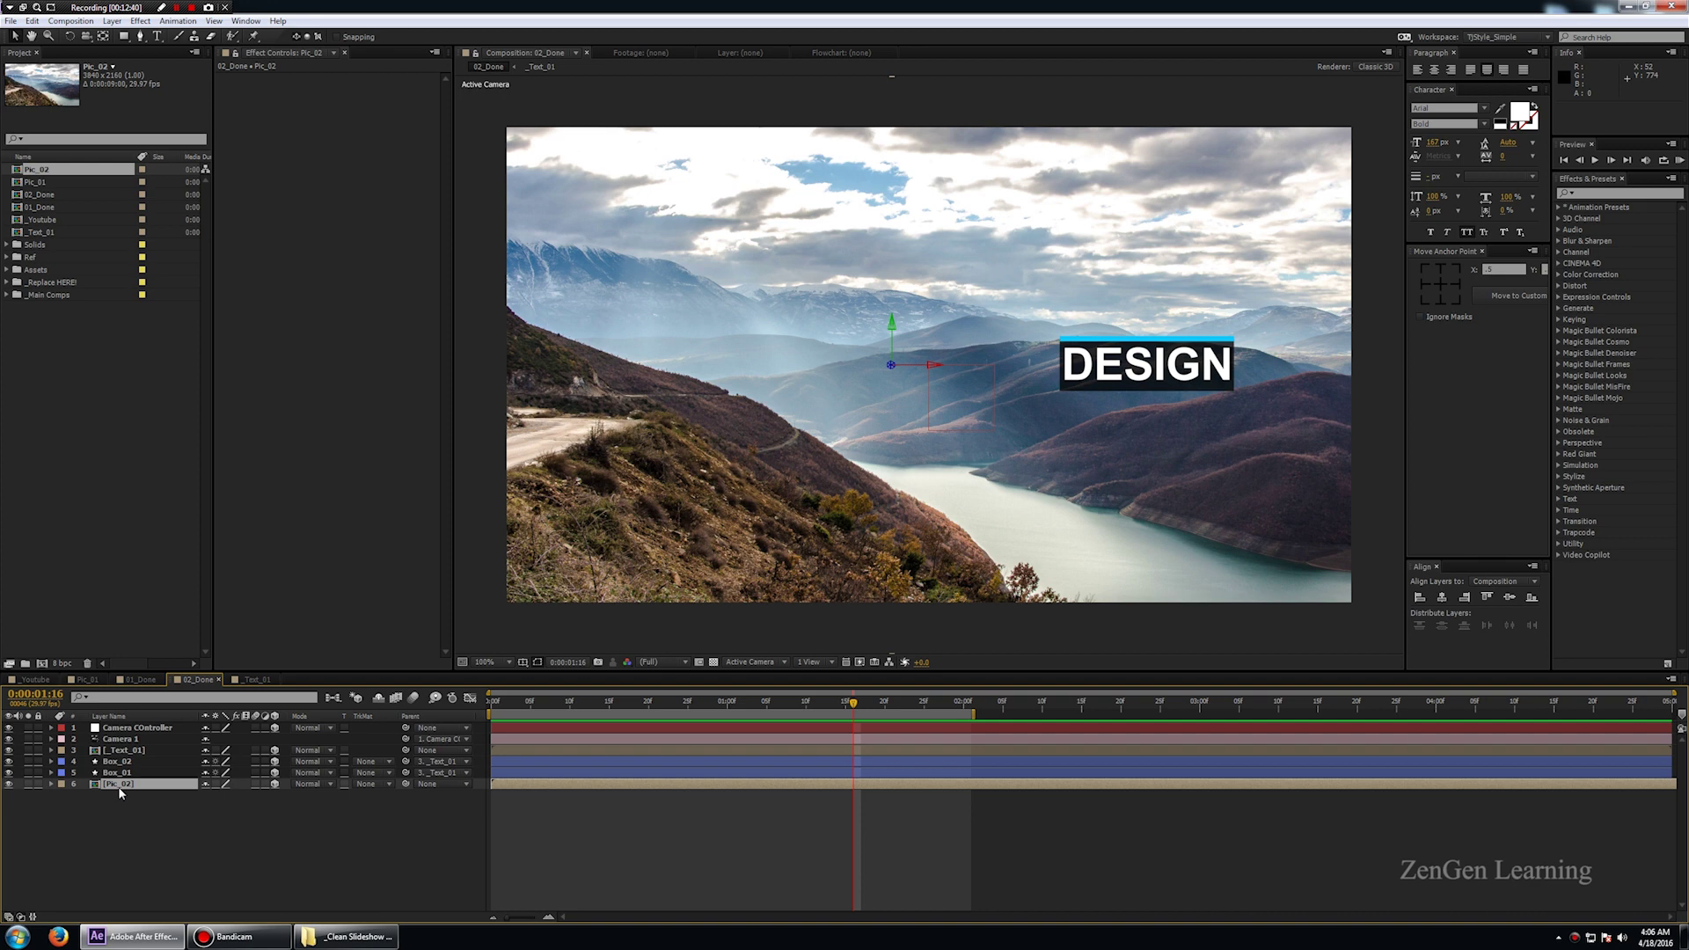
pyautogui.hotkey('ctrl', 'z')
# - In the Pic_02 composition, replace the existing picture with 05.jpg from Assets and scale it down to 76%
pyautogui.doubleClick(45, 168)
pyautogui.hotkey('ctrl', 'a')
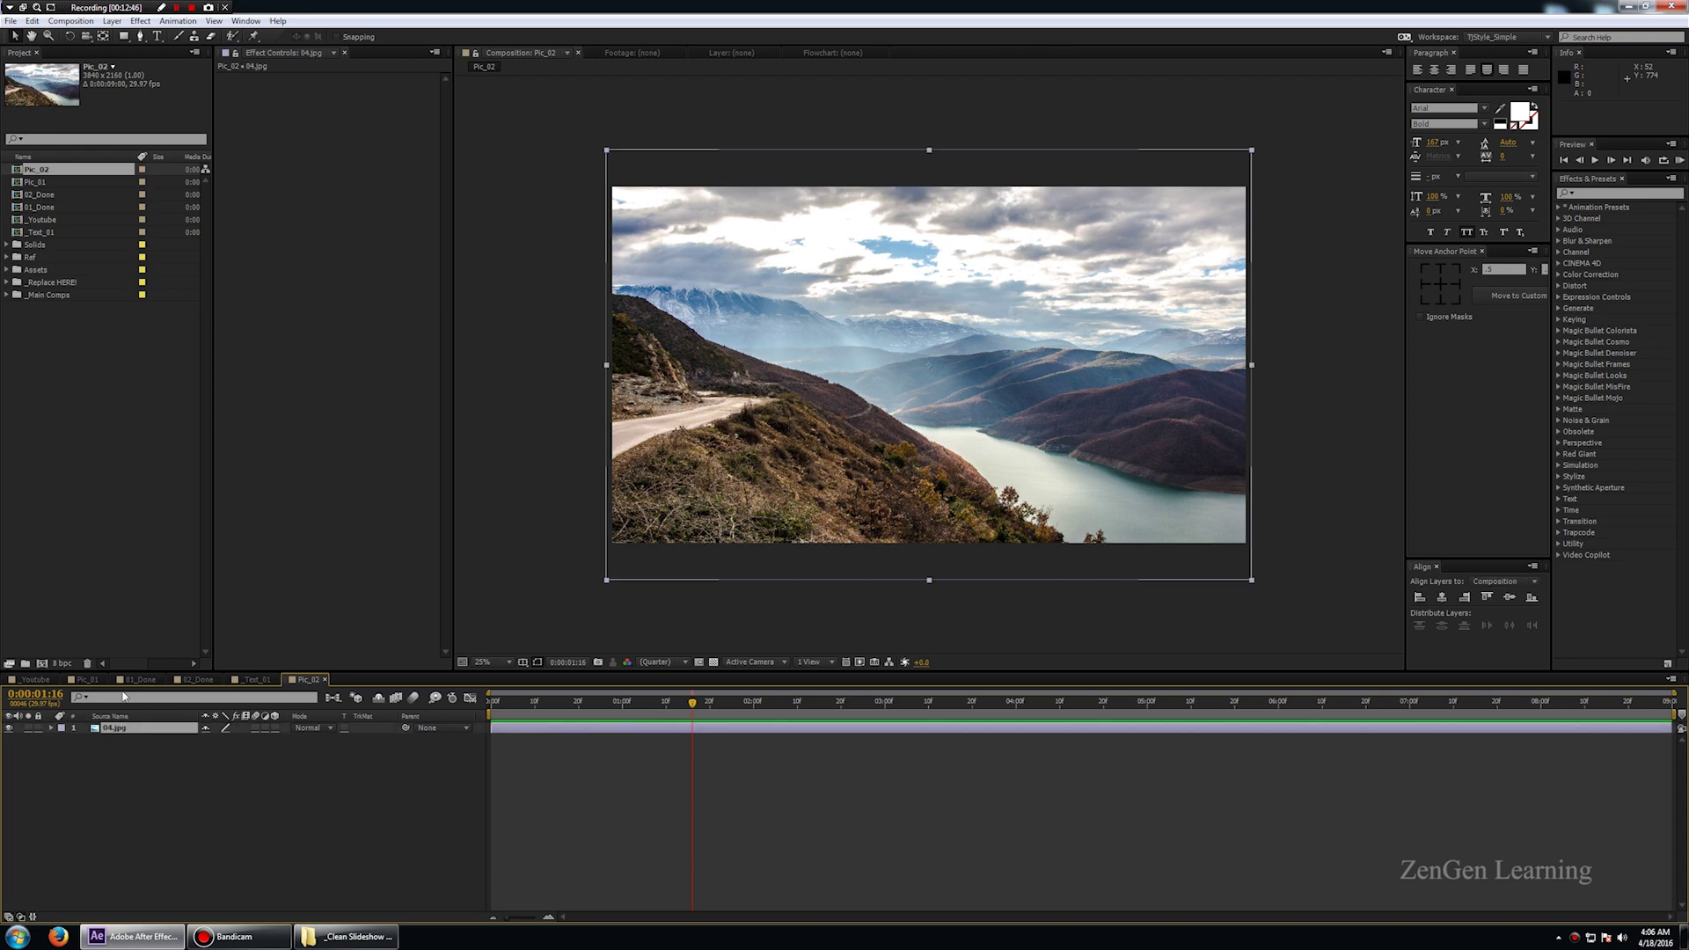
pyautogui.press('Delete')
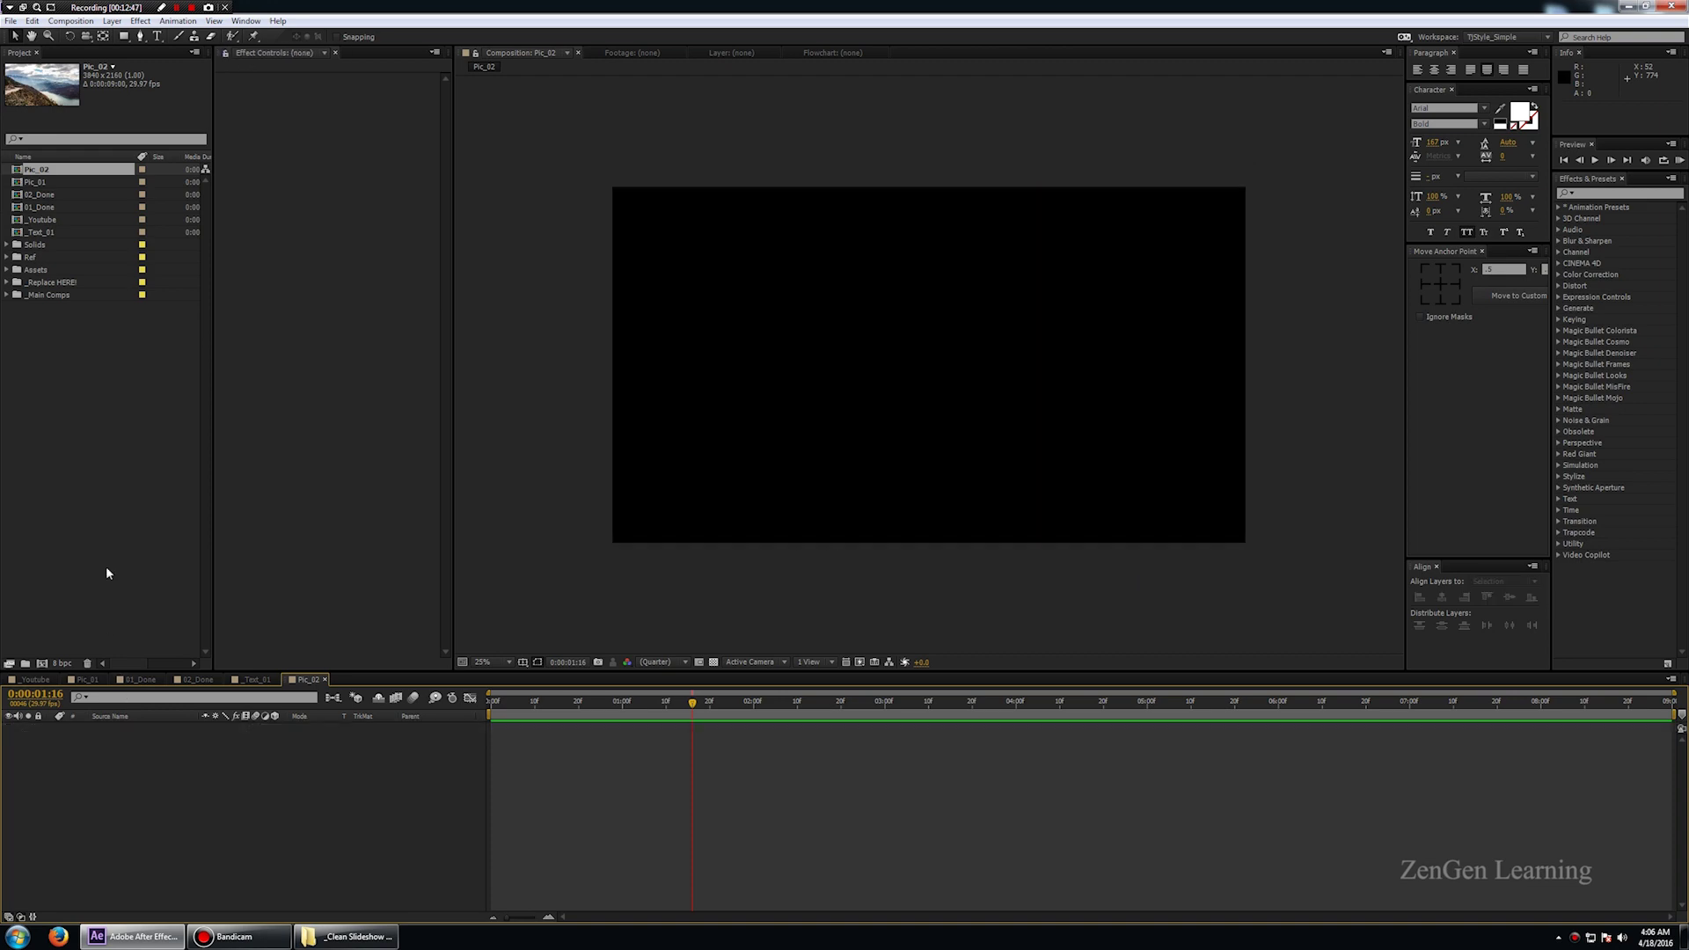
pyautogui.click(6, 269)
pyautogui.click(49, 320)
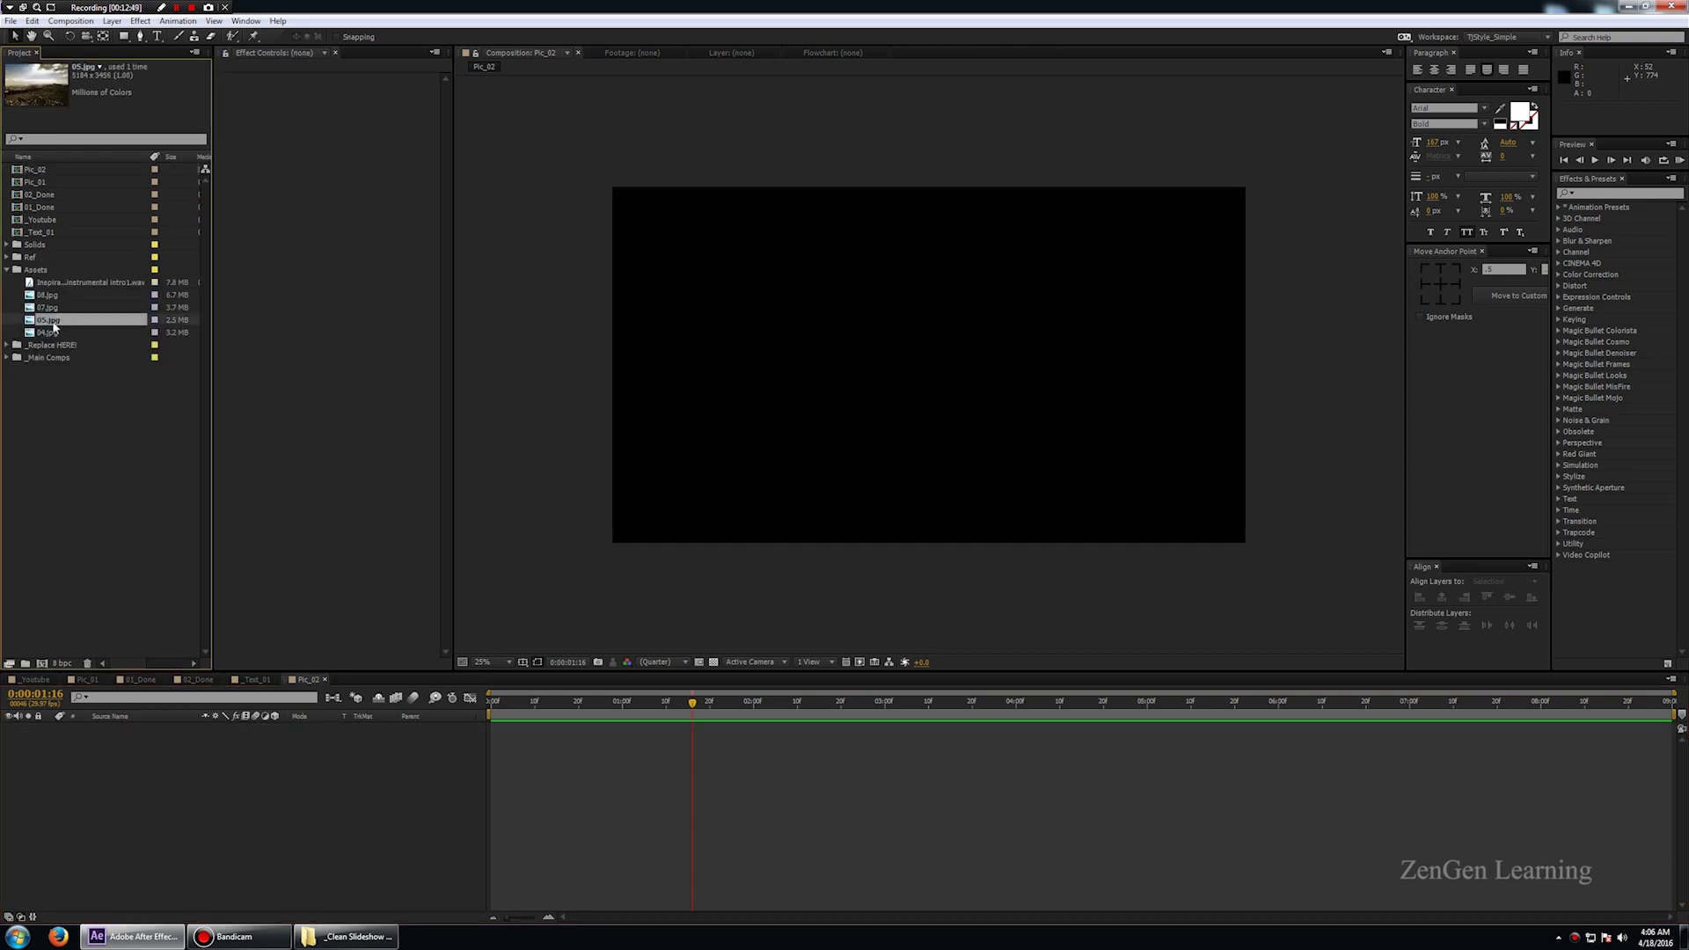
pyautogui.moveTo(58, 324); pyautogui.dragTo(361, 800)
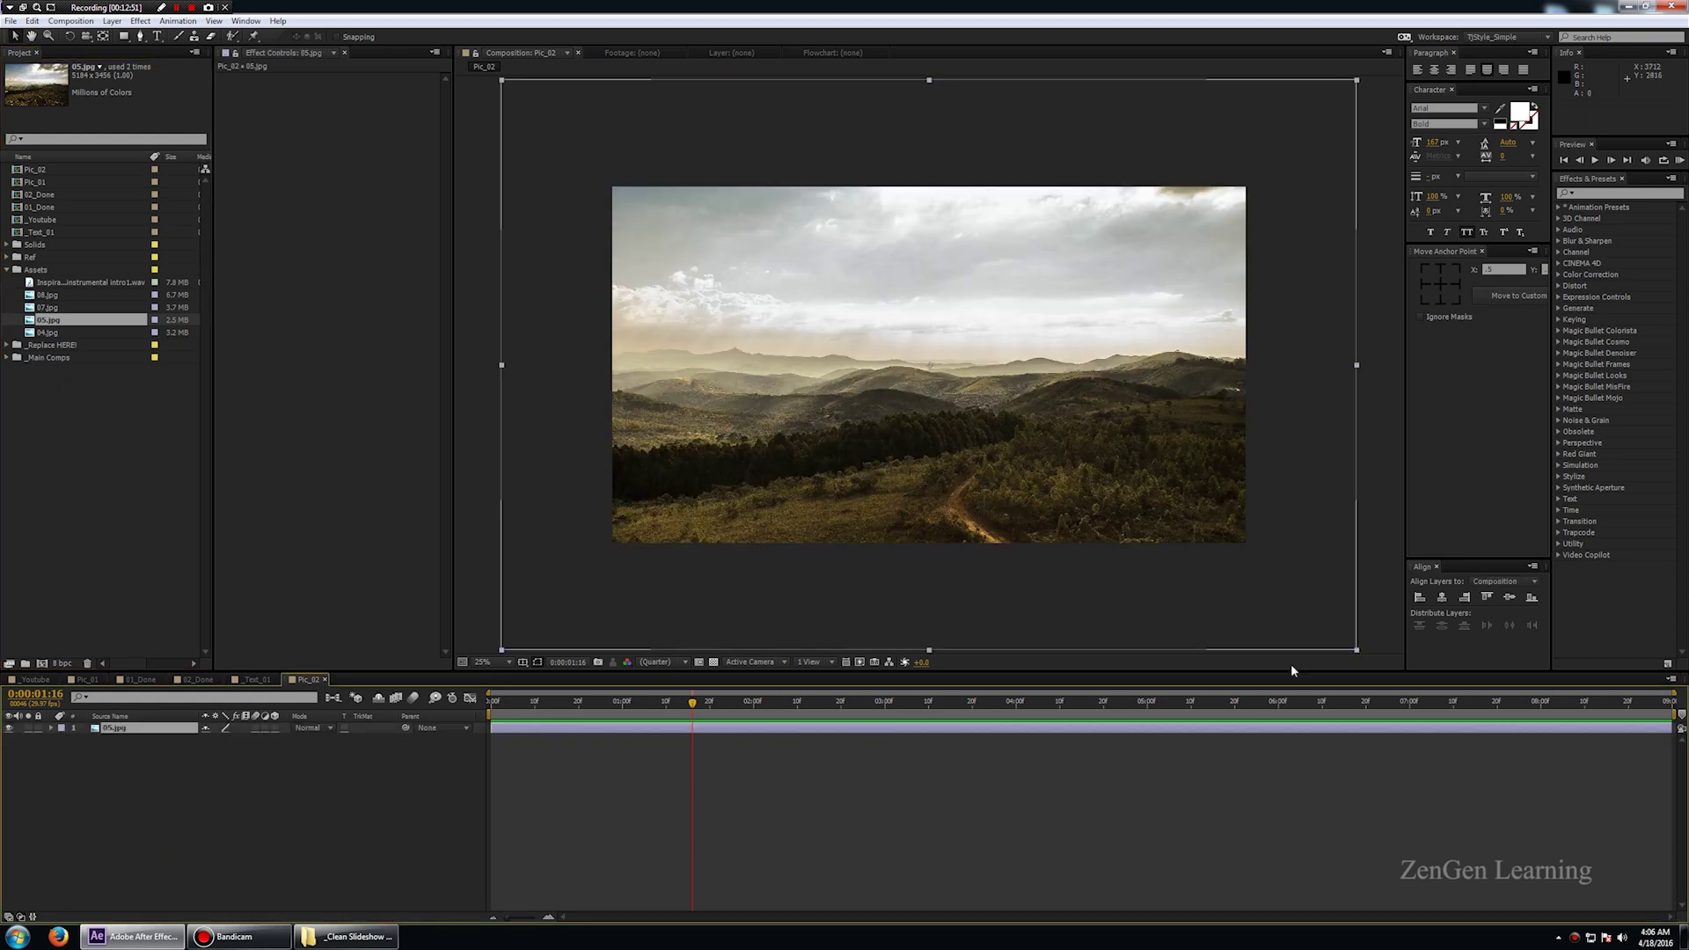
pyautogui.moveTo(1357, 651); pyautogui.dragTo(1254, 582)
pyautogui.click(307, 680)
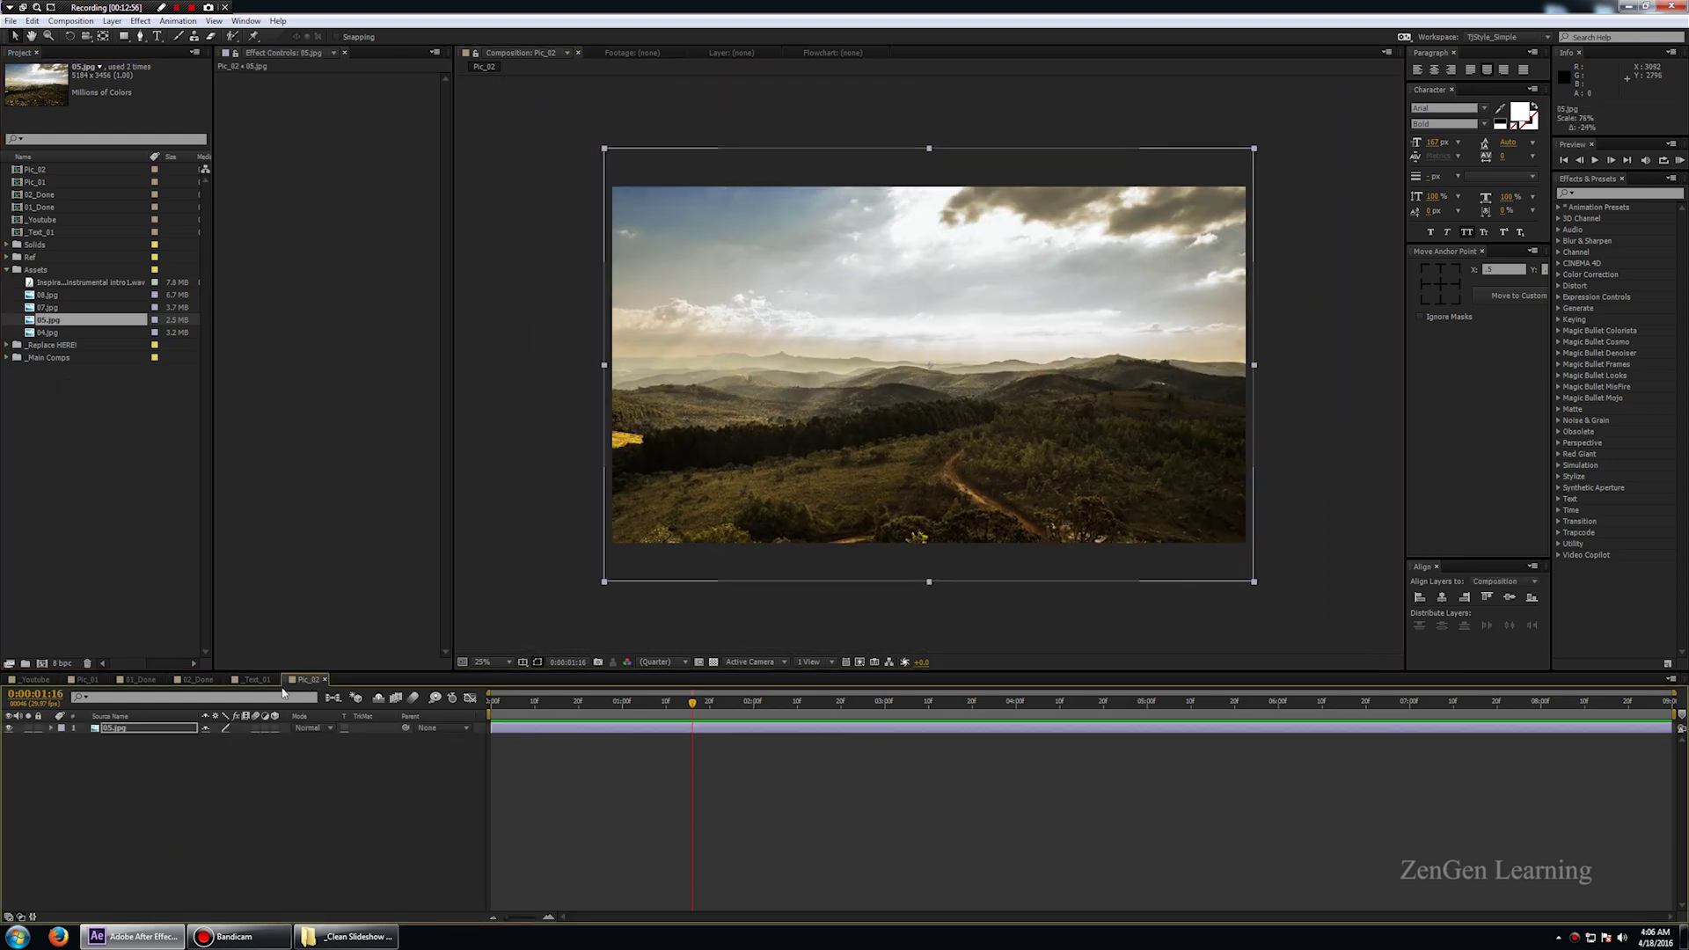
# - Replace the Pic_01 layer in 02_Done with the Pic_02 composition, and preview the slide
pyautogui.click(85, 680)
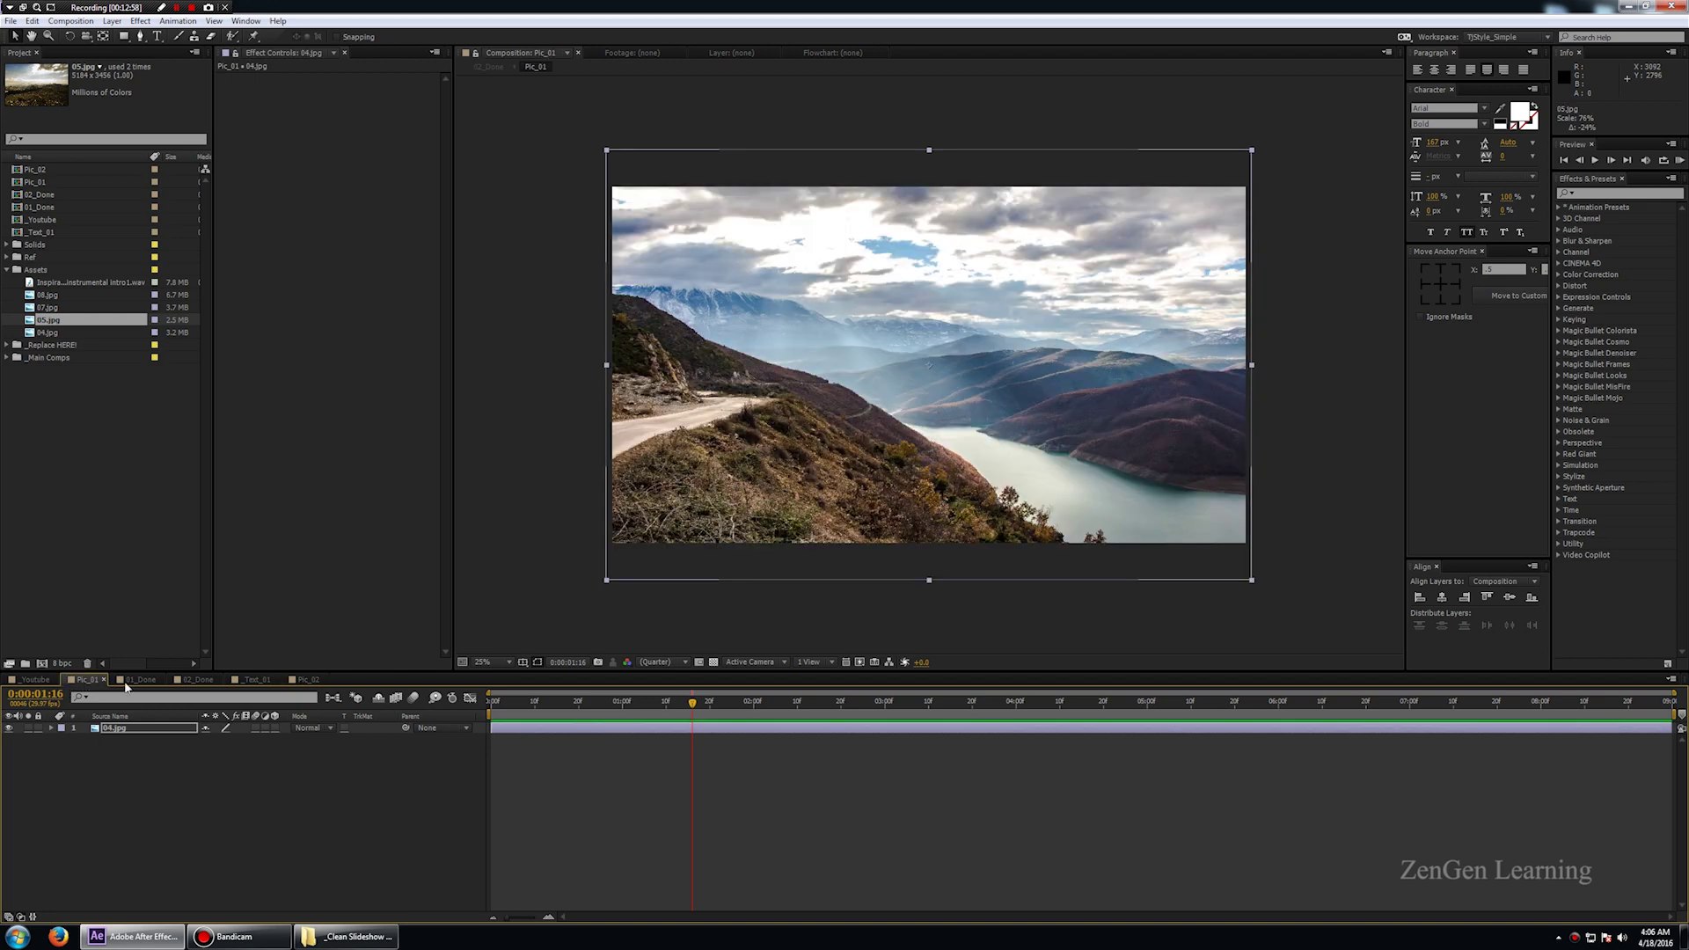
pyautogui.click(197, 680)
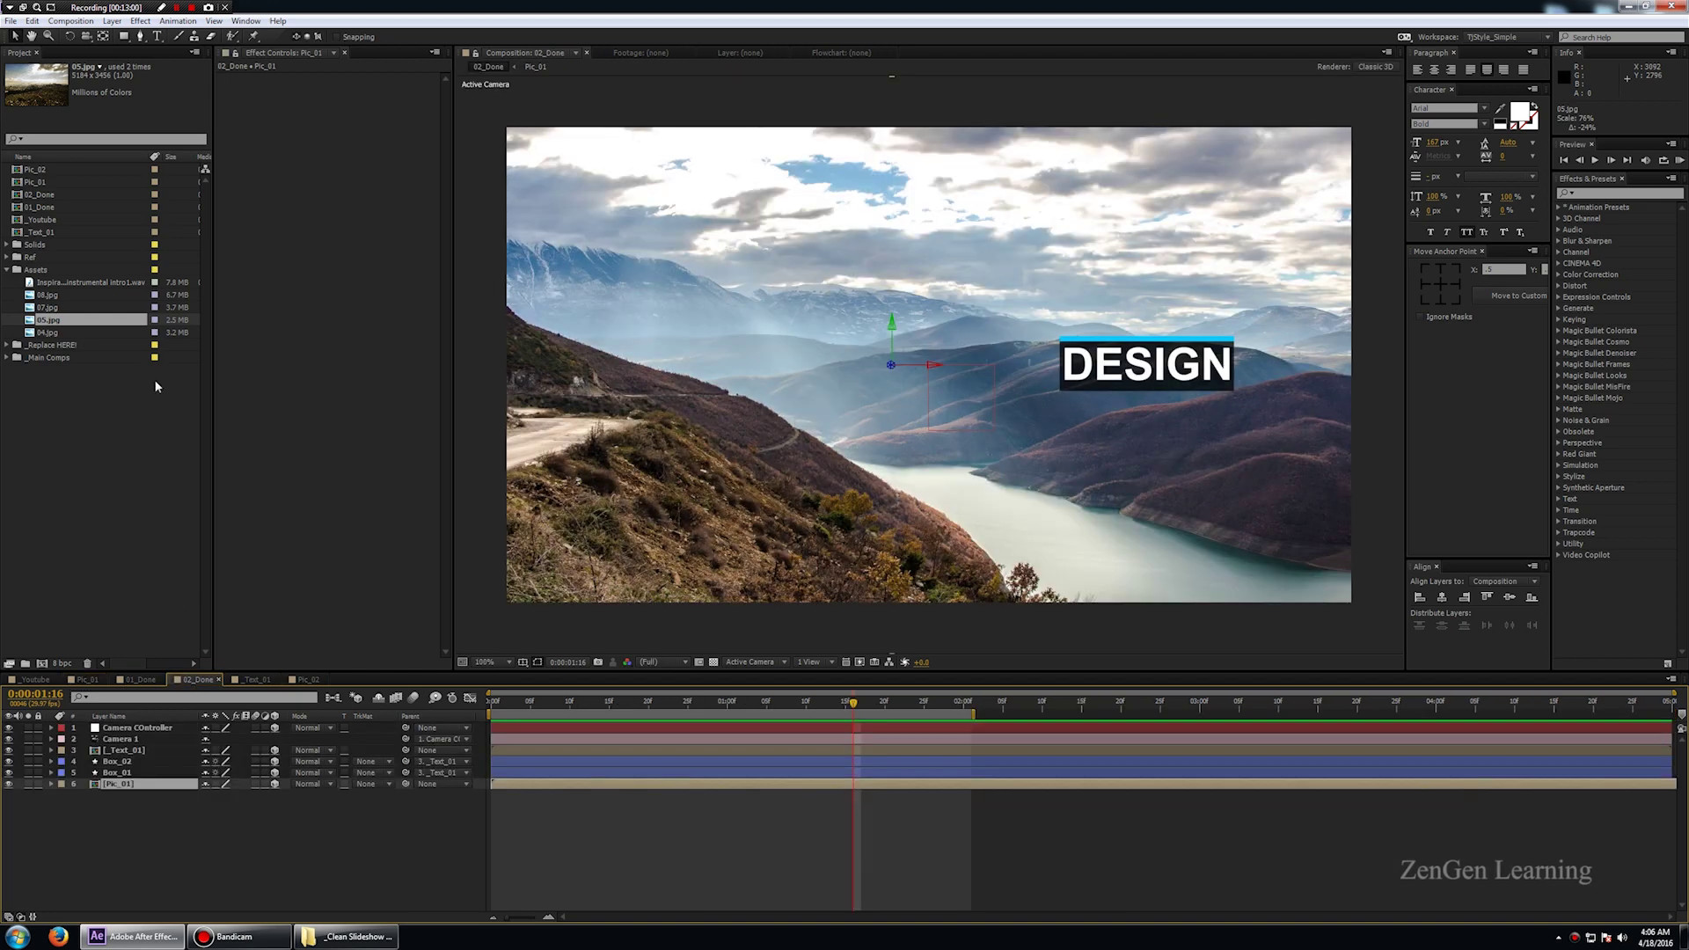
pyautogui.click(42, 170)
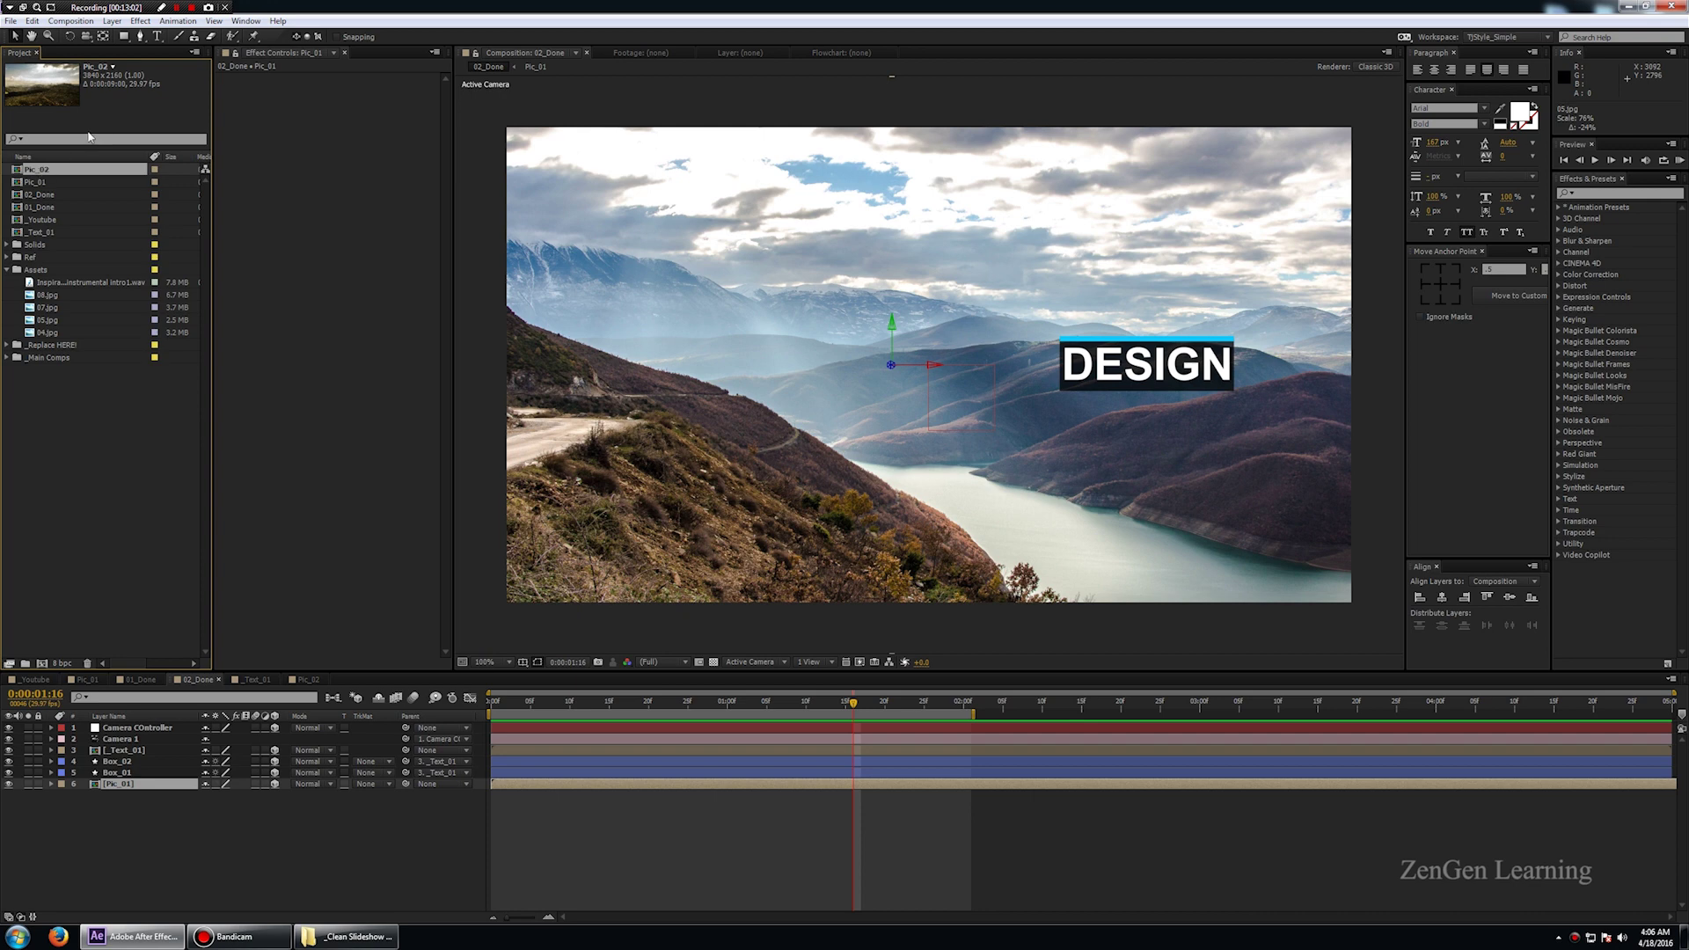
pyautogui.click(162, 878)
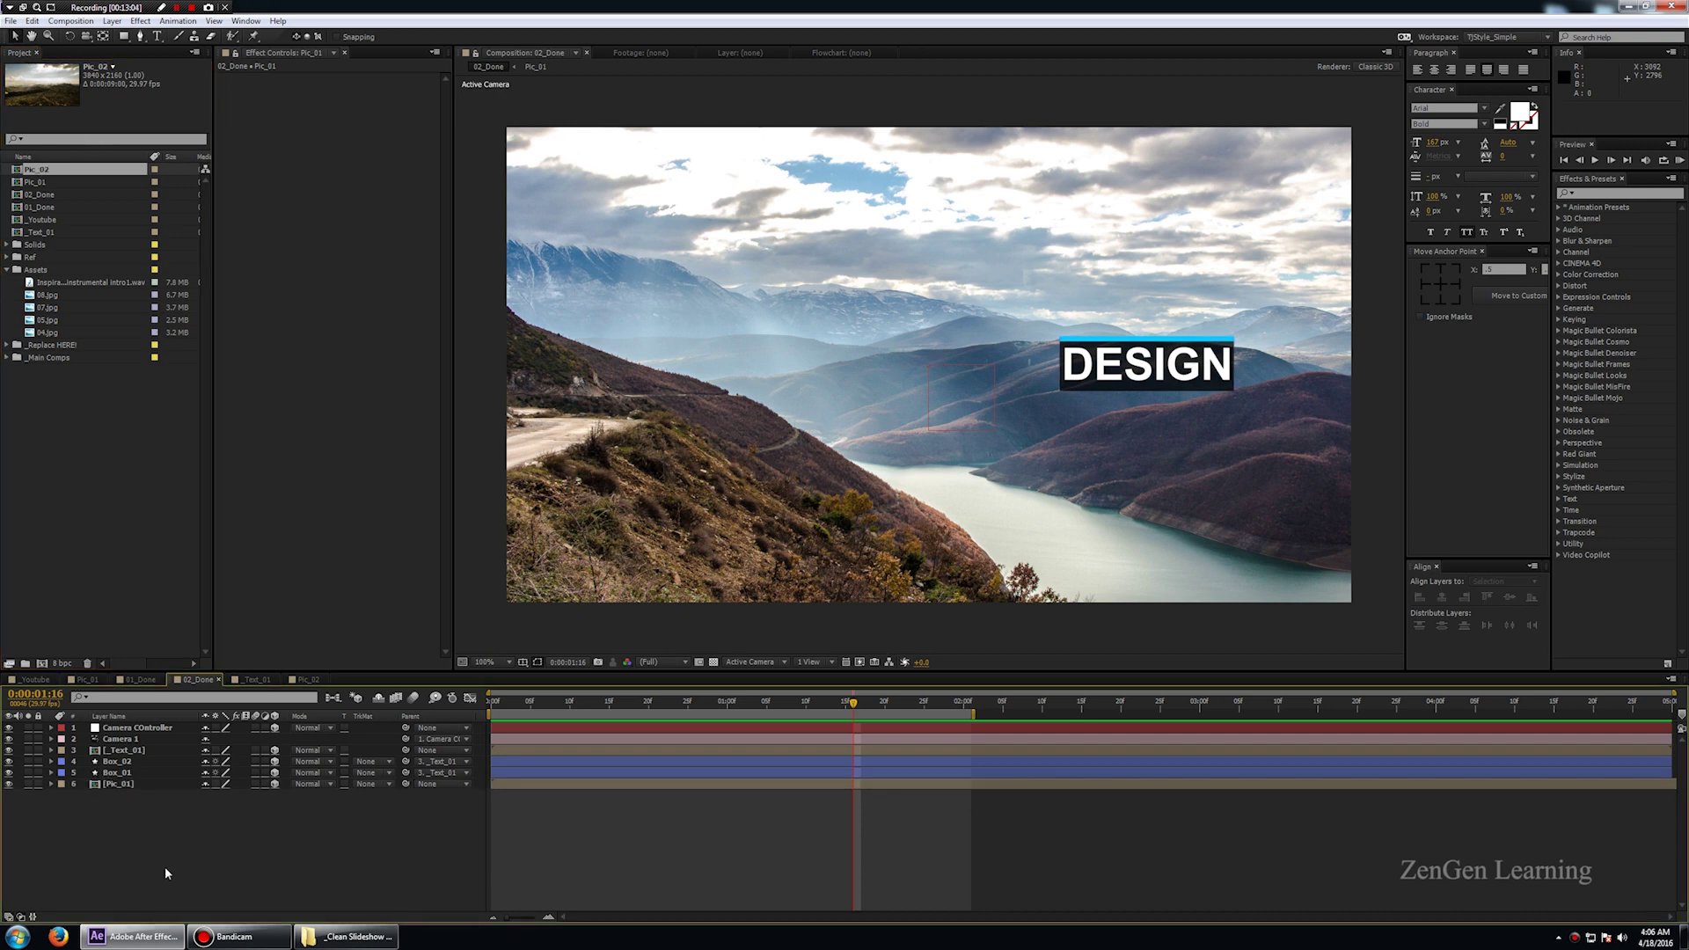
pyautogui.click(130, 787)
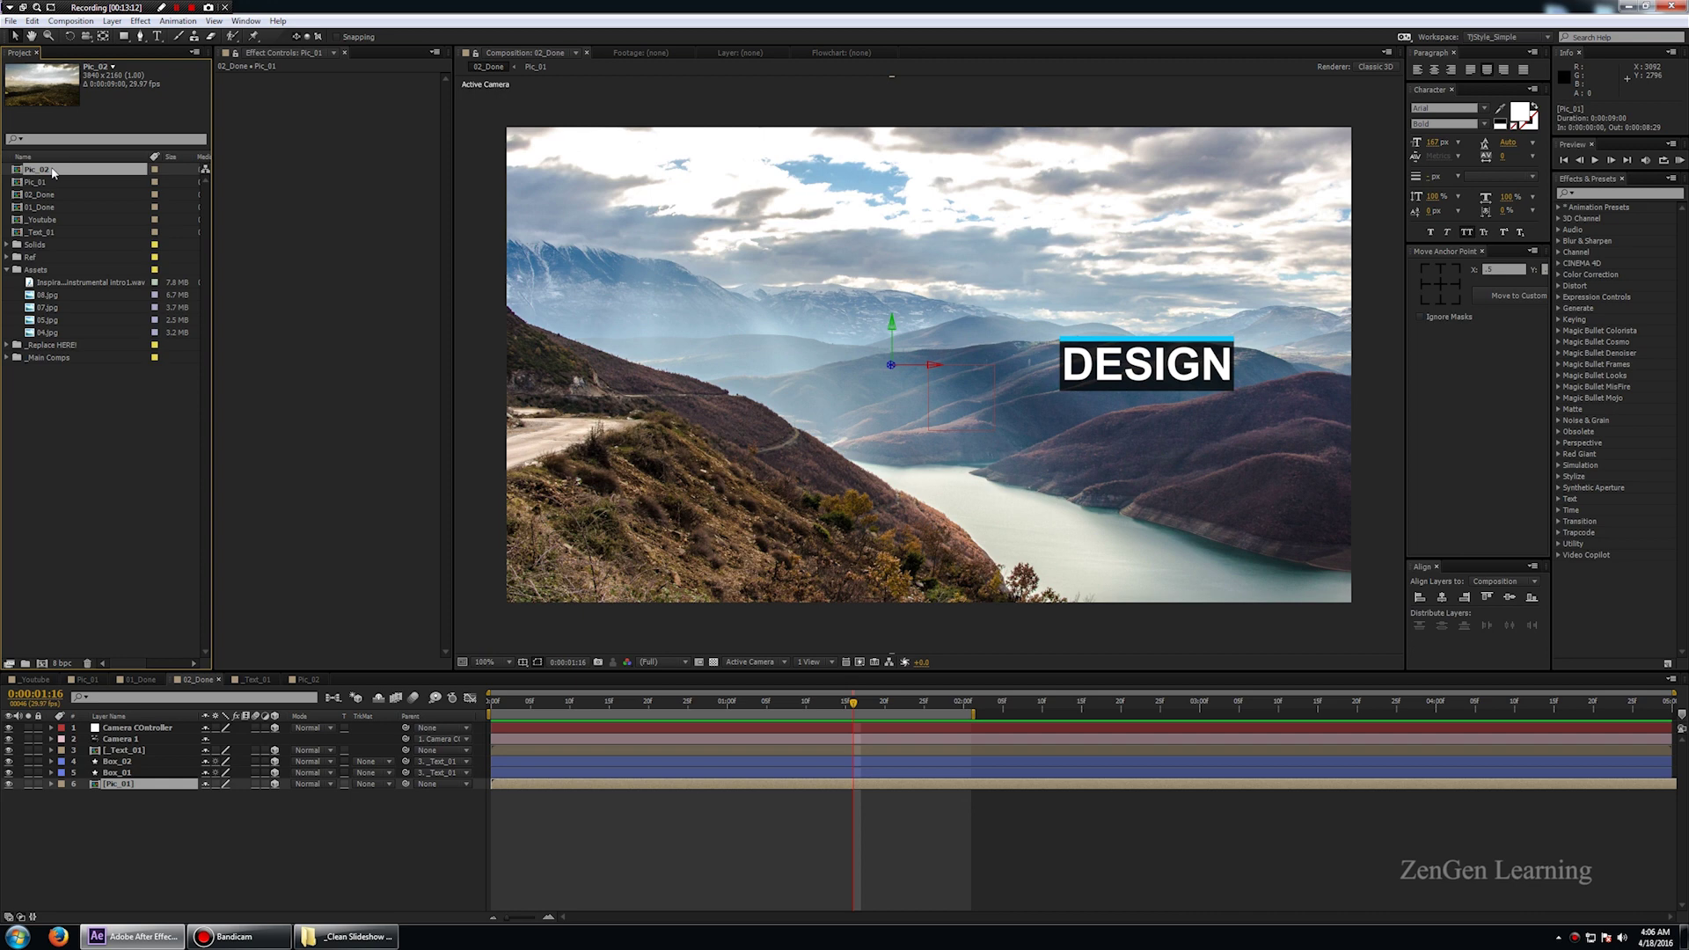
pyautogui.moveTo(42, 177); pyautogui.dragTo(125, 787)
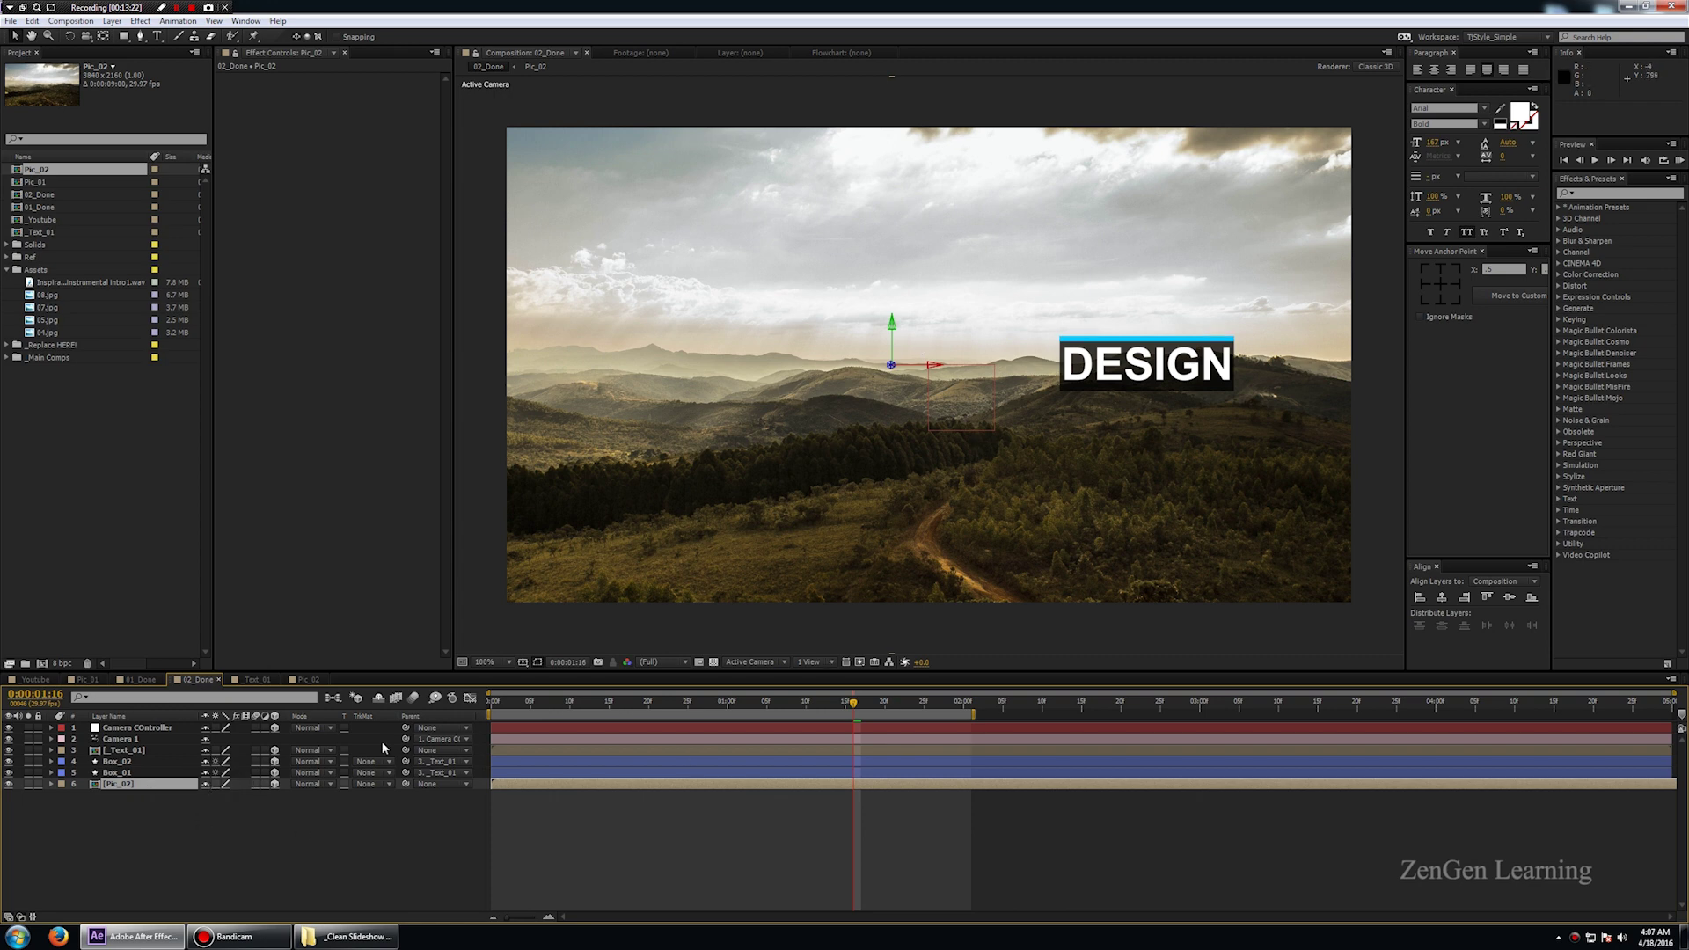
pyautogui.press('KP_0')
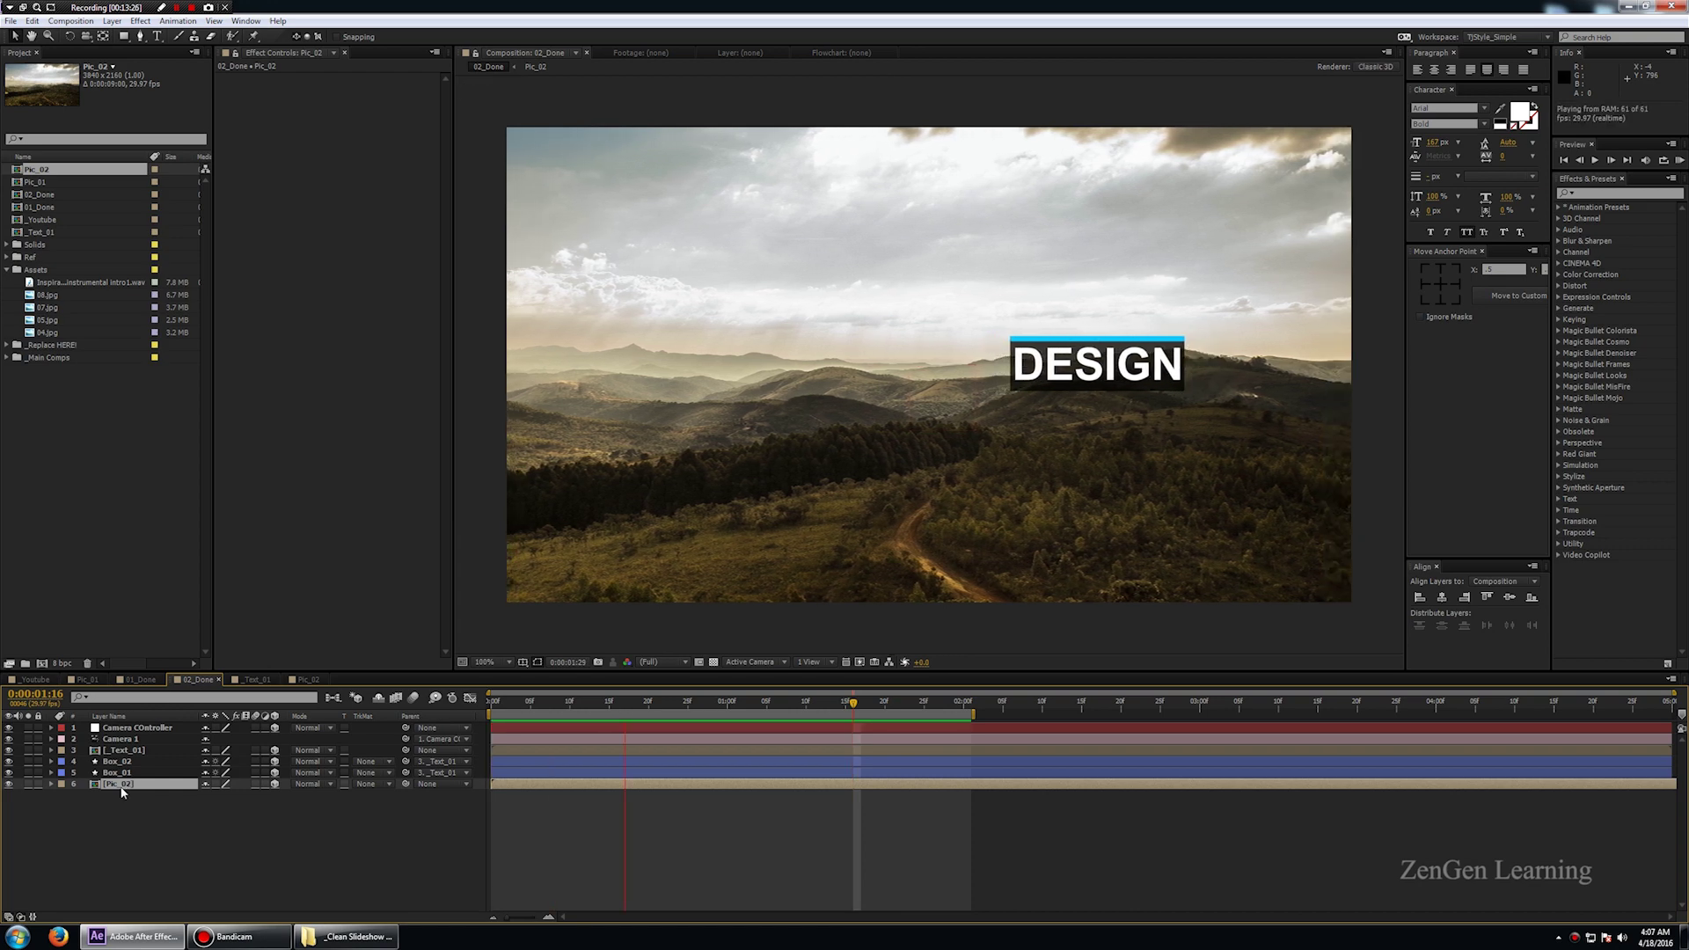
# - Duplicate the _Text_01 composition as _Text_02 and replace the _Text_01 layer in 02_Done with the duplicate
pyautogui.press('space')
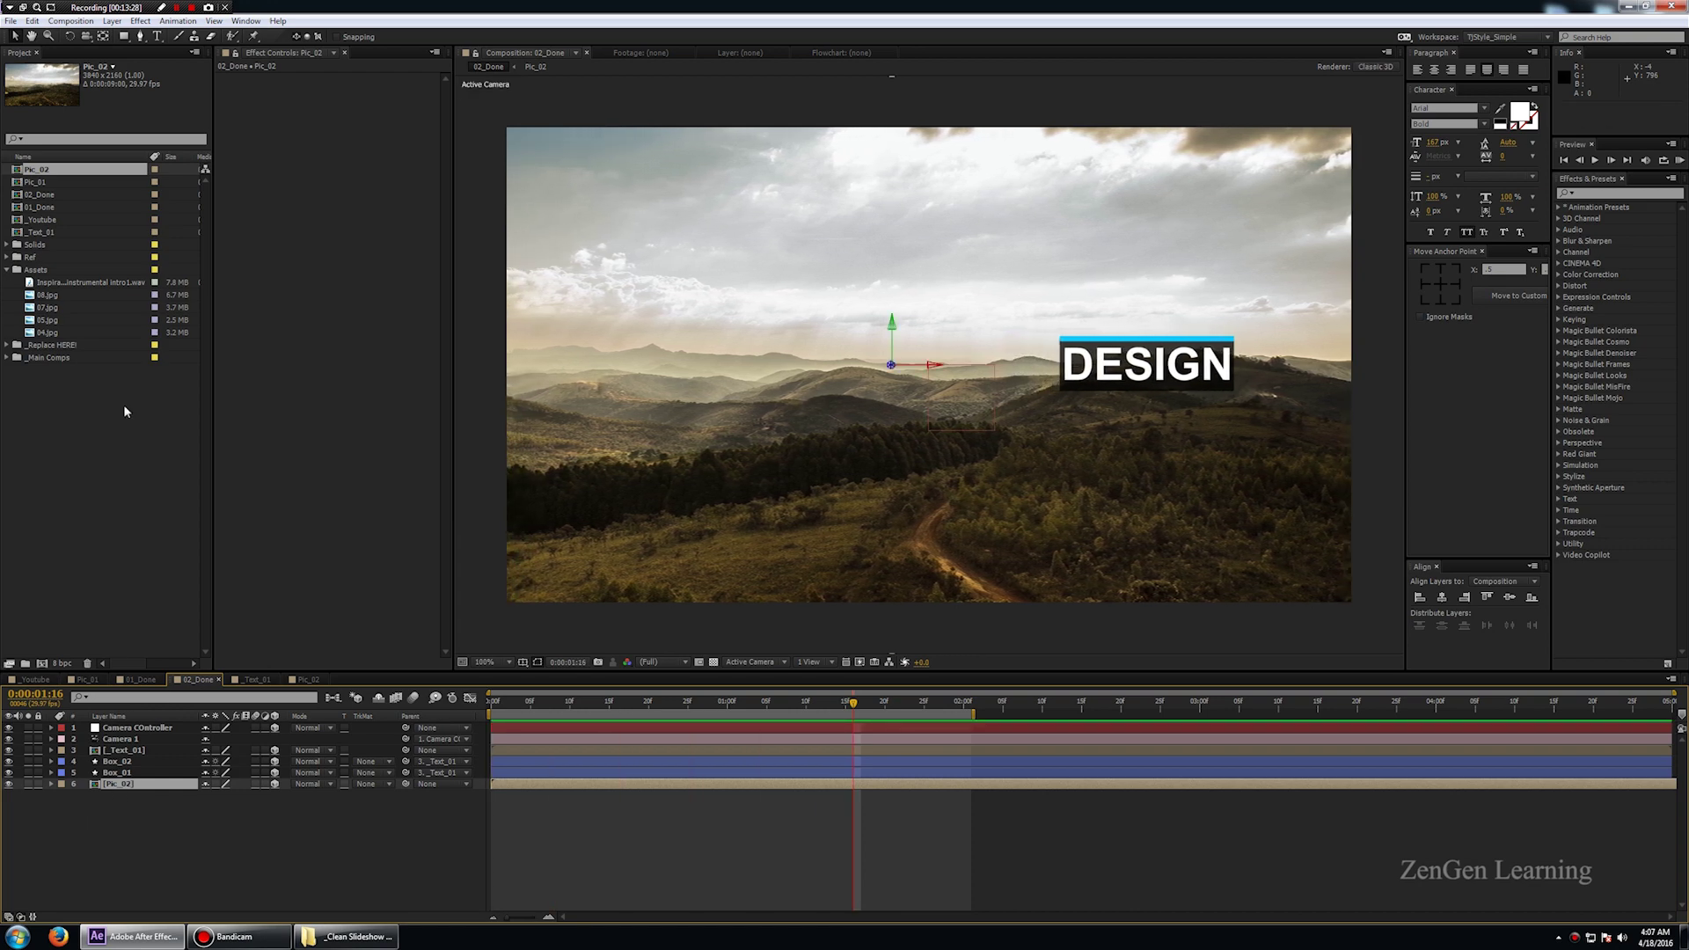
pyautogui.click(7, 269)
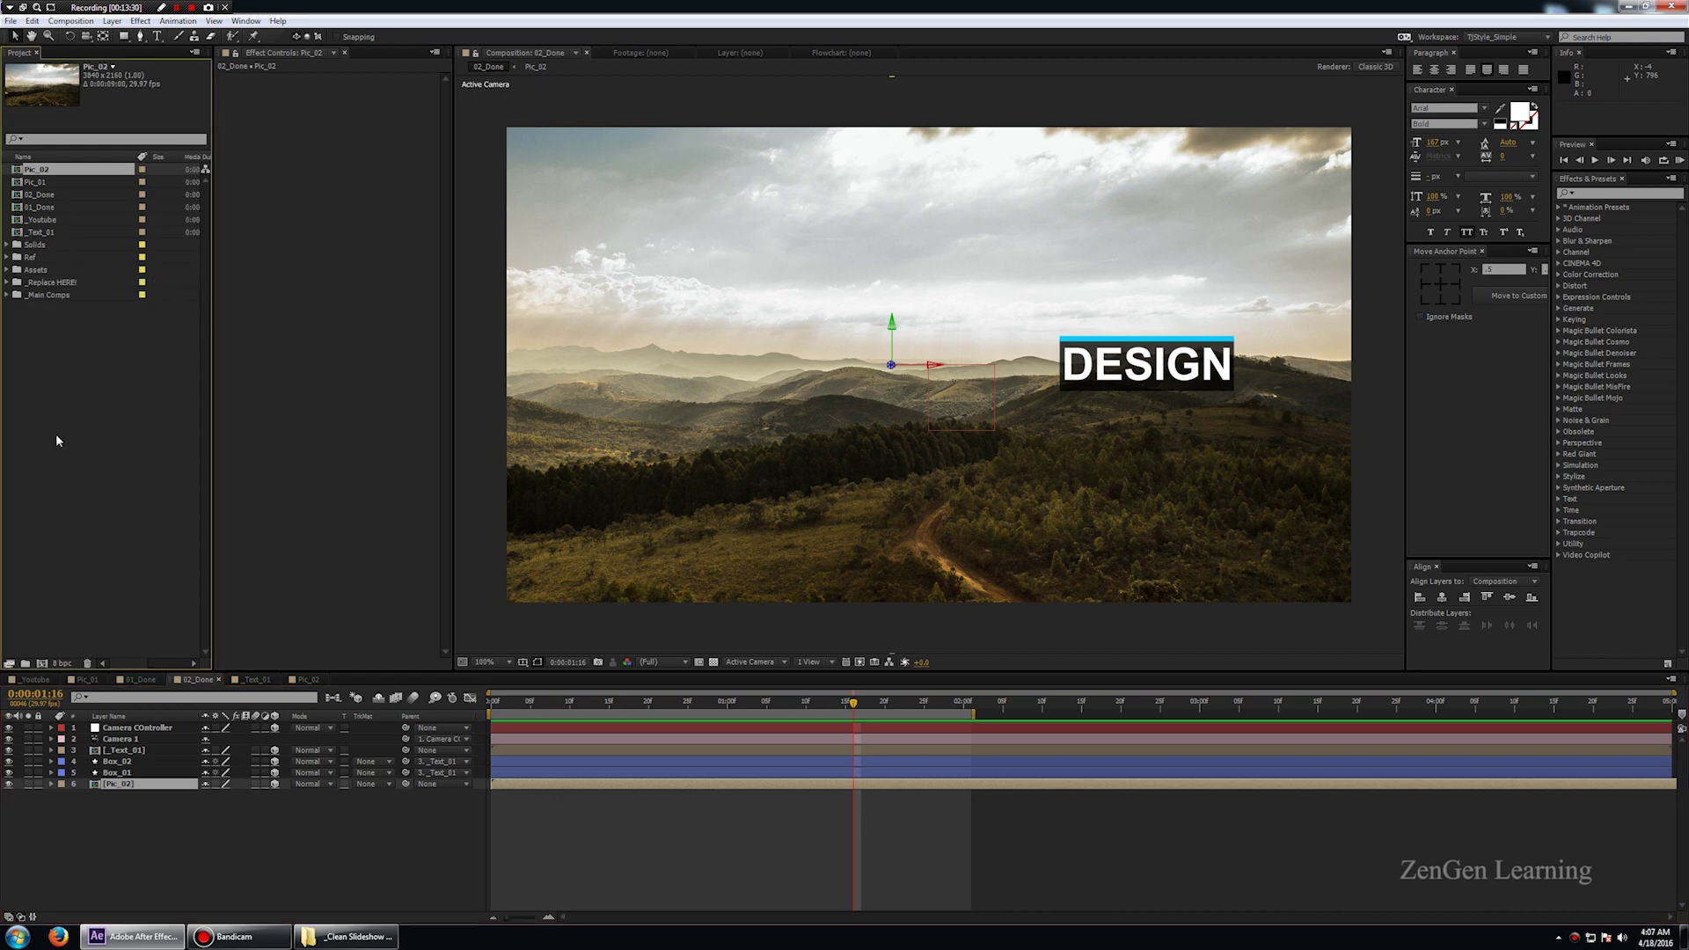
pyautogui.click(140, 751)
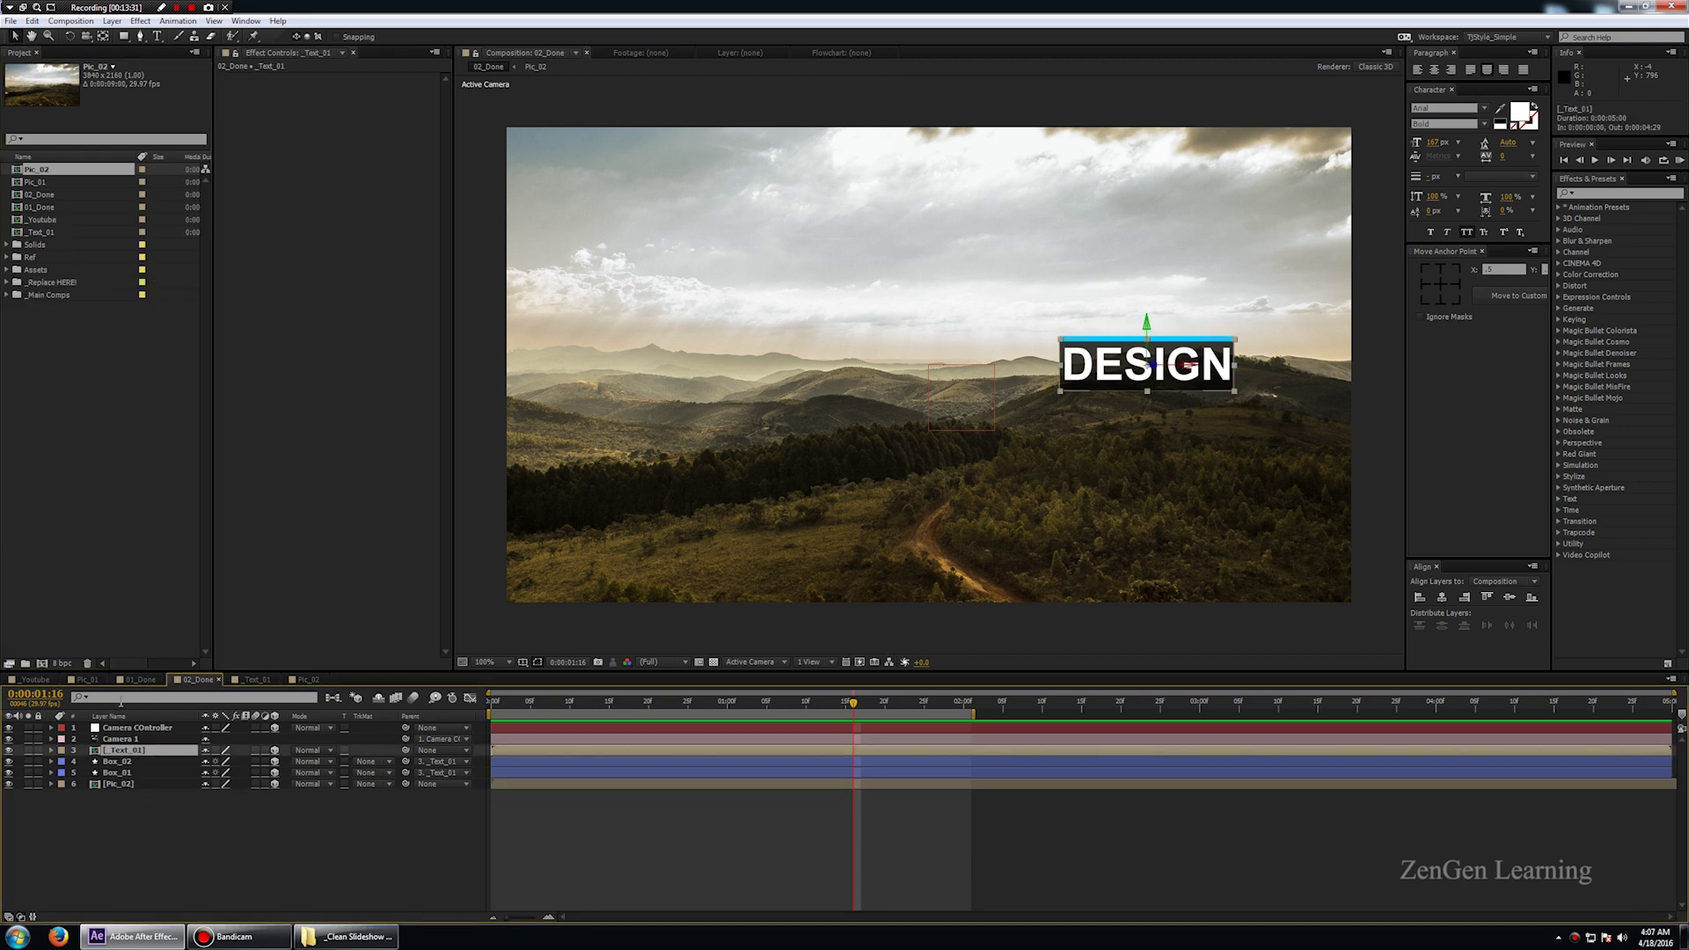
pyautogui.click(50, 232)
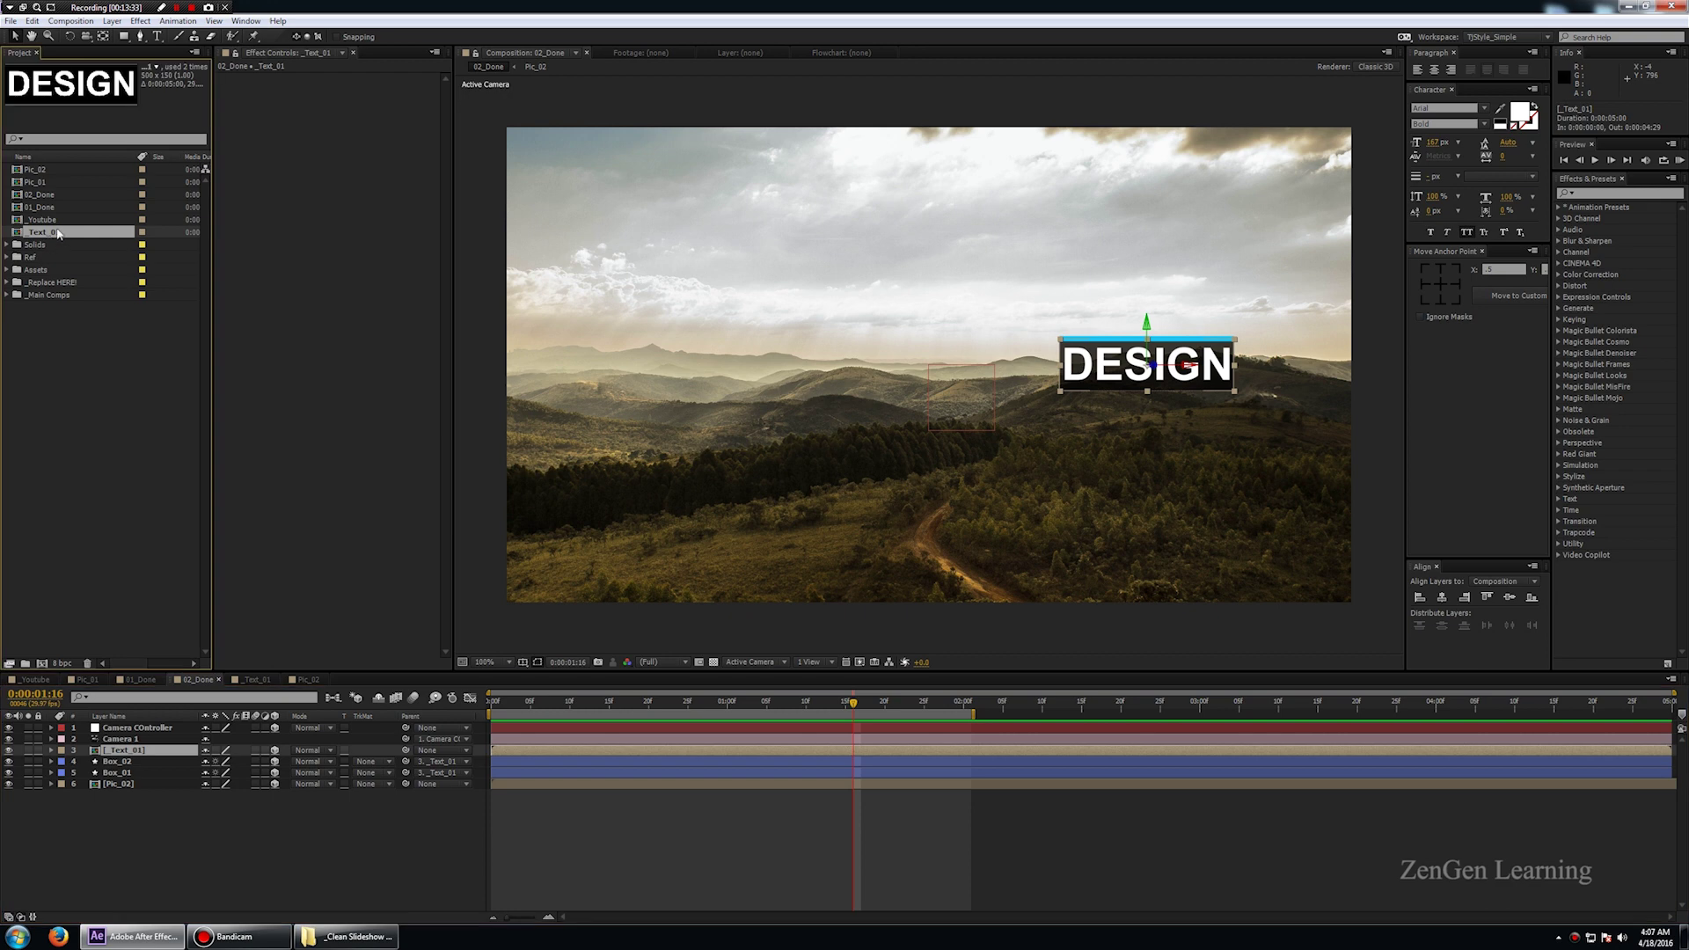
pyautogui.hotkey('ctrl', 'd')
pyautogui.rightClick(59, 232)
pyautogui.click(100, 416)
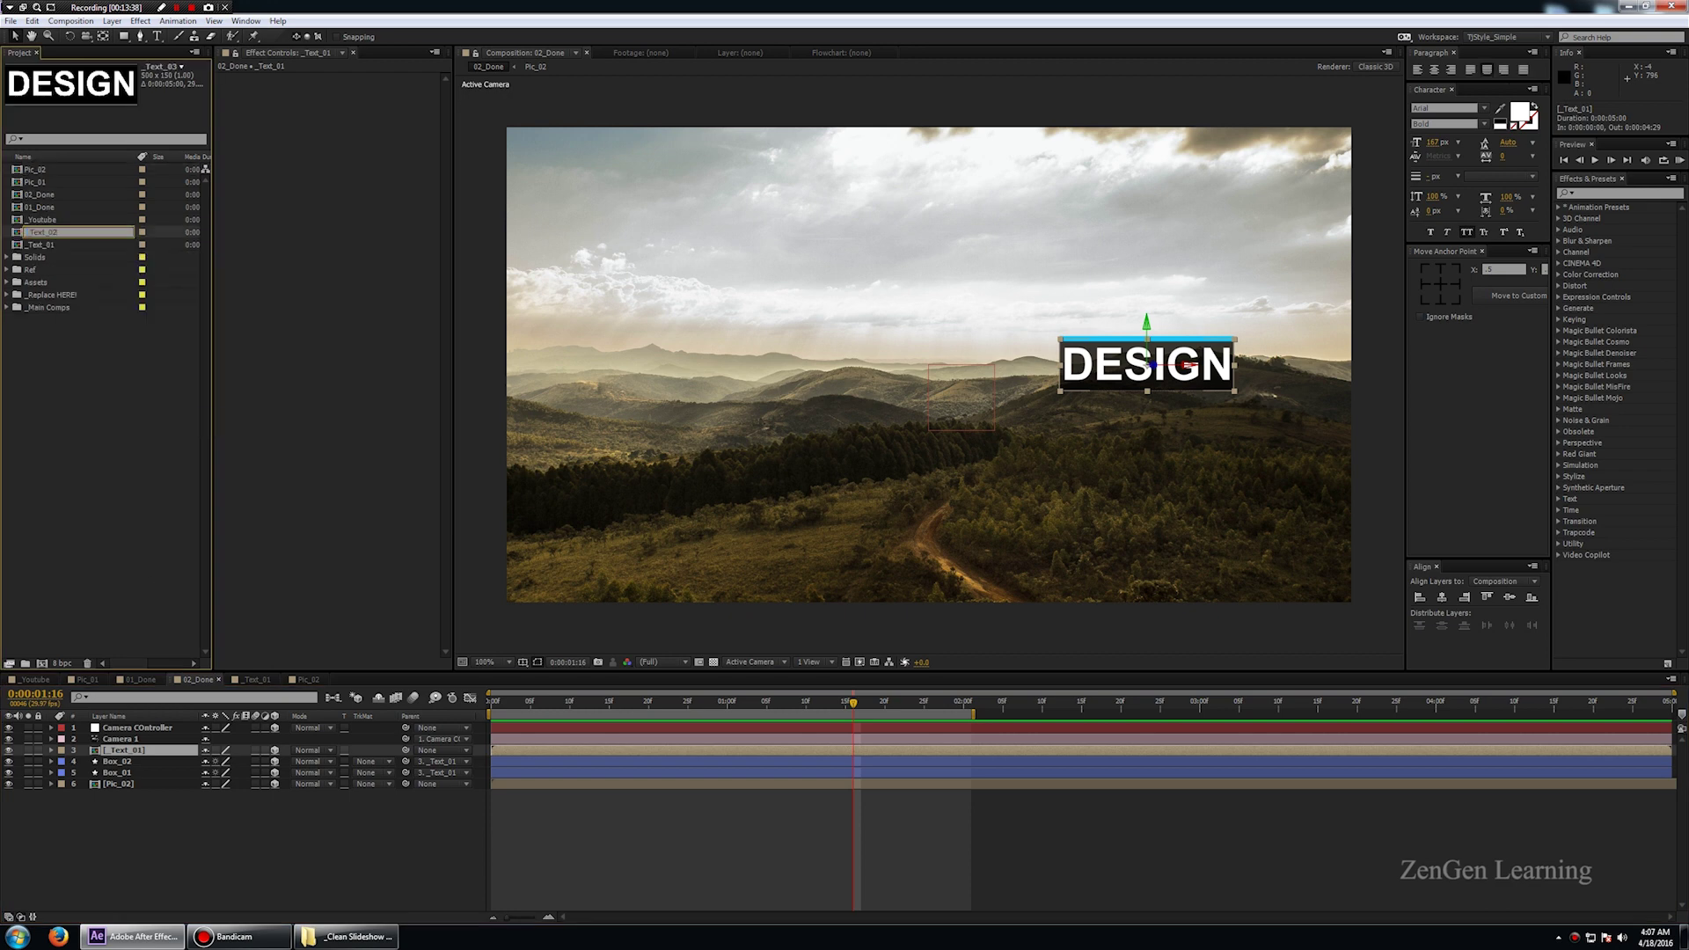
pyautogui.press('Return')
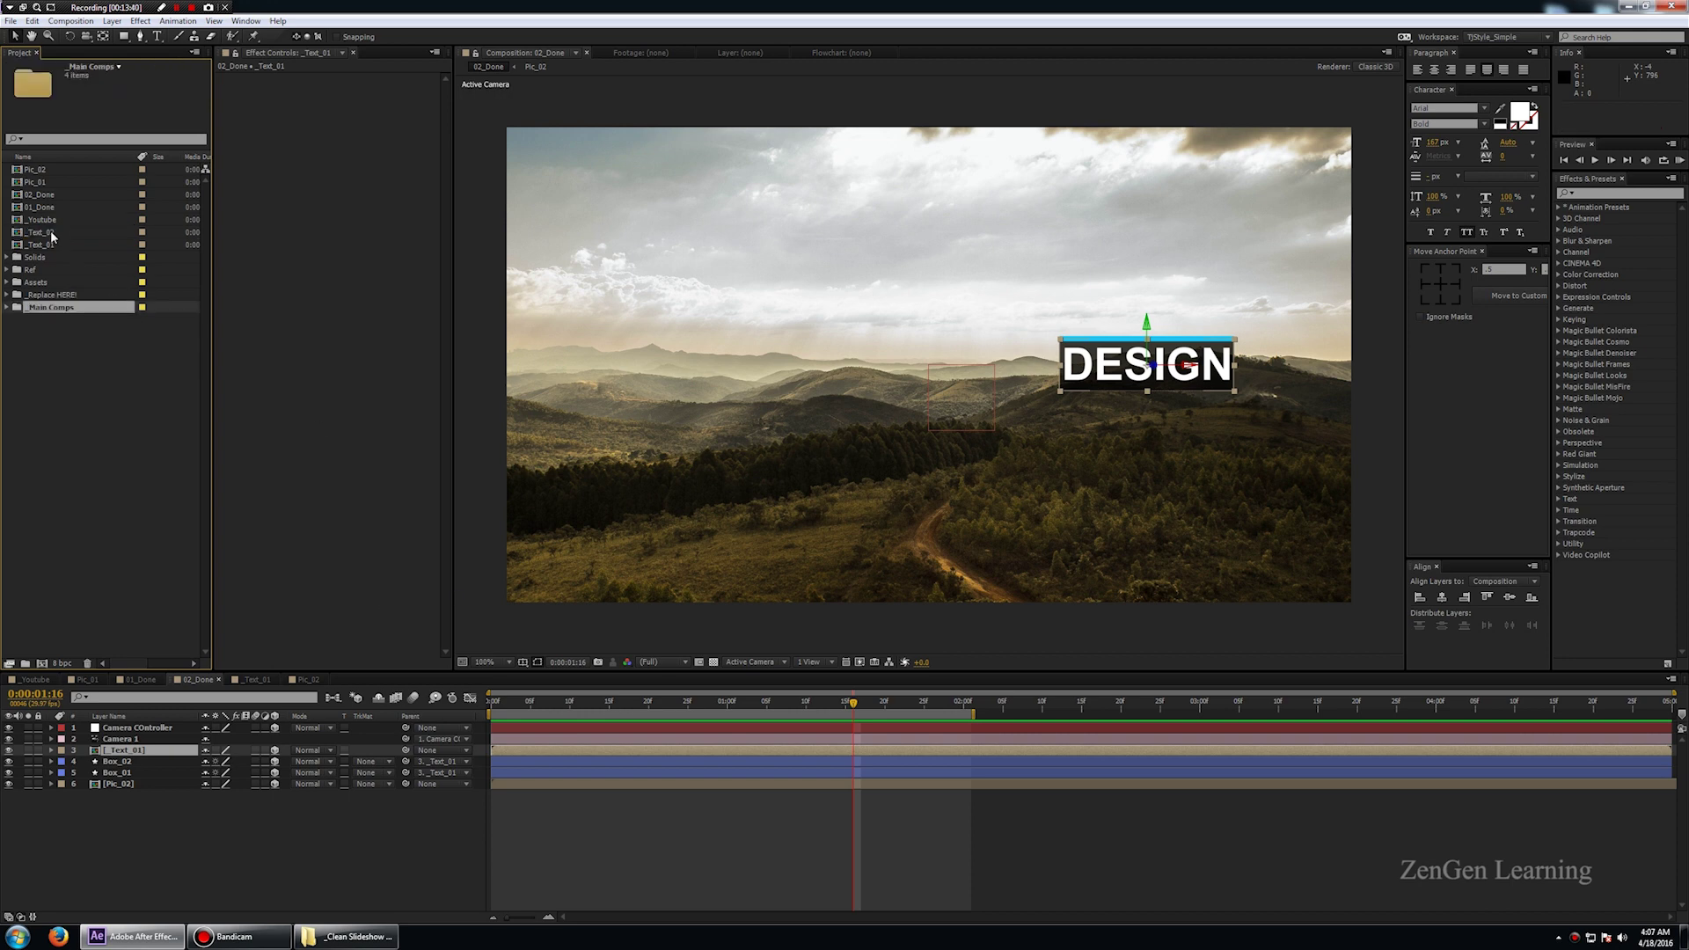
pyautogui.click(141, 754)
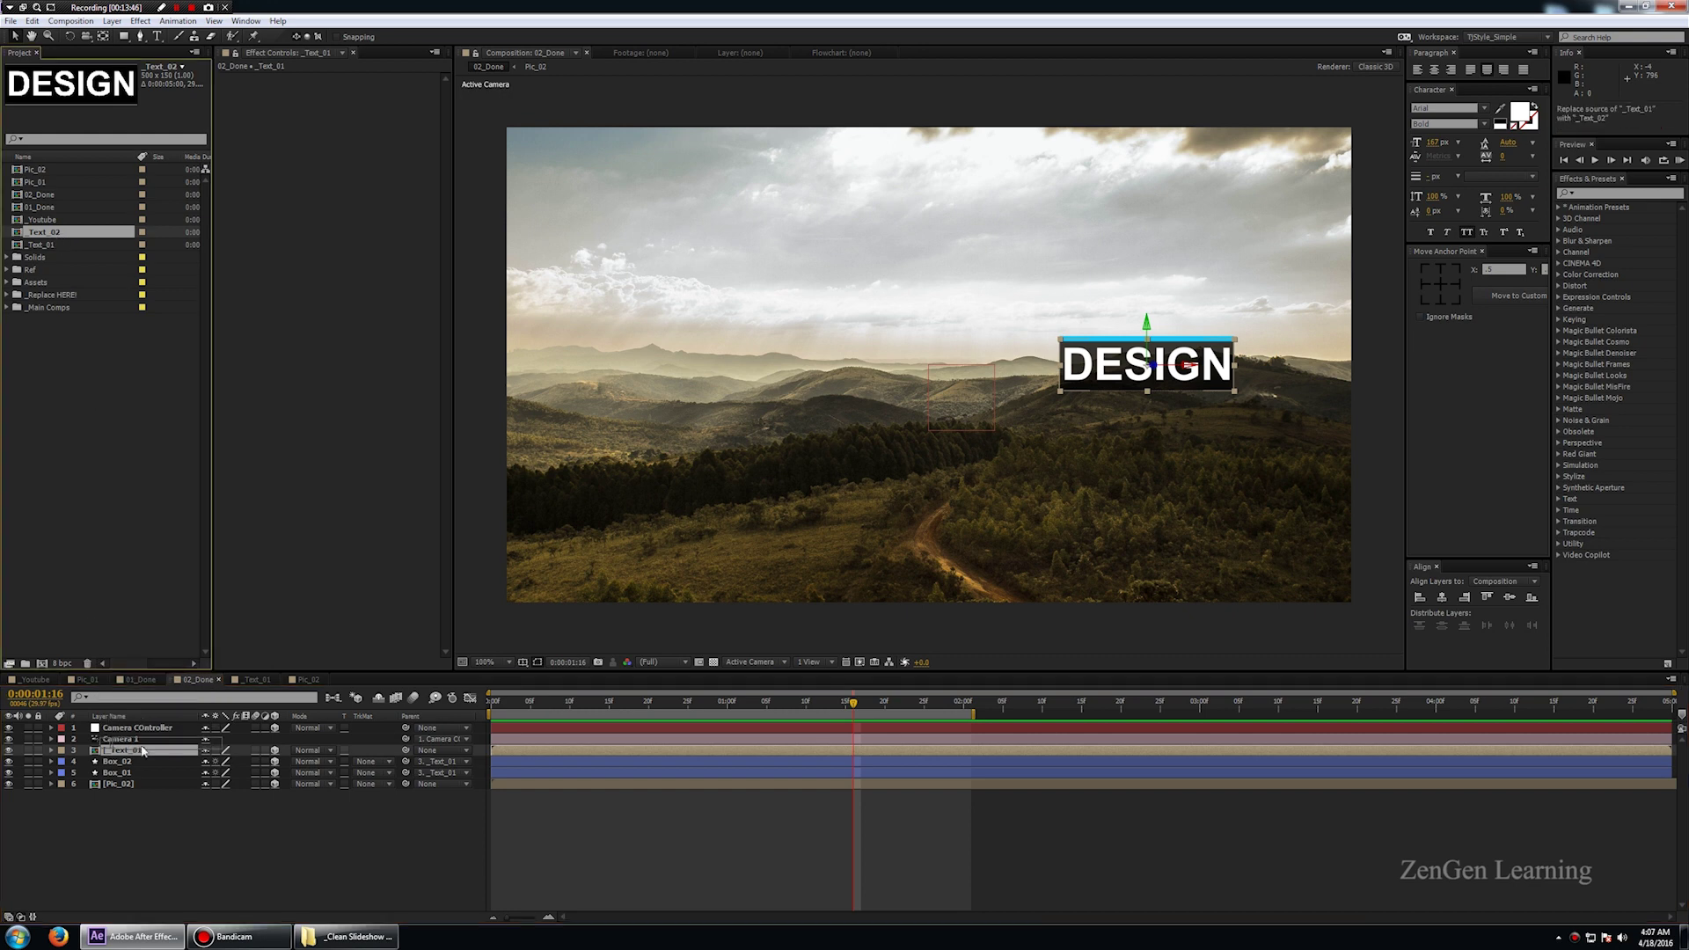
pyautogui.hotkey('ctrl', 'alt', '/')
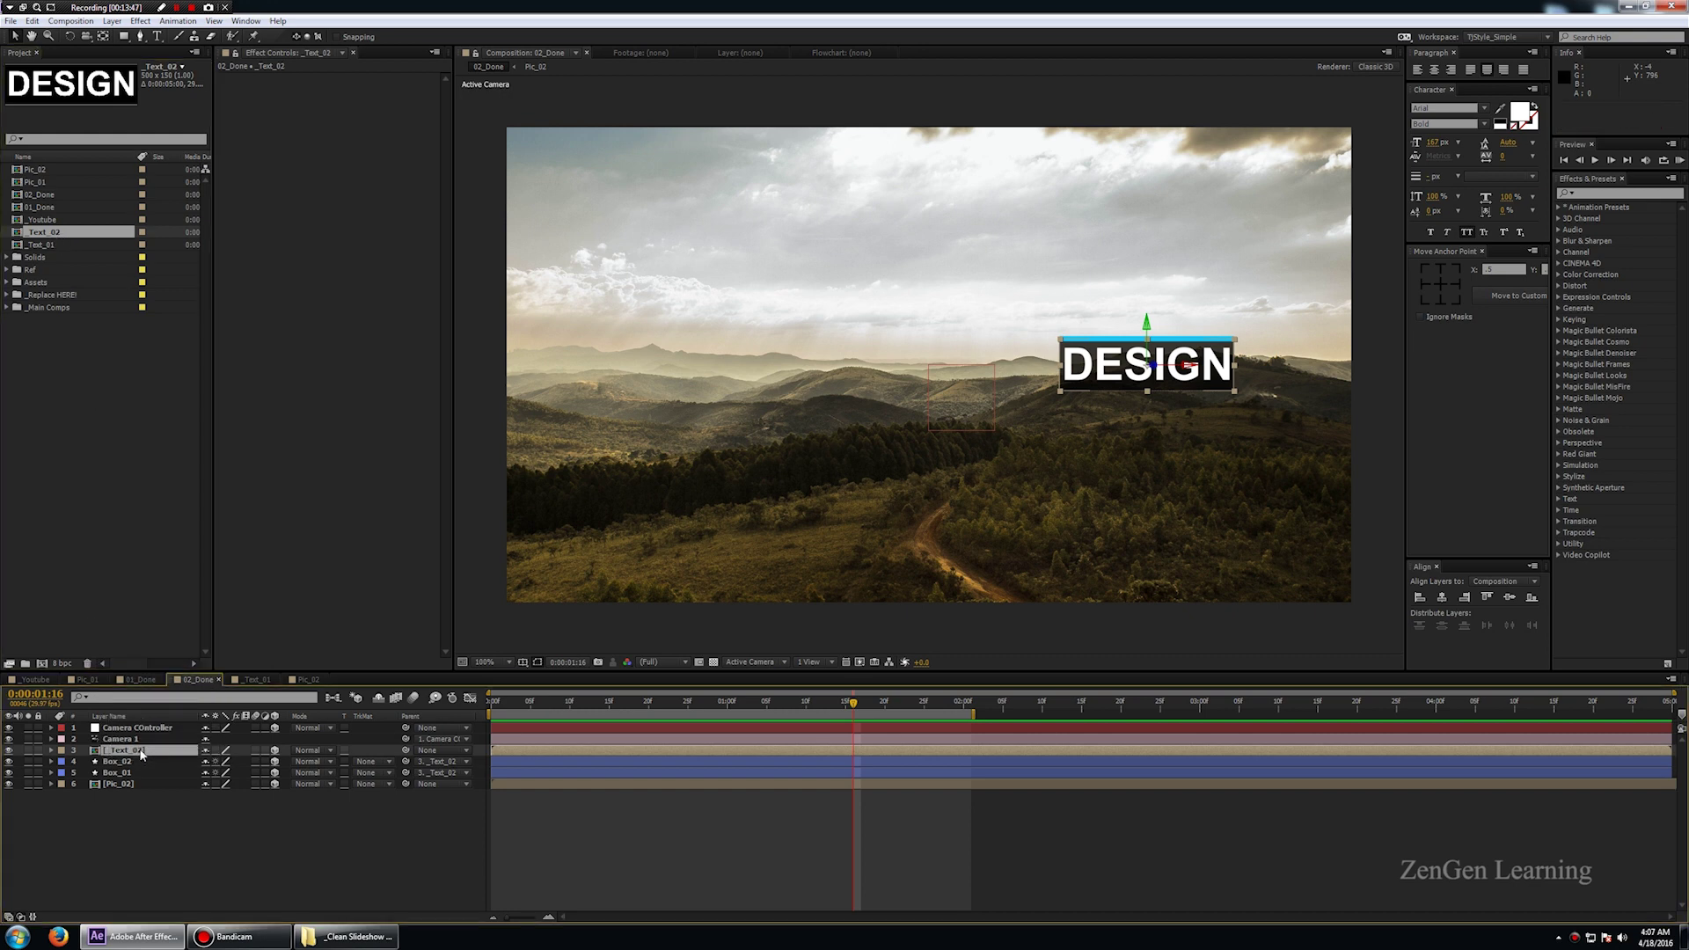
# - In the _Text_02 composition, change the text to "clean", scale it to 84%, position it within the frame, and return to 02_Done
pyautogui.doubleClick(141, 750)
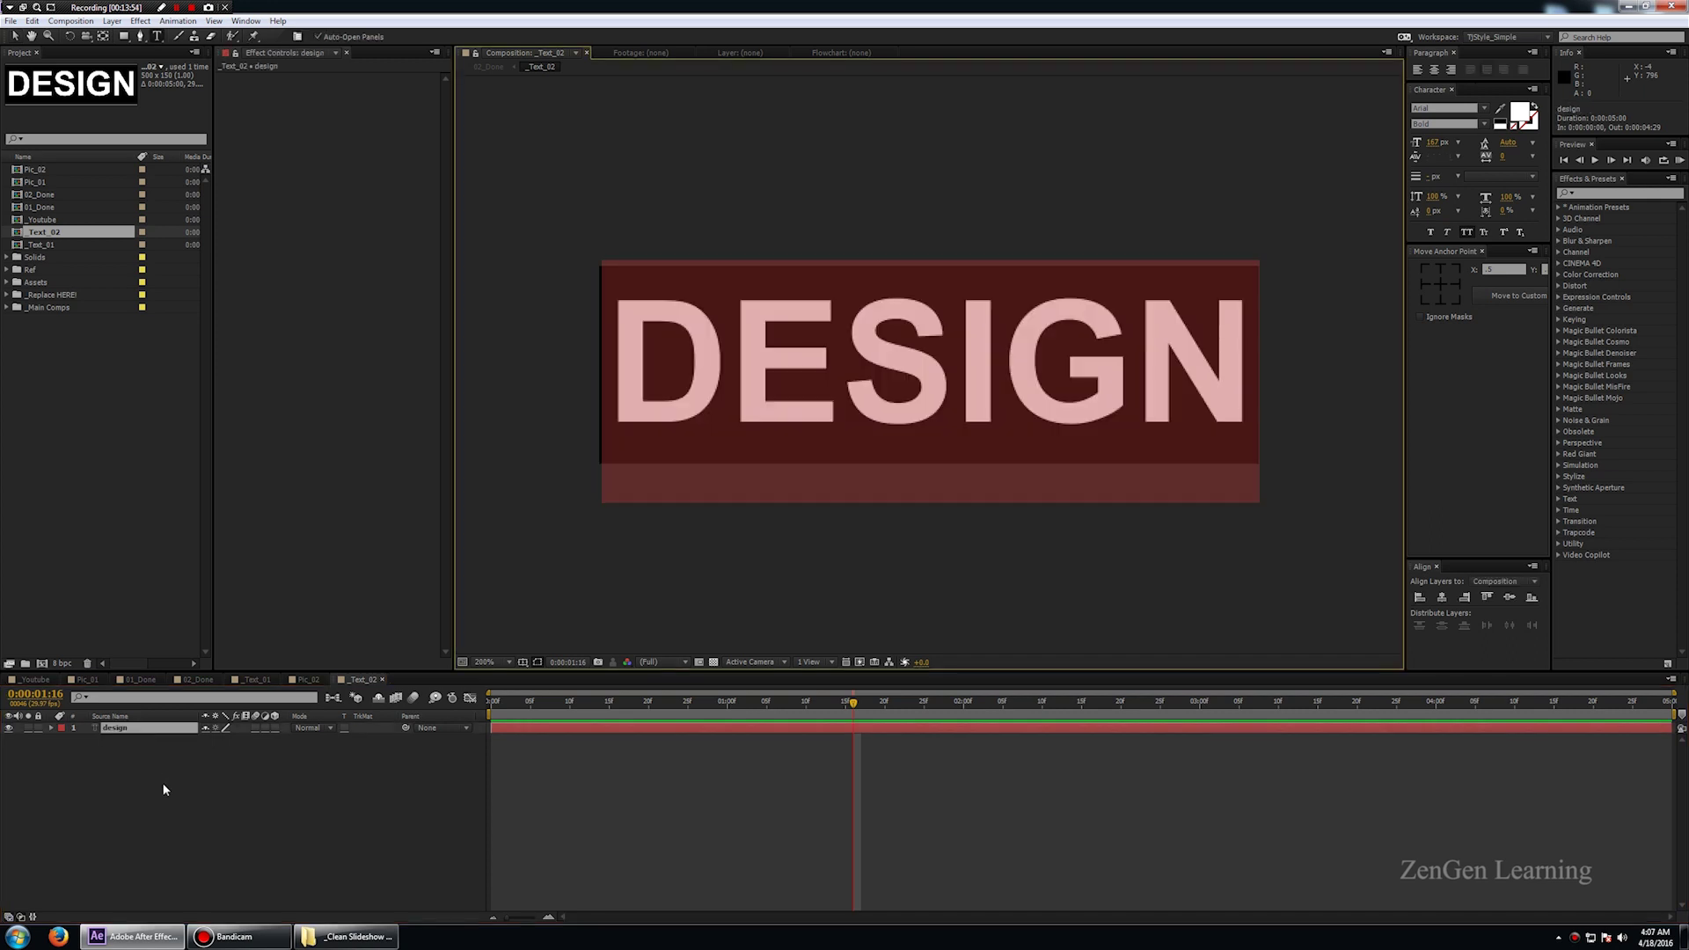
pyautogui.write('clean')
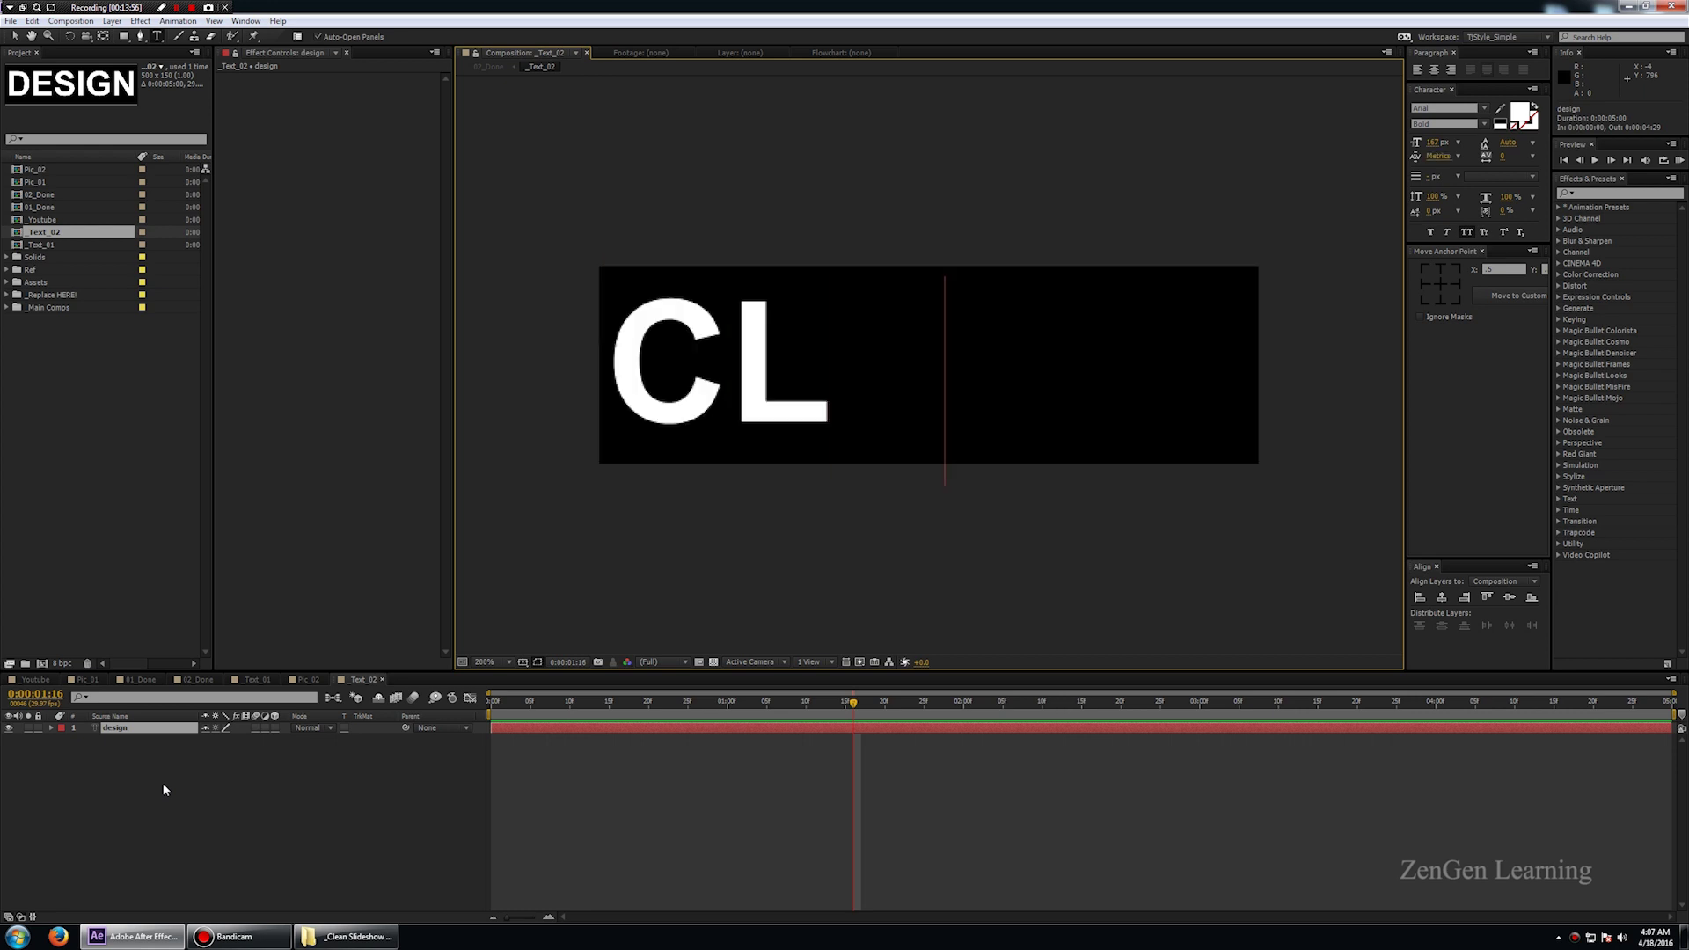
pyautogui.press('KP_Enter')
pyautogui.press('s')
pyautogui.moveTo(221, 739)
pyautogui.mouseDown()
pyautogui.moveTo(251, 739)
pyautogui.moveTo(231, 739)
pyautogui.mouseUp()
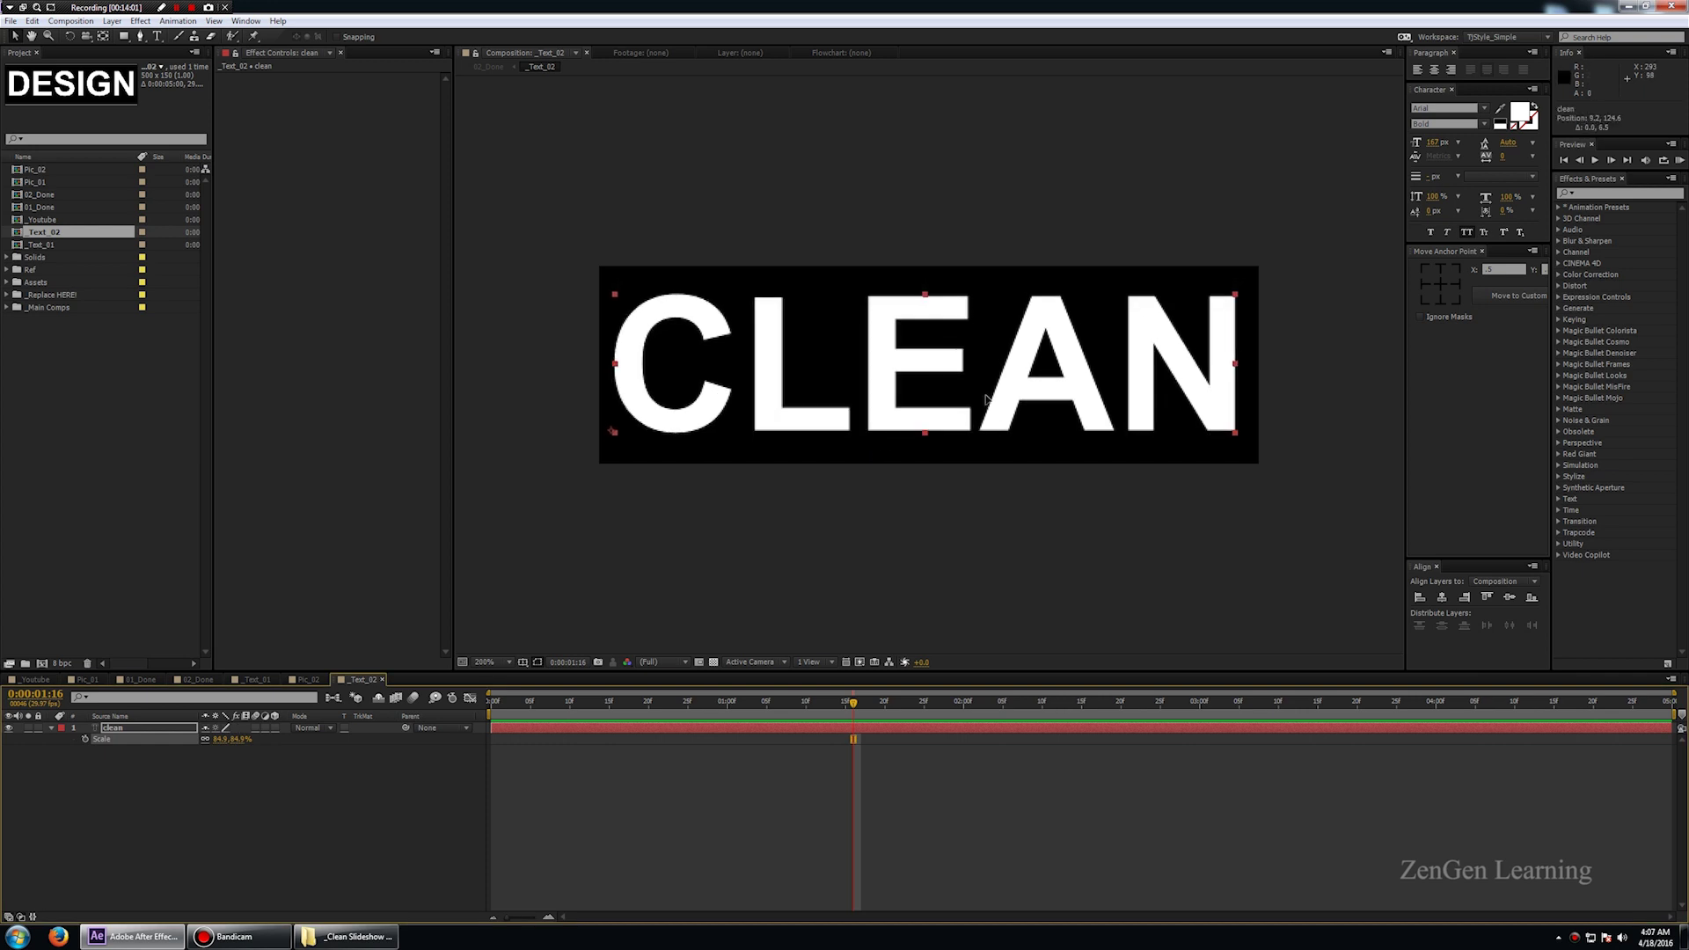
pyautogui.click(274, 803)
pyautogui.click(197, 680)
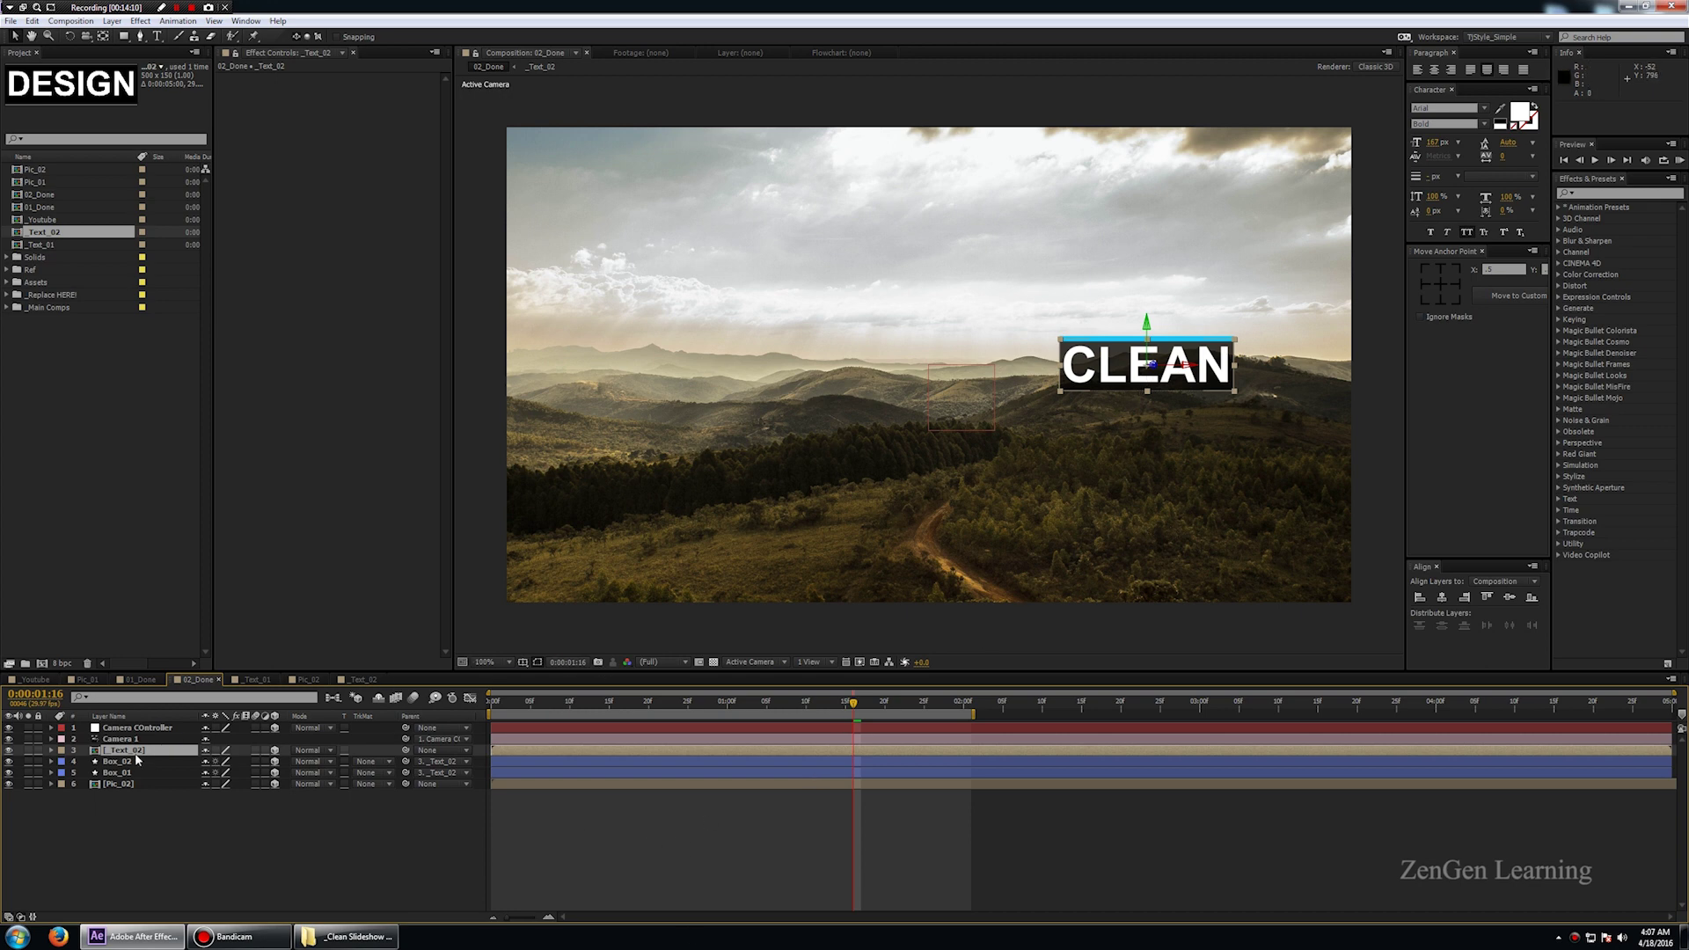
# - Move the _Text_02 layer in 02_Done over to the left half of the picture and preview the slide
pyautogui.click(146, 799)
pyautogui.click(139, 752)
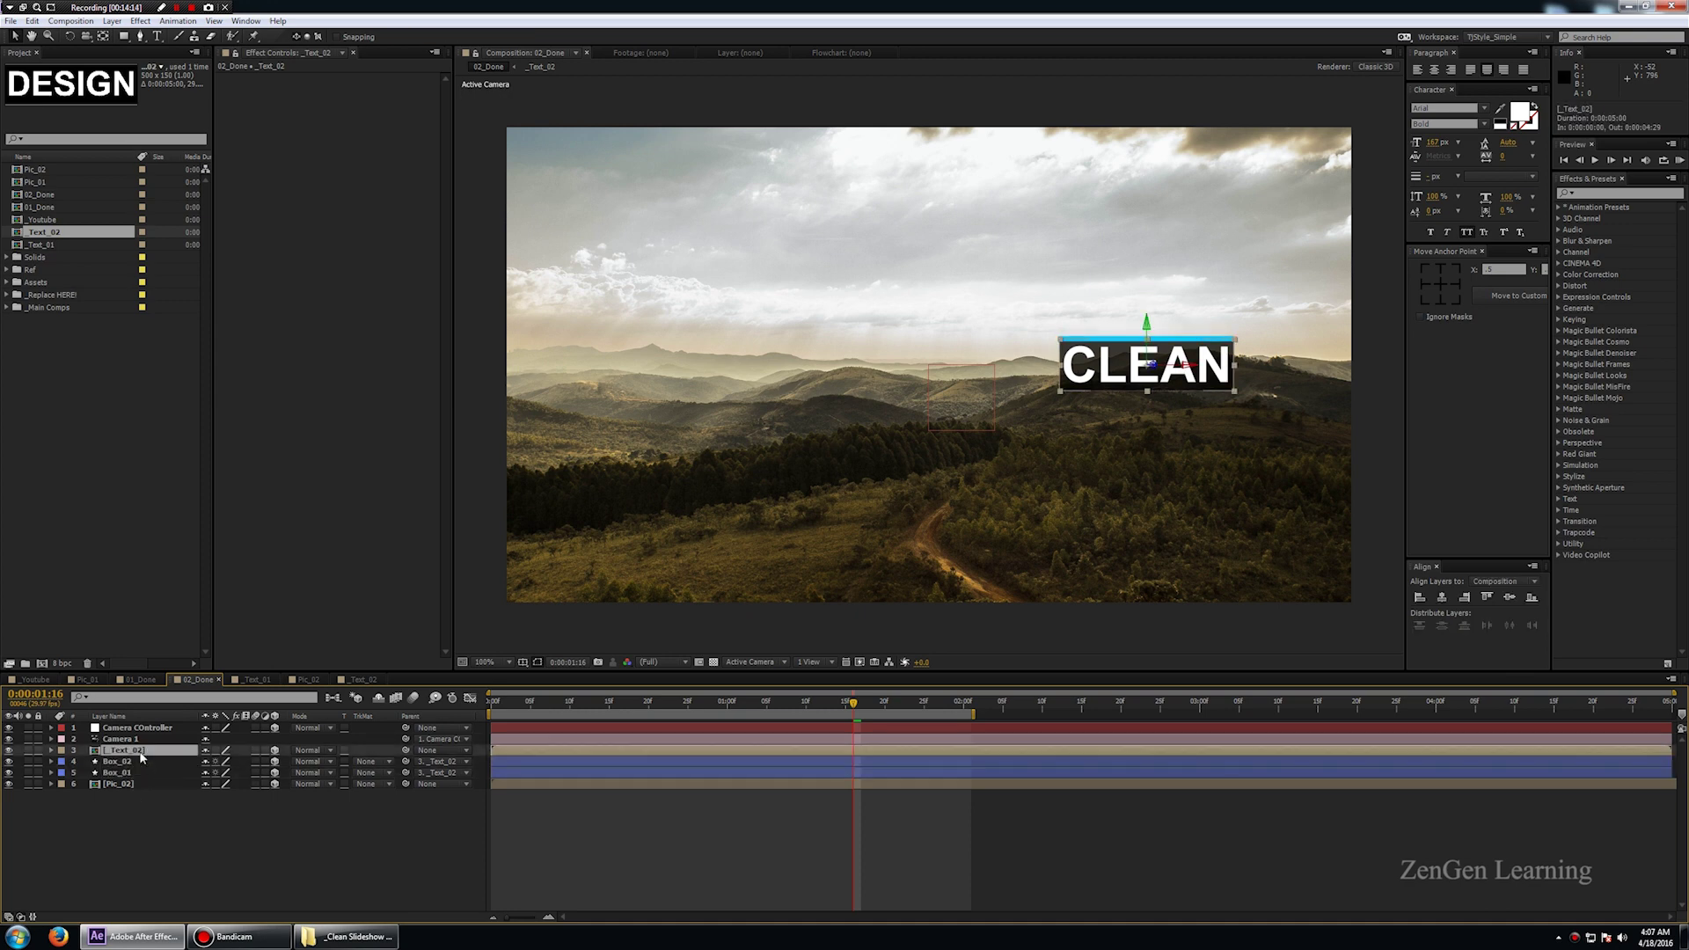
pyautogui.hotkey('shift', 'Left')
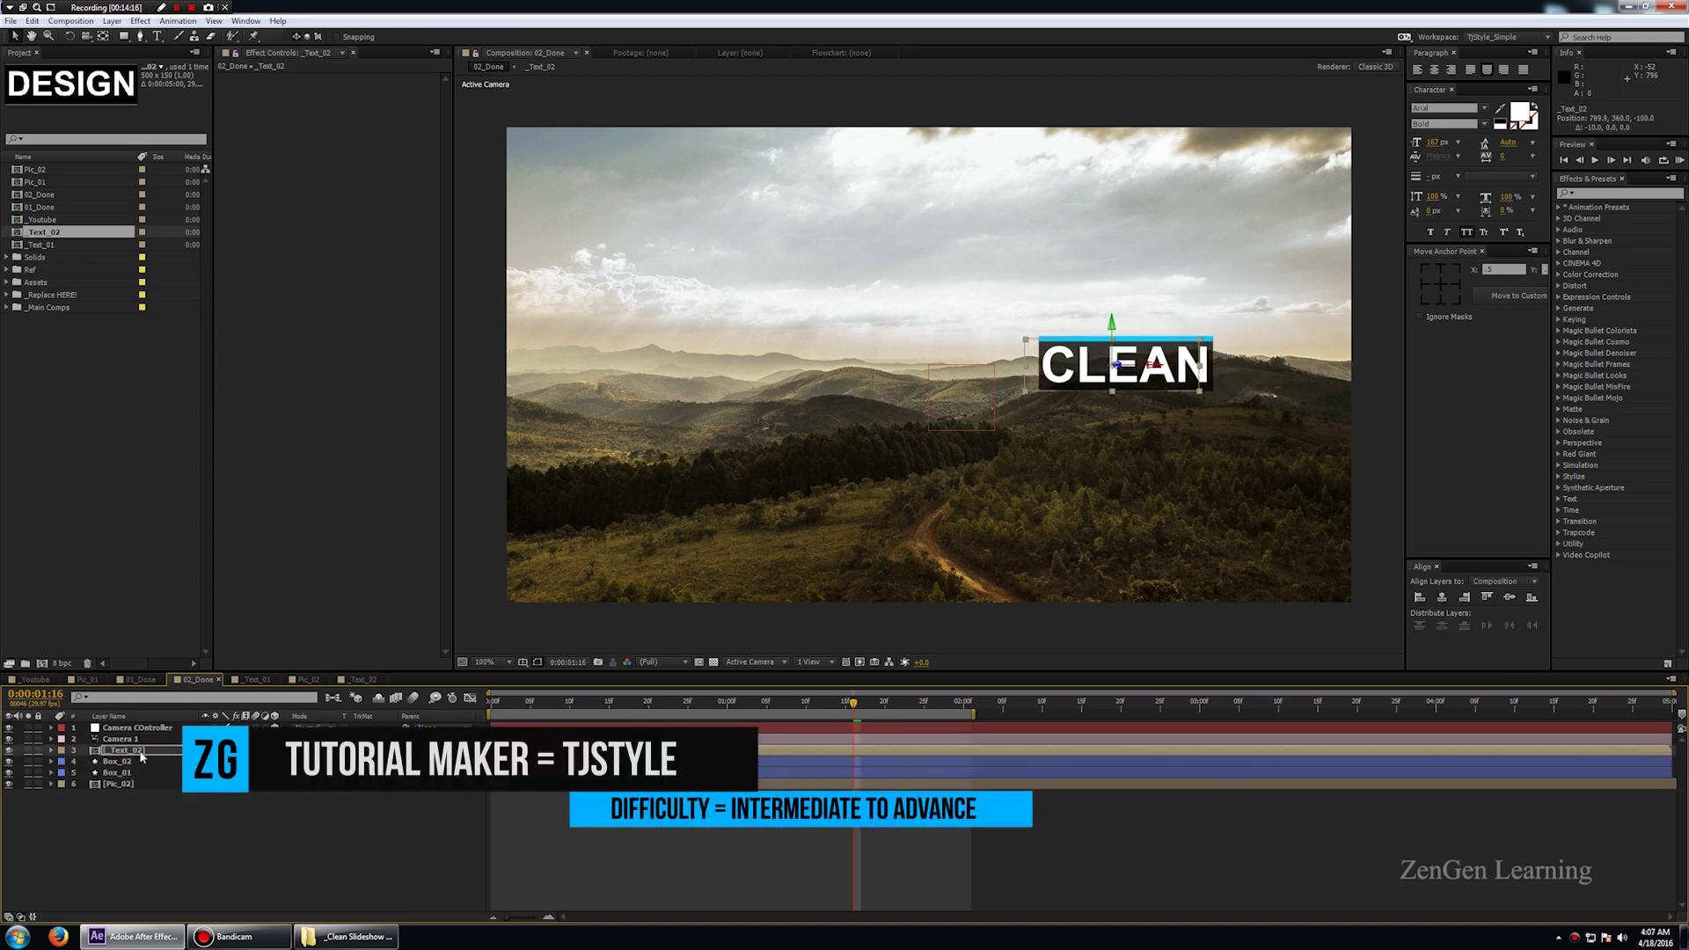
pyautogui.hotkey('shift', 'Left')
pyautogui.hotkey('shift', 'Left')
pyautogui.hotkey('shift', 'Left')
pyautogui.hotkey('shift', 'Left')
pyautogui.hotkey('shift', 'Left')
pyautogui.hotkey('shift', 'Left')
pyautogui.hotkey('shift', 'Left')
pyautogui.hotkey('shift', 'Left')
pyautogui.hotkey('shift', 'Left')
pyautogui.hotkey('shift', 'Left')
pyautogui.hotkey('shift', 'Left')
pyautogui.hotkey('shift', 'Left')
pyautogui.hotkey('shift', 'Left')
pyautogui.hotkey('shift', 'Left')
pyautogui.hotkey('shift', 'Left')
pyautogui.hotkey('shift', 'Left')
pyautogui.hotkey('shift', 'Left')
pyautogui.hotkey('shift', 'Left')
pyautogui.hotkey('shift', 'Left')
pyautogui.hotkey('shift', 'Left')
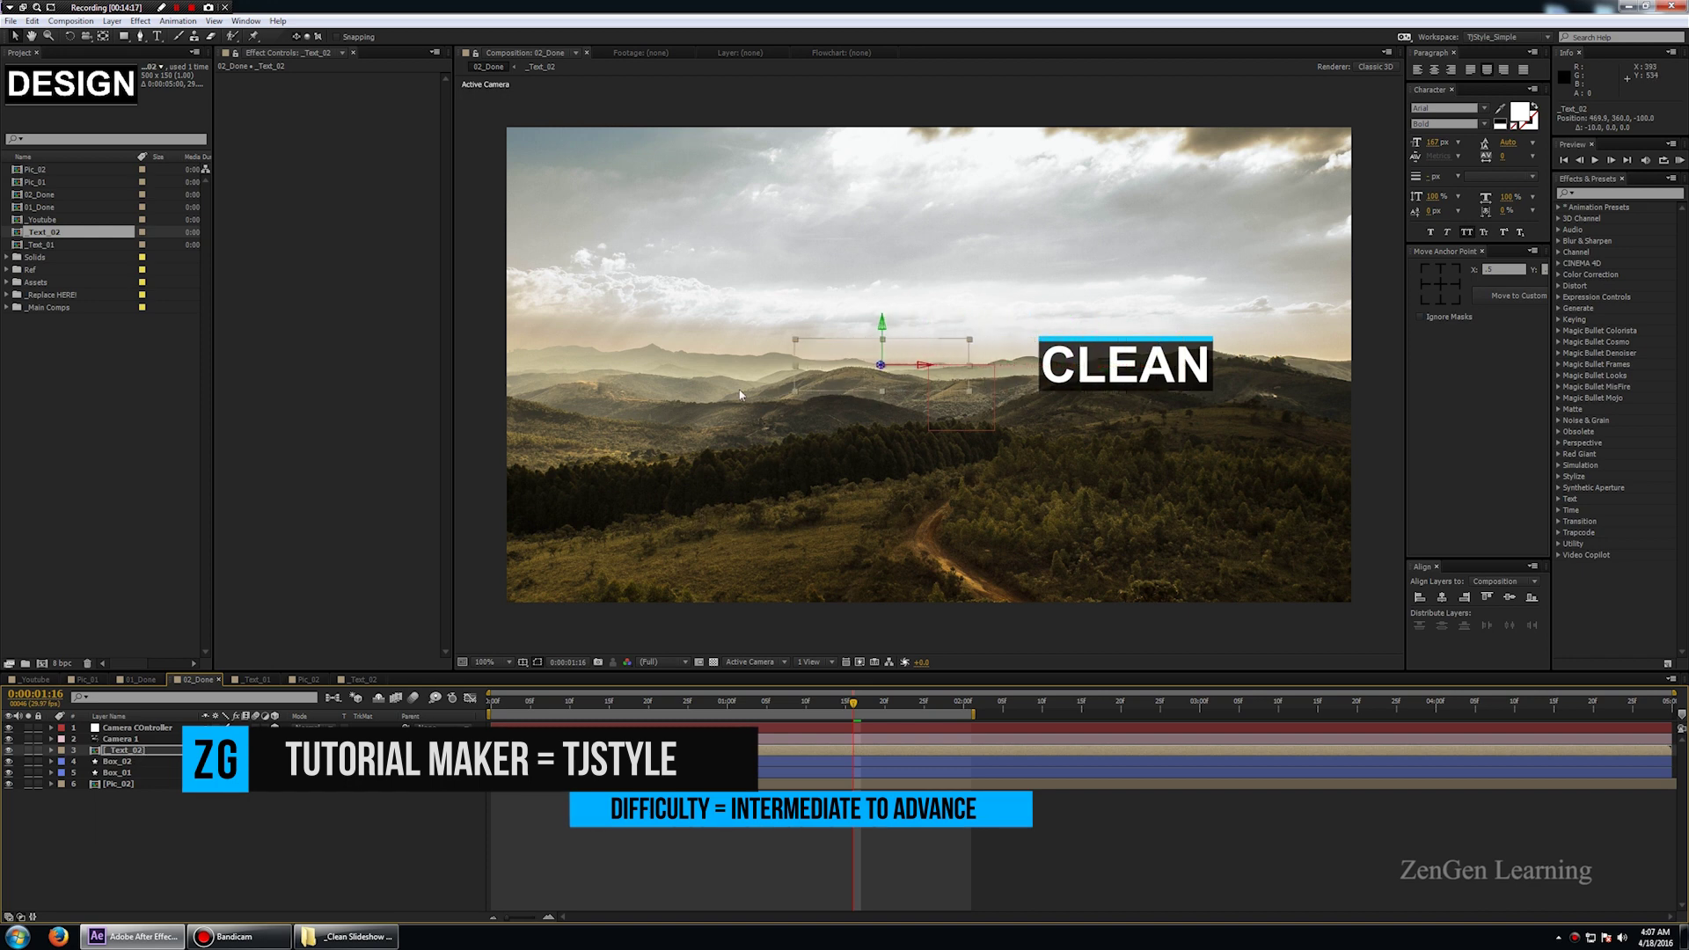
pyautogui.press('KP_0')
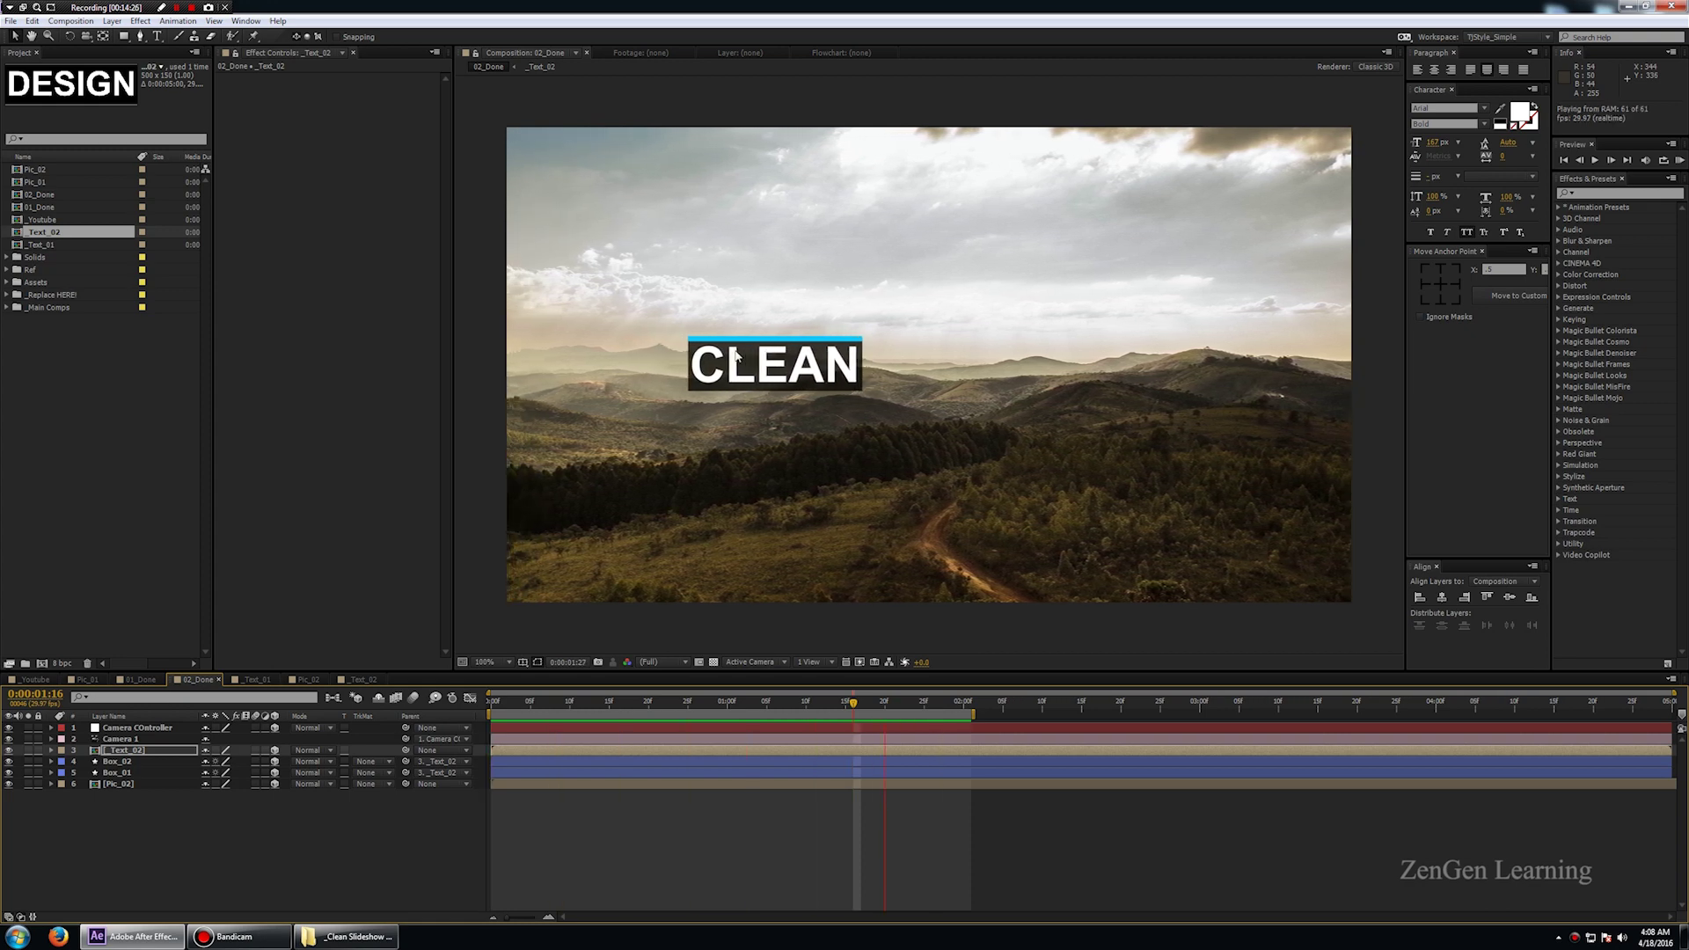
pyautogui.press('space')
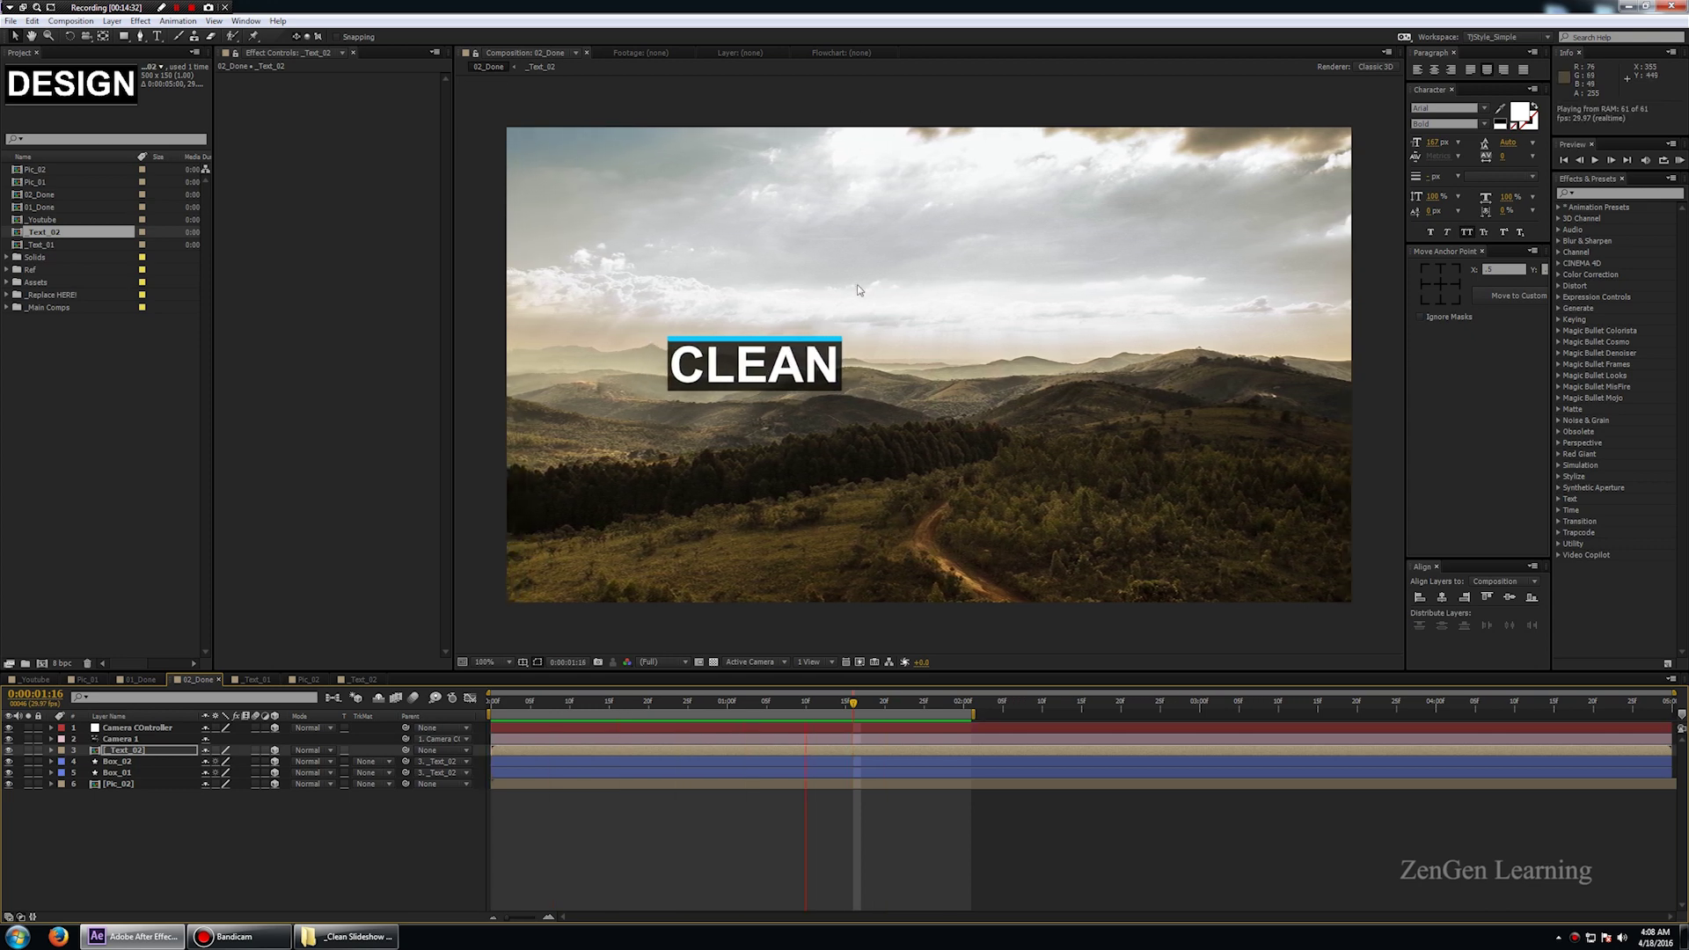
pyautogui.press('space')
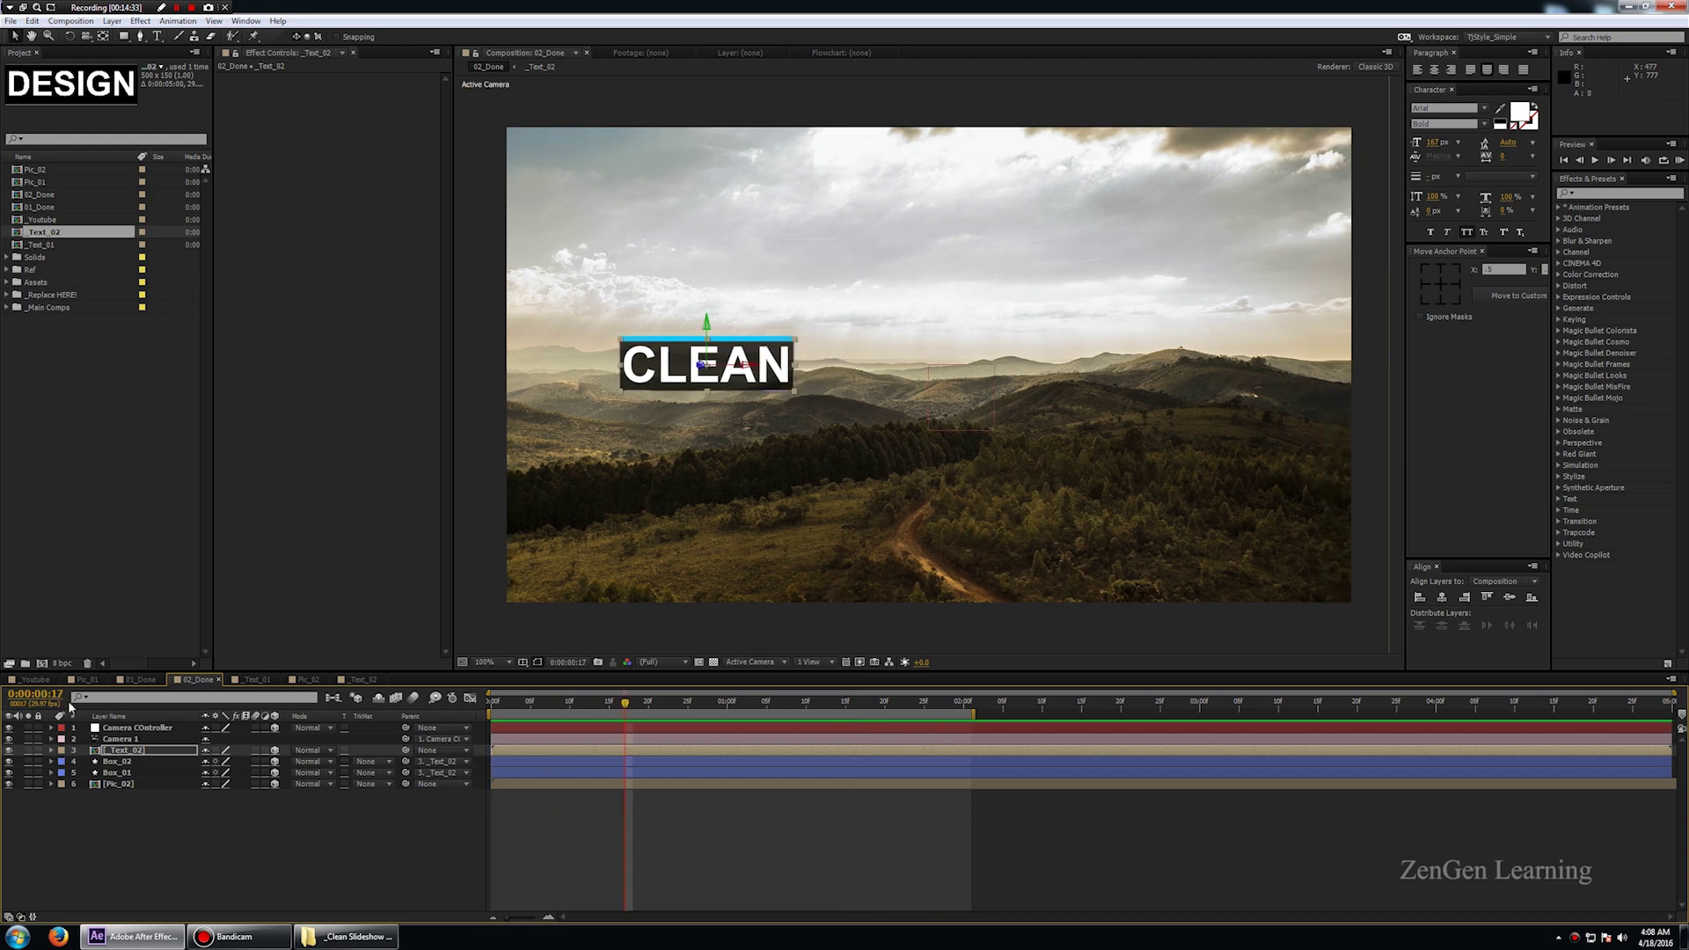
# - Remove all Position keyframes from the Camera COntroller layer
pyautogui.click(159, 729)
pyautogui.press('p')
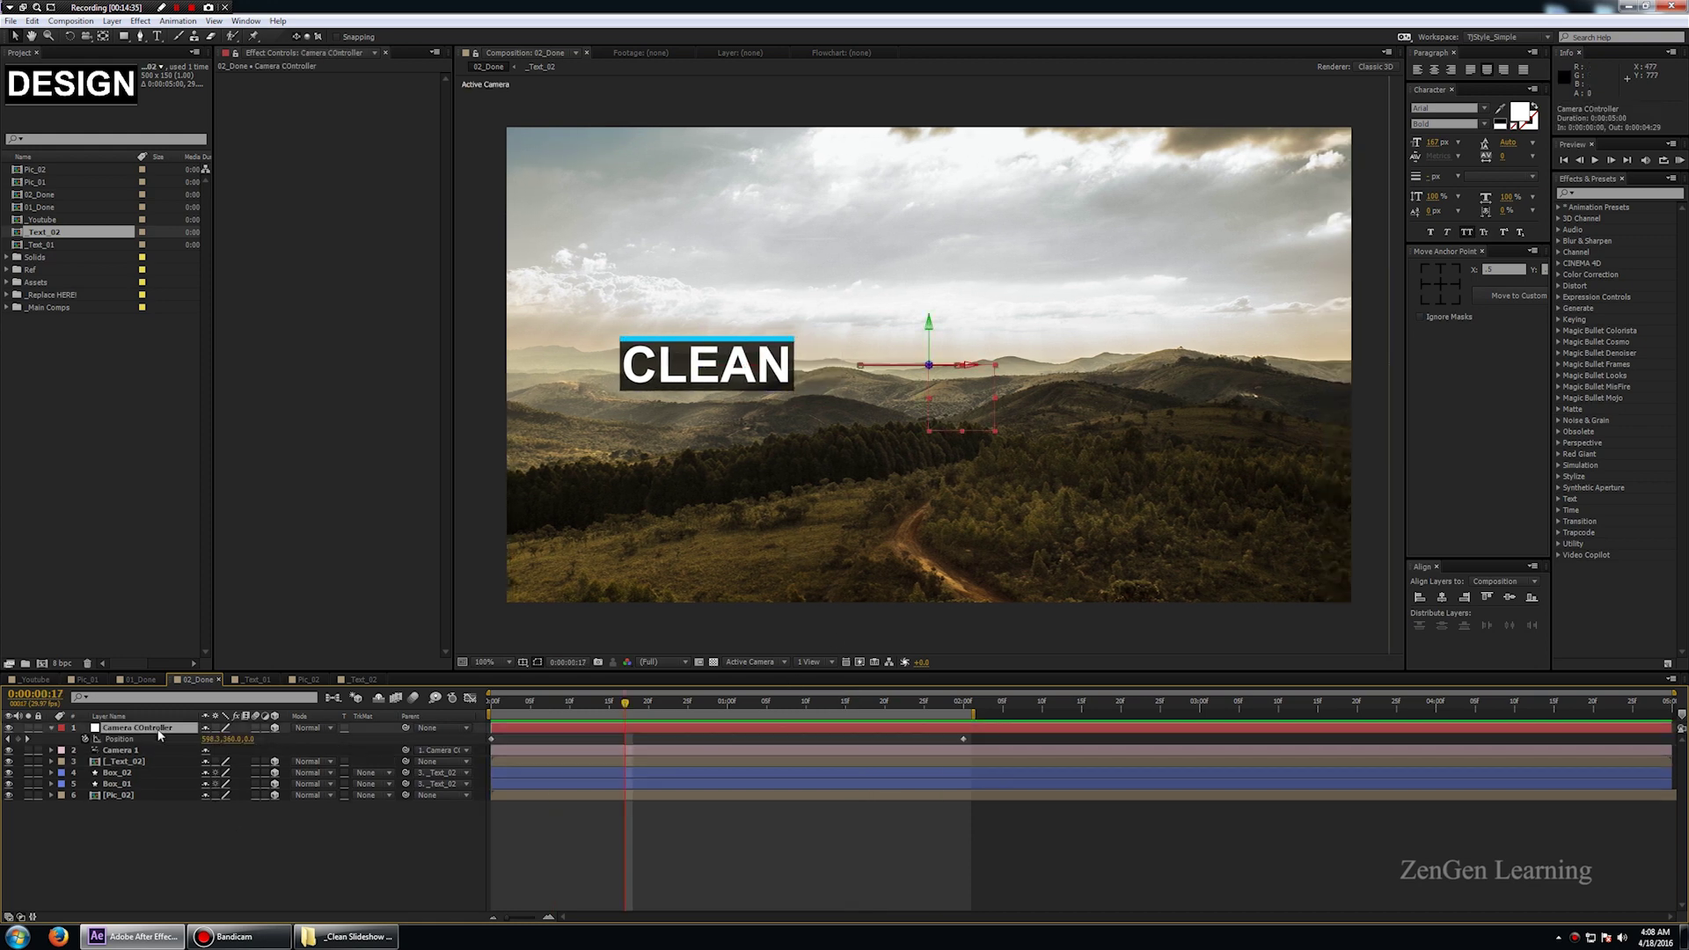
pyautogui.click(84, 739)
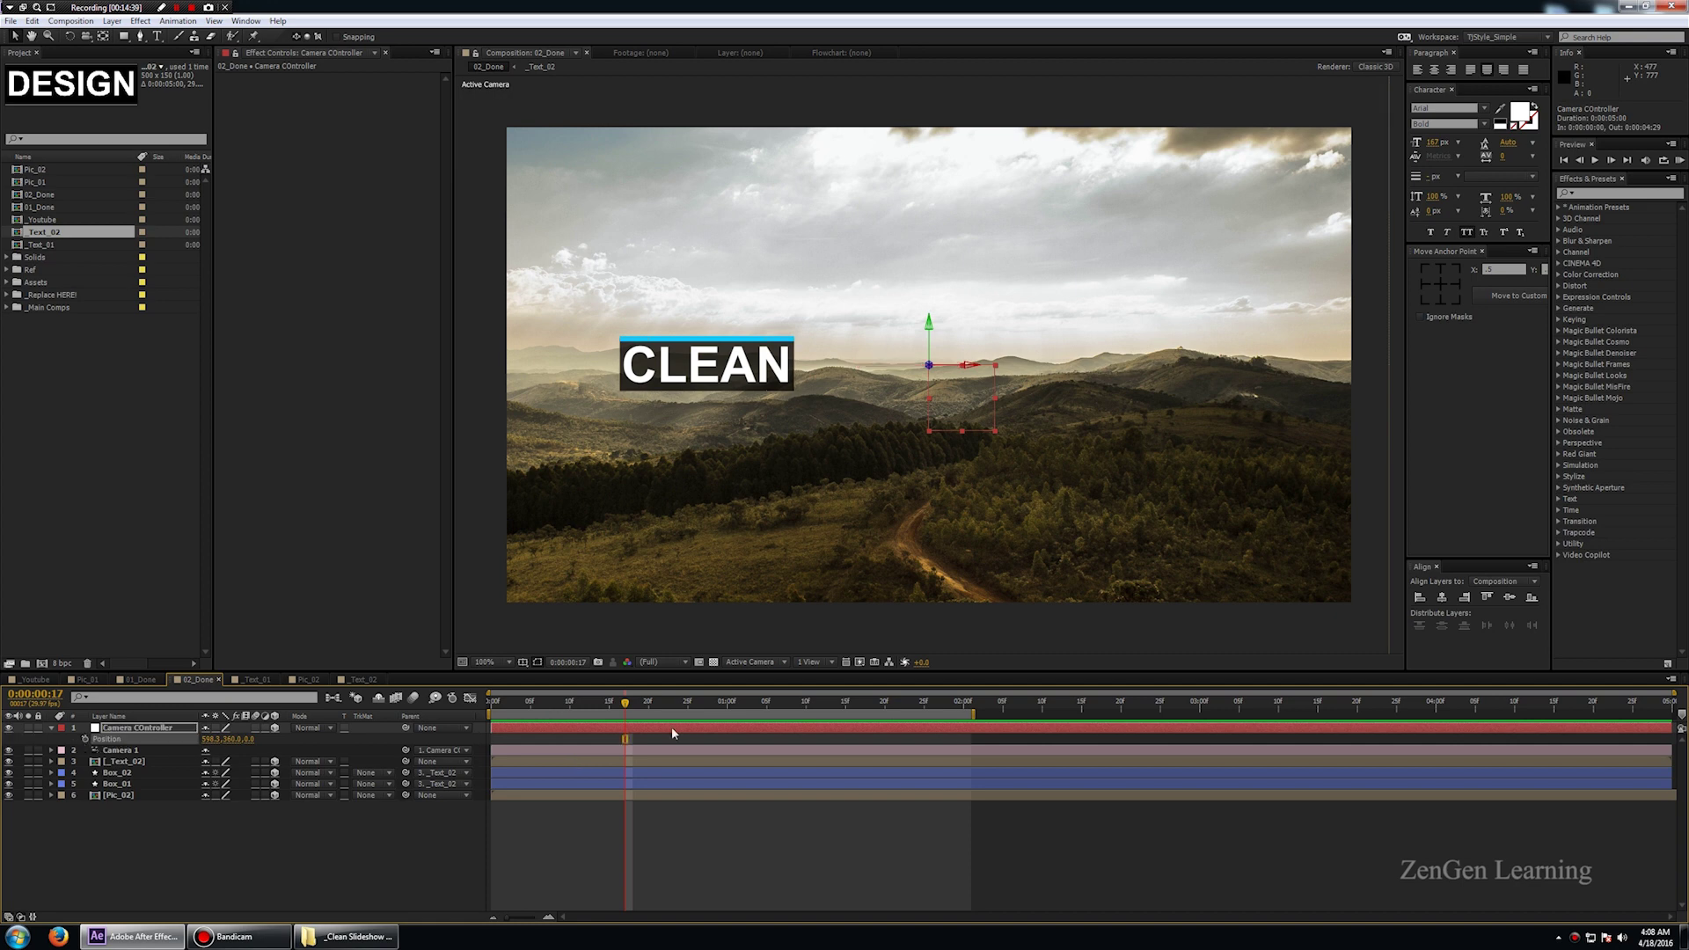
# - Nudge the _Text_02 layer slightly to the right, to an X position of about 320
pyautogui.click(141, 761)
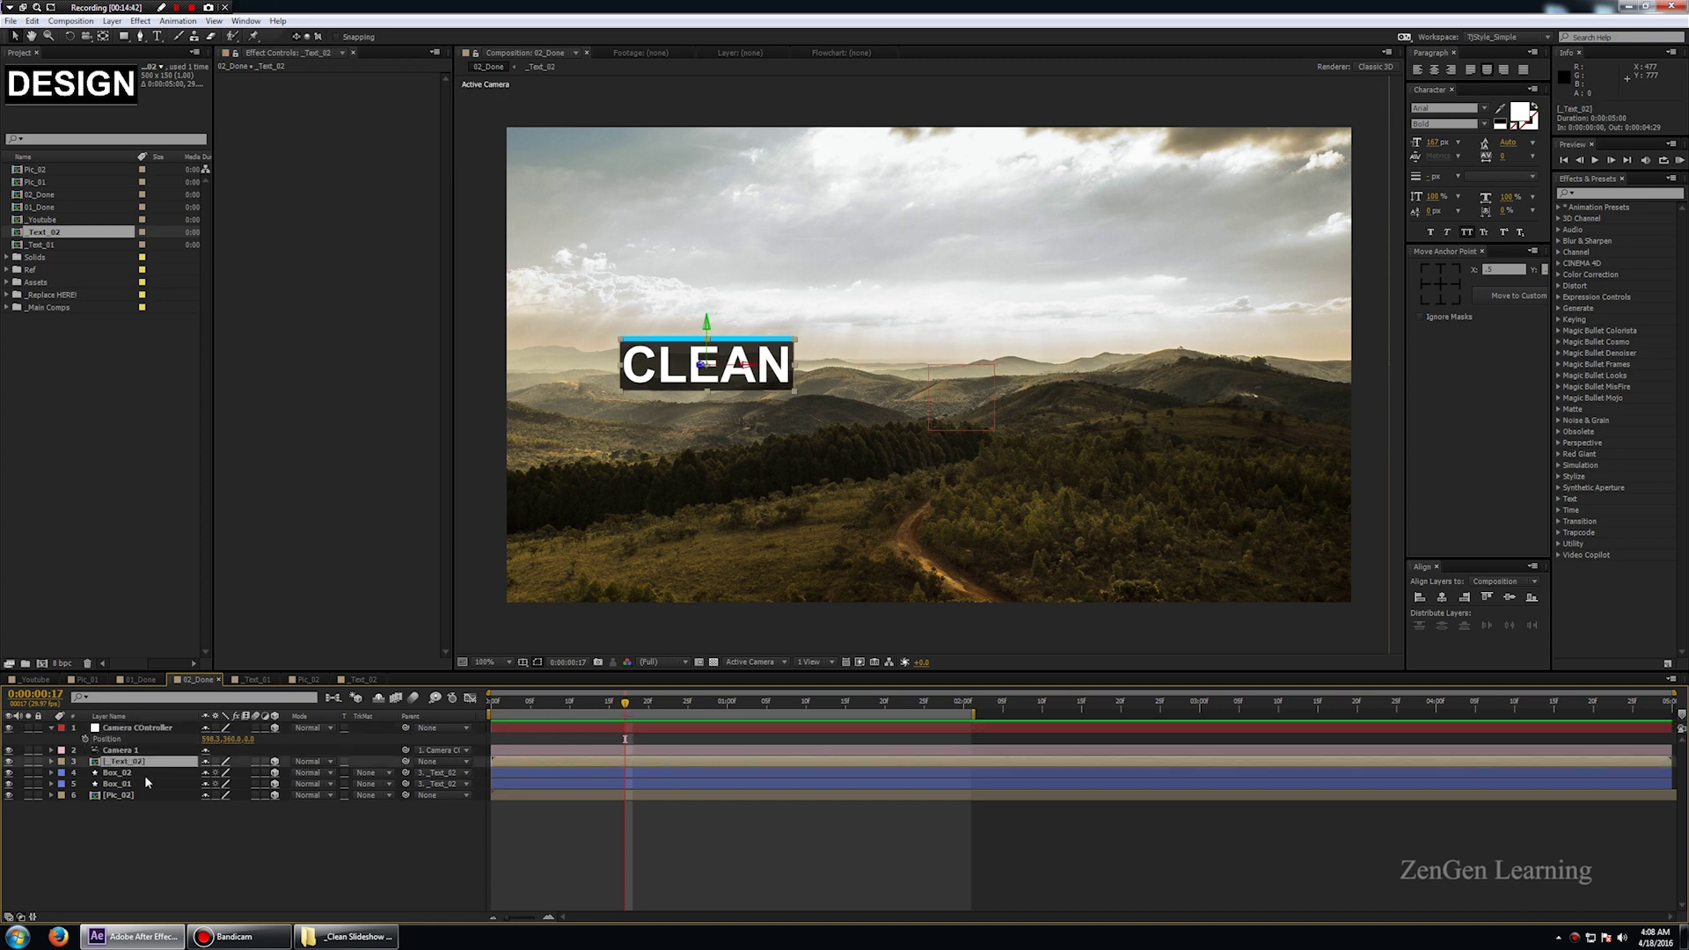
pyautogui.hotkey('shift', 'Right')
pyautogui.hotkey('shift', 'Right')
pyautogui.hotkey('shift', 'Right')
pyautogui.hotkey('shift', 'Right')
pyautogui.hotkey('shift', 'Right')
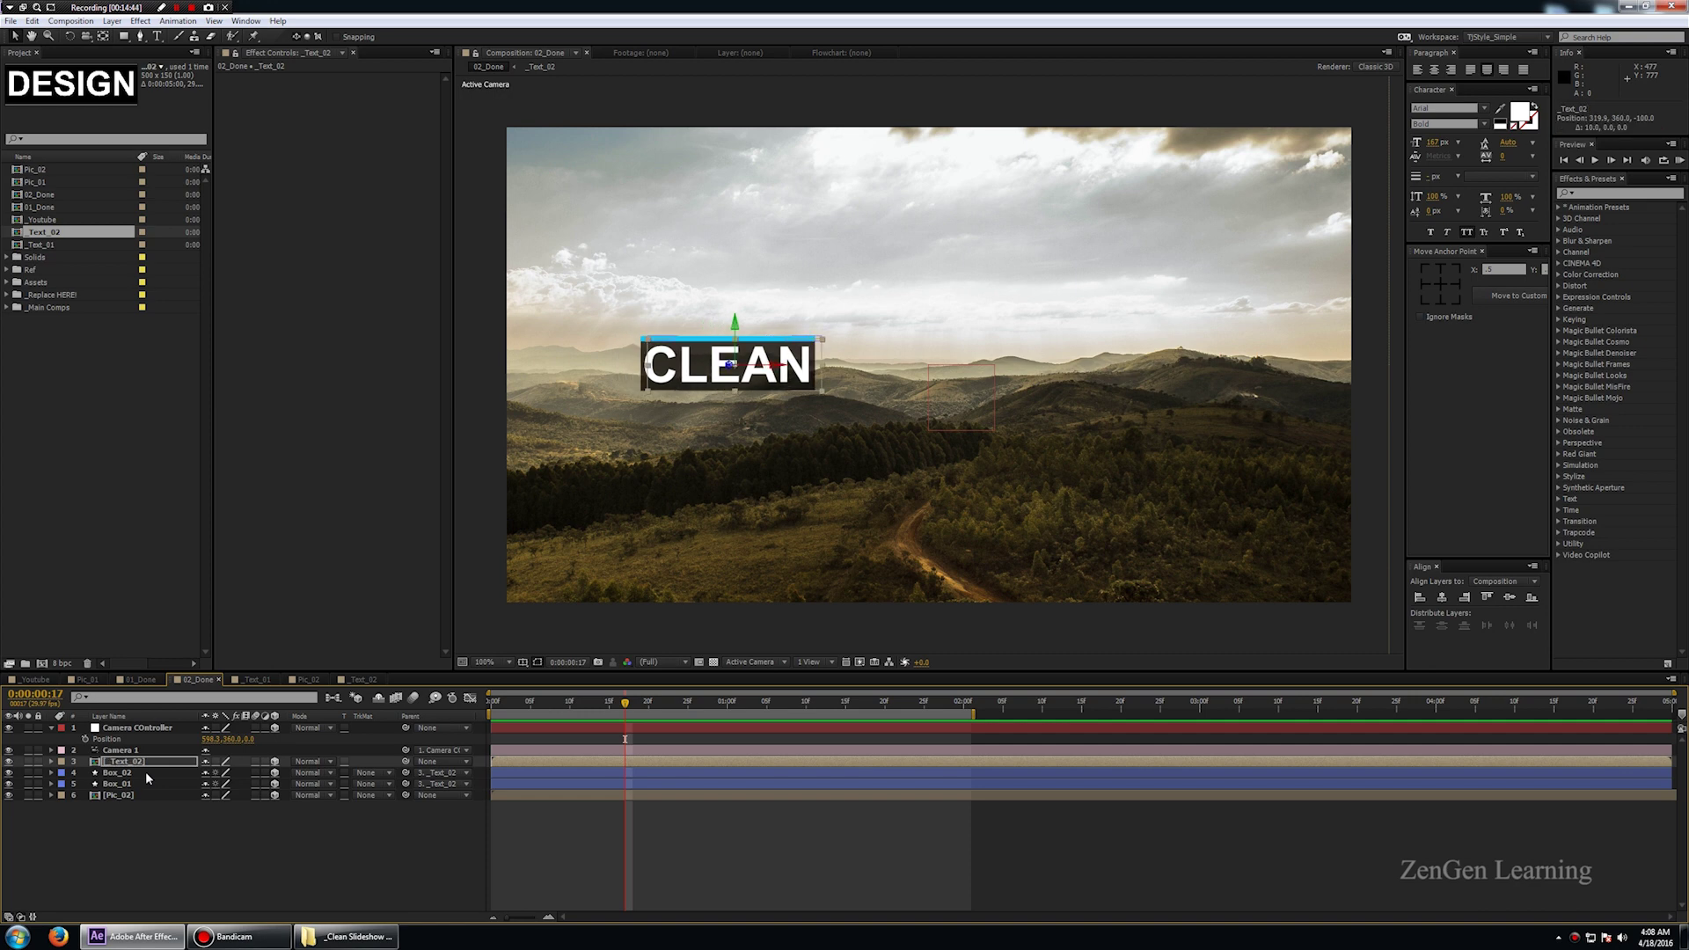
# - Keyframe the Camera COntroller's Position at the first frame, move it up to Y 310 at 2 seconds, and preview the vertical camera move
pyautogui.click(130, 729)
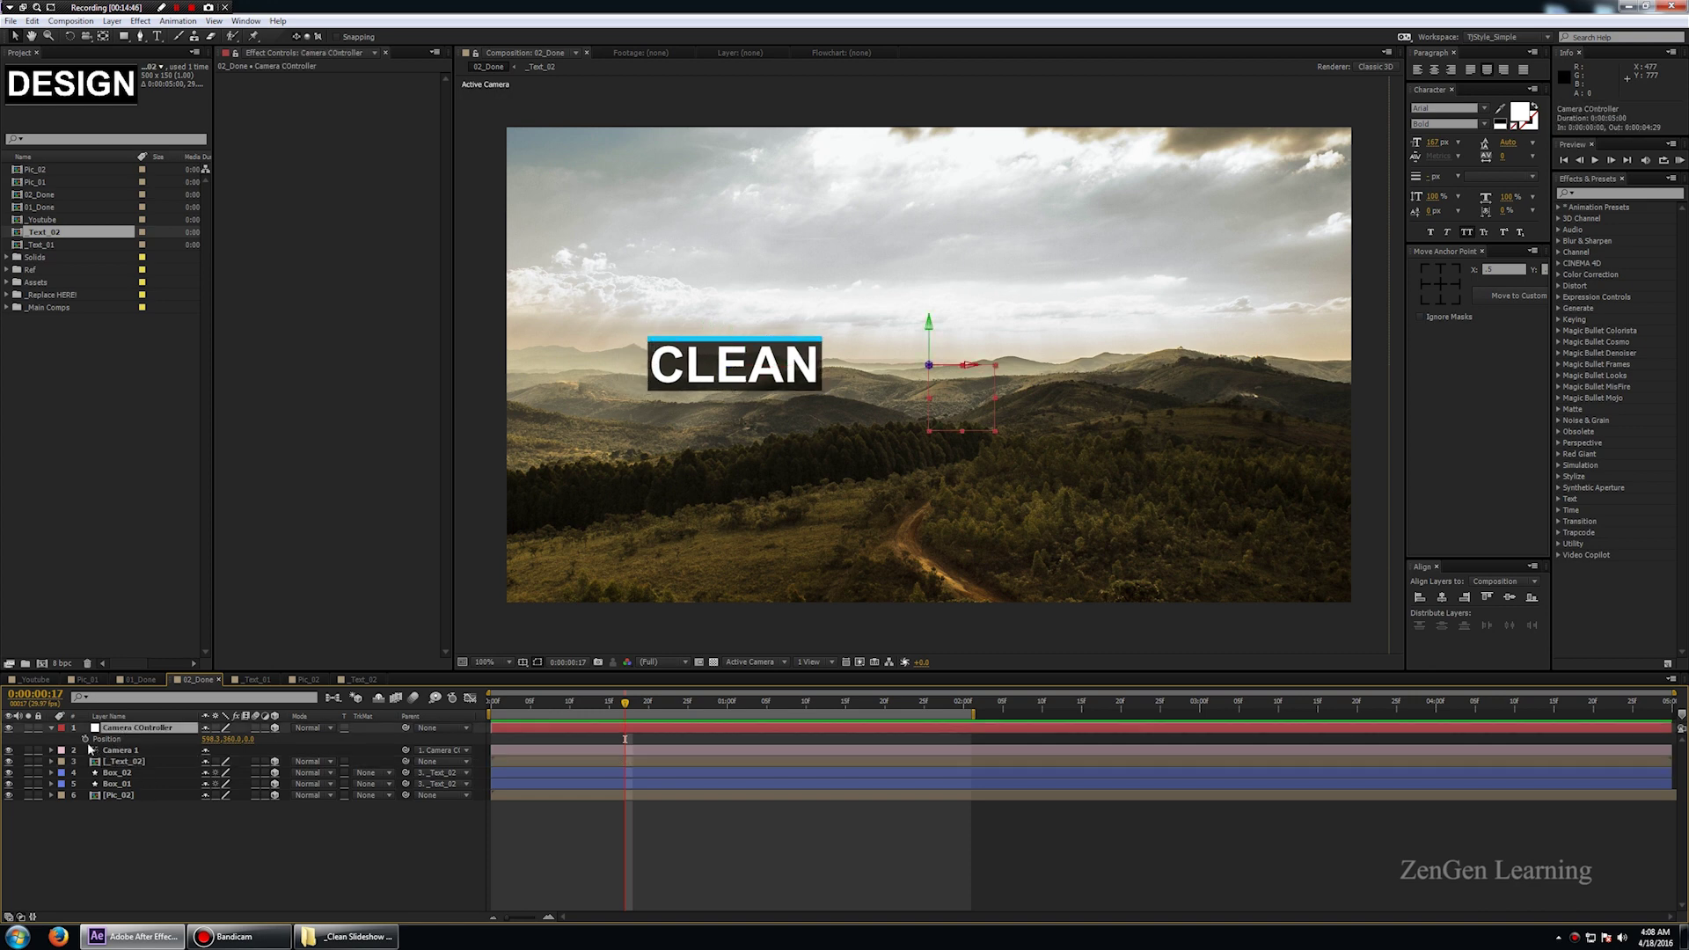
pyautogui.press('Home')
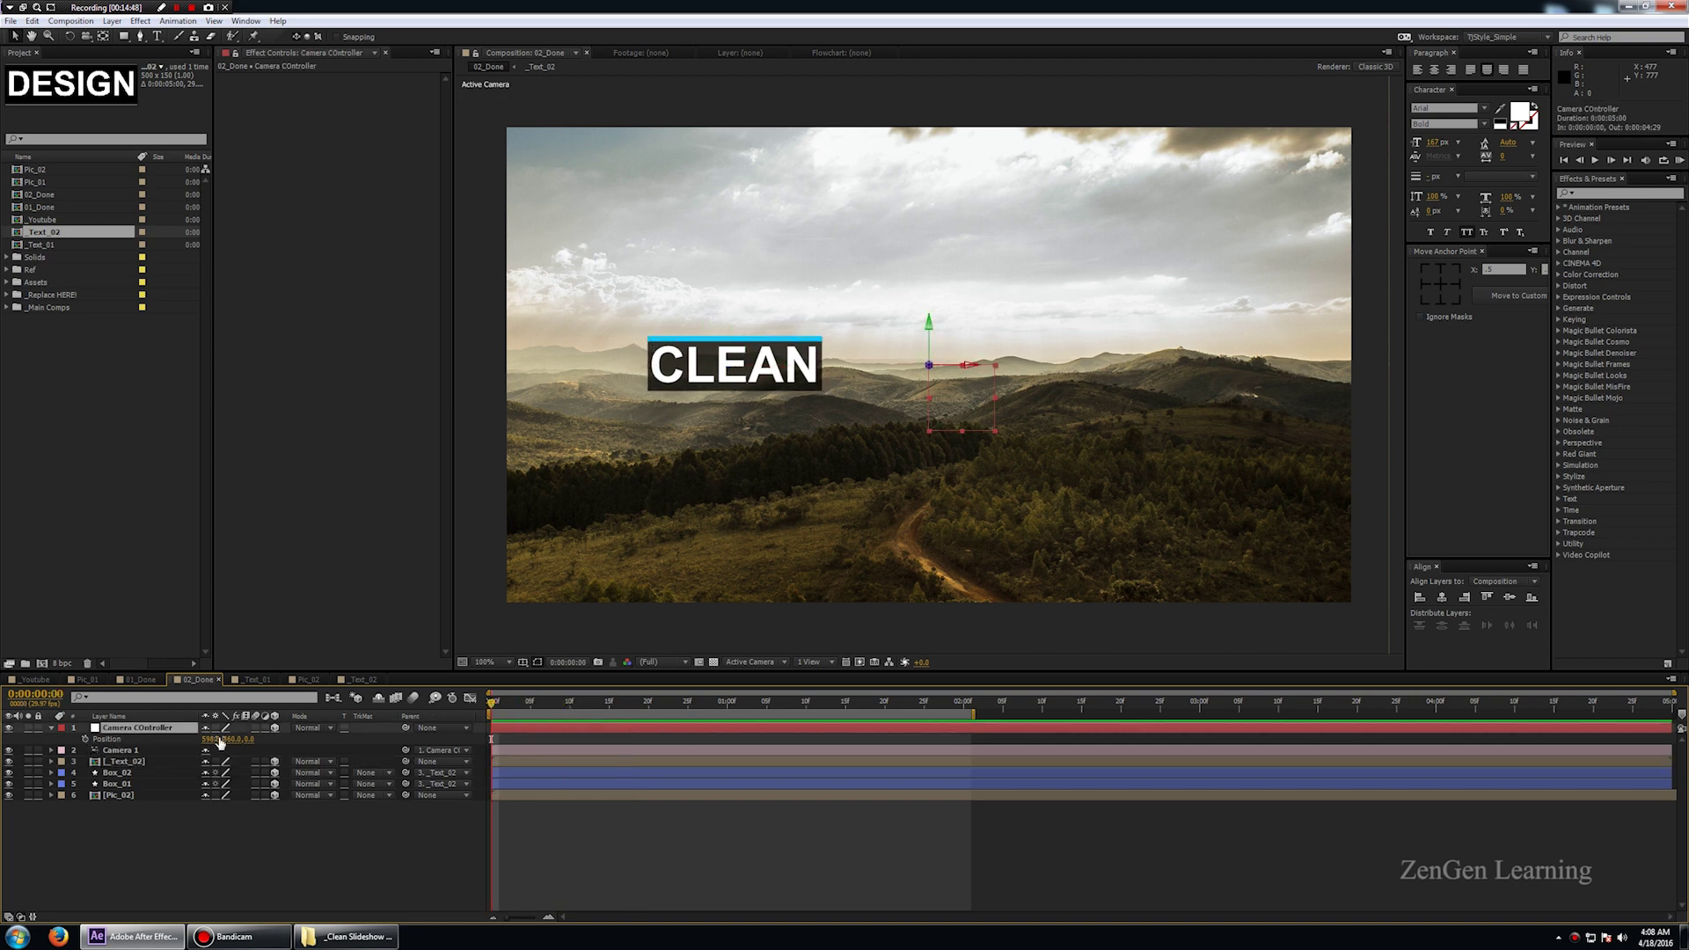
pyautogui.click(85, 739)
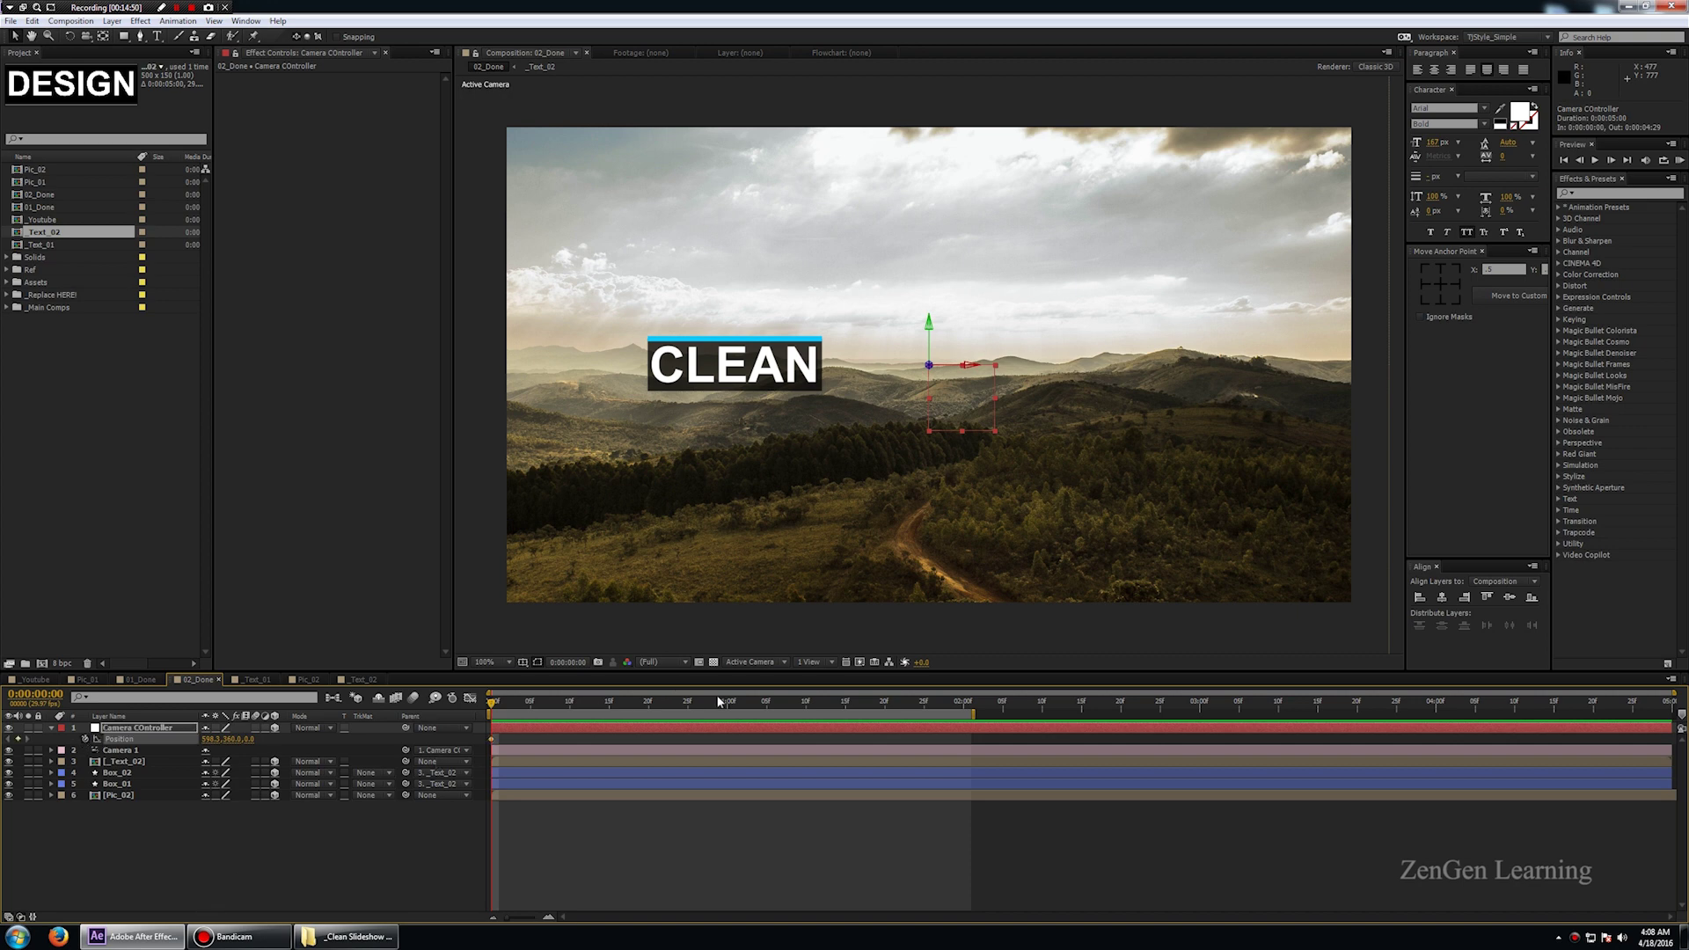
pyautogui.moveTo(844, 708); pyautogui.dragTo(964, 704)
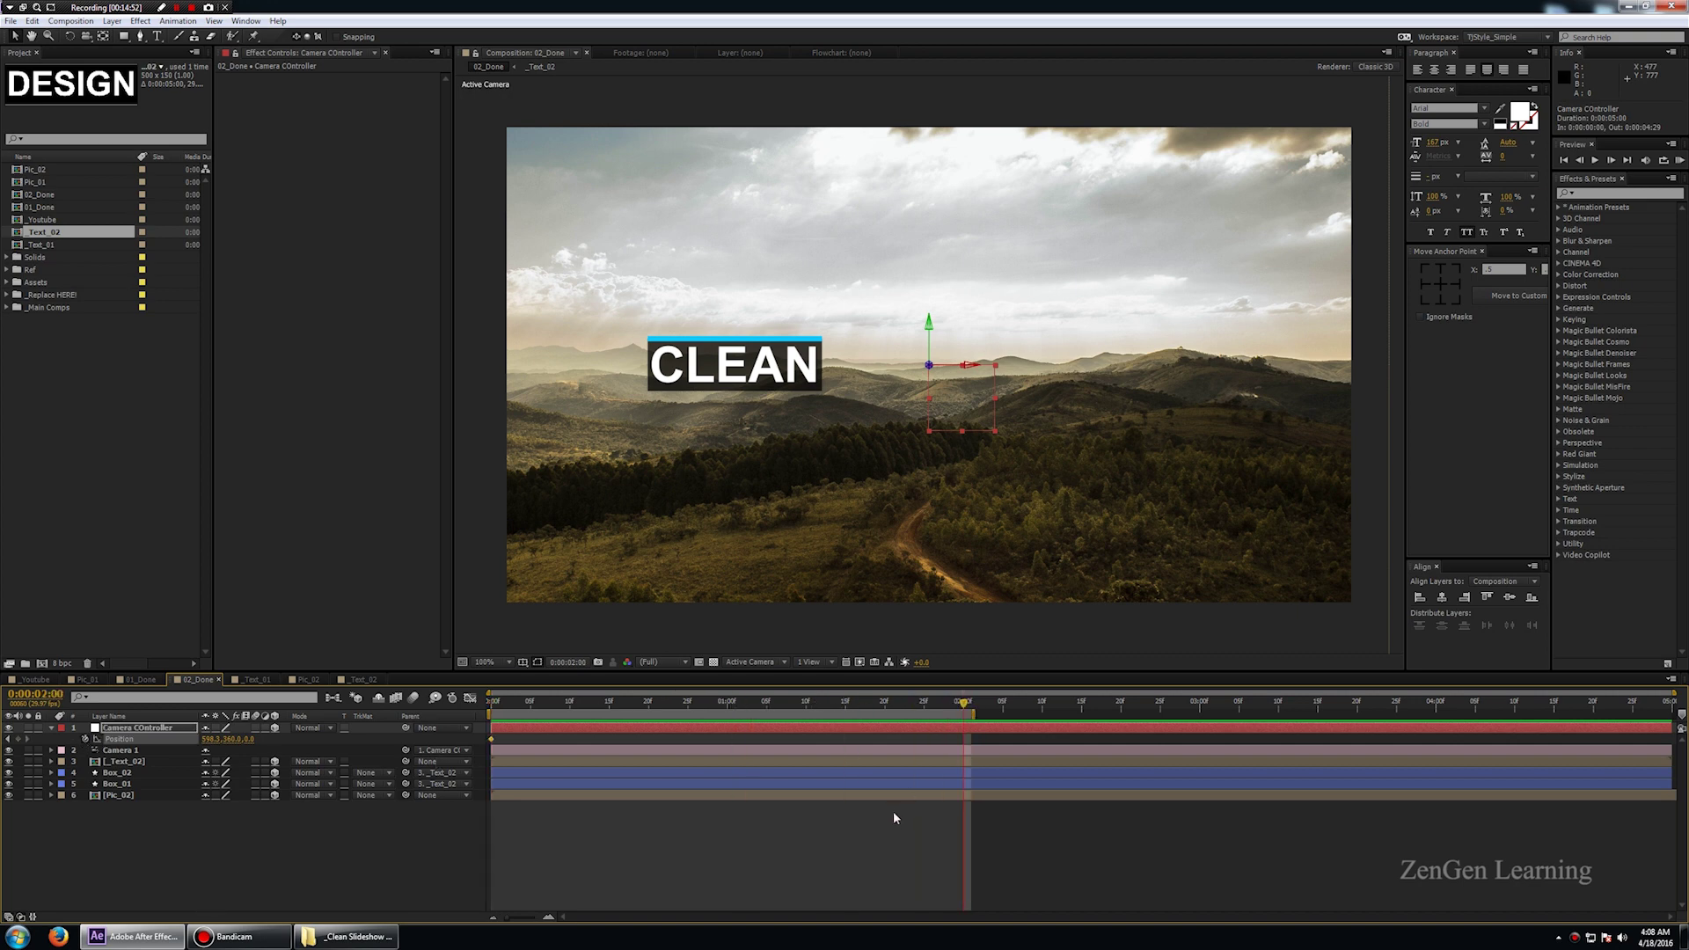
pyautogui.click(158, 736)
pyautogui.hotkey('shift', 'Up')
pyautogui.hotkey('shift', 'Up')
pyautogui.hotkey('shift', 'Up')
pyautogui.hotkey('shift', 'Up')
pyautogui.hotkey('shift', 'Up')
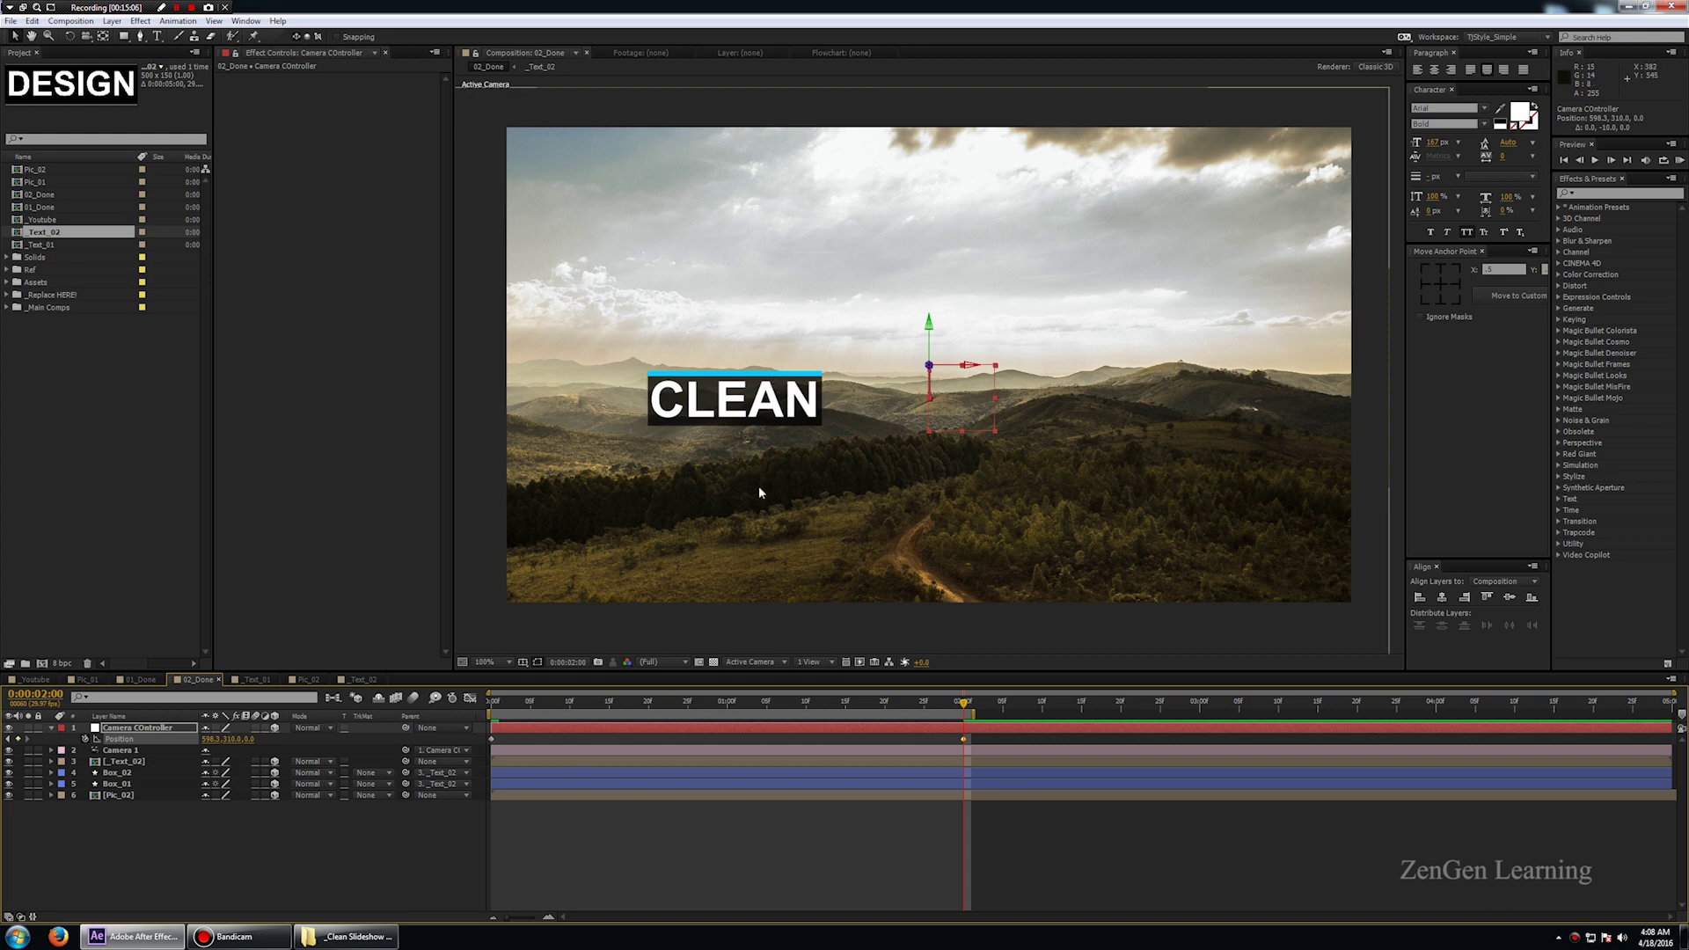
pyautogui.press('KP_0')
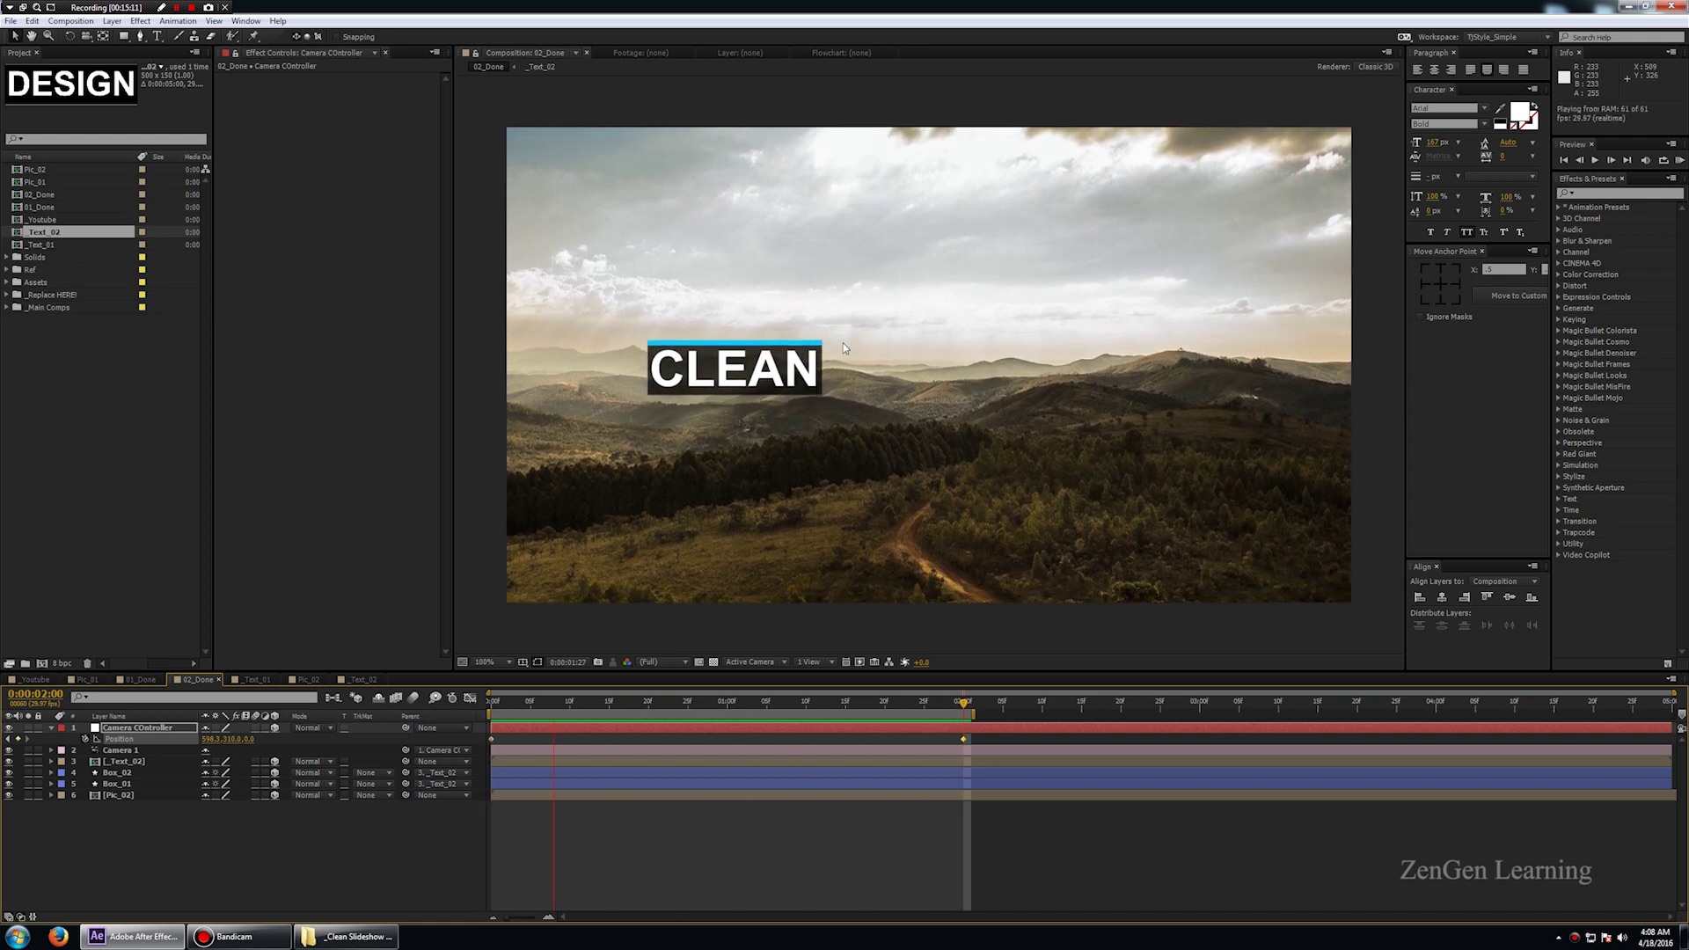
pyautogui.press('space')
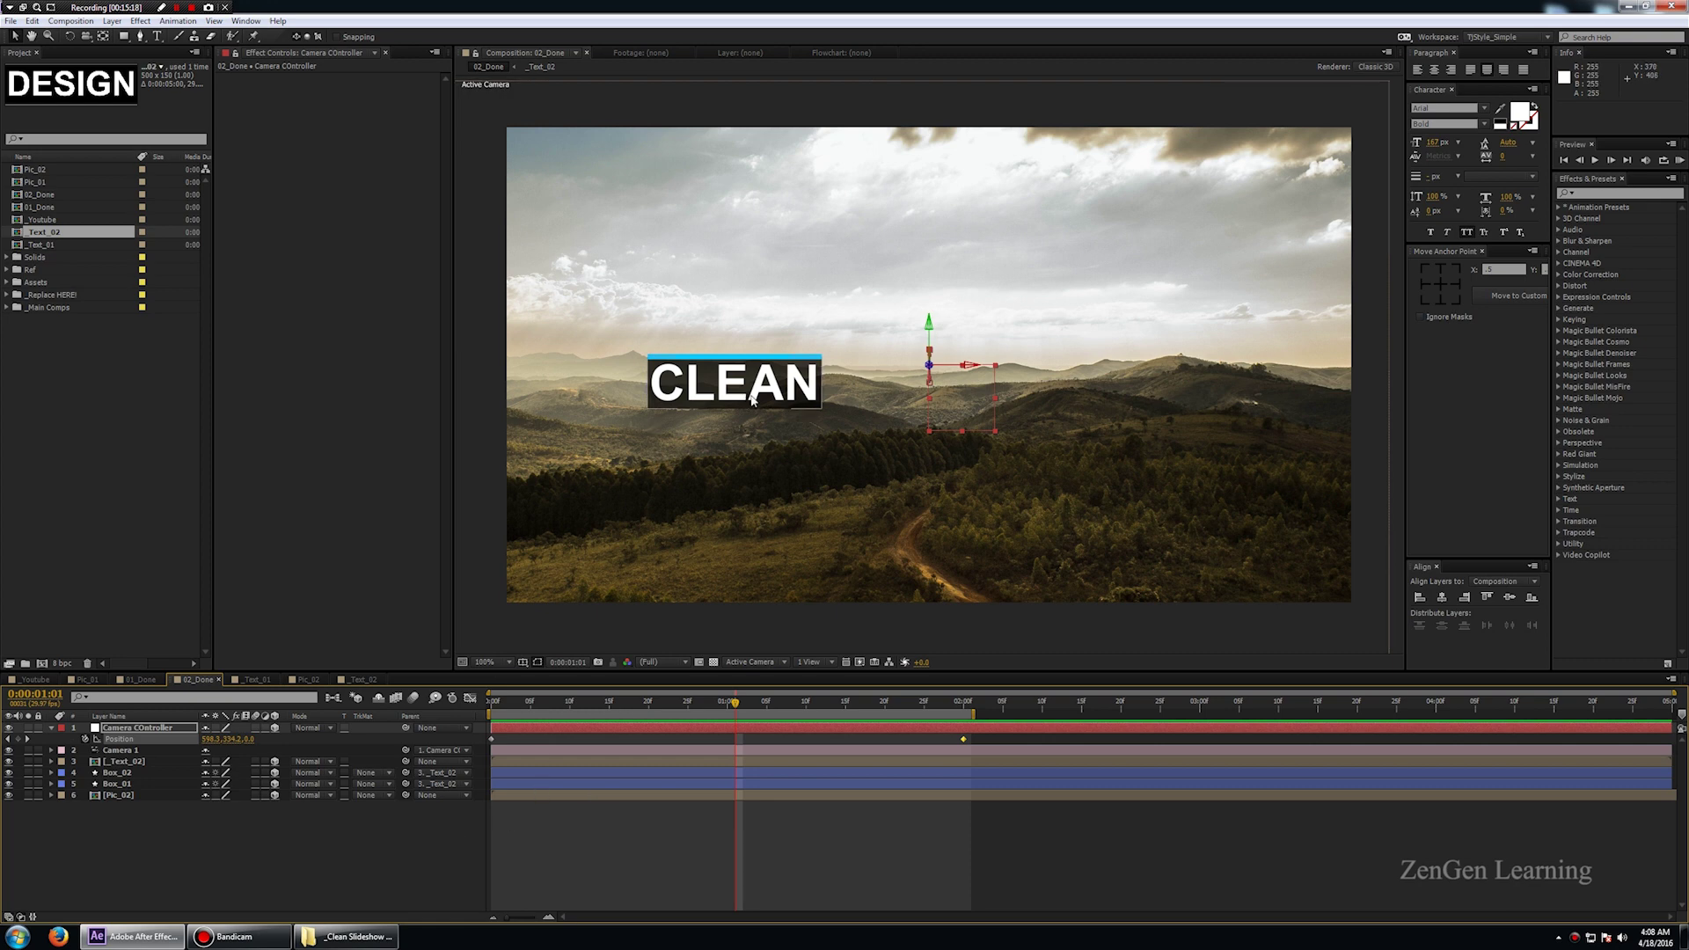
# - Orbit the camera to inspect the 3D arrangement of title and picture, undo the orbit, and preview the slide
pyautogui.click(123, 762)
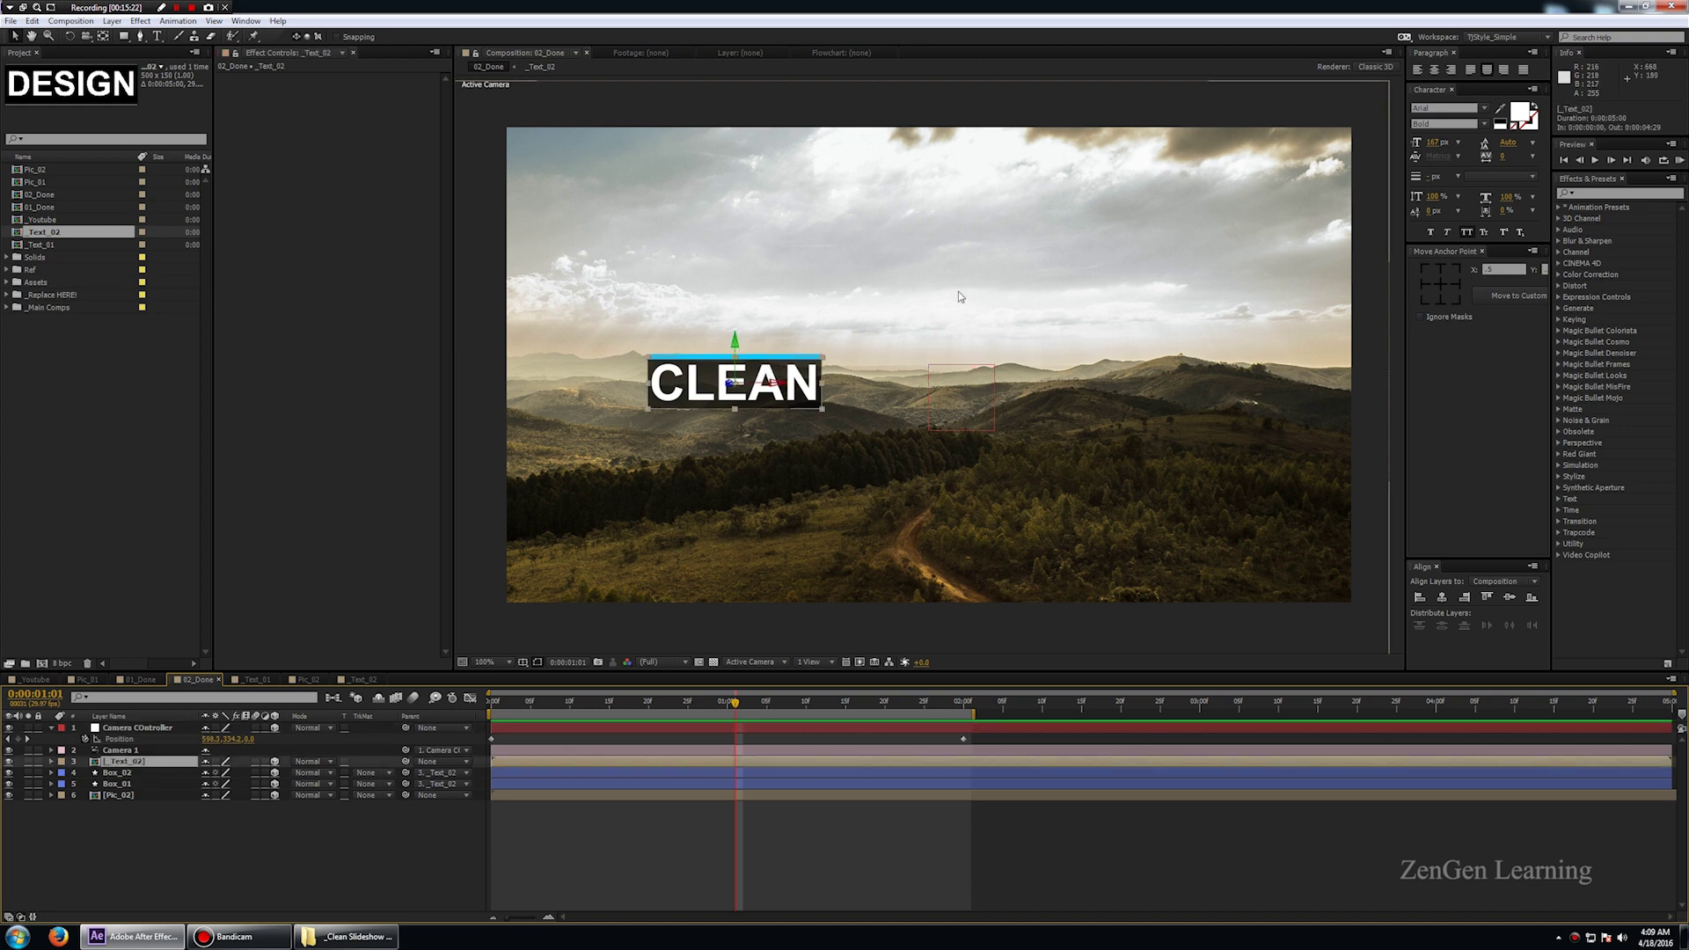
pyautogui.click(51, 729)
pyautogui.click(139, 826)
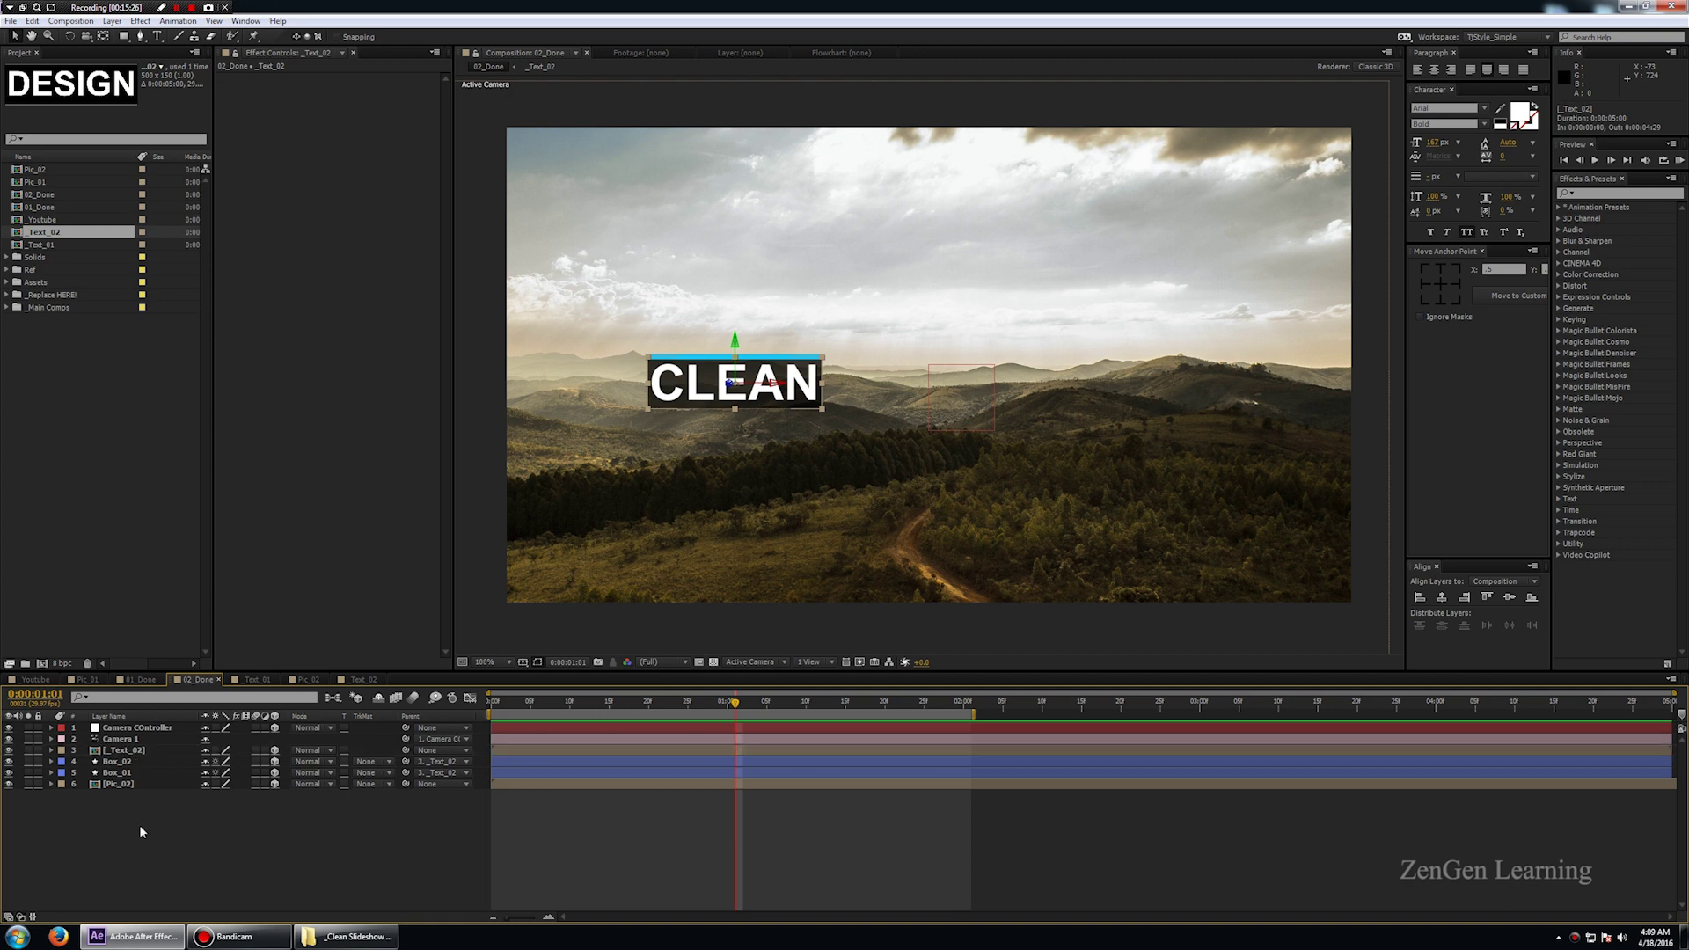
pyautogui.moveTo(890, 376); pyautogui.dragTo(818, 404)
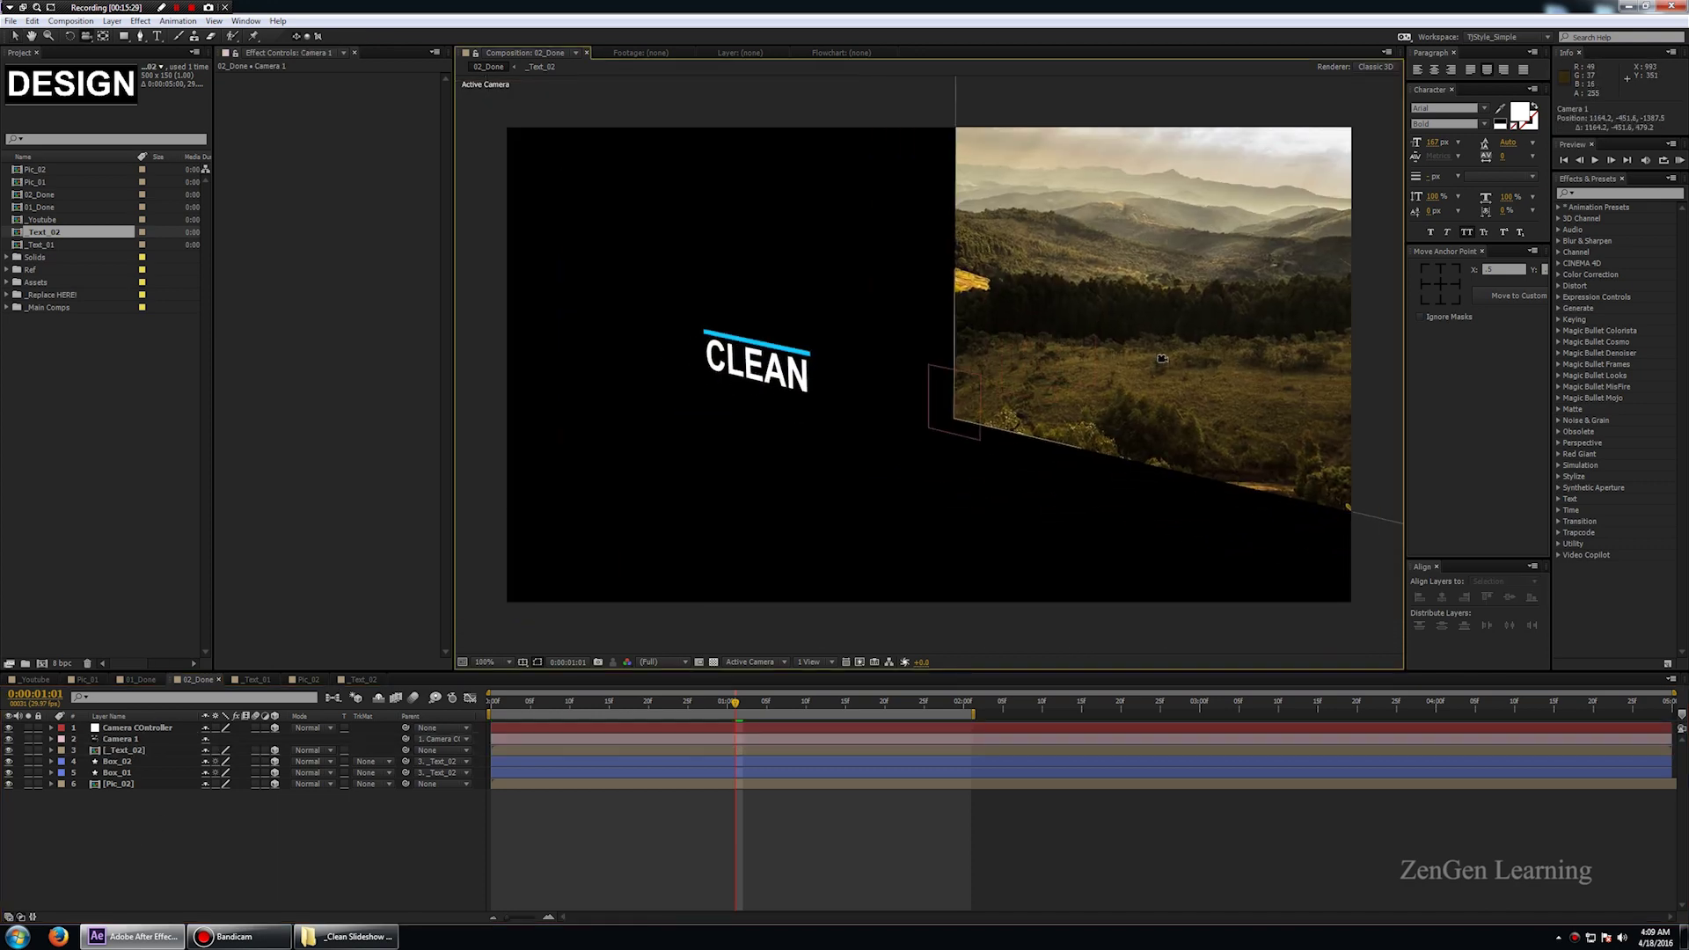
pyautogui.hotkey('ctrl', 'z')
pyautogui.press('space')
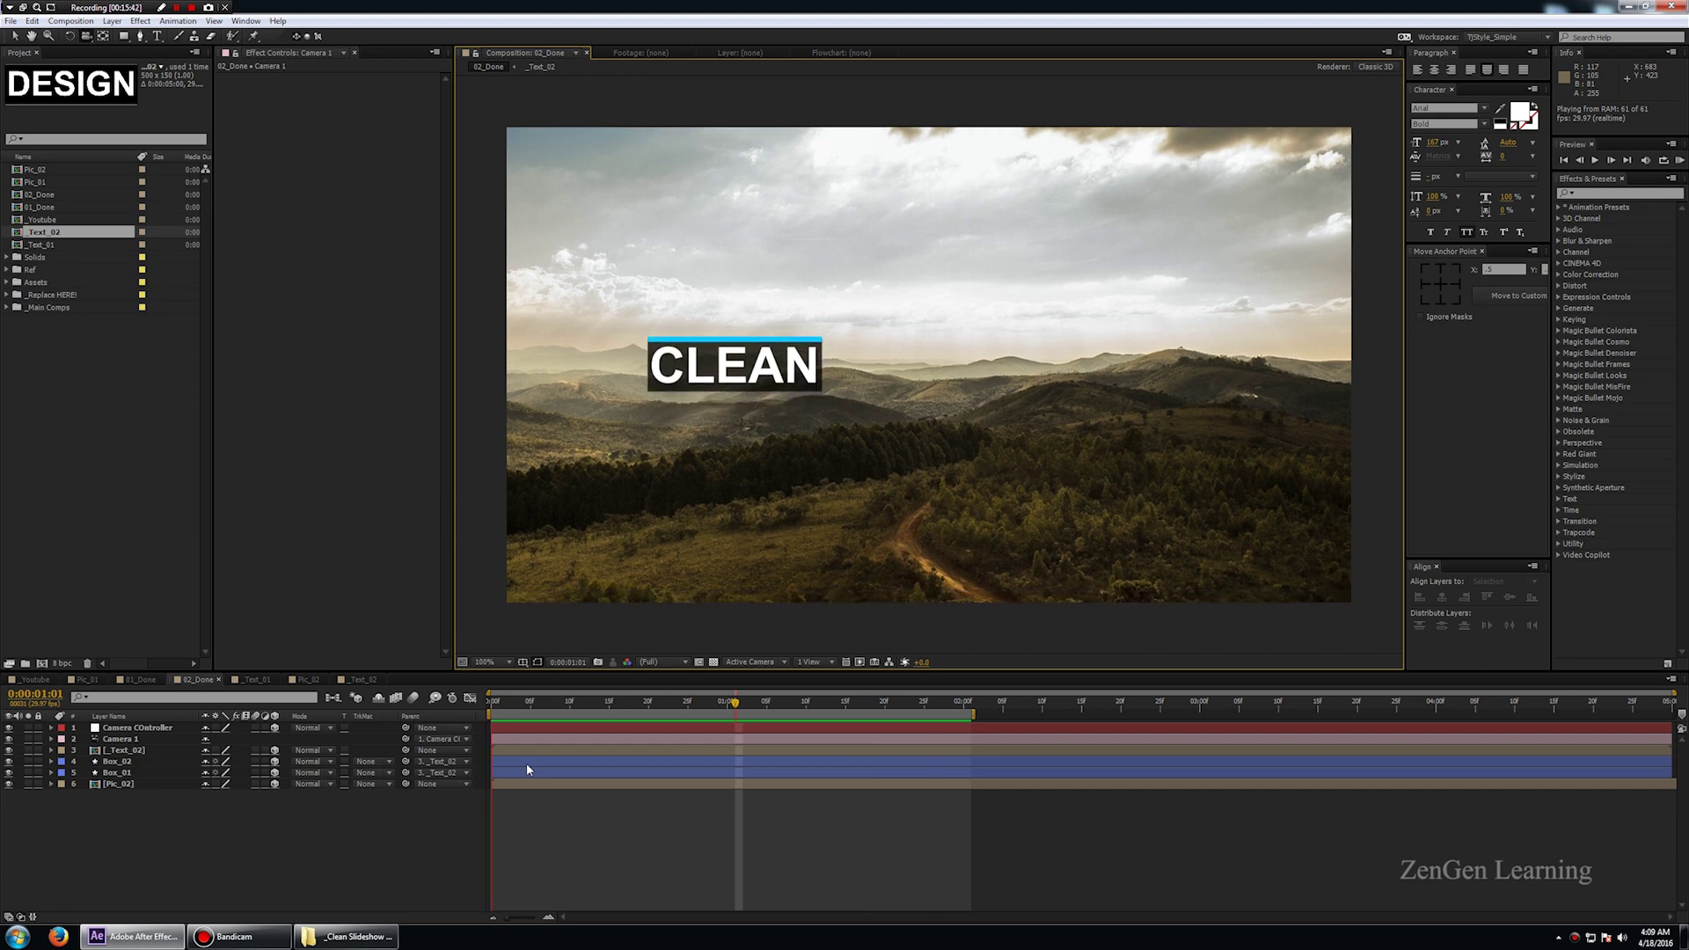
pyautogui.click(371, 823)
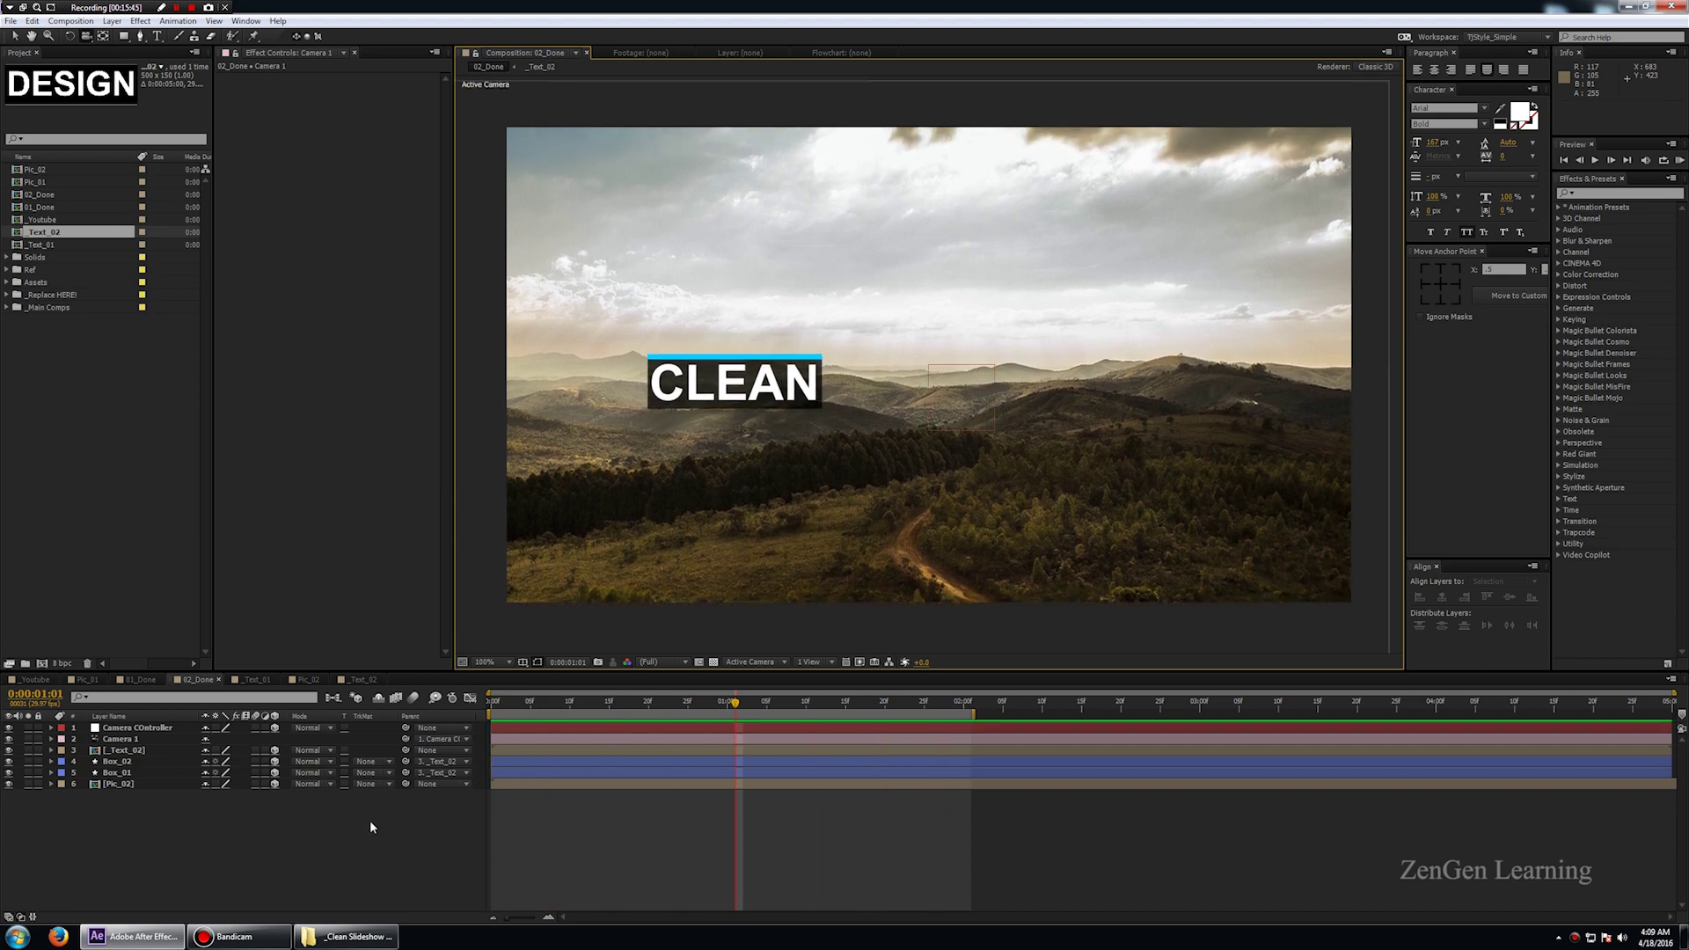
pyautogui.press('space')
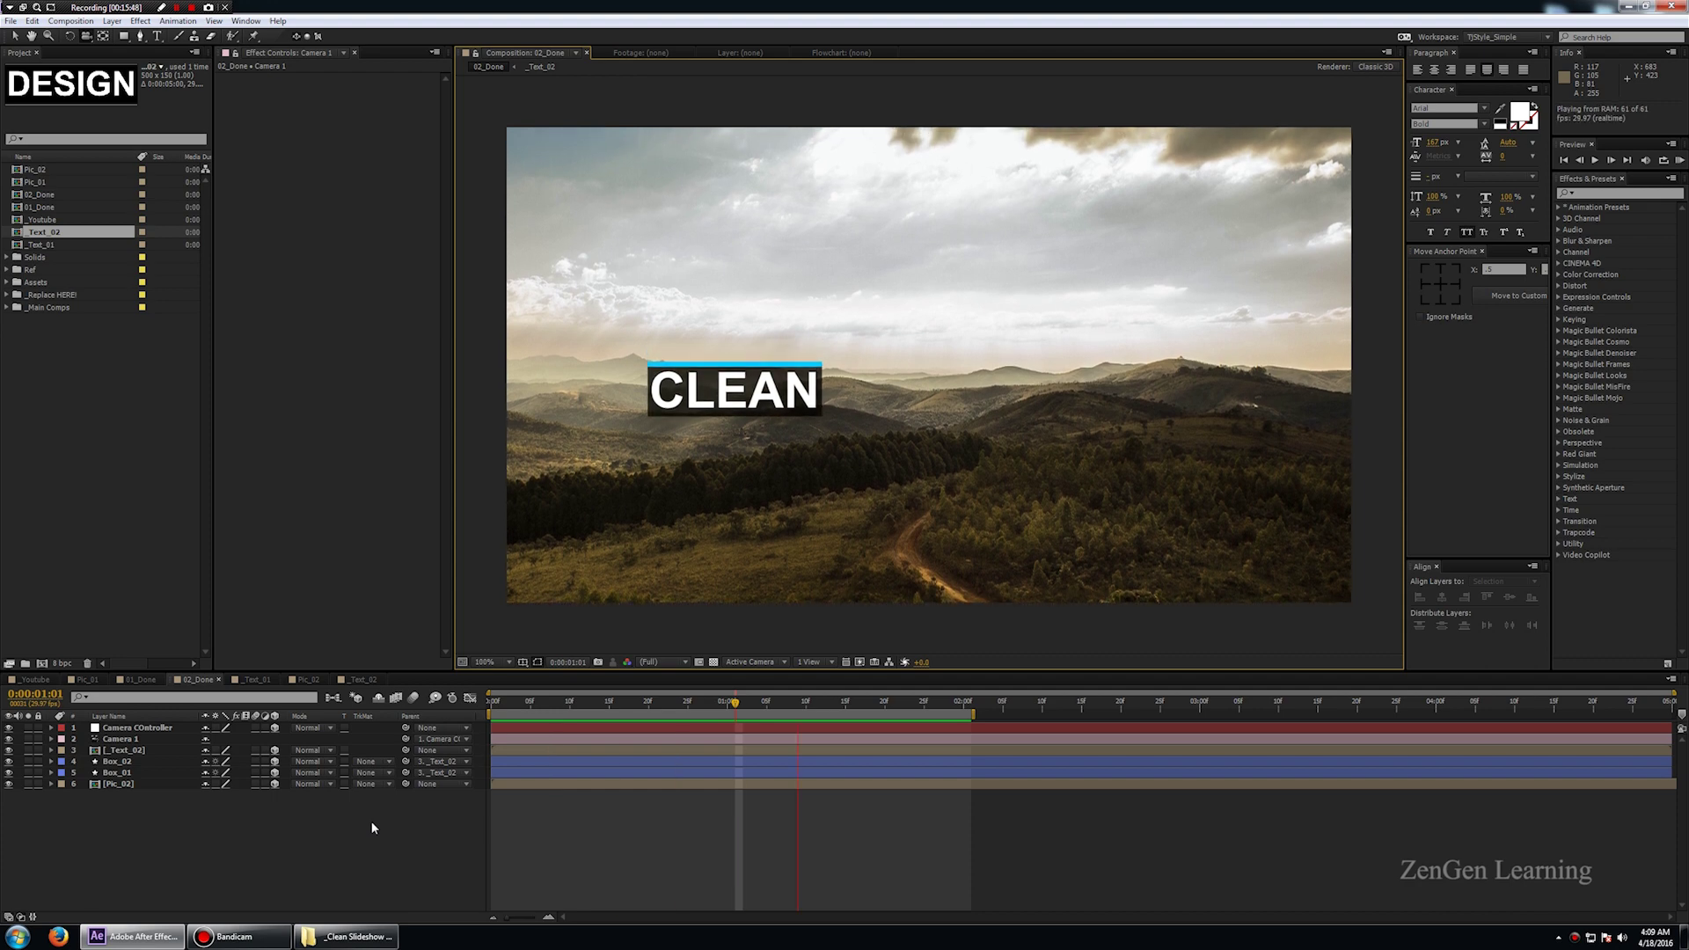
# - Review the title slide's lens effect in the finished _Youtube composition, and return to the 02_Done composition
pyautogui.click(370, 828)
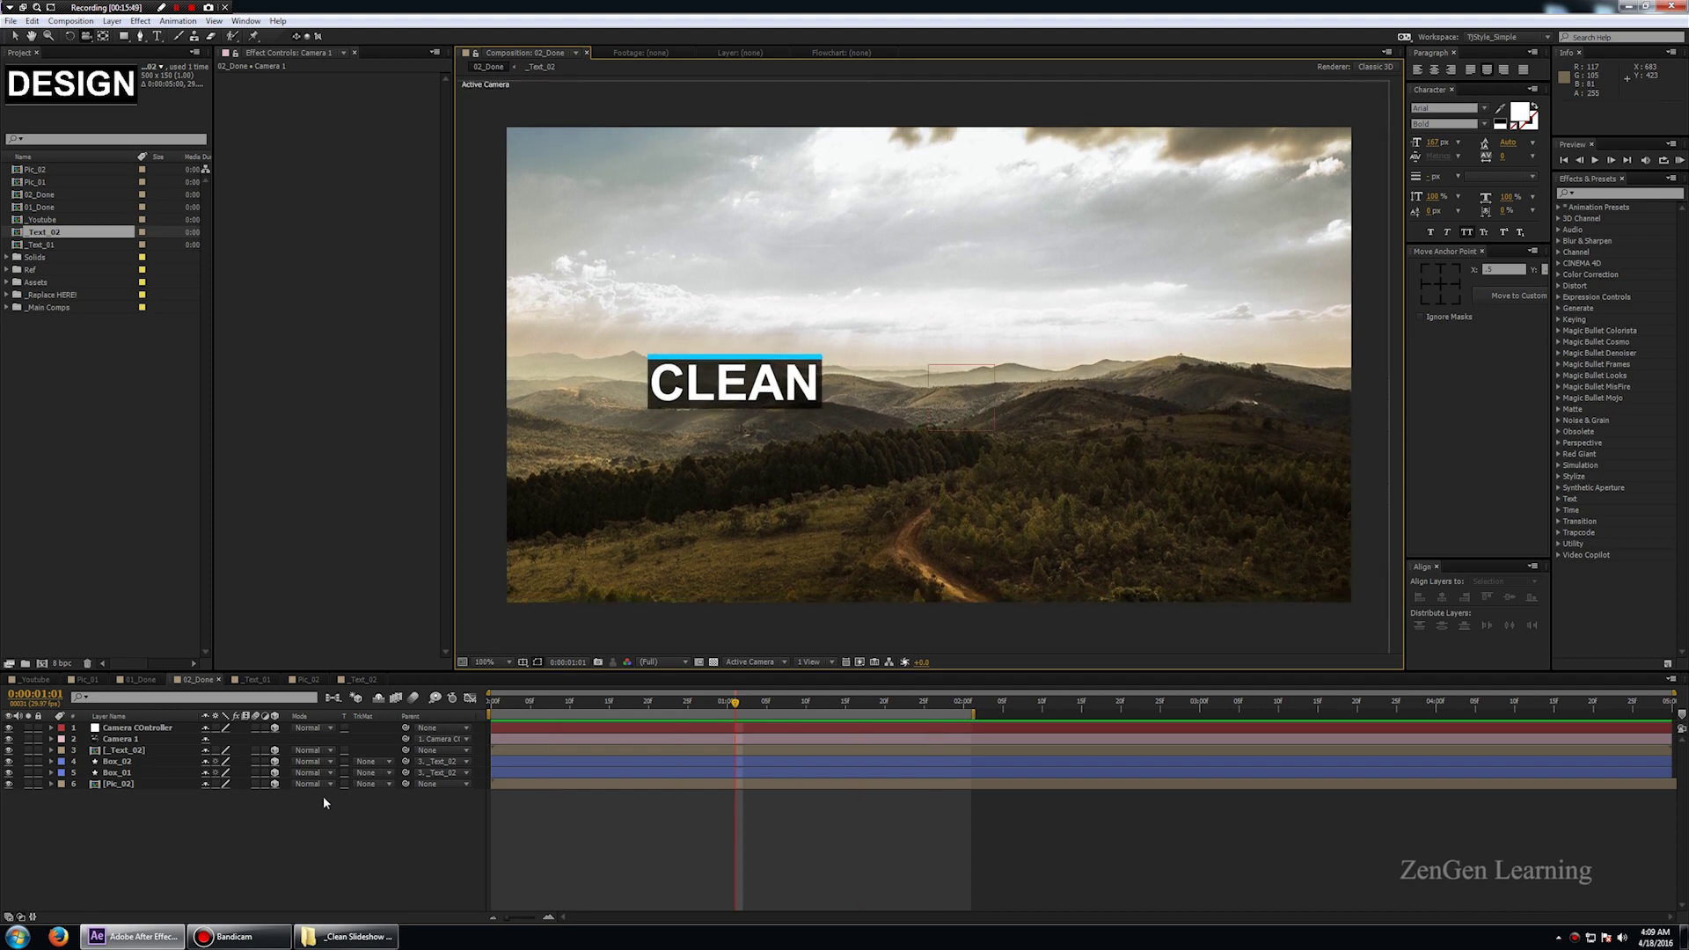
pyautogui.click(15, 682)
pyautogui.moveTo(1096, 704); pyautogui.dragTo(959, 712)
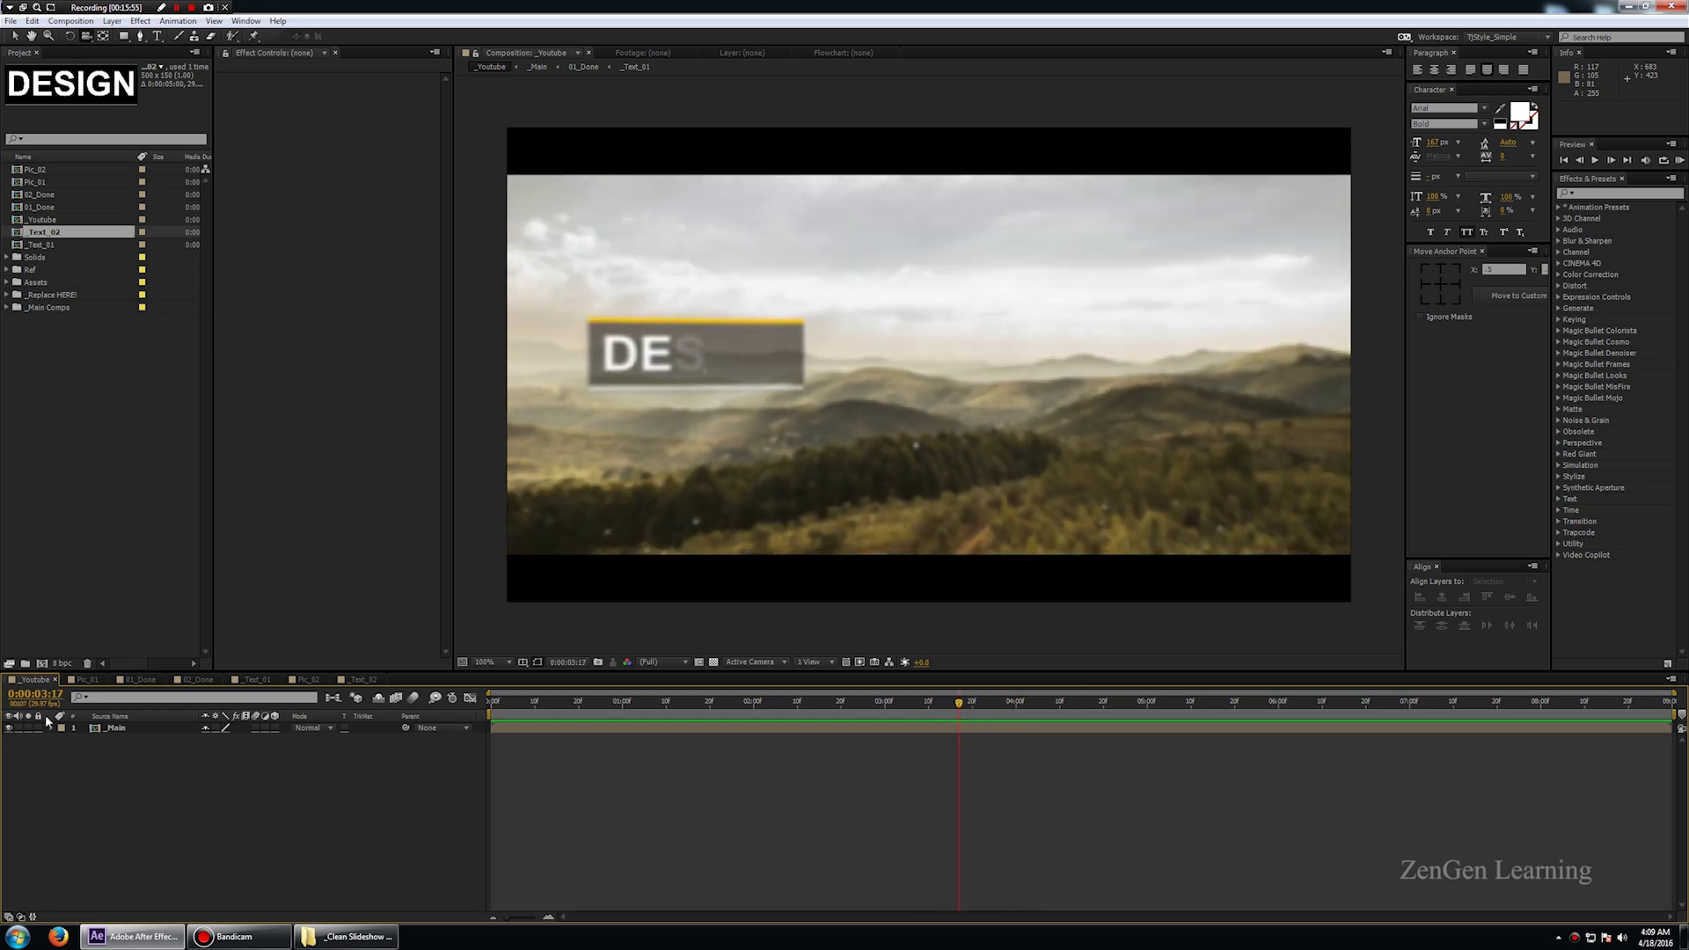
pyautogui.click(124, 679)
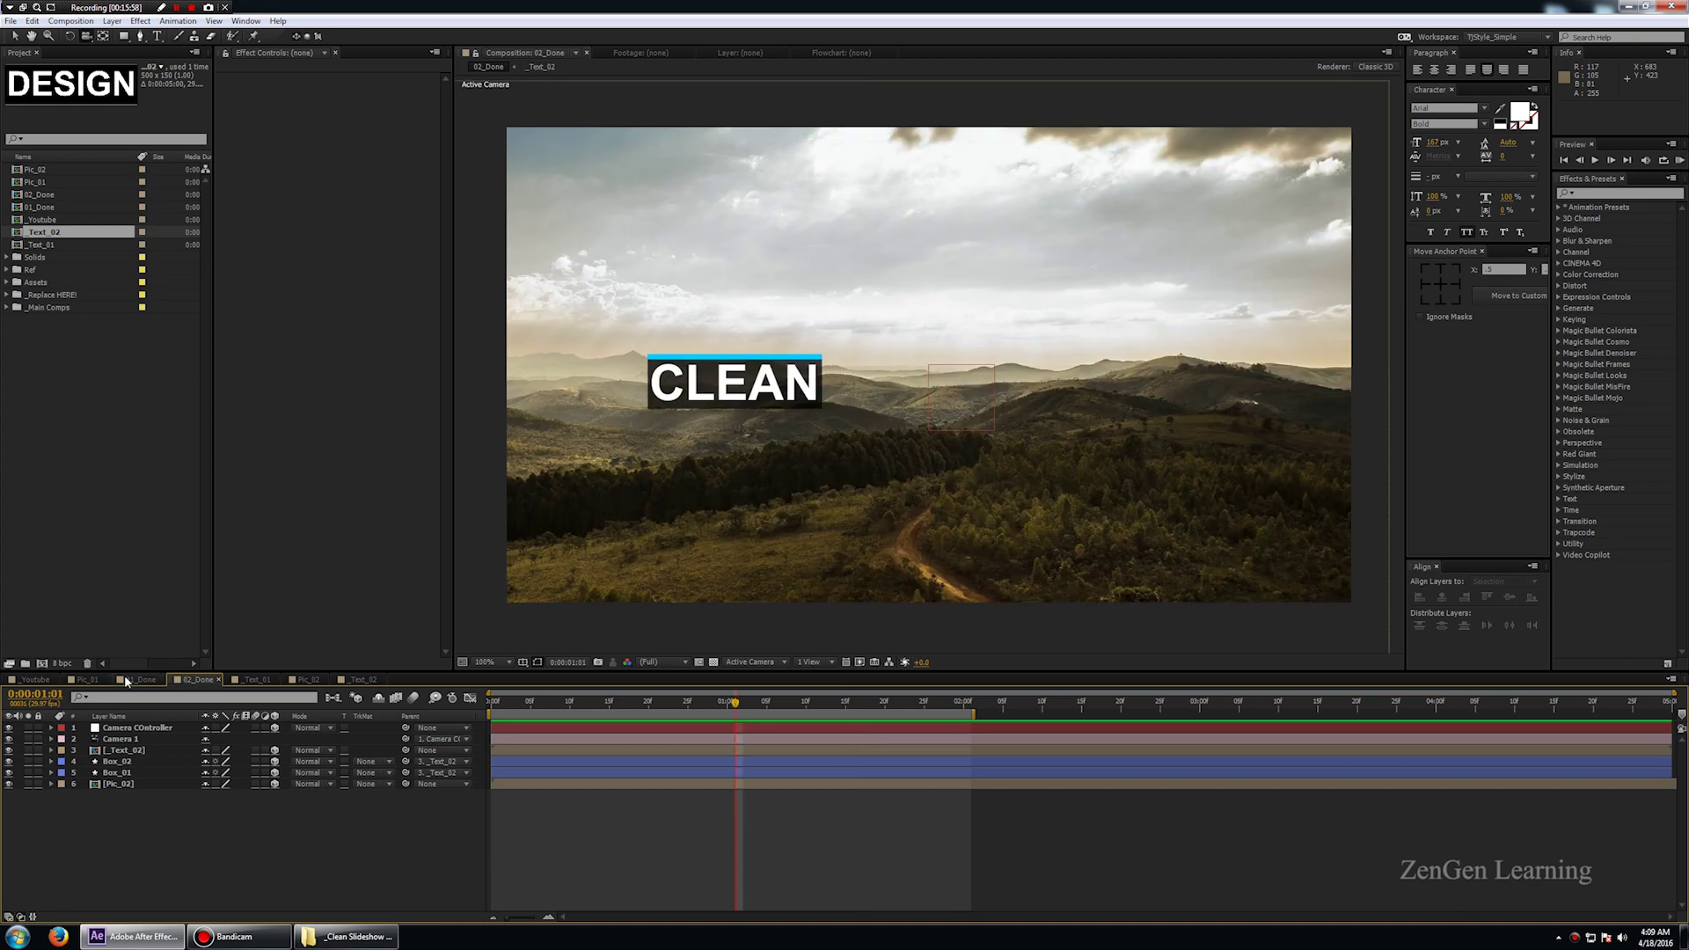
# - Add an adjustment layer on top of the 02_Done composition and apply the Optics Compensation effect to it
pyautogui.rightClick(197, 842)
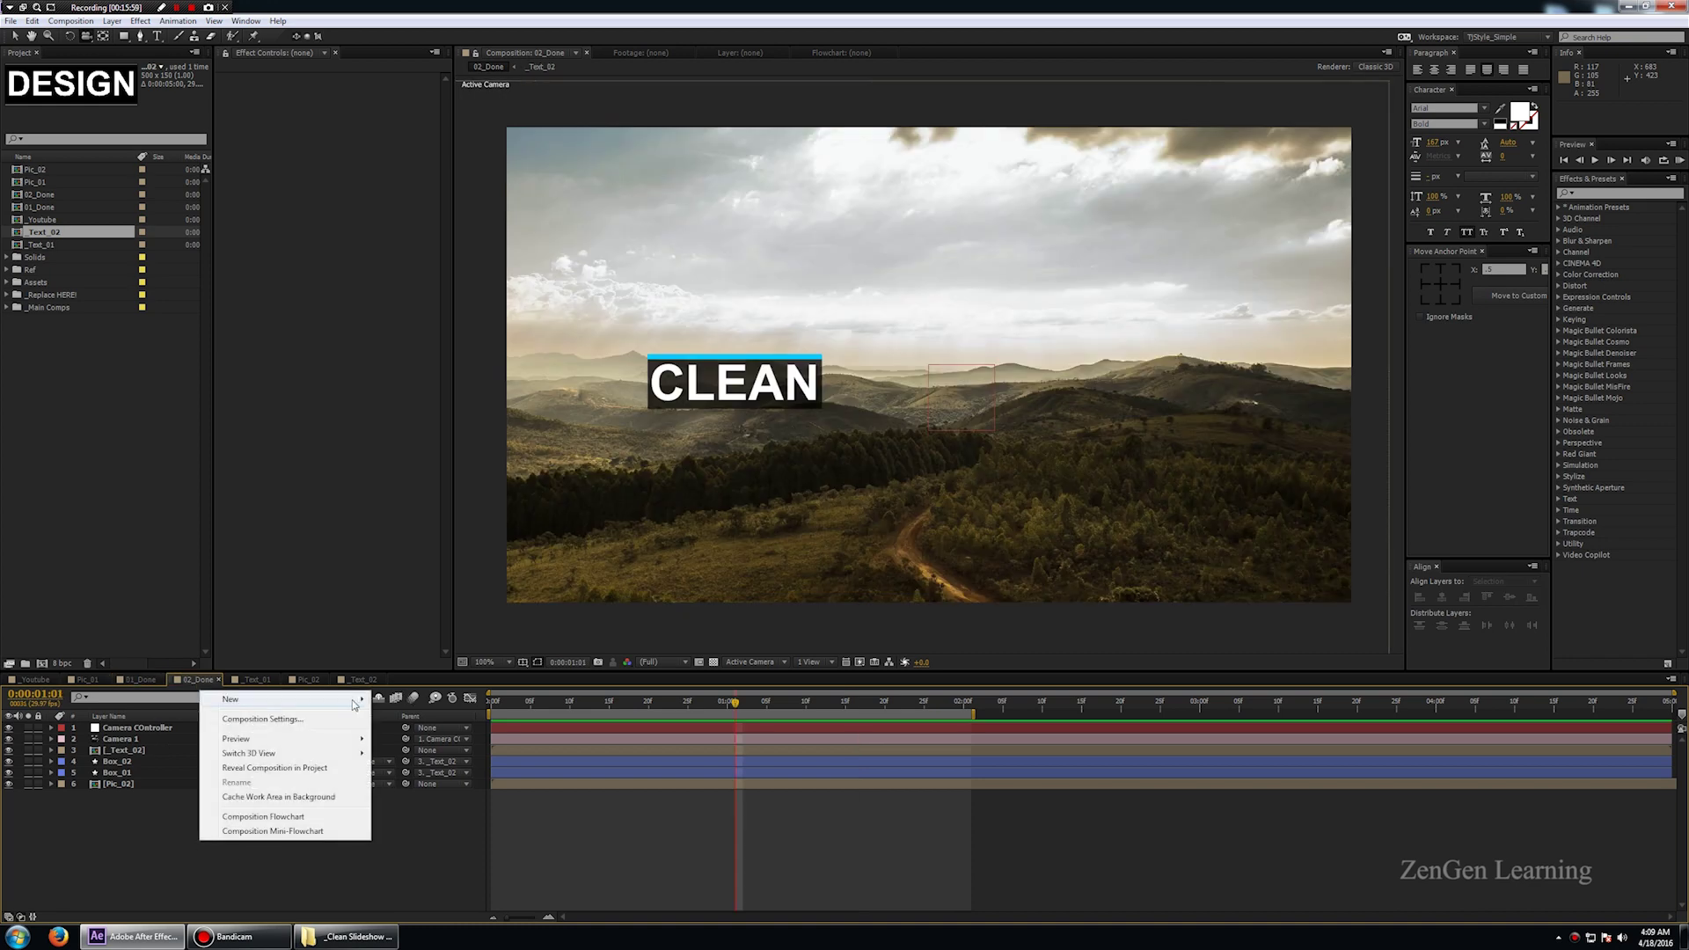
pyautogui.moveTo(356, 704)
pyautogui.click(421, 806)
pyautogui.click(1610, 193)
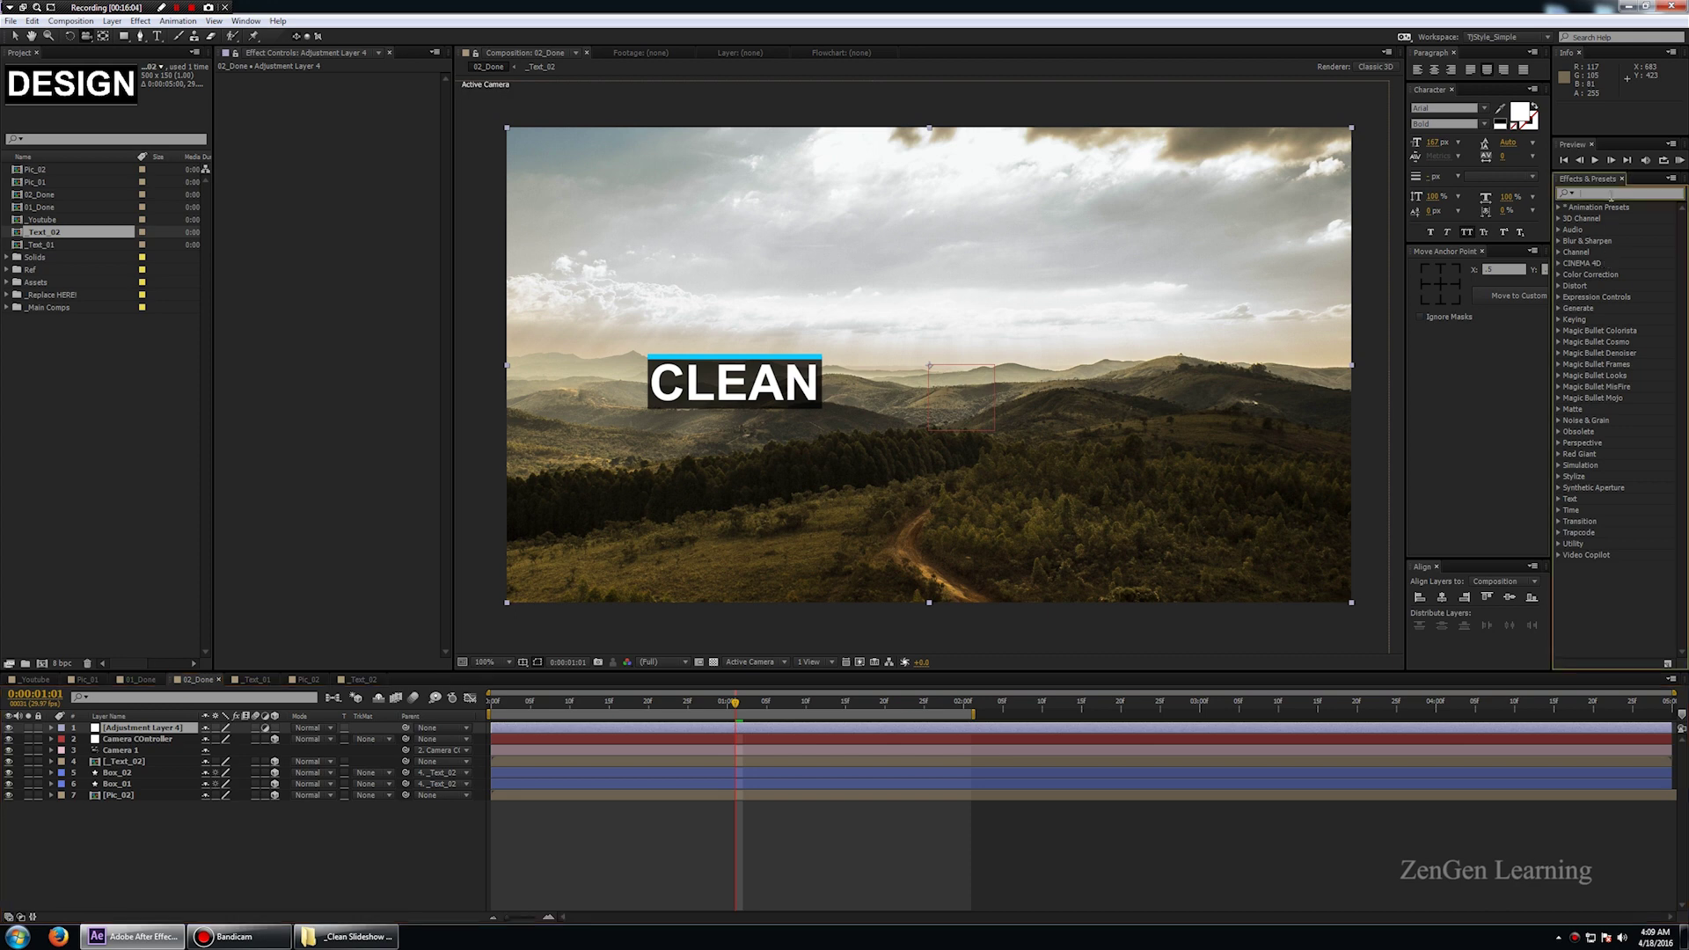
pyautogui.write('opti')
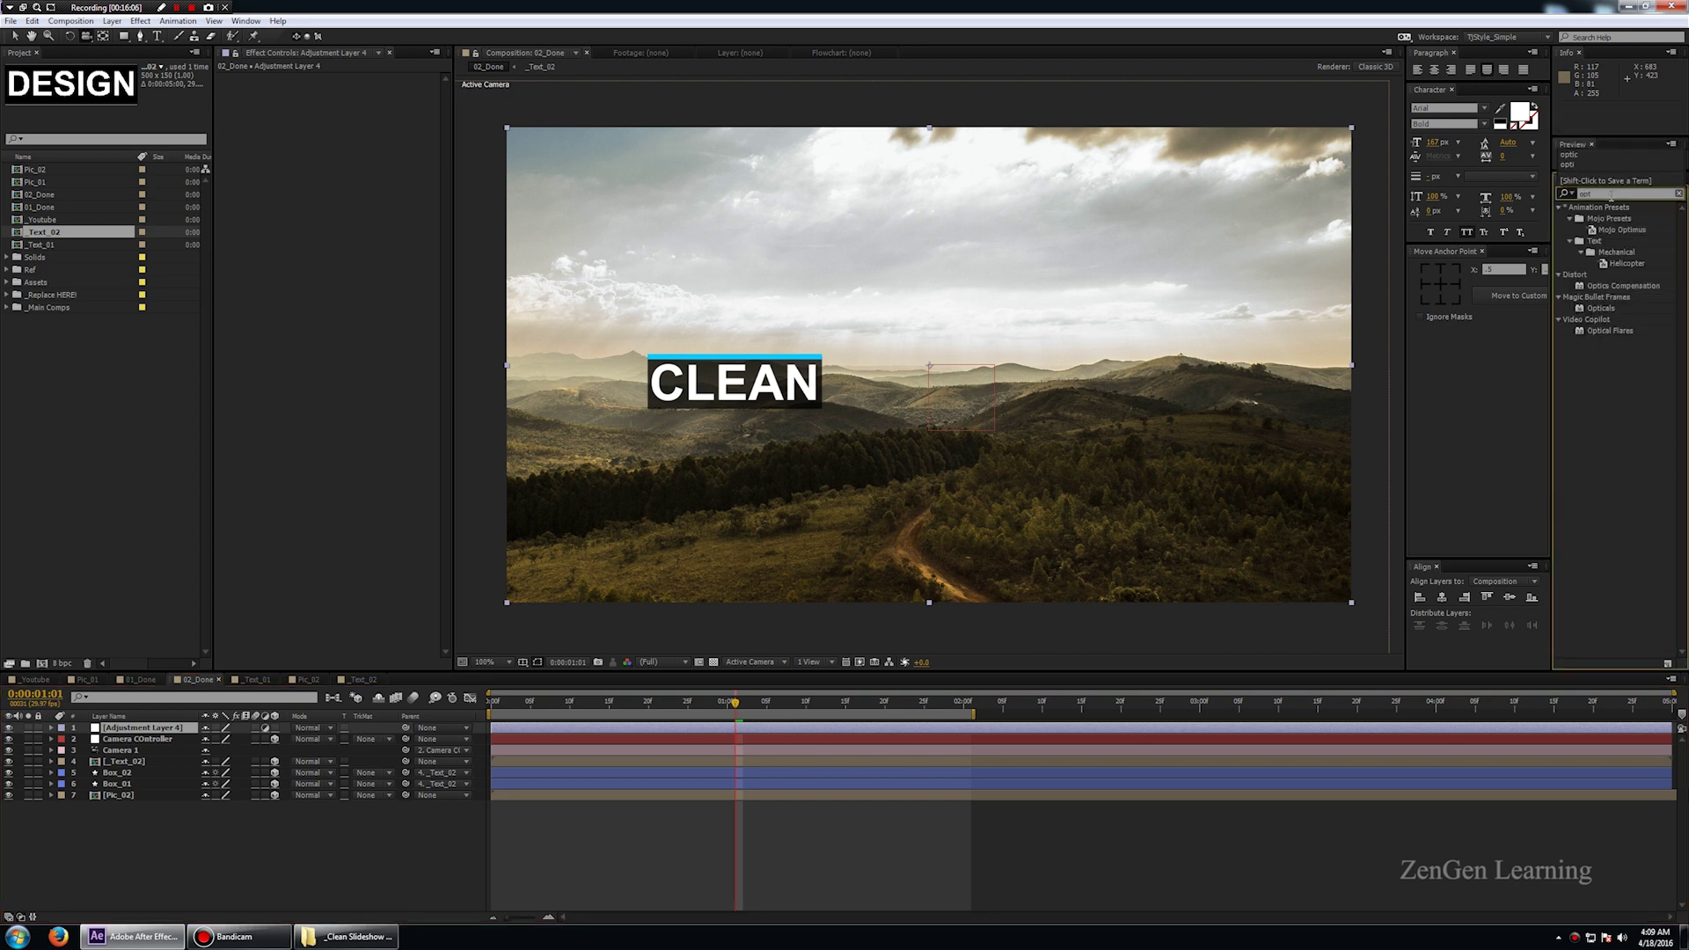
pyautogui.click(1579, 282)
pyautogui.moveTo(1605, 293); pyautogui.dragTo(536, 728)
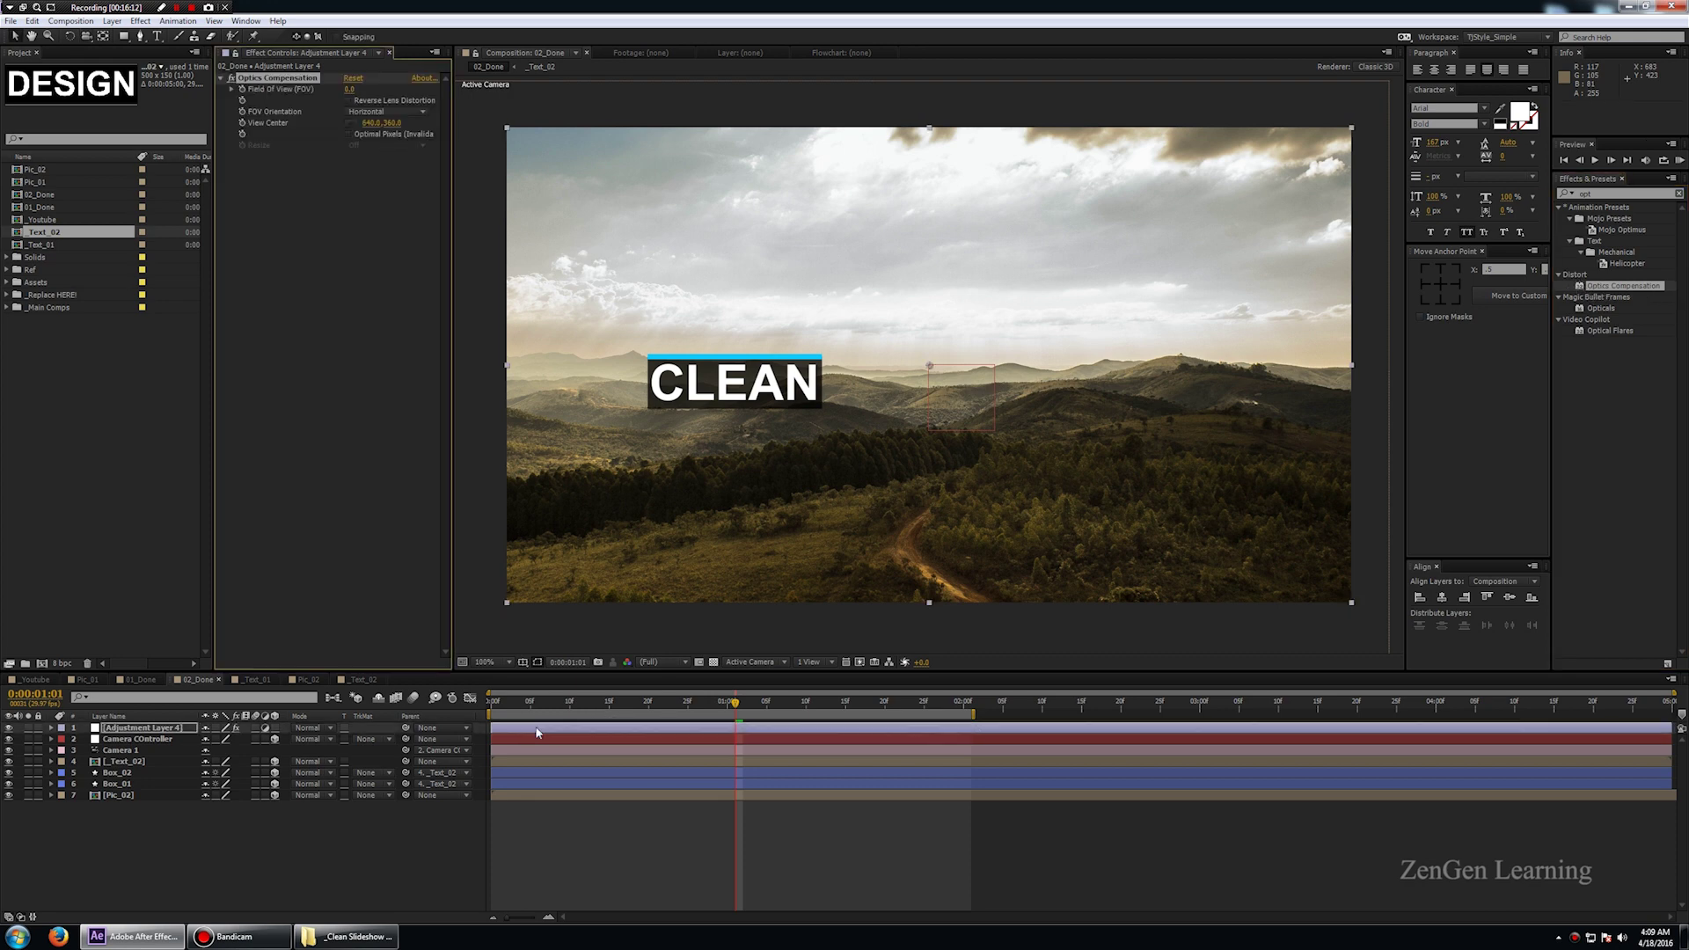
# - Enable Reverse Lens Distortion in Optics Compensation and set the Field Of View to 130
pyautogui.press('pageup')
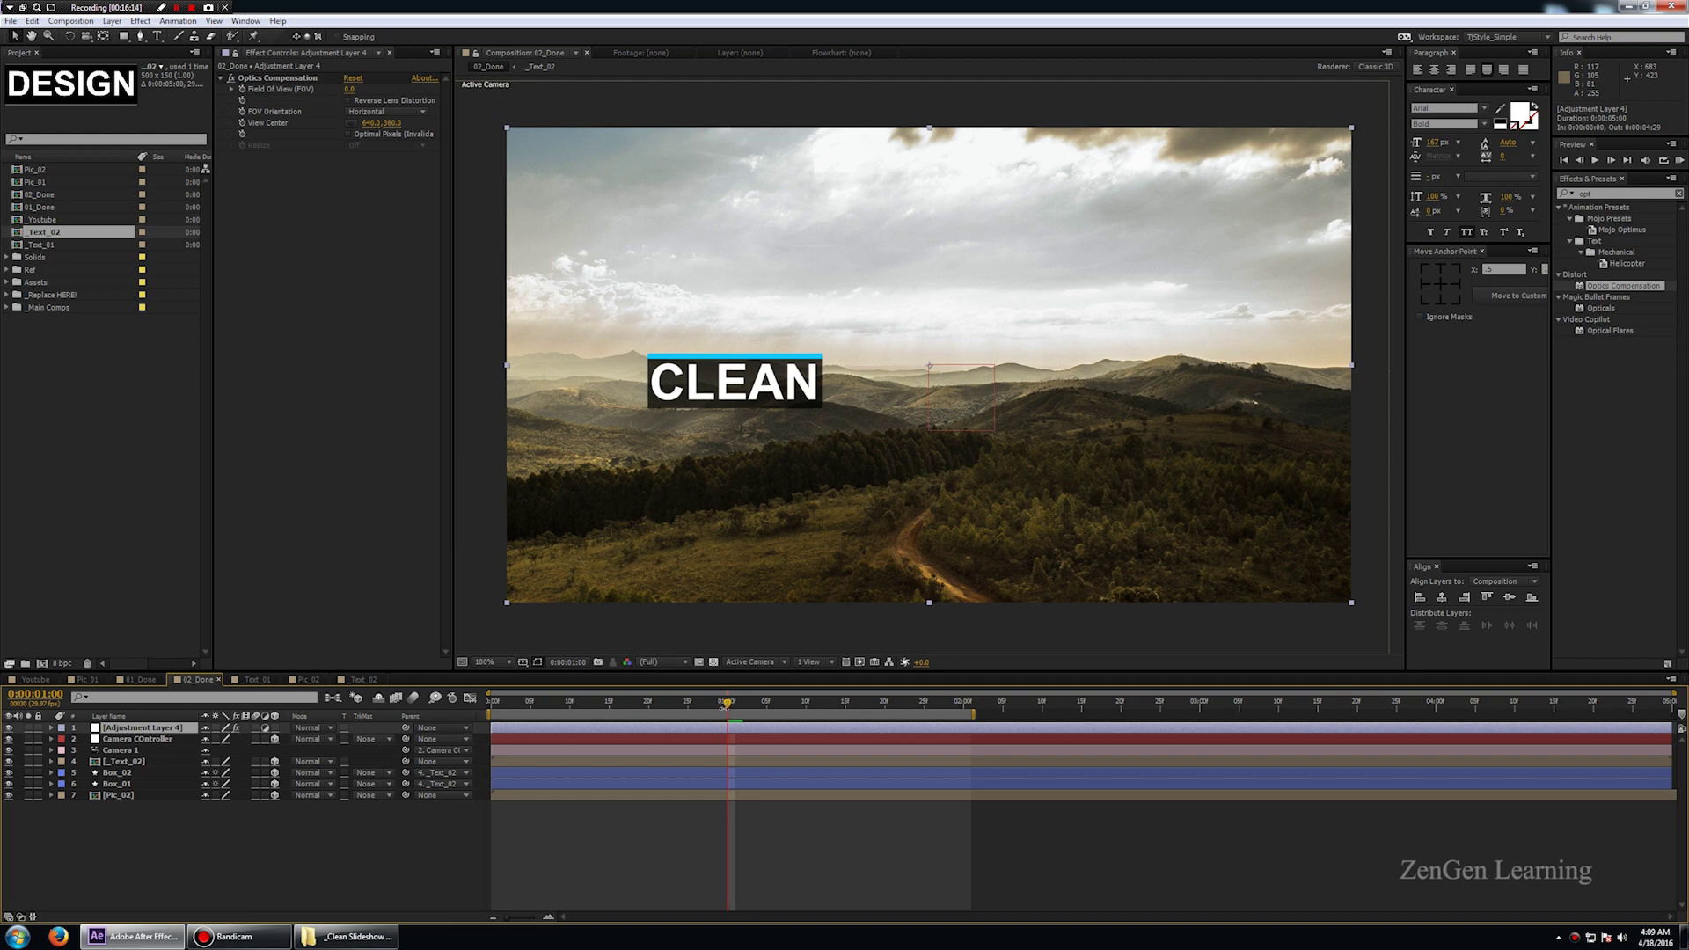
pyautogui.click(349, 101)
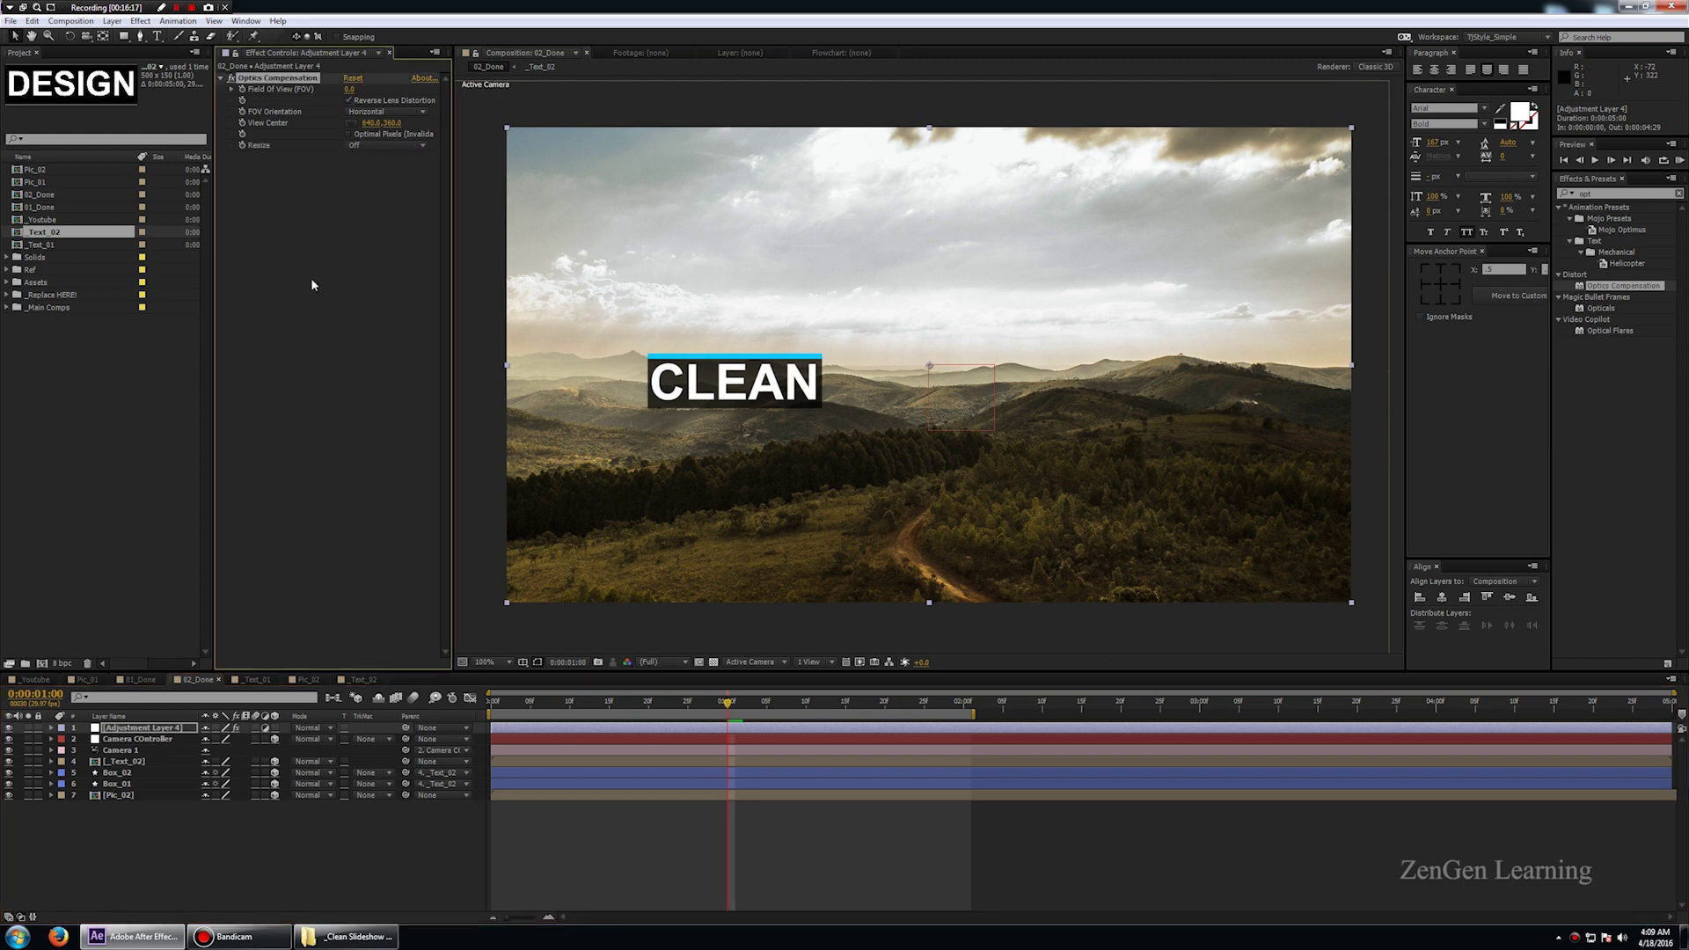
pyautogui.moveTo(391, 87); pyautogui.dragTo(1354, 196)
pyautogui.click(355, 90)
pyautogui.write('130')
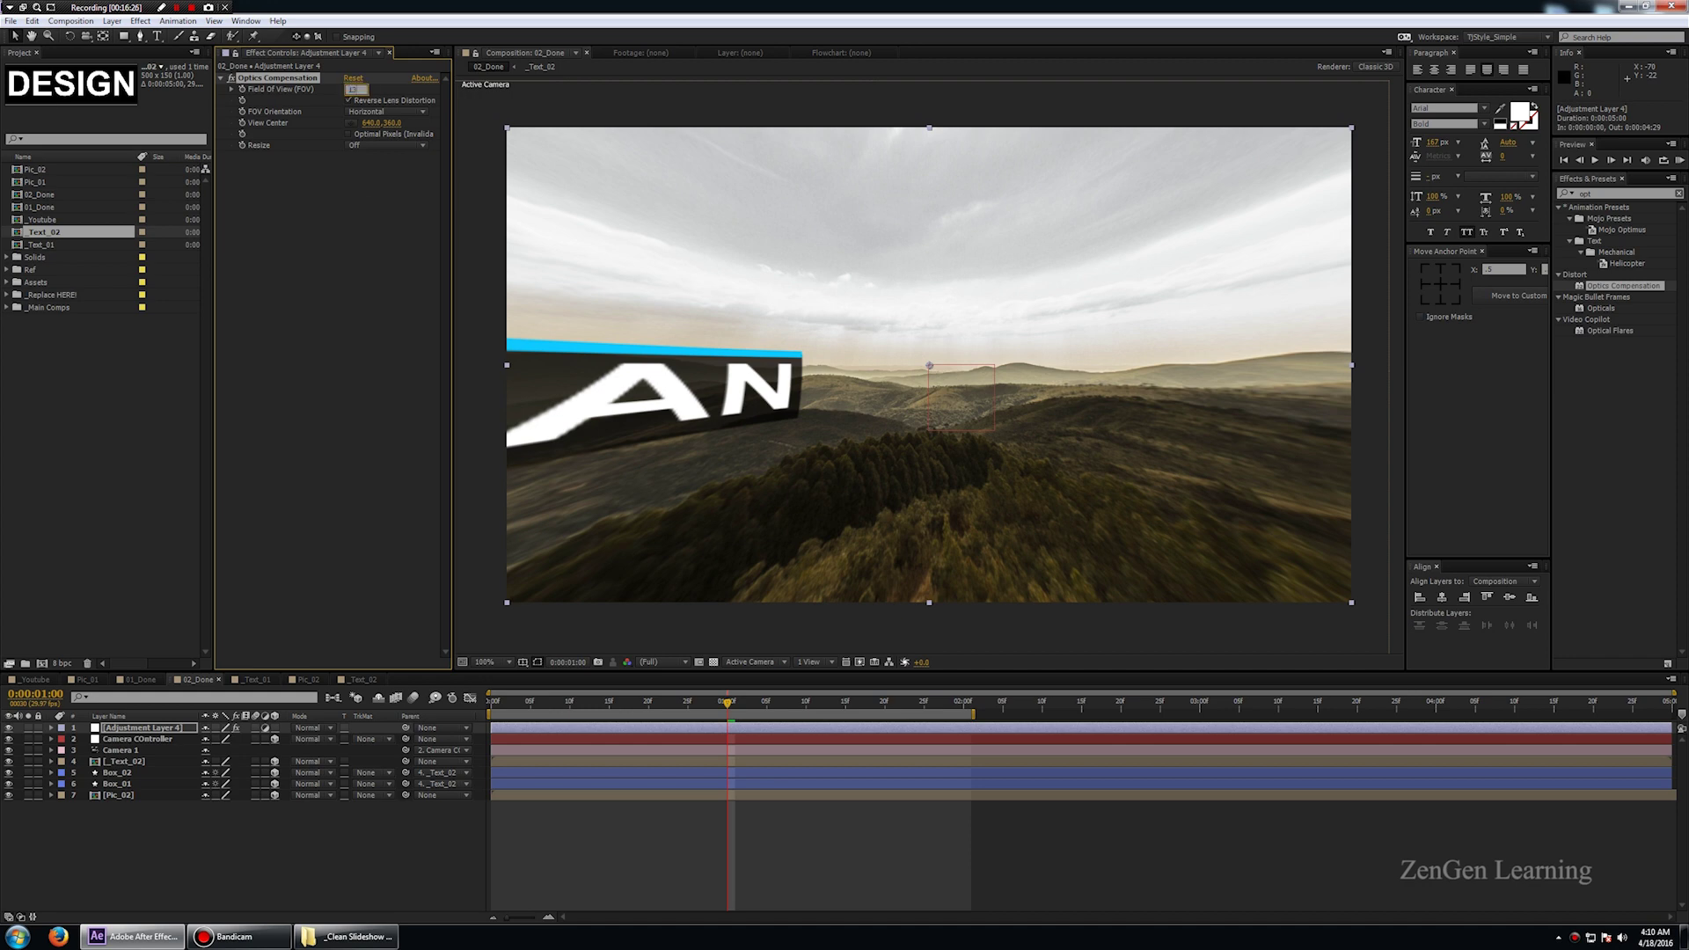
pyautogui.press('Return')
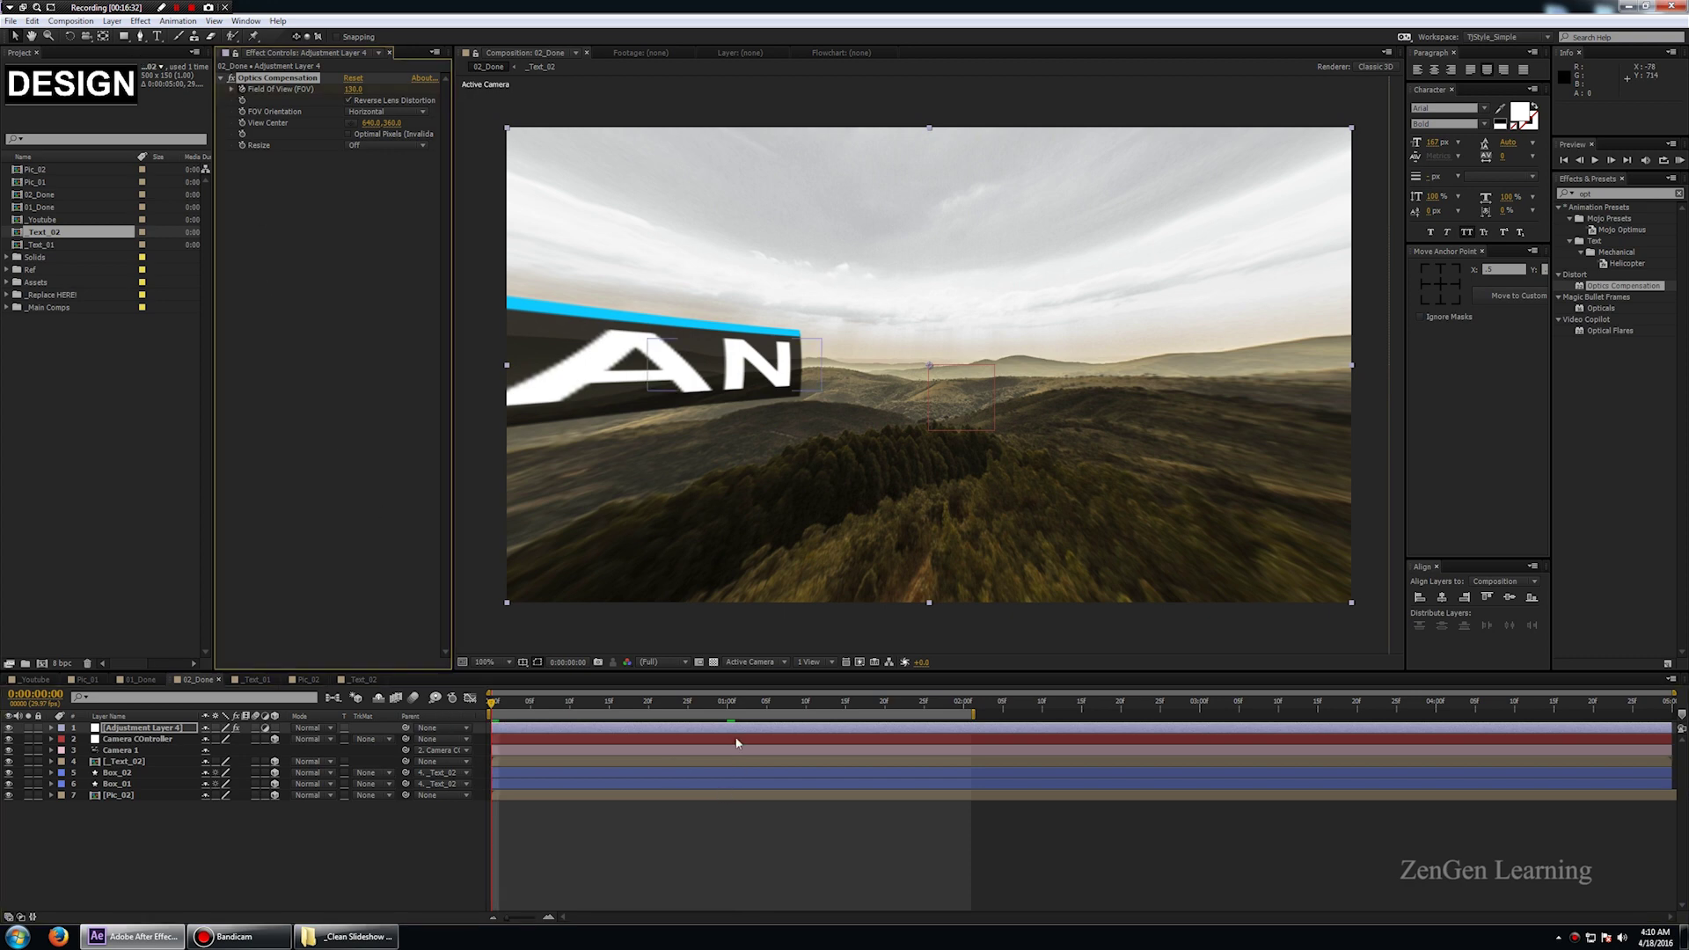
# - Animate the Field Of View from 130 at the first frame to 0 at 1 second and preview the distortion
pyautogui.click(869, 702)
pyautogui.moveTo(926, 722); pyautogui.dragTo(729, 722)
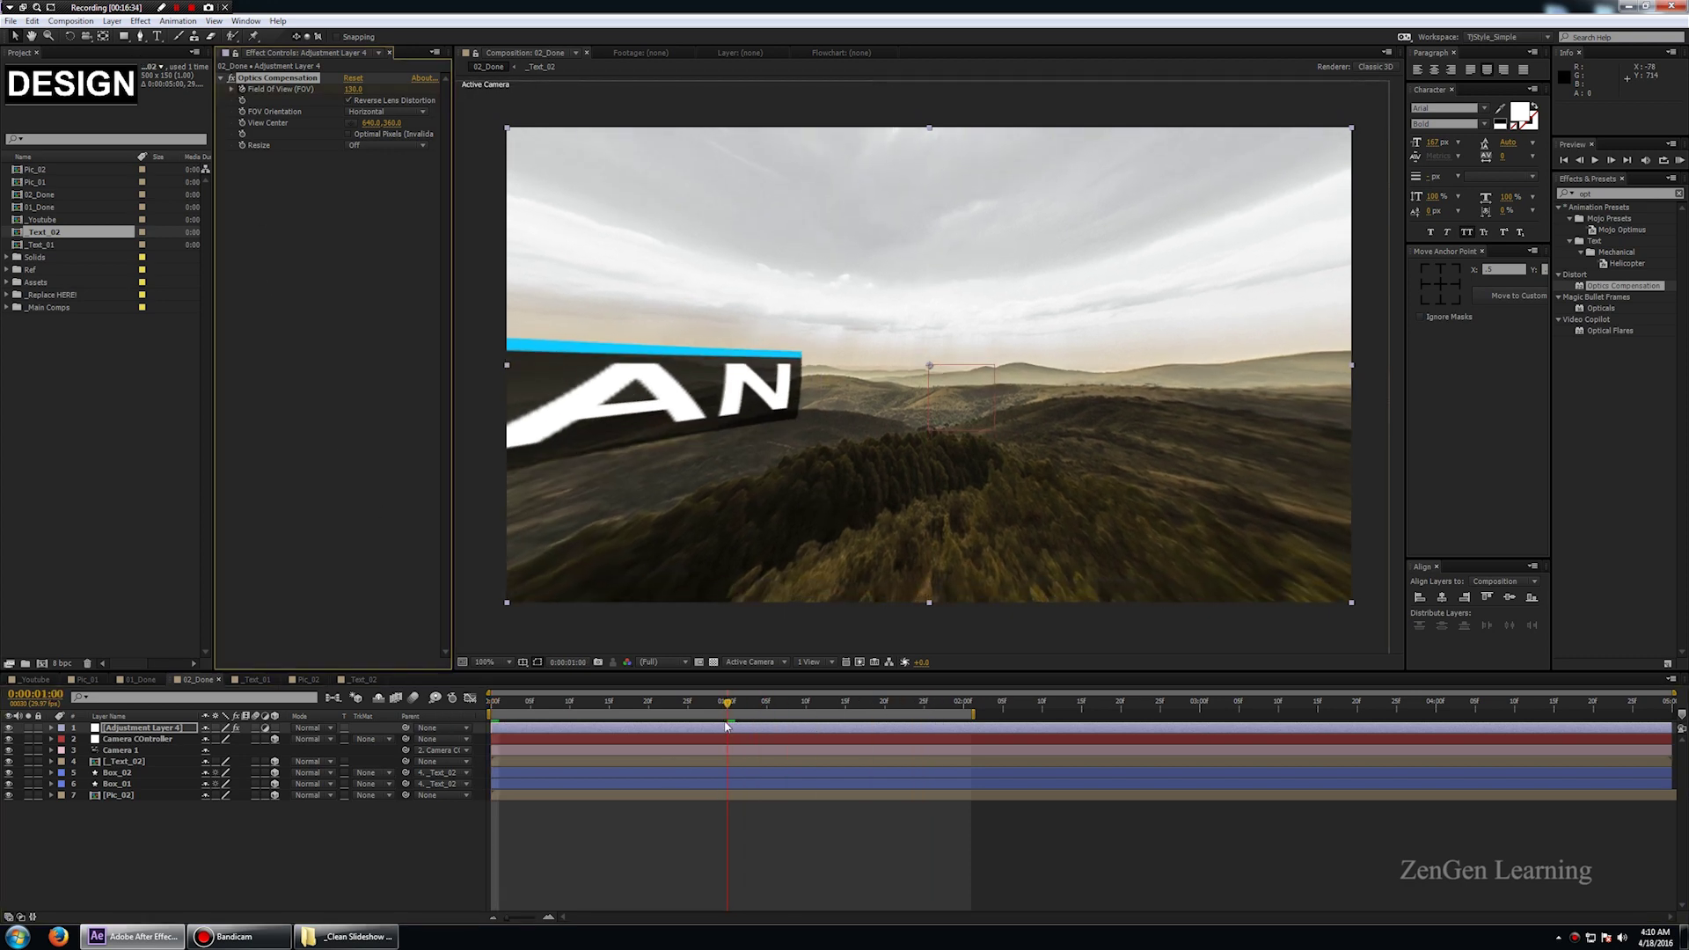
pyautogui.write('0')
pyautogui.press('Return')
pyautogui.press('KP_0')
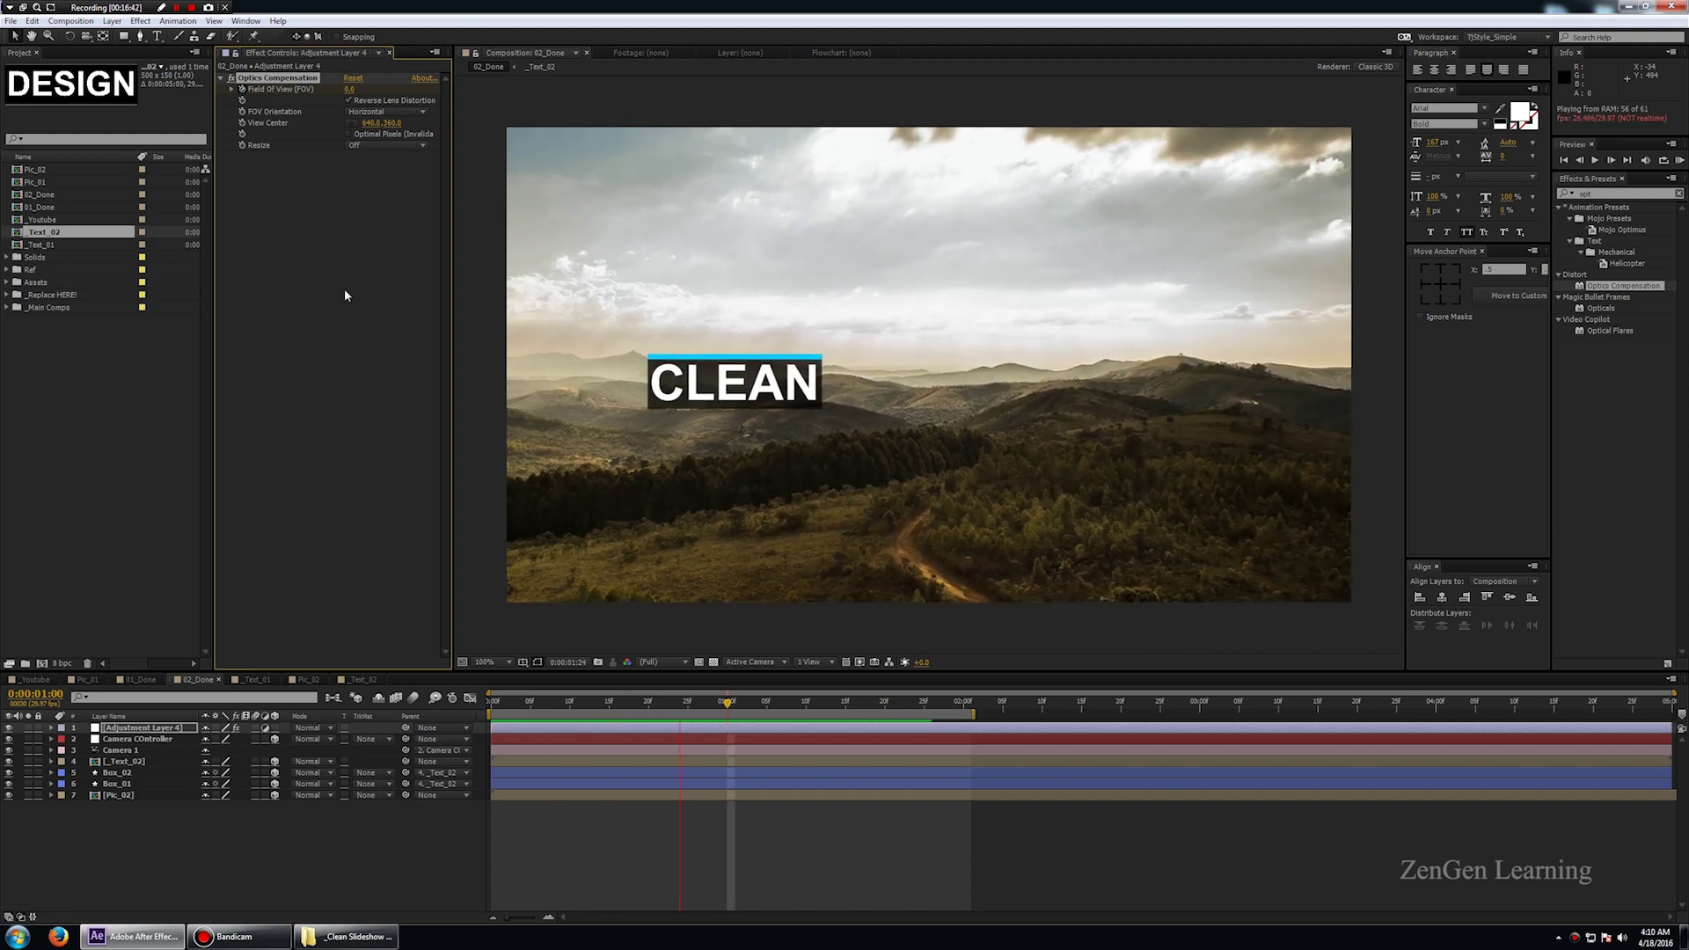
# - Ease both Field Of View keyframes, stretch the last keyframe's incoming influence to about halfway for a fast start, and preview the result
pyautogui.press('space')
pyautogui.press('u')
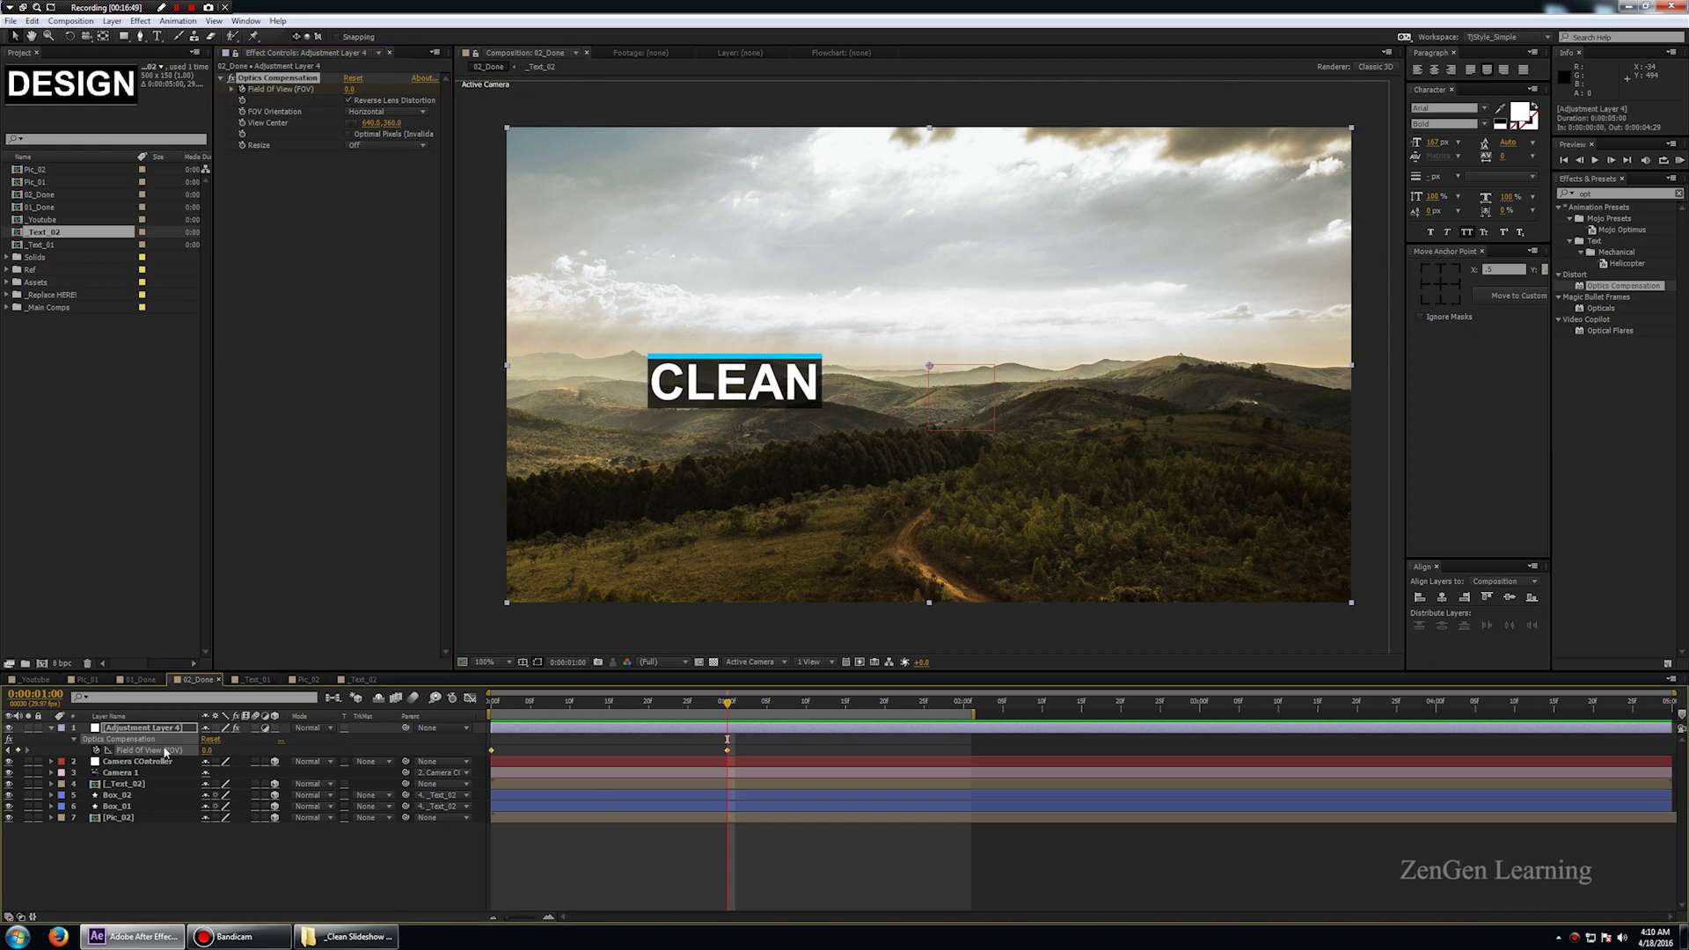
pyautogui.click(472, 698)
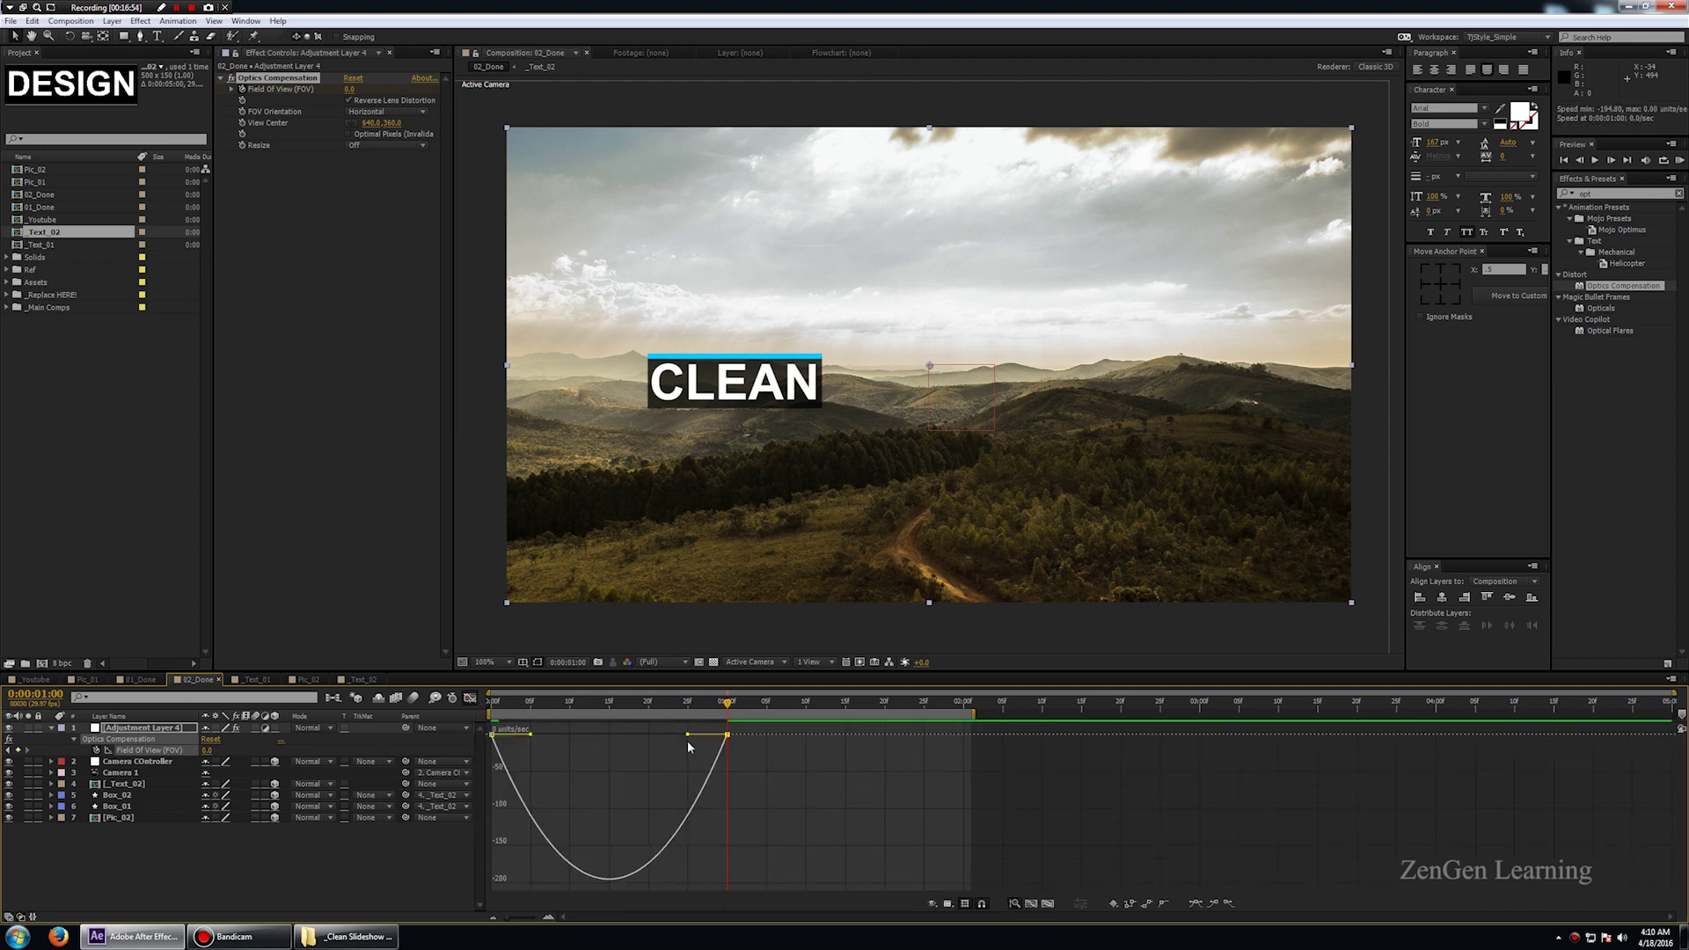
pyautogui.moveTo(689, 741); pyautogui.dragTo(579, 736)
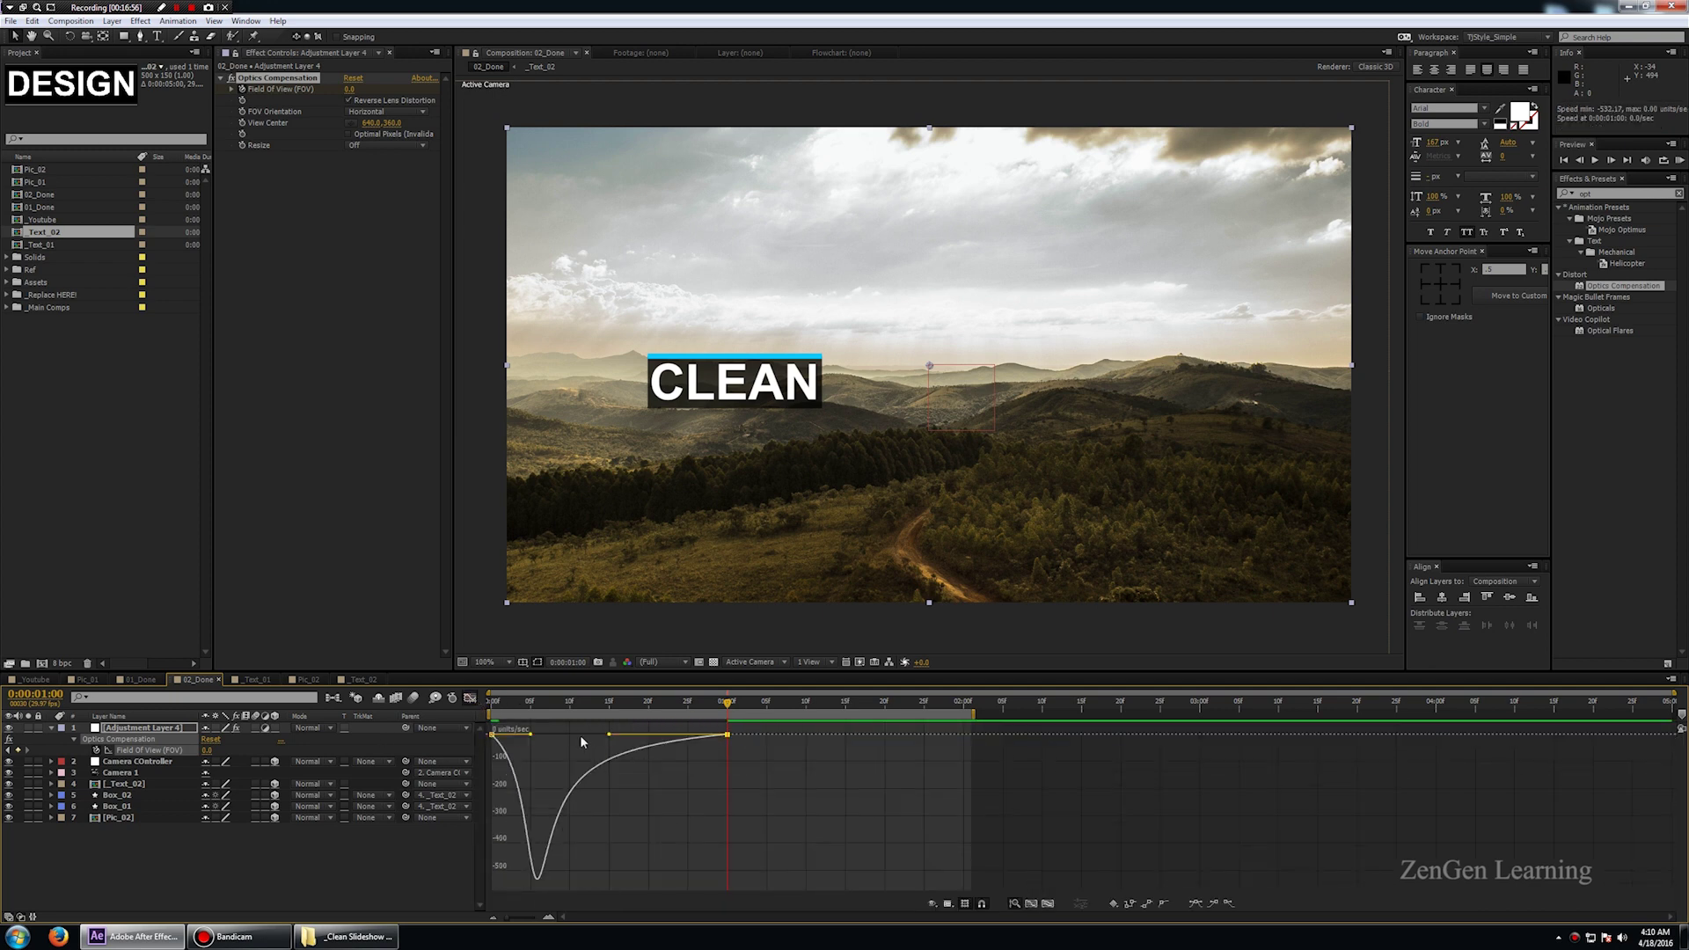
pyautogui.press('KP_0')
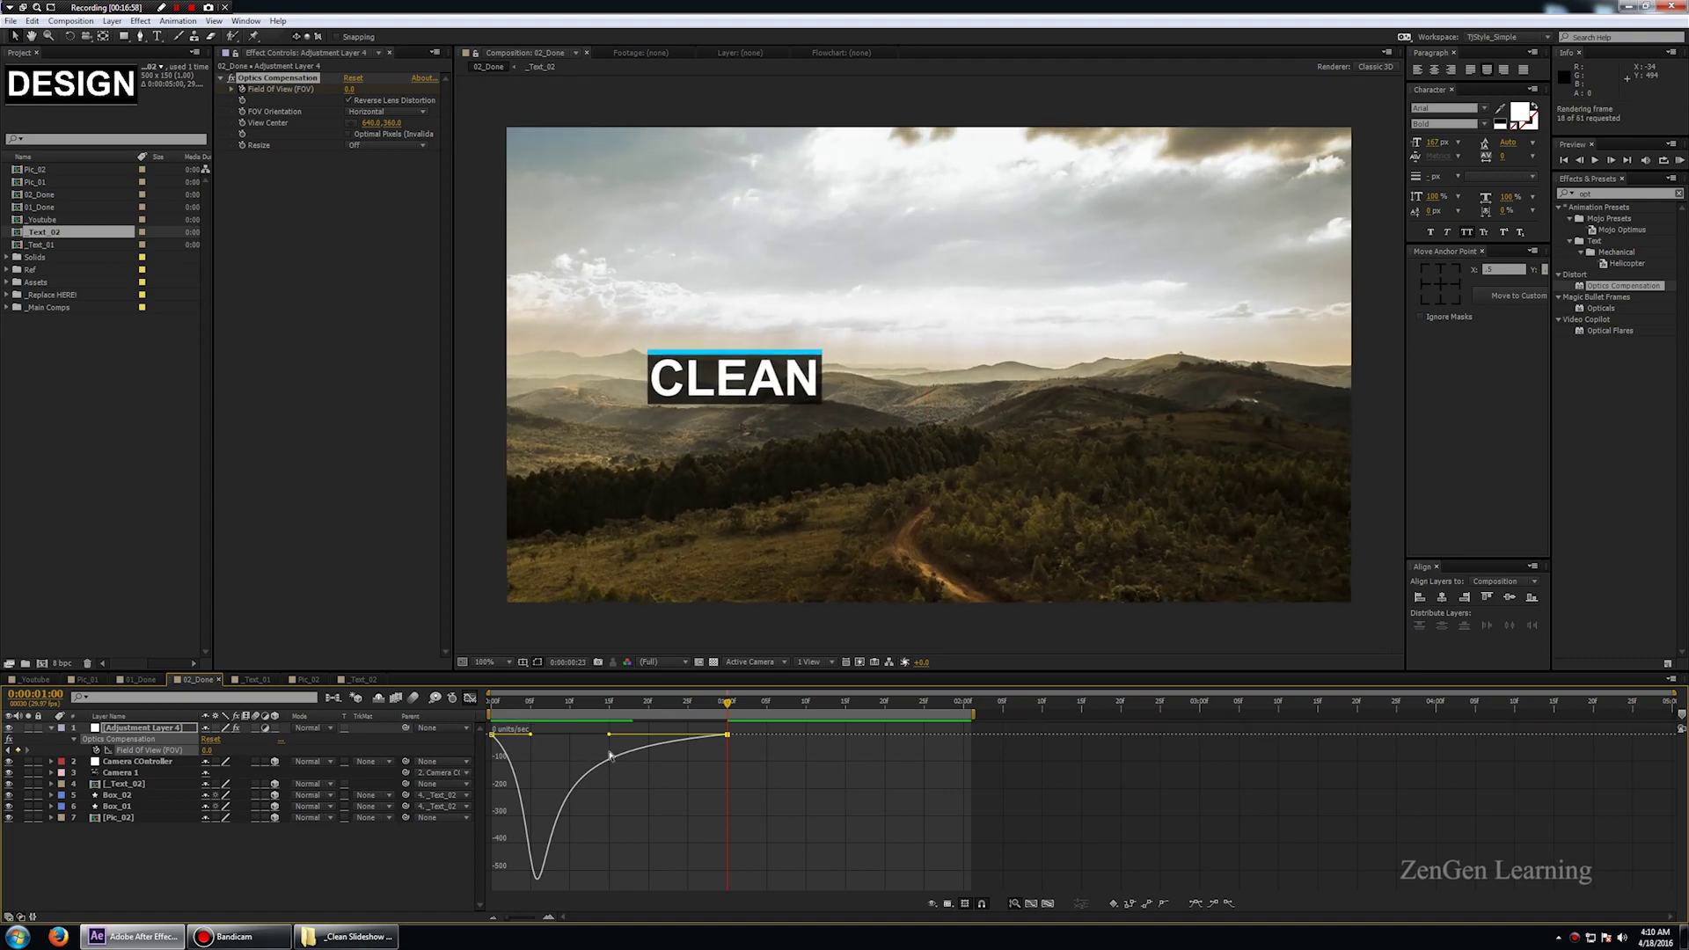
pyautogui.click(233, 760)
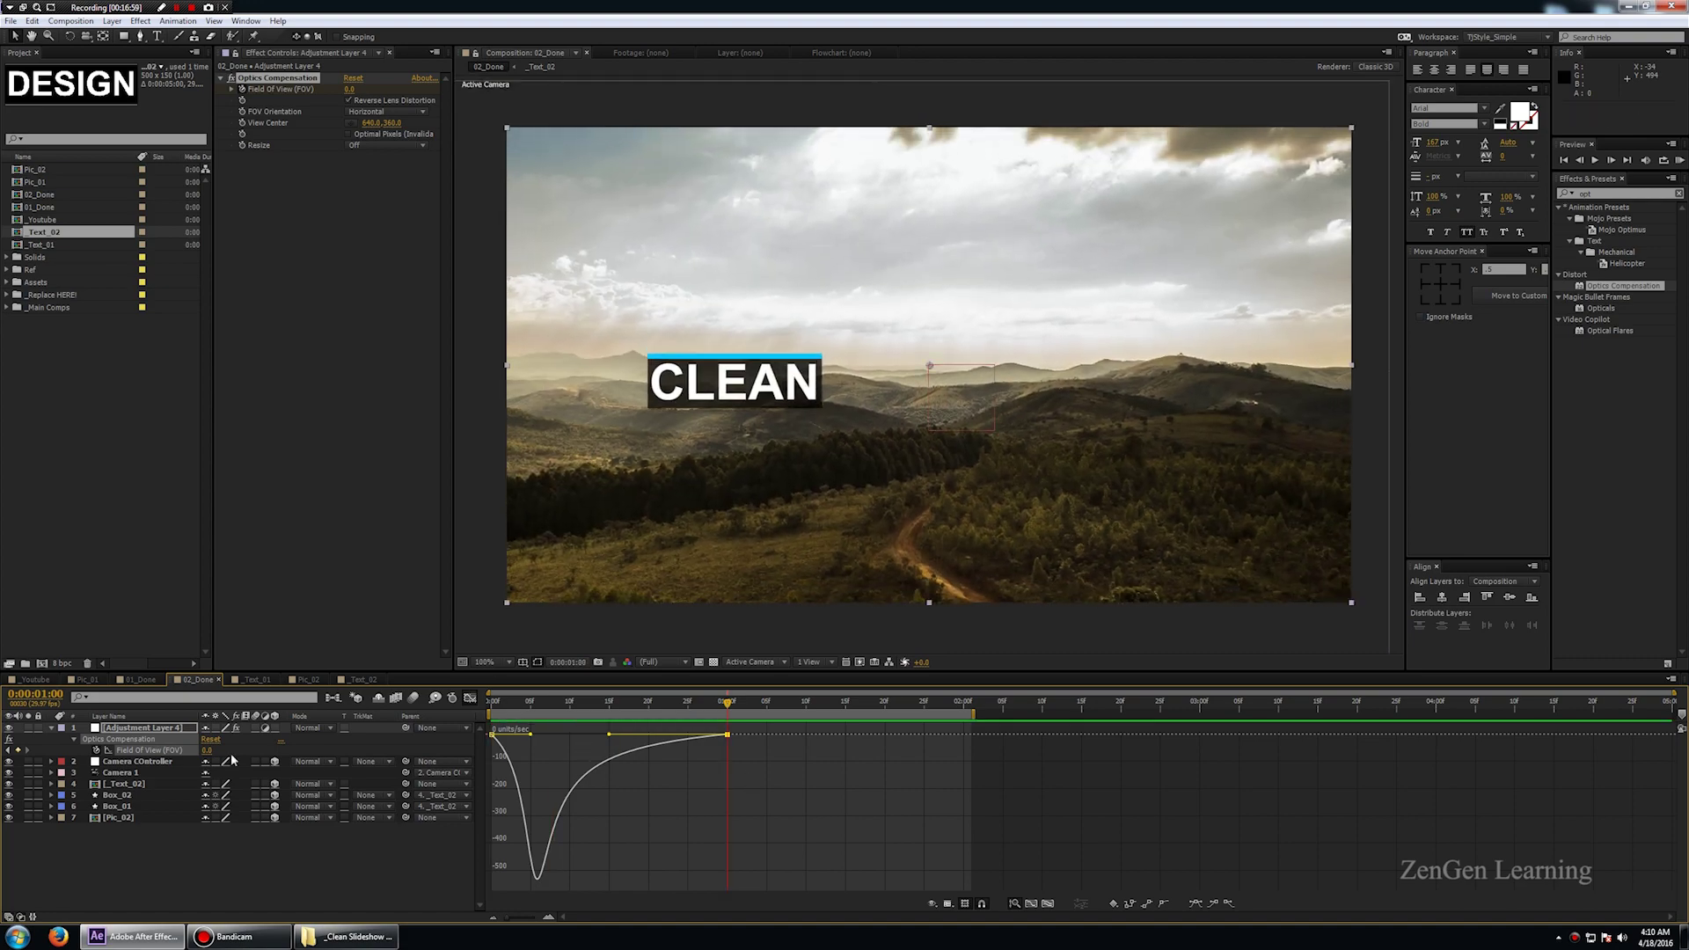
# - Preview the finished _Youtube composition to compare its slide motion with the new slide
pyautogui.click(22, 681)
pyautogui.press('KP_0')
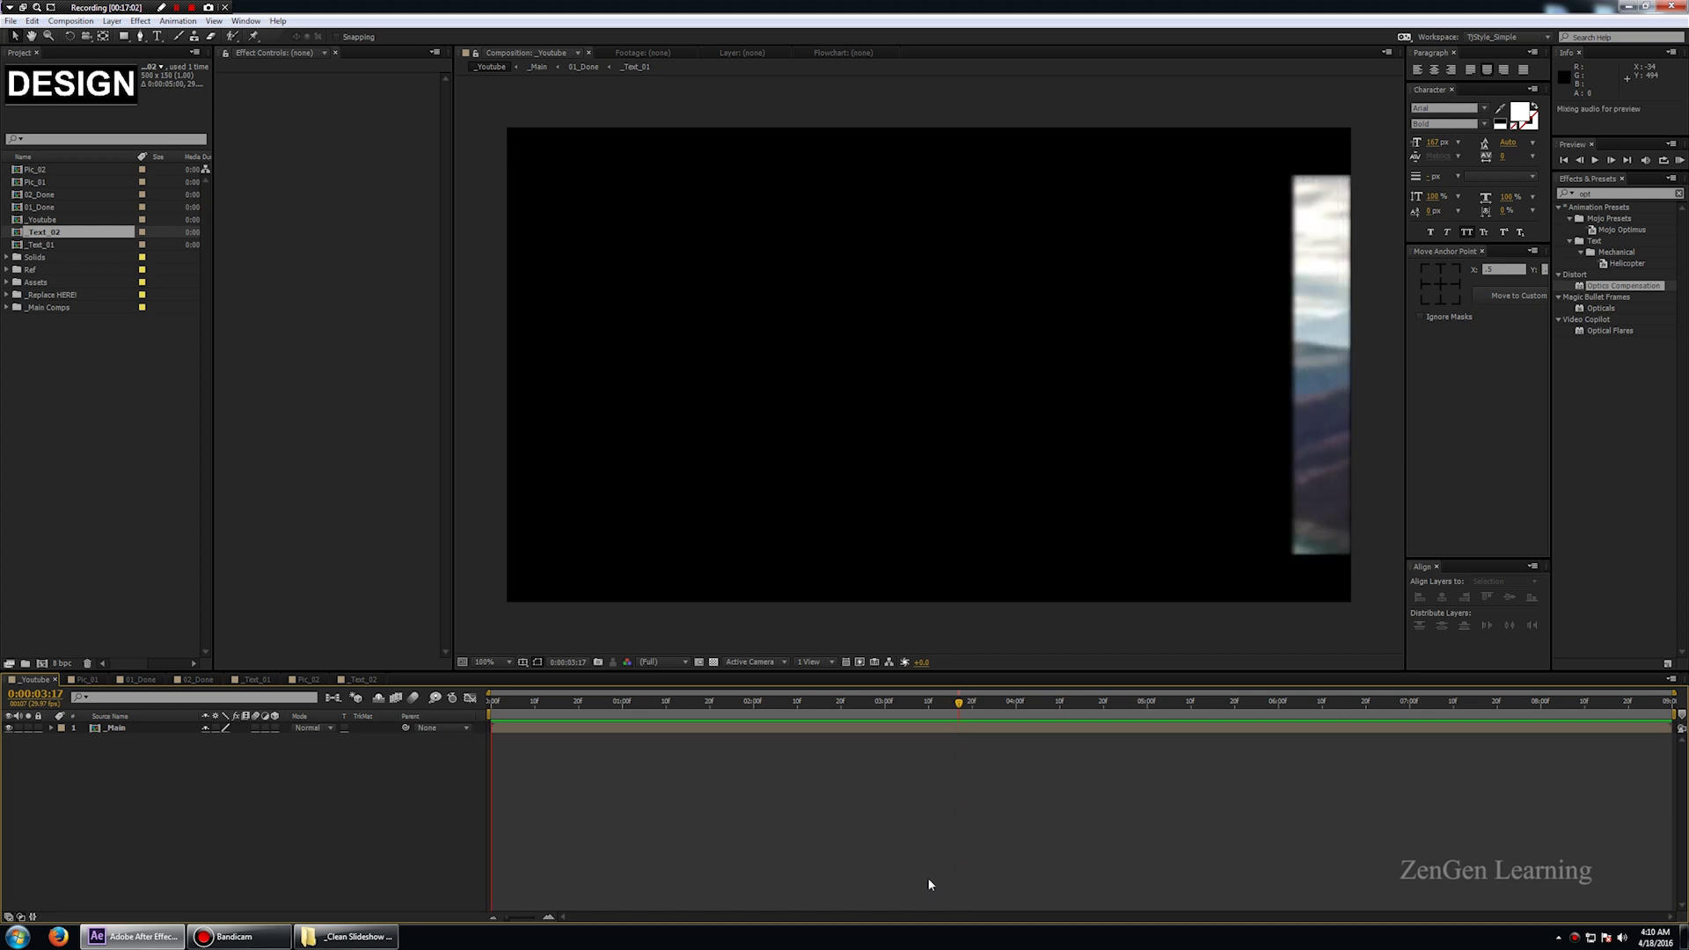